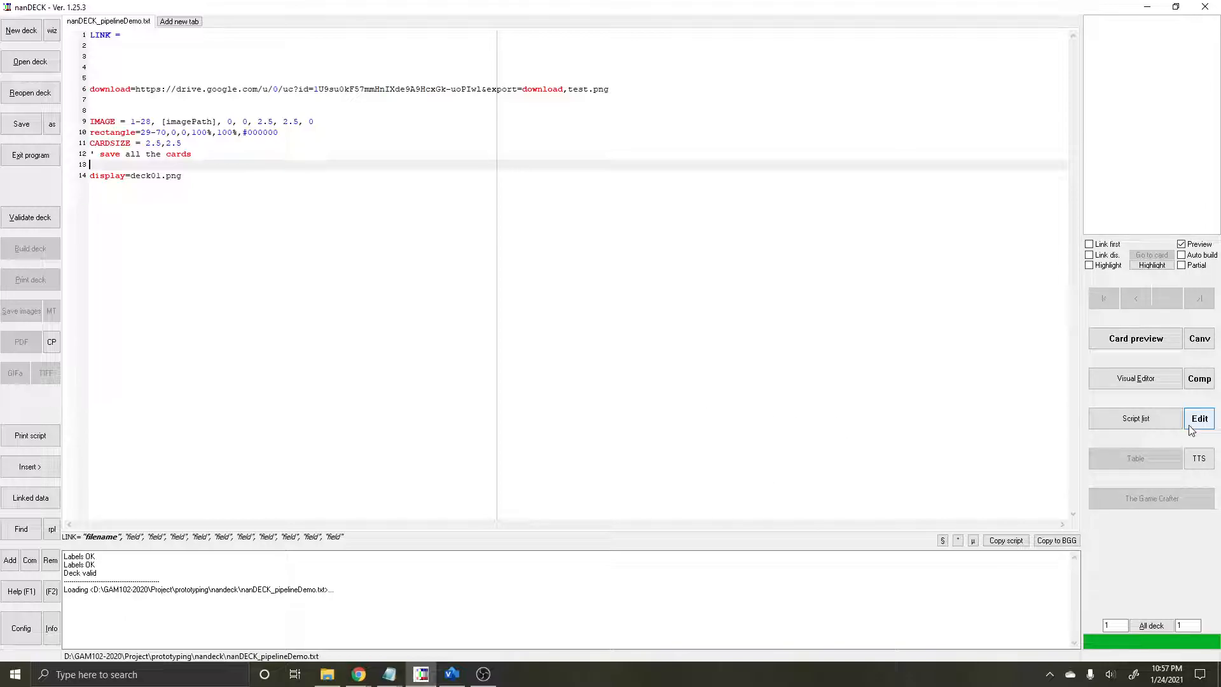
Step: Try to open the Visual Editor for the current deck script, then highlight the empty LINK line
{"action": "left_click", "coordinate": [1166, 382]}
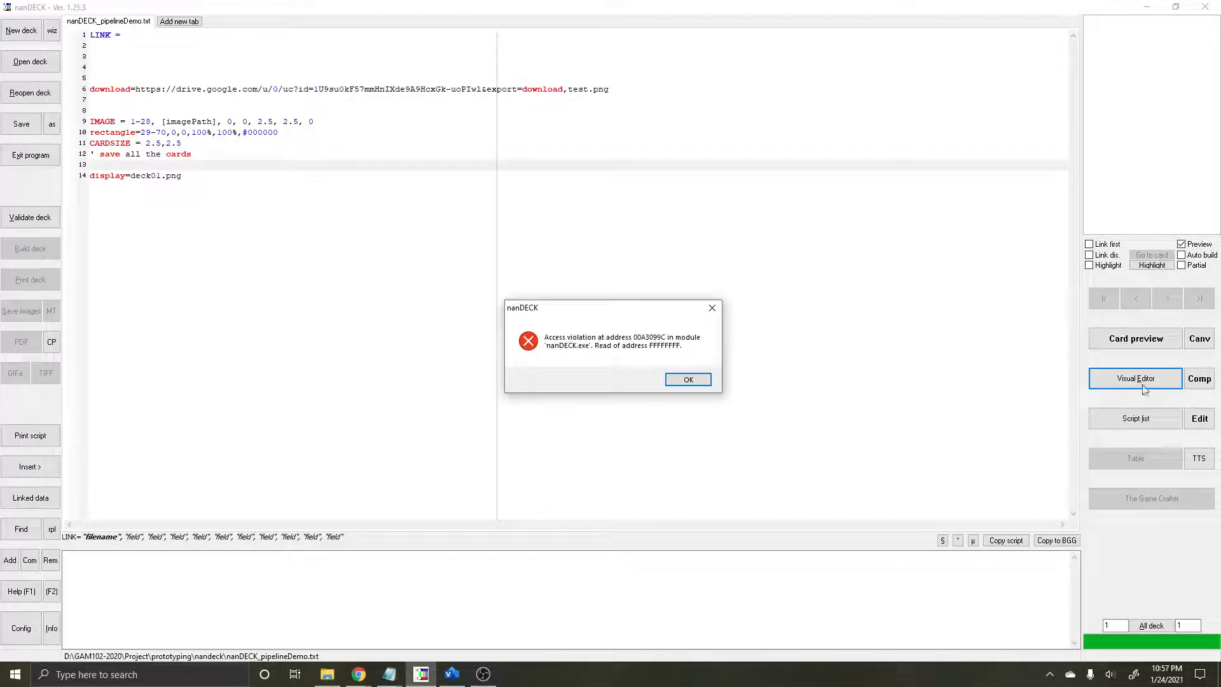
{"action": "left_click", "coordinate": [685, 382]}
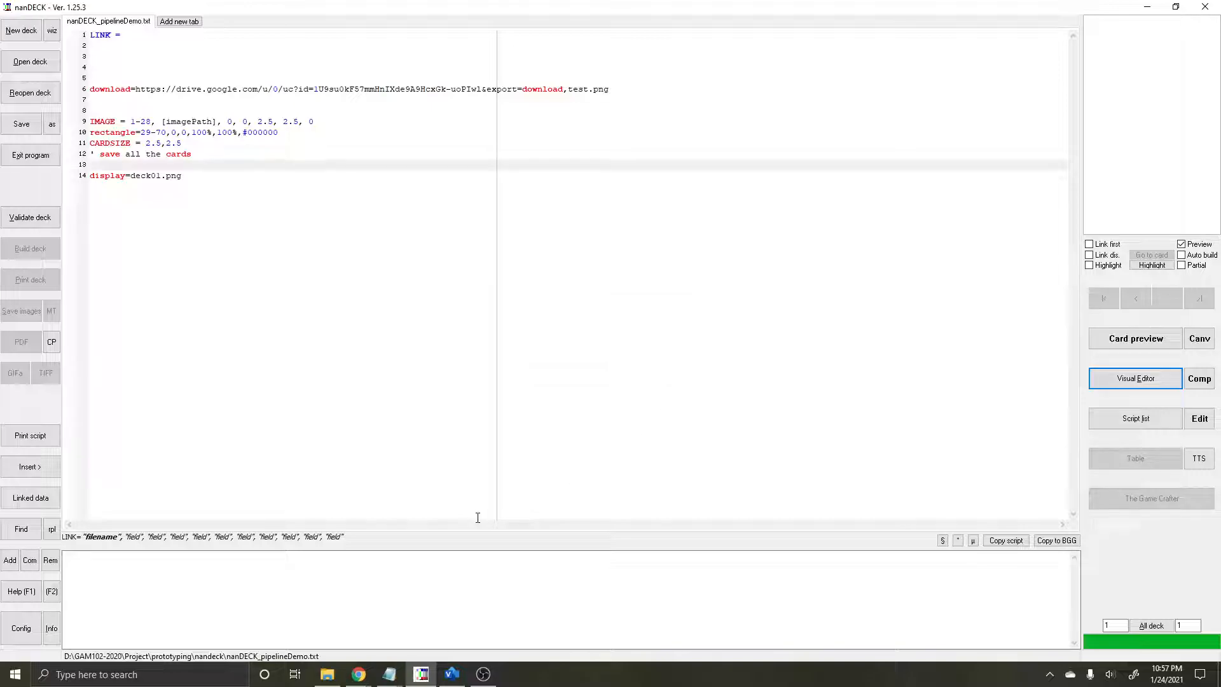
{"action": "left_click_drag", "start_coordinate": [132, 35], "coordinate": [83, 28]}
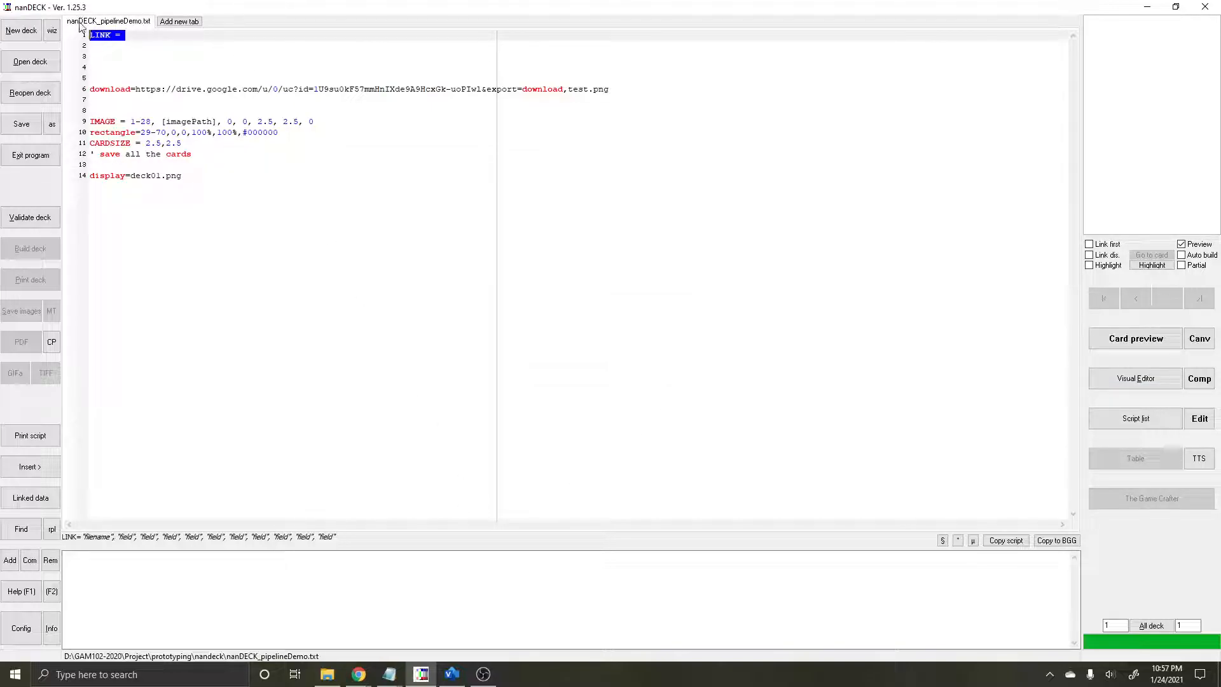
{"action": "left_click", "coordinate": [139, 39]}
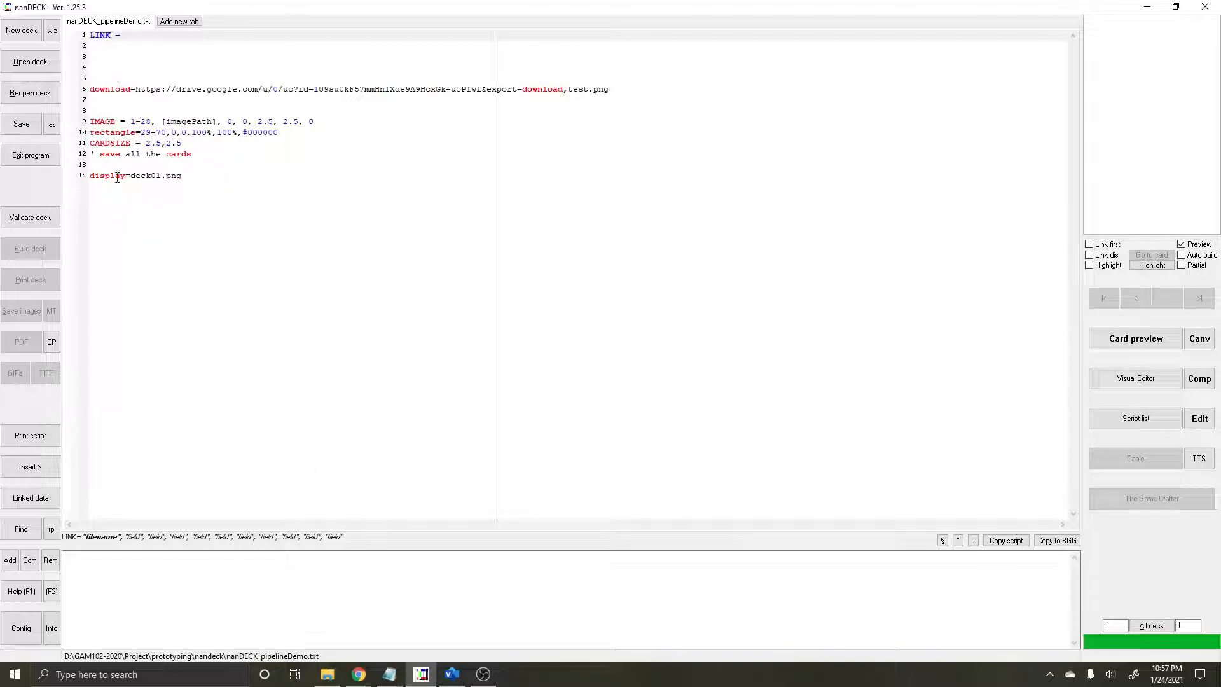
Step: Try to open the script's linked data, then place the text cursor at the end of the LINK line
{"action": "left_click", "coordinate": [41, 503]}
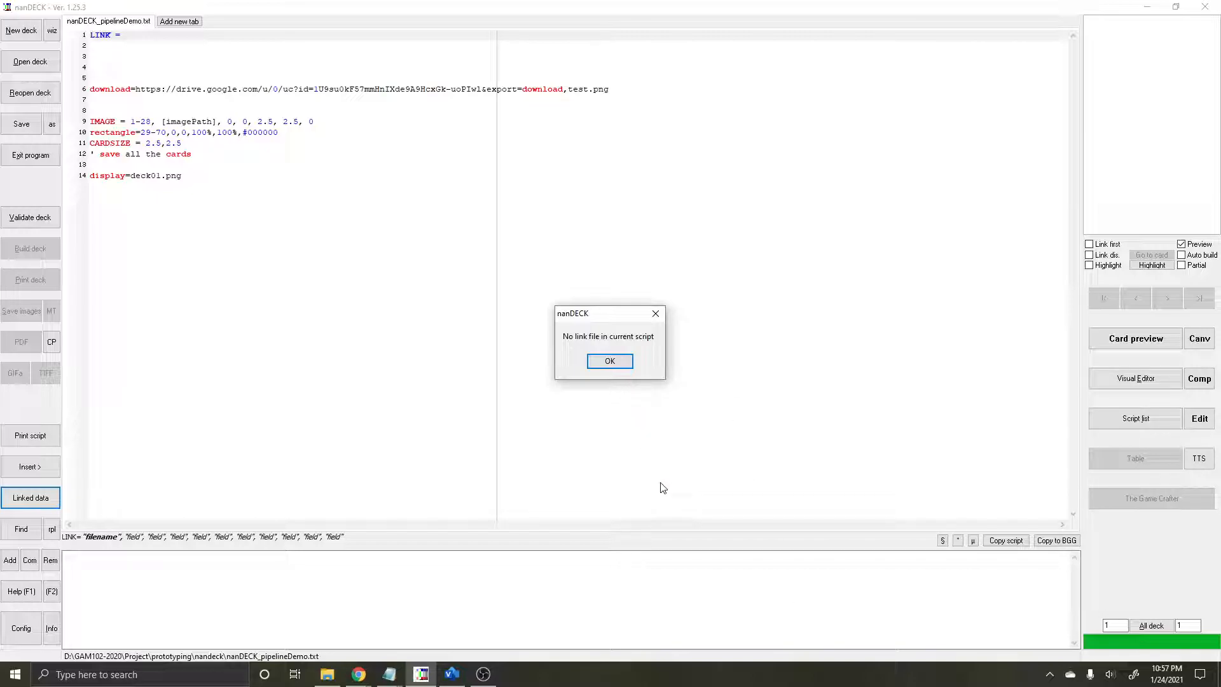
{"action": "left_click", "coordinate": [607, 360]}
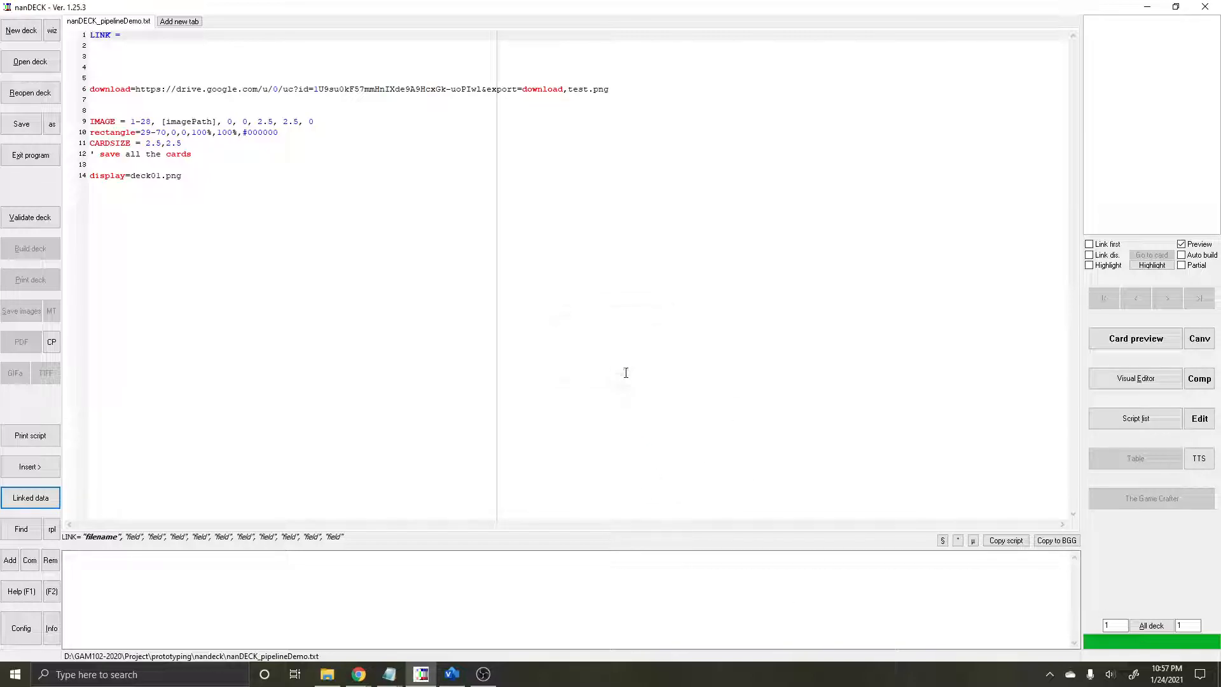
{"action": "double_click", "coordinate": [139, 36]}
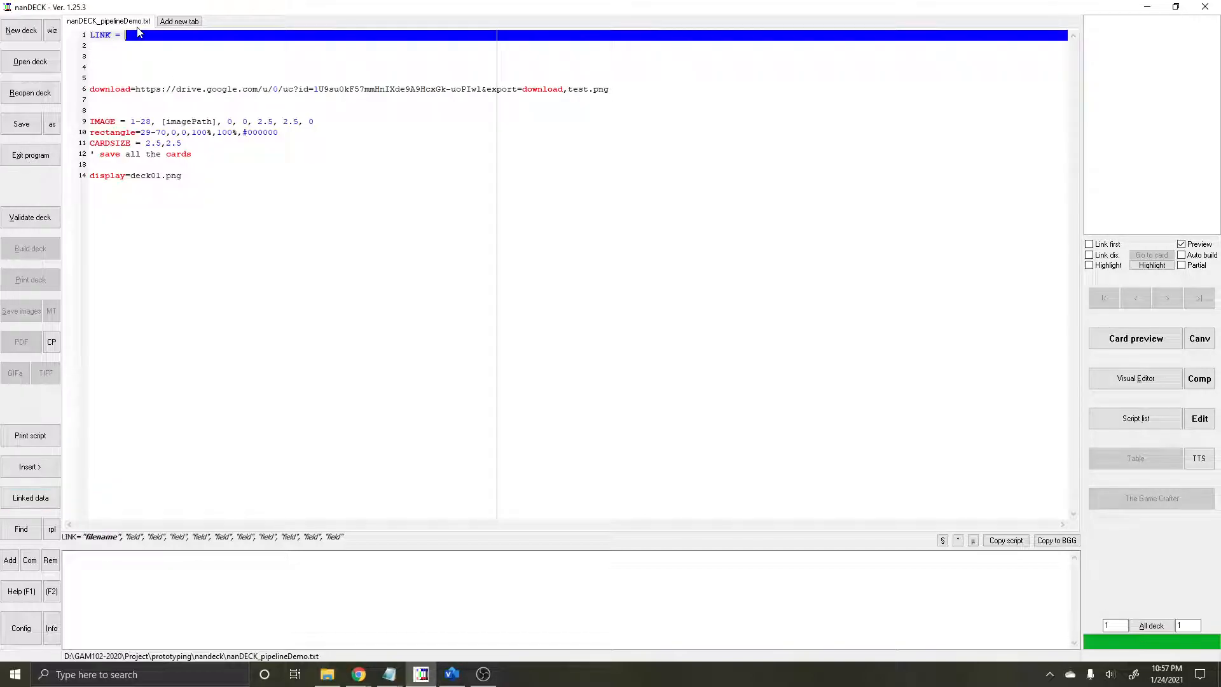
{"action": "left_click", "coordinate": [143, 46]}
{"action": "left_click", "coordinate": [145, 35]}
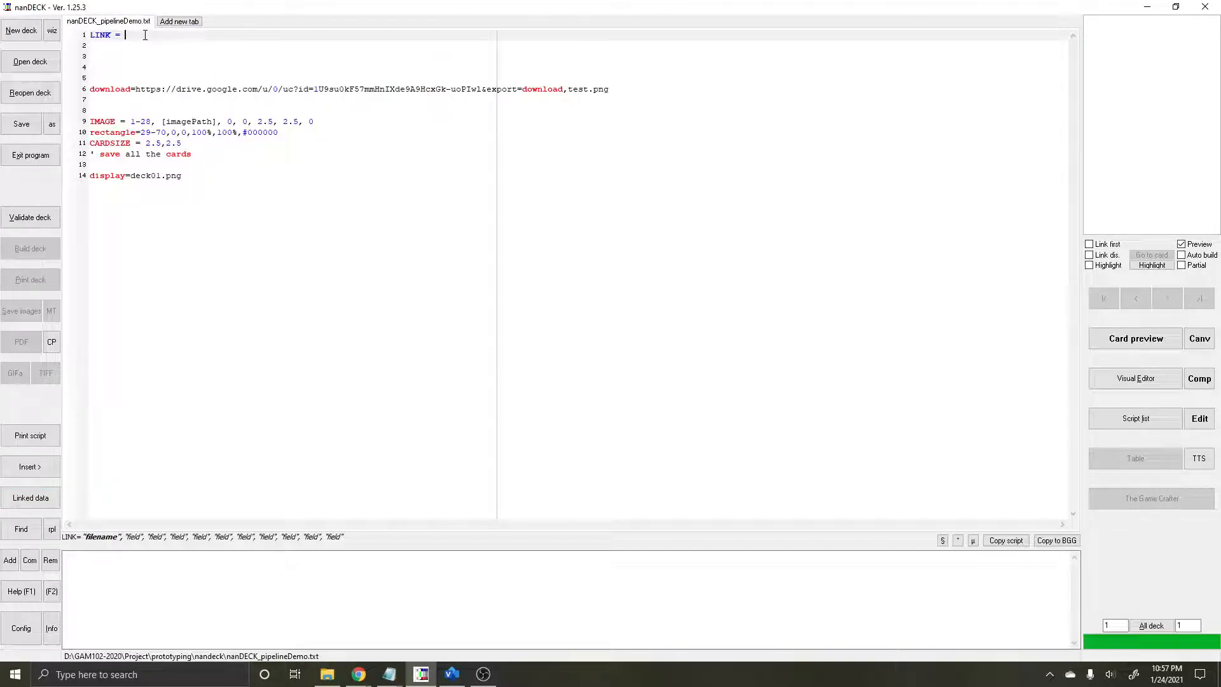
Step: Switch to Google Drive, open the GameObjectDatabaseNanDECK spreadsheet and review its piece name, stats, Special and imagePath columns
{"action": "key", "text": "alt+Tab"}
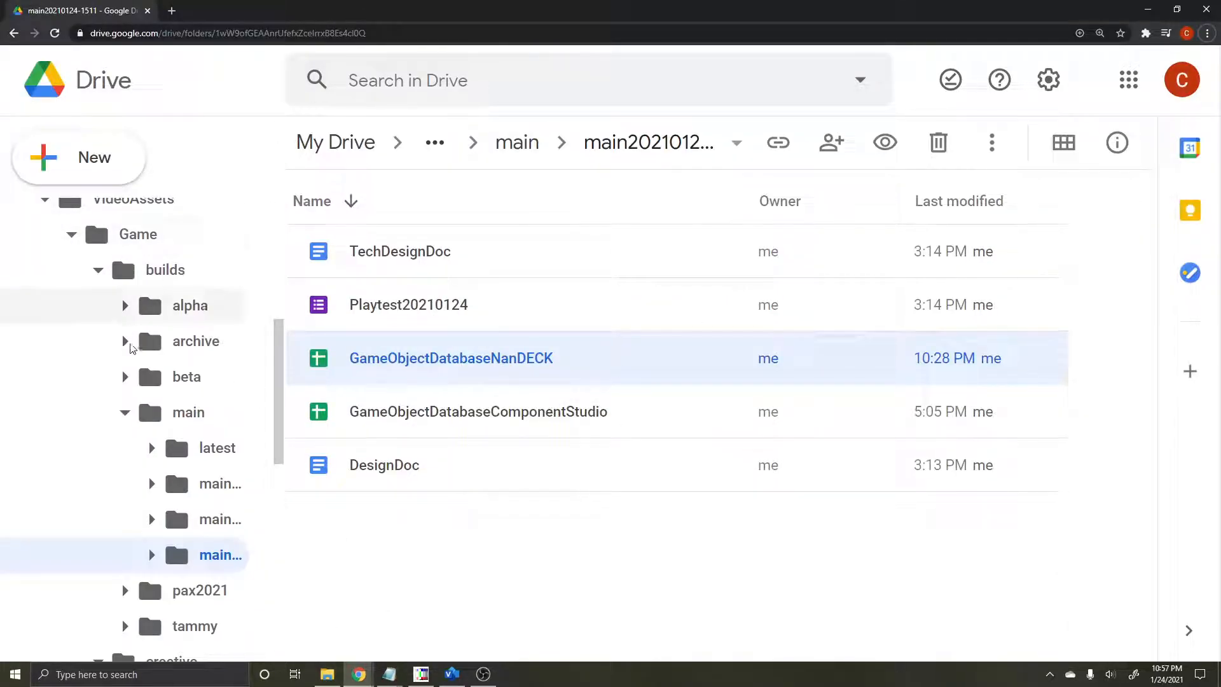
{"action": "double_click", "coordinate": [604, 360]}
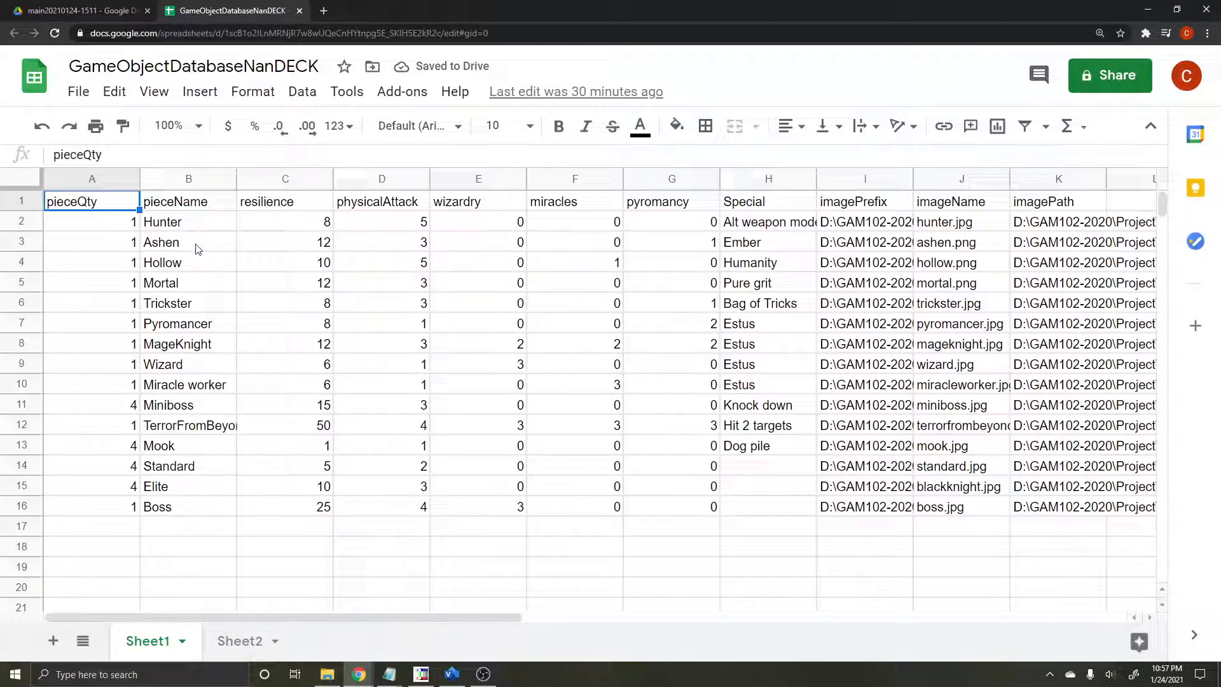
{"action": "left_click", "coordinate": [181, 200]}
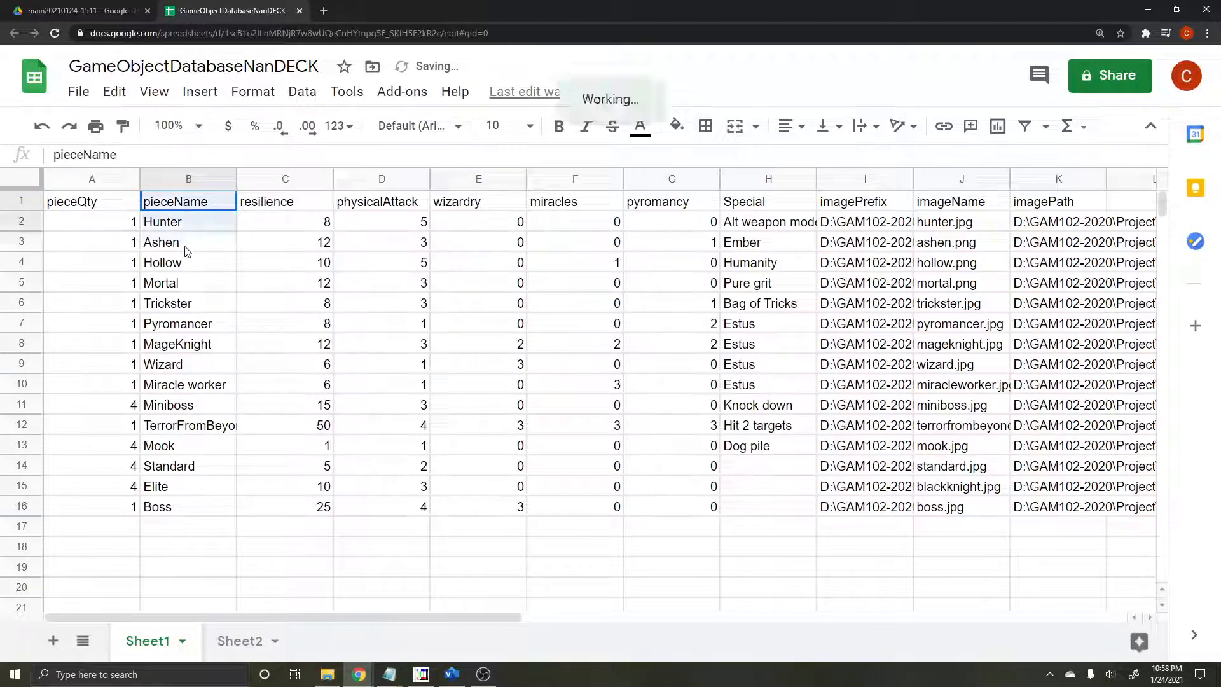
{"action": "key", "text": "ctrl+shift+Down"}
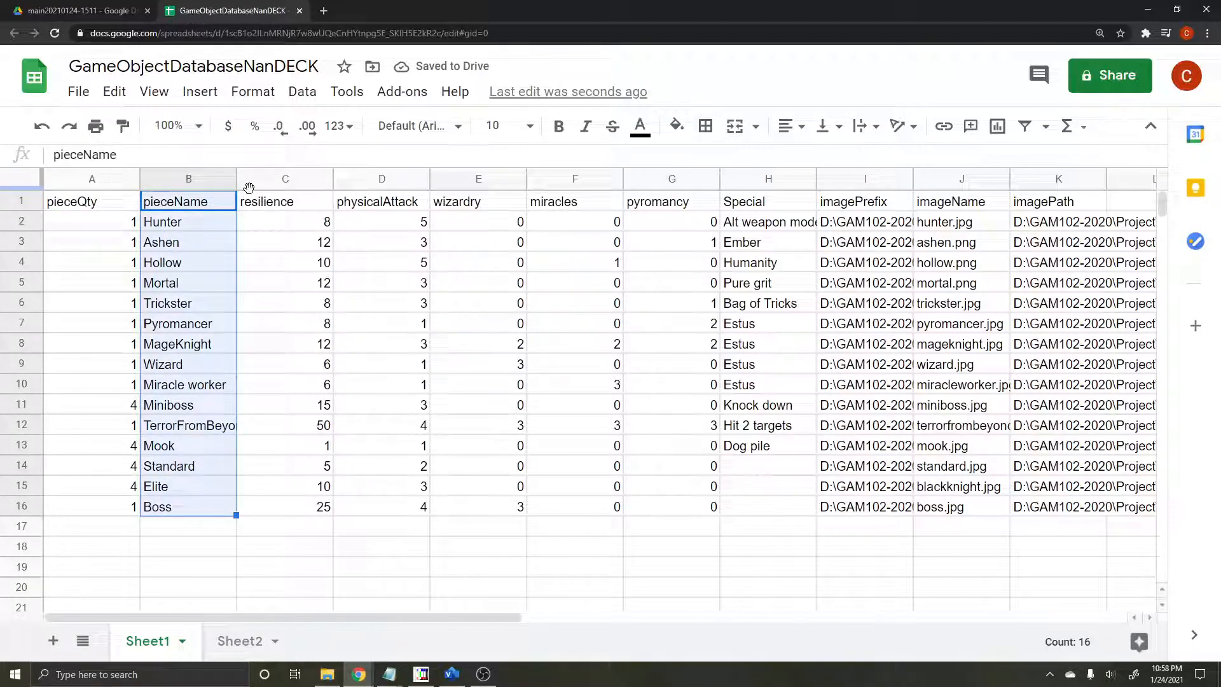
{"action": "left_click_drag", "start_coordinate": [267, 202], "coordinate": [674, 508]}
{"action": "left_click_drag", "start_coordinate": [765, 203], "coordinate": [803, 546]}
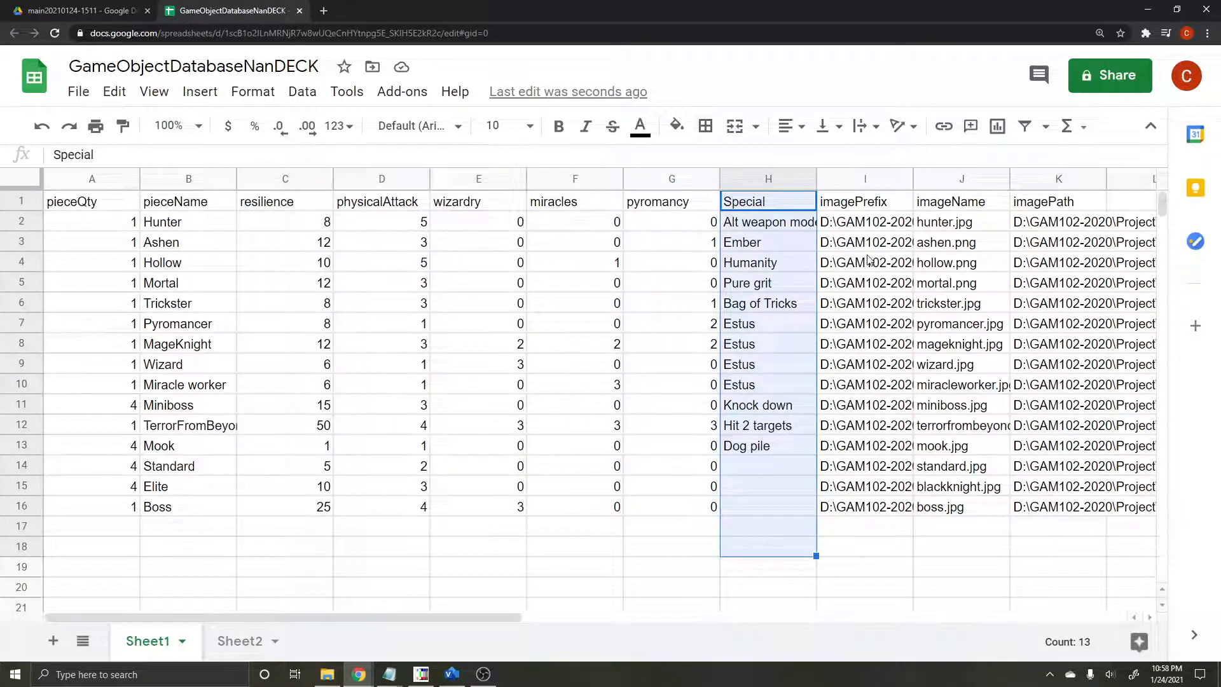
{"action": "left_click_drag", "start_coordinate": [1040, 206], "coordinate": [1060, 517]}
{"action": "left_click", "coordinate": [419, 325]}
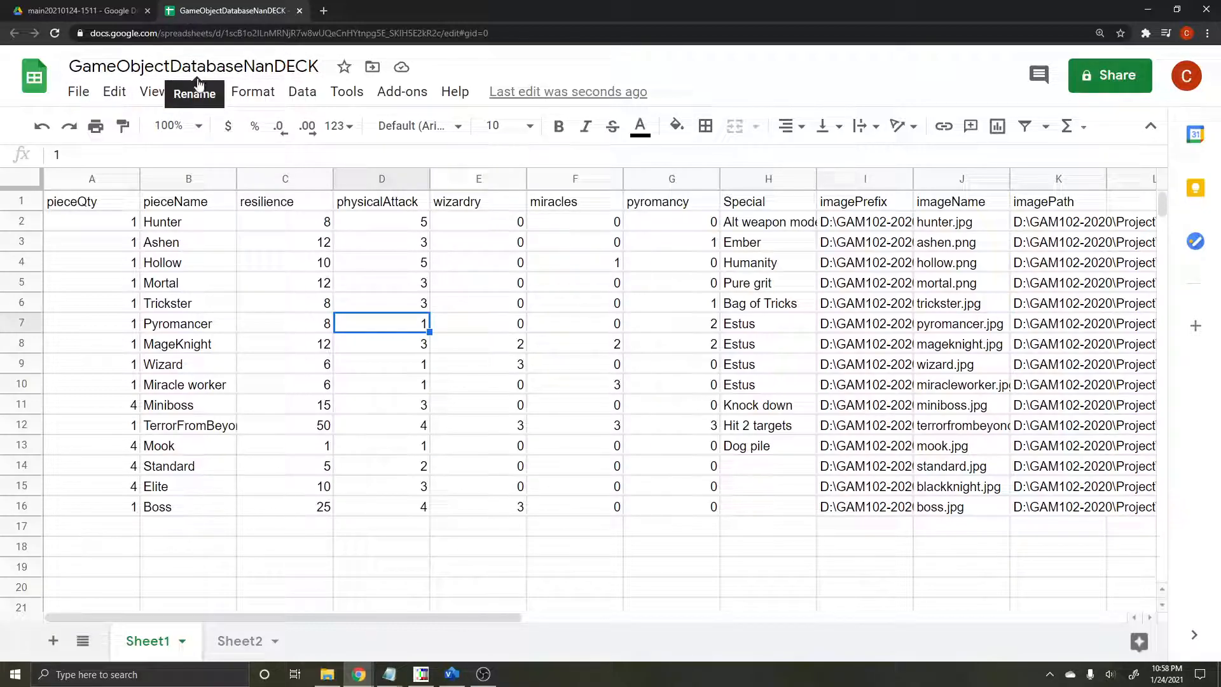
Step: In the Drive folder, share GameObjectDatabaseNanDECK with anyone with the link as Viewer and copy its sharing link
{"action": "left_click", "coordinate": [64, 9]}
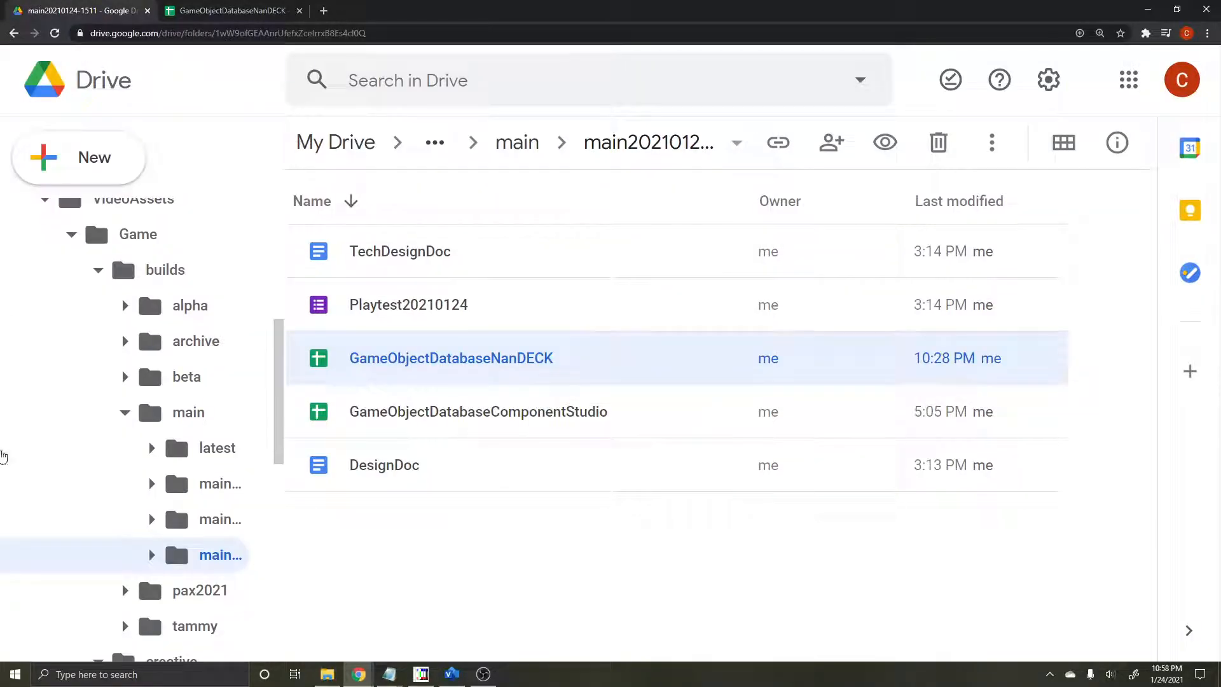
{"action": "right_click", "coordinate": [575, 372]}
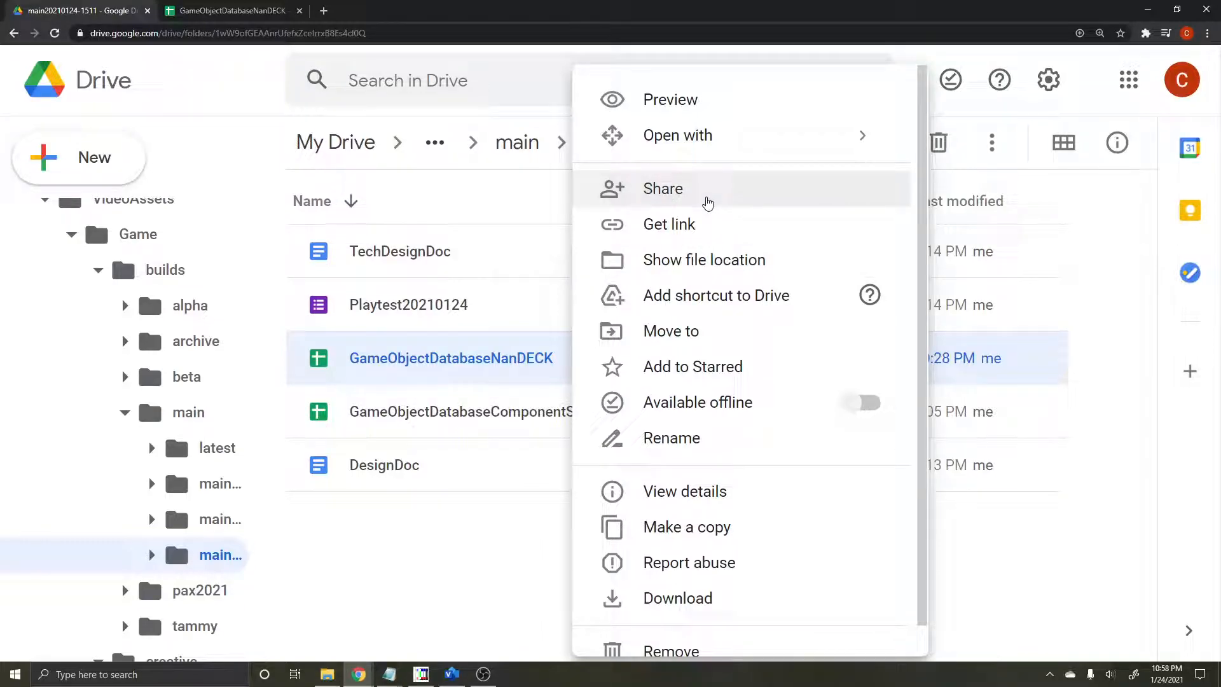
{"action": "left_click", "coordinate": [707, 201]}
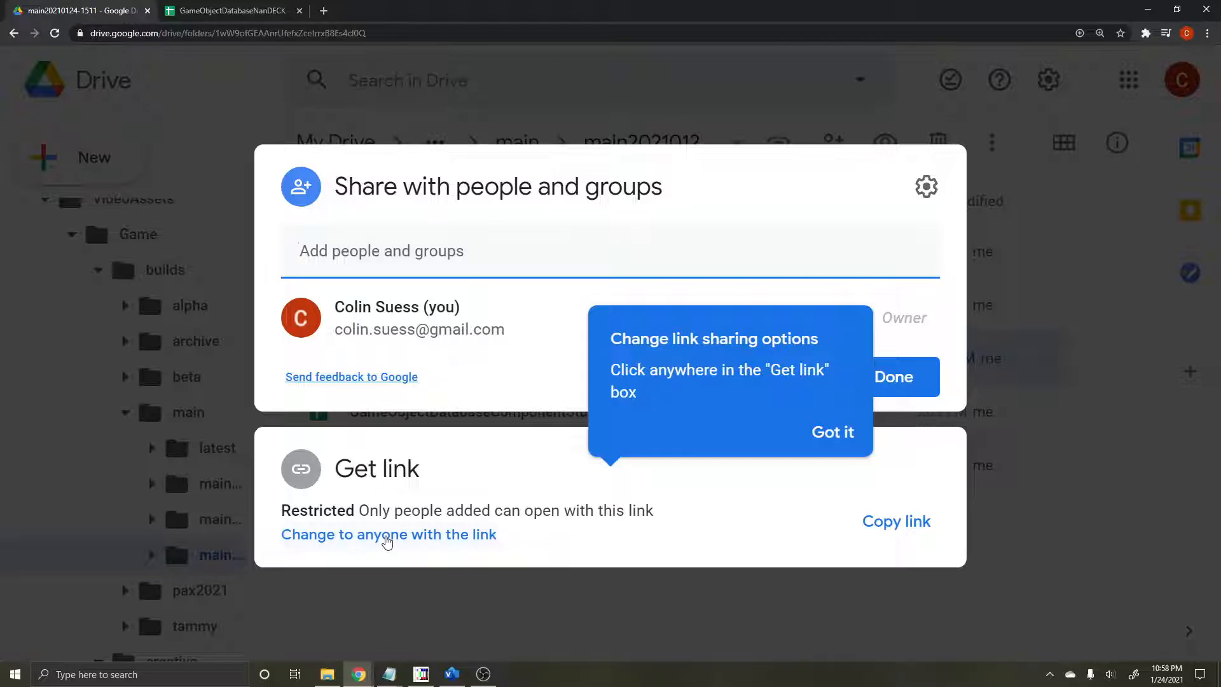
{"action": "left_click", "coordinate": [386, 540]}
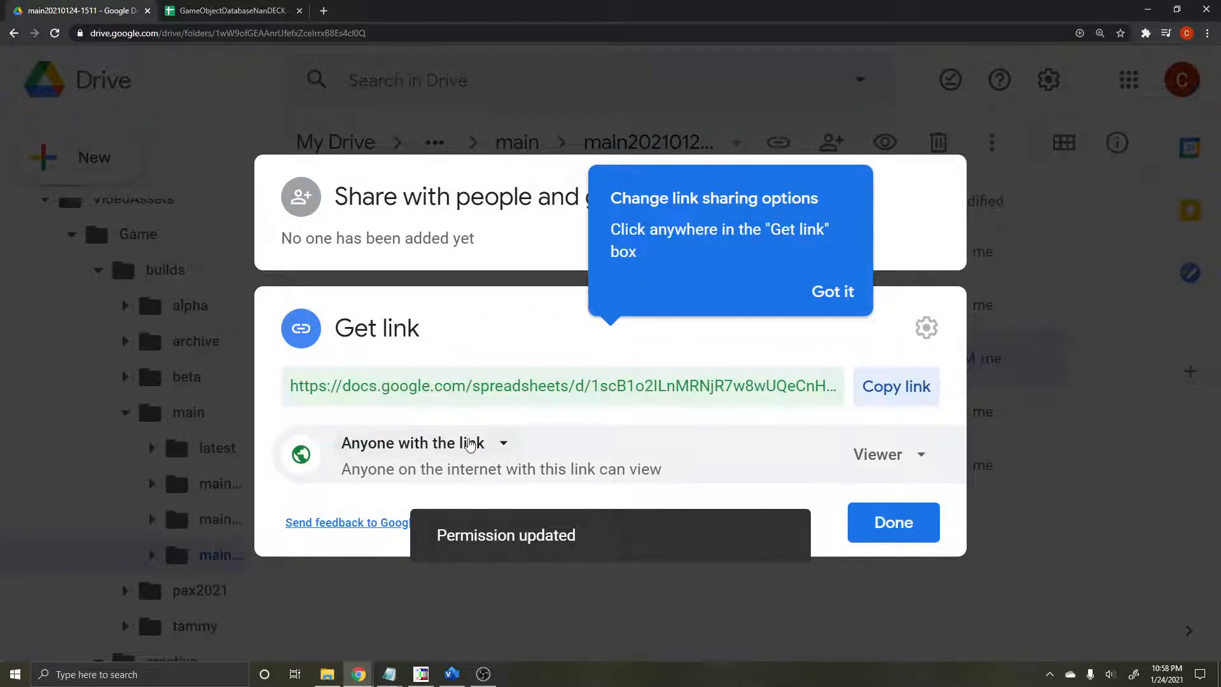
{"action": "left_click", "coordinate": [469, 444]}
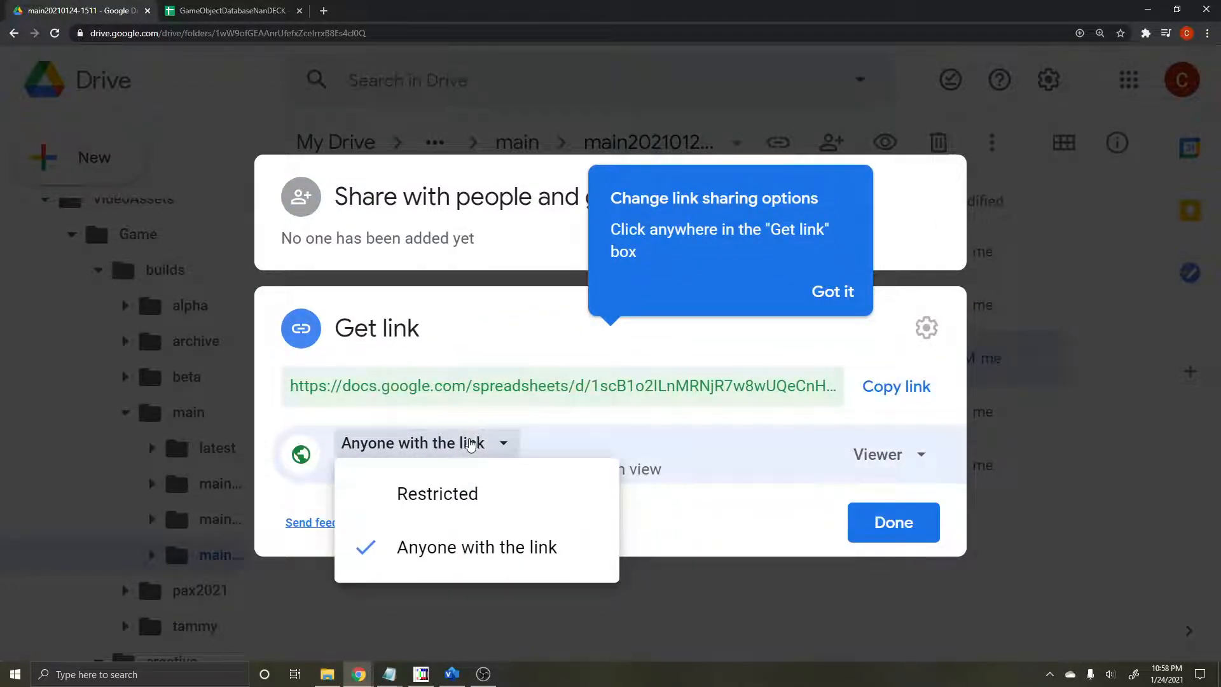
{"action": "left_click", "coordinate": [493, 548]}
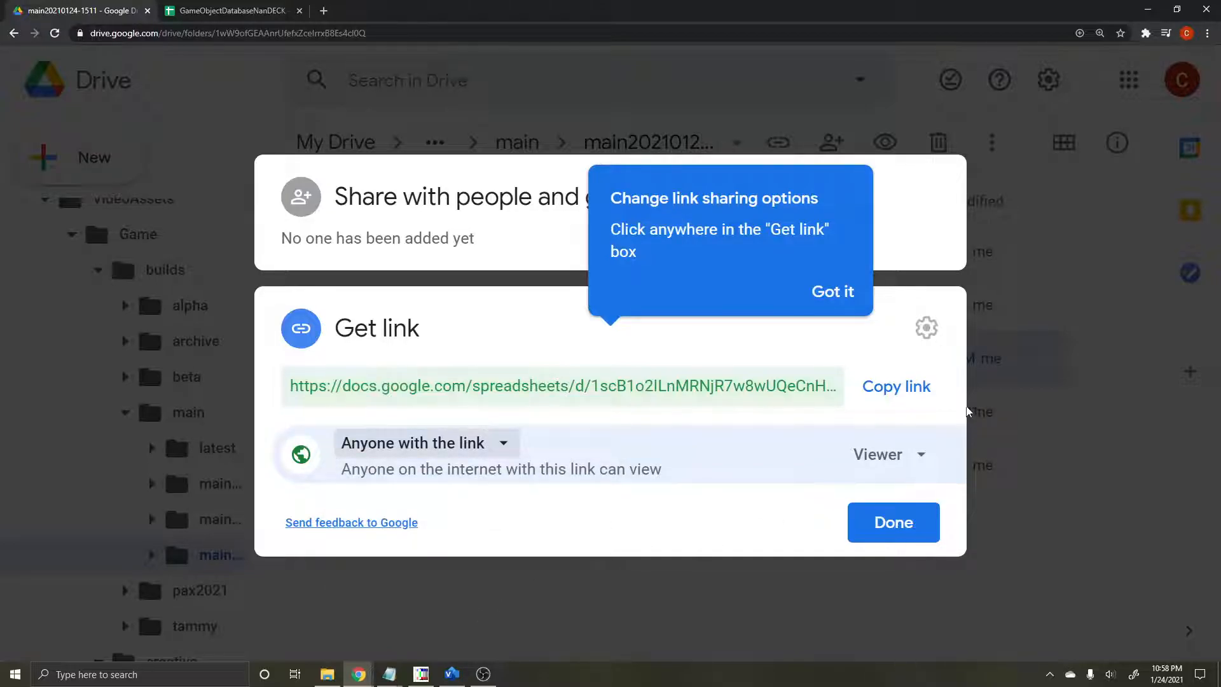
{"action": "left_click", "coordinate": [906, 392]}
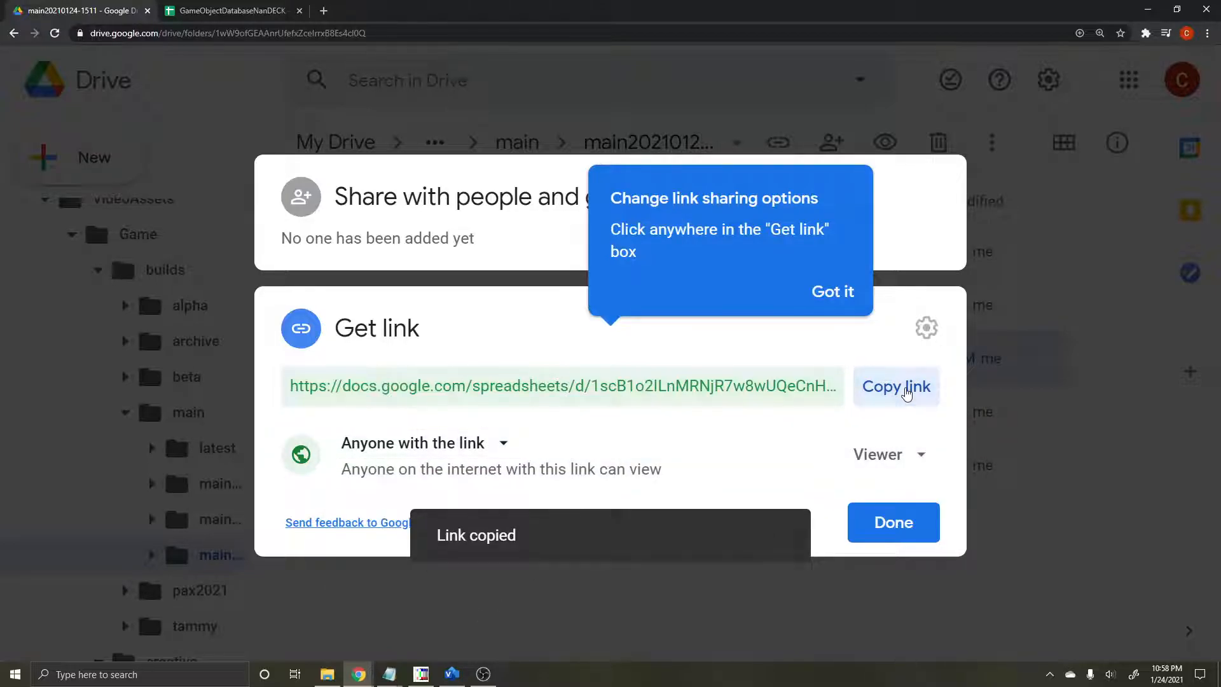
{"action": "left_click", "coordinate": [890, 527]}
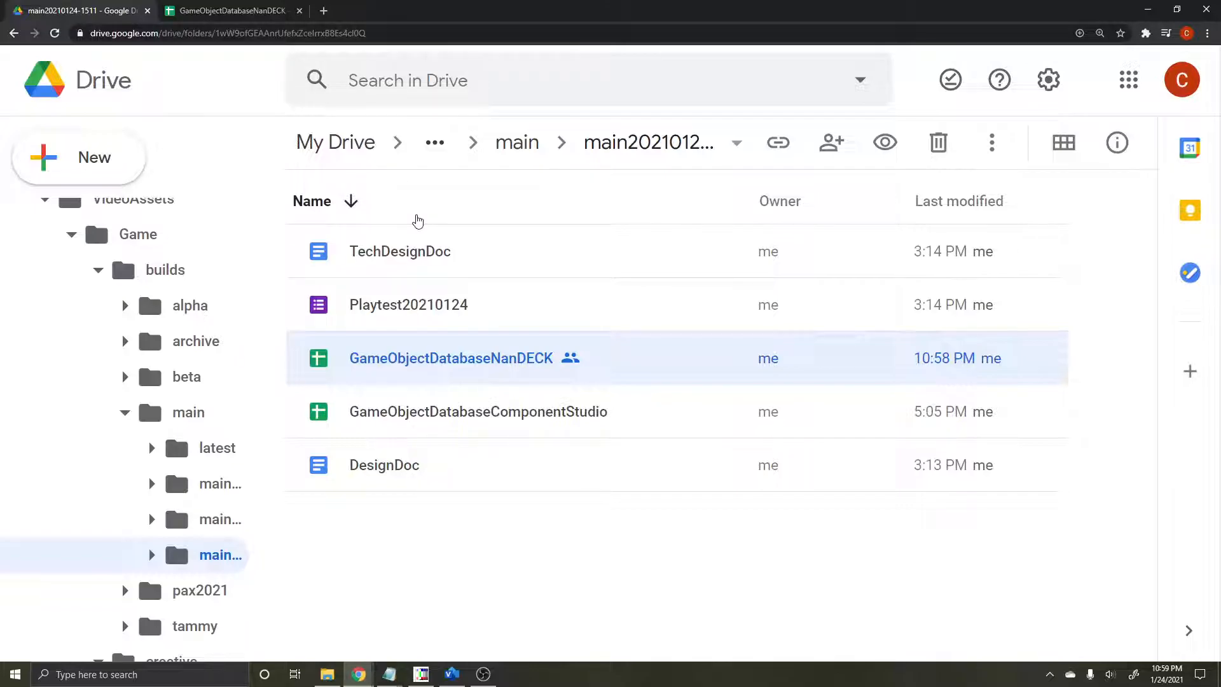
Step: Switch to nanDECK and paste the copied spreadsheet link two lines below the LINK line
{"action": "left_click", "coordinate": [420, 673]}
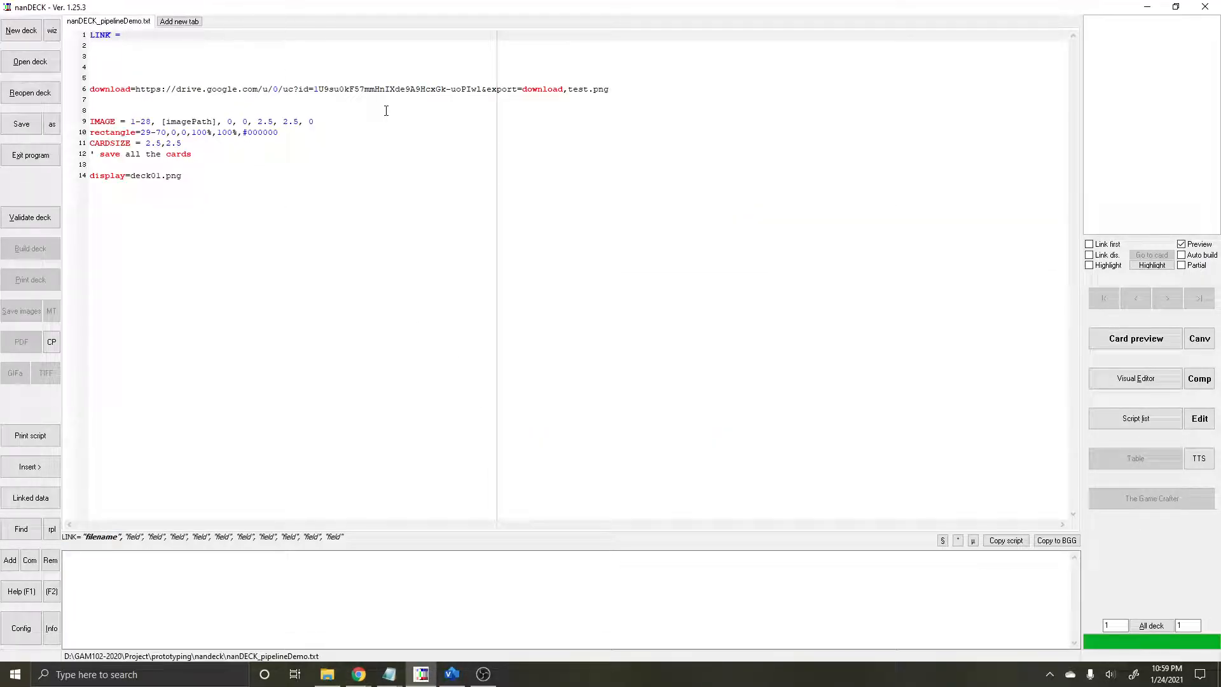
{"action": "key", "text": "Return"}
{"action": "key", "text": "Return"}
{"action": "key", "text": "ctrl+v"}
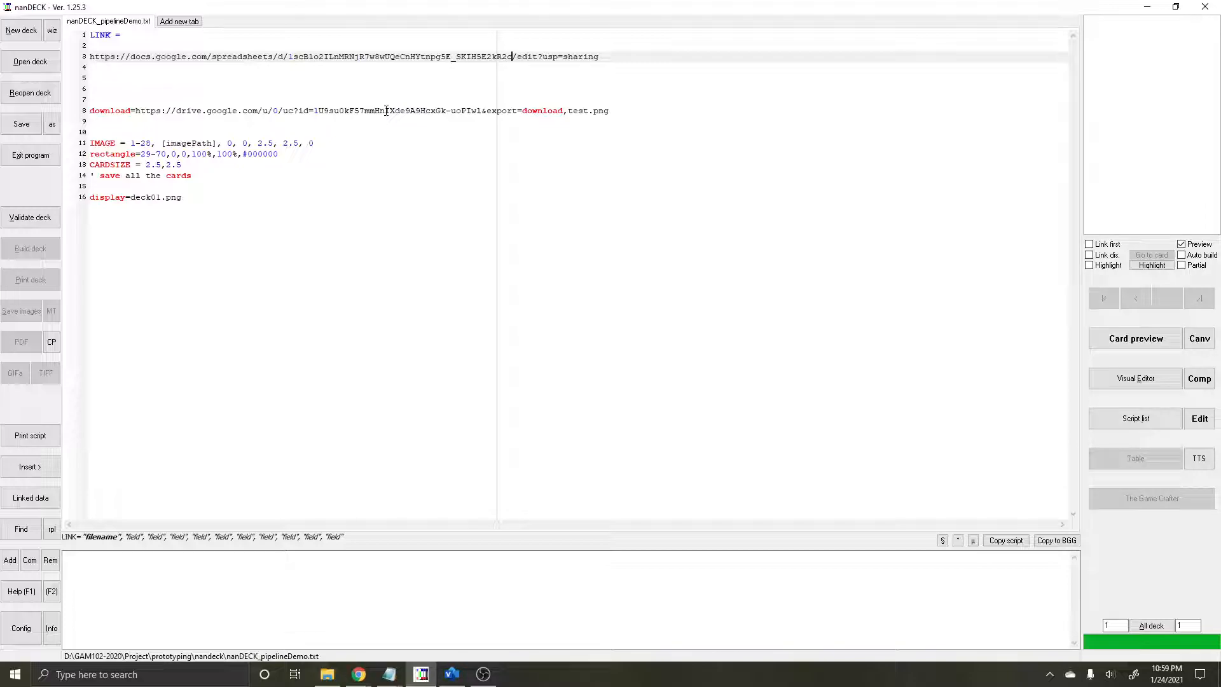
{"action": "key", "text": "shift+Left"}
{"action": "key", "text": "shift+Left"}
{"action": "key", "text": "shift+Left"}
{"action": "key", "text": "shift+Left"}
{"action": "key", "text": "shift+Left"}
{"action": "key", "text": "shift+Left"}
{"action": "key", "text": "shift+Left"}
{"action": "key", "text": "shift+Left"}
{"action": "key", "text": "shift+Left"}
{"action": "key", "text": "shift+Left"}
{"action": "key", "text": "shift+Left"}
{"action": "key", "text": "shift+Left"}
{"action": "key", "text": "shift+Left"}
{"action": "key", "text": "shift+Left"}
{"action": "key", "text": "shift+Left"}
{"action": "key", "text": "shift+Left"}
{"action": "key", "text": "shift+Left"}
{"action": "key", "text": "shift+Left"}
{"action": "key", "text": "shift+Left"}
{"action": "key", "text": "shift+Left"}
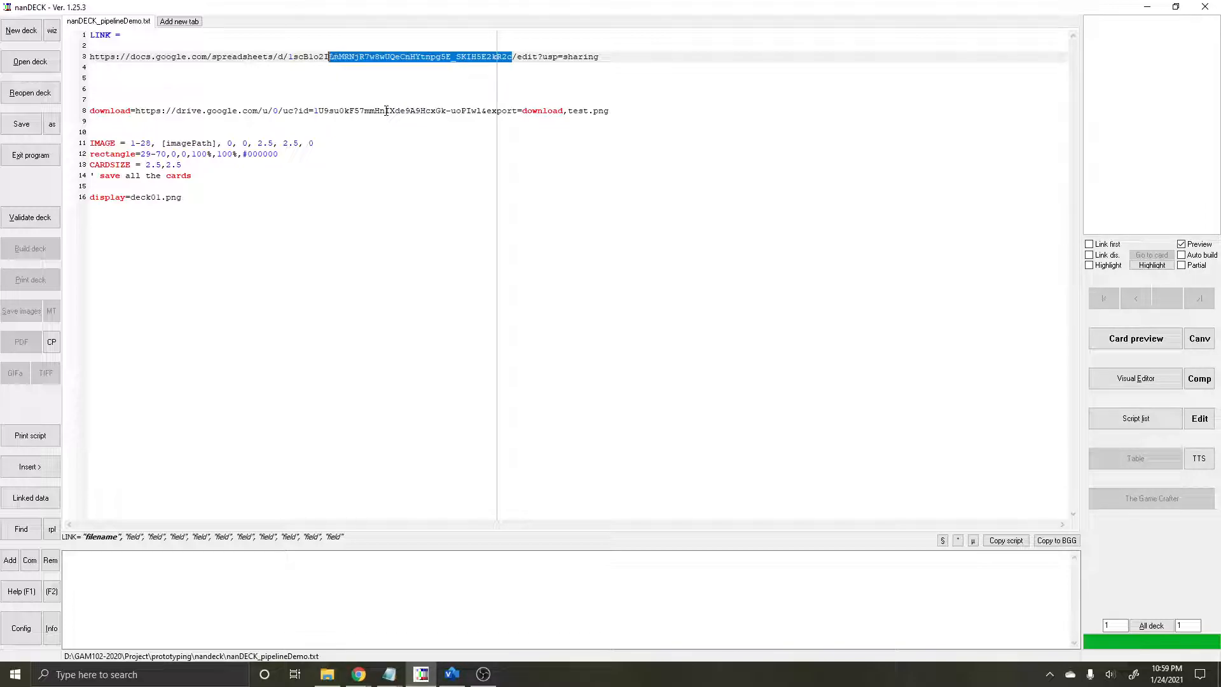
{"action": "key", "text": "shift+Left"}
{"action": "key", "text": "shift+Left"}
{"action": "key", "text": "shift+Left"}
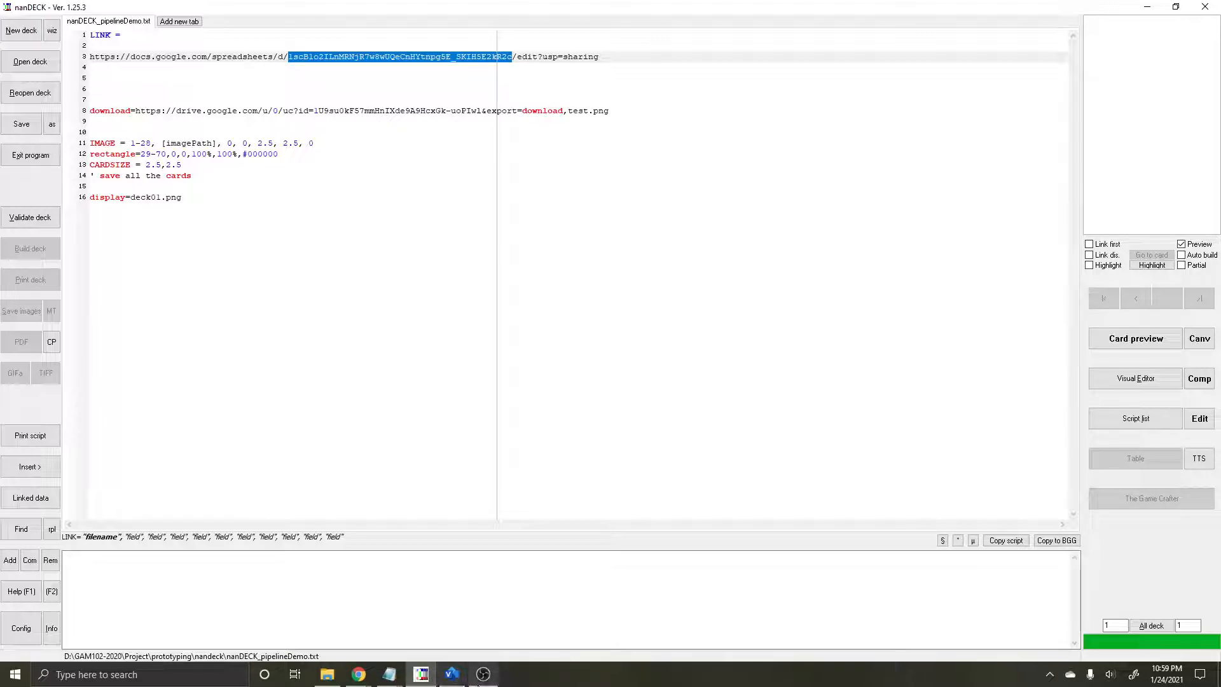
{"action": "mouse_move", "coordinate": [483, 673]}
{"action": "left_click", "coordinate": [474, 648]}
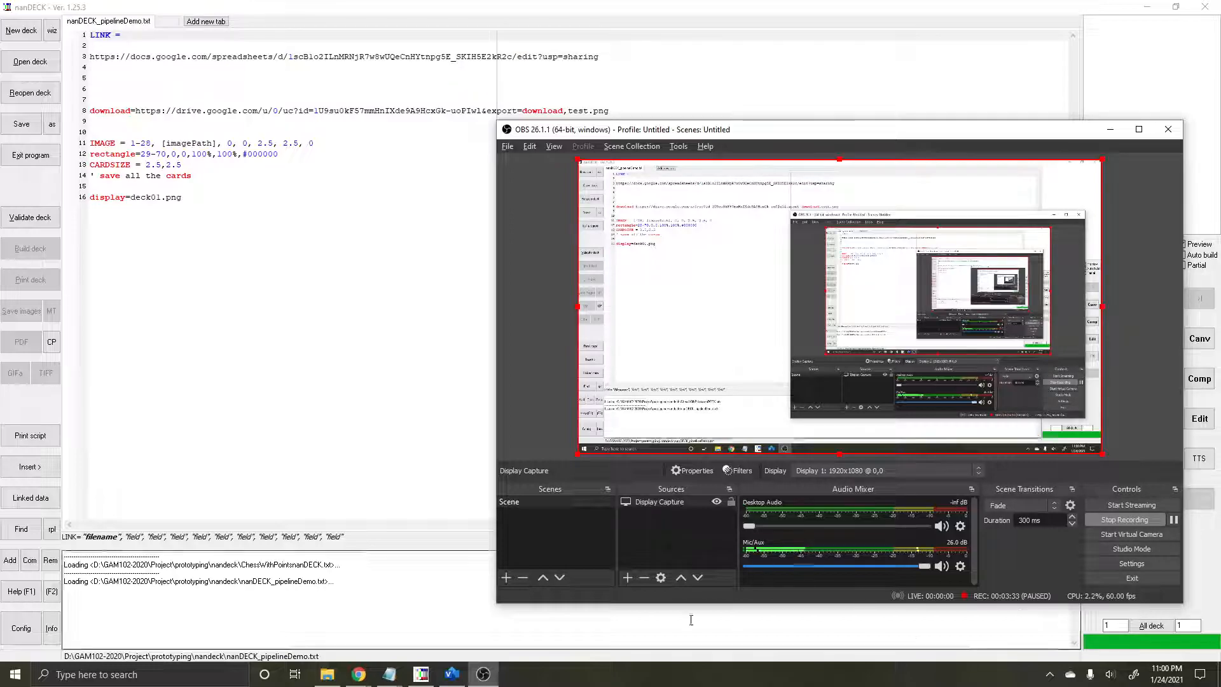
{"action": "left_click", "coordinate": [421, 674]}
Step: Copy the spreadsheet ID between "/d/" and "/edit" in the pasted link and paste it after "LINK =" on line 1
{"action": "left_click", "coordinate": [288, 58]}
{"action": "key", "text": "shift+End"}
{"action": "key", "text": "shift+Left"}
{"action": "key", "text": "shift+Left"}
{"action": "key", "text": "shift+Left"}
{"action": "key", "text": "shift+Left"}
{"action": "key", "text": "shift+Left"}
{"action": "key", "text": "shift+Left"}
{"action": "key", "text": "shift+Left"}
{"action": "key", "text": "shift+Left"}
{"action": "key", "text": "shift+Left"}
{"action": "key", "text": "shift+Left"}
{"action": "key", "text": "shift+Left"}
{"action": "key", "text": "shift+Left"}
{"action": "key", "text": "shift+Left"}
{"action": "key", "text": "shift+Left"}
{"action": "key", "text": "shift+Left"}
{"action": "key", "text": "shift+Left"}
{"action": "key", "text": "shift+Left"}
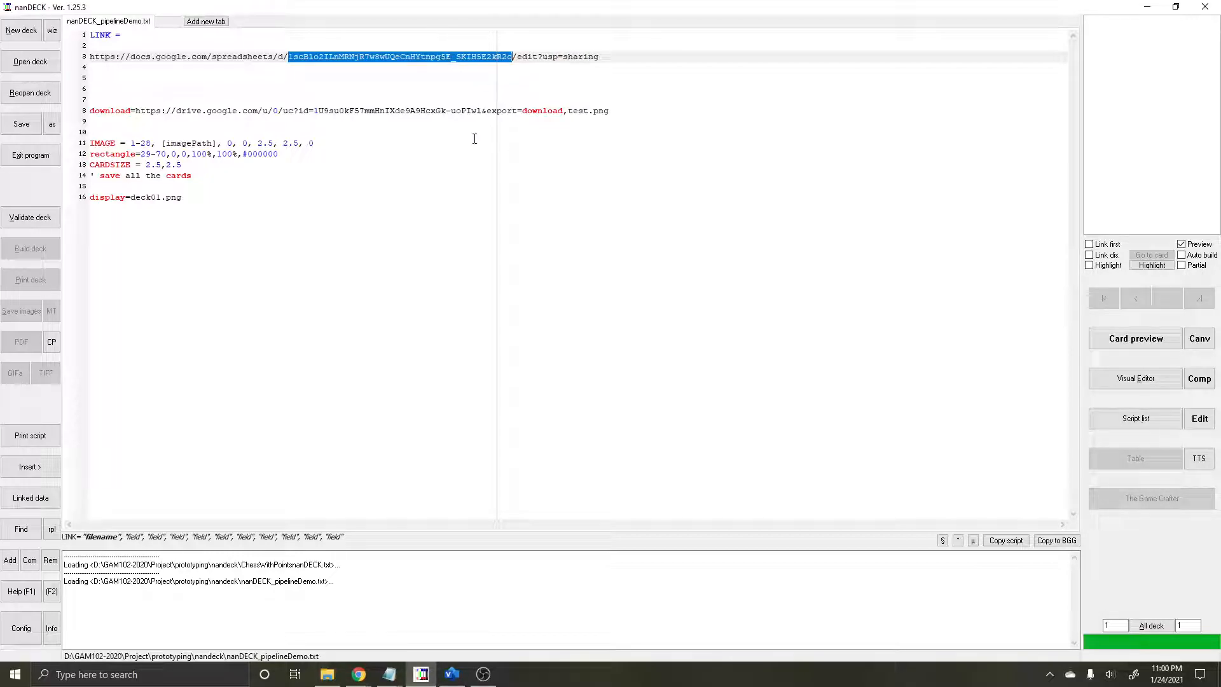
{"action": "key", "text": "Up"}
{"action": "key", "text": "Up"}
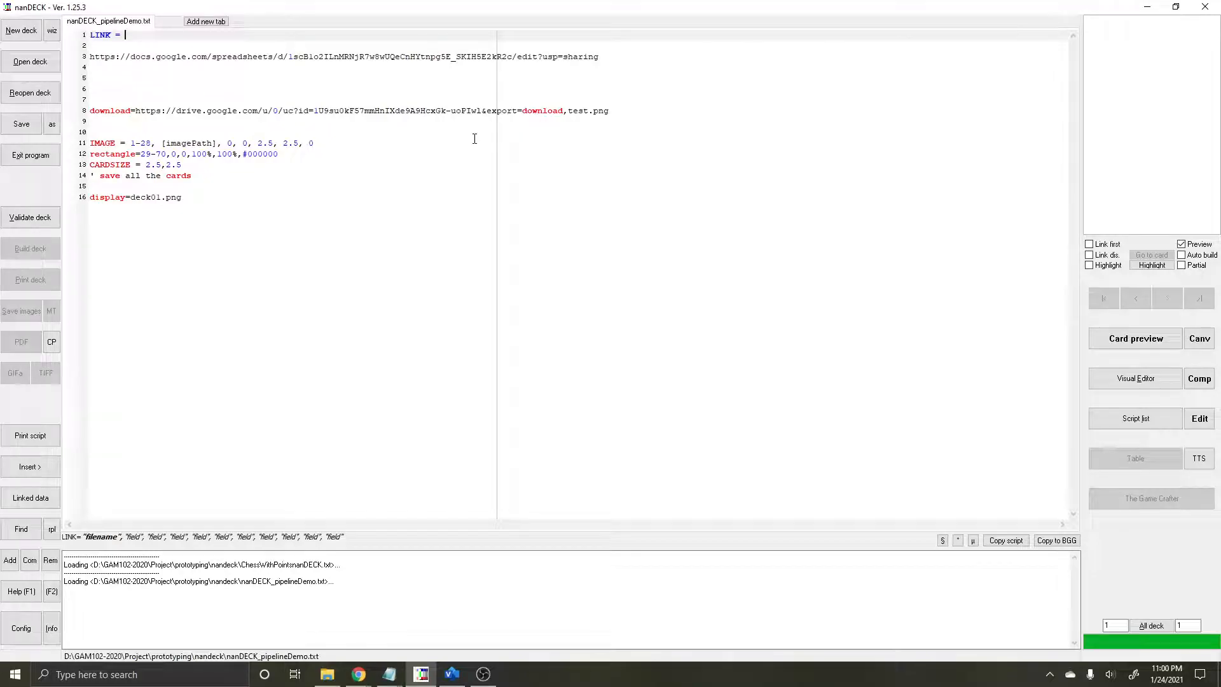
{"action": "key", "text": "ctrl+v"}
Step: Delete the full spreadsheet link from line 3, leaving that line empty
{"action": "key", "text": "Down"}
{"action": "key", "text": "Down"}
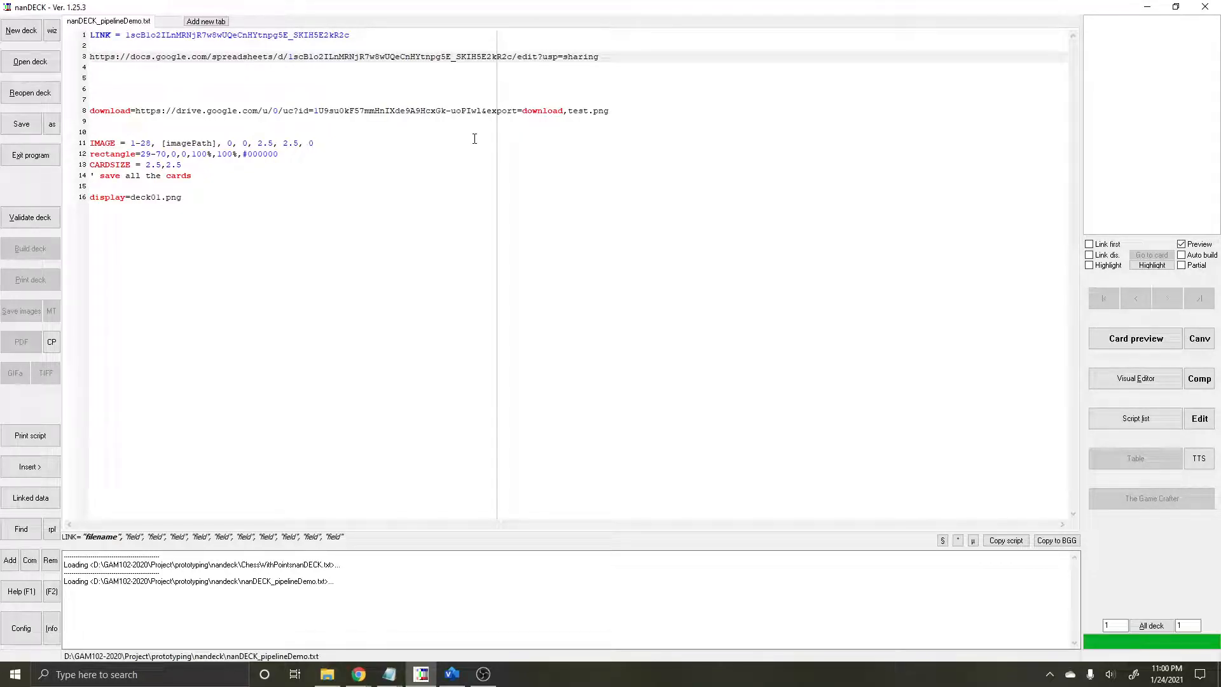
{"action": "key", "text": "shift+End"}
{"action": "key", "text": "Delete"}
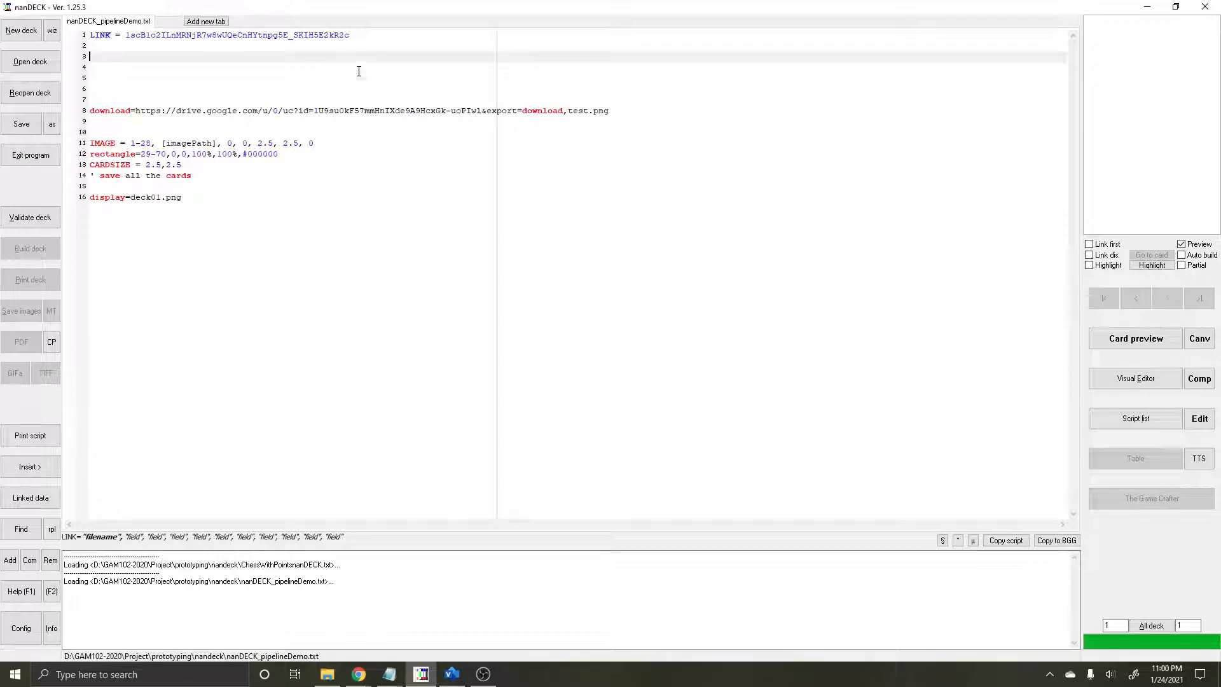
Step: Check the link by opening the linked spreadsheet from nanDECK, close the extra browser tab and return to nanDECK
{"action": "left_click", "coordinate": [26, 503]}
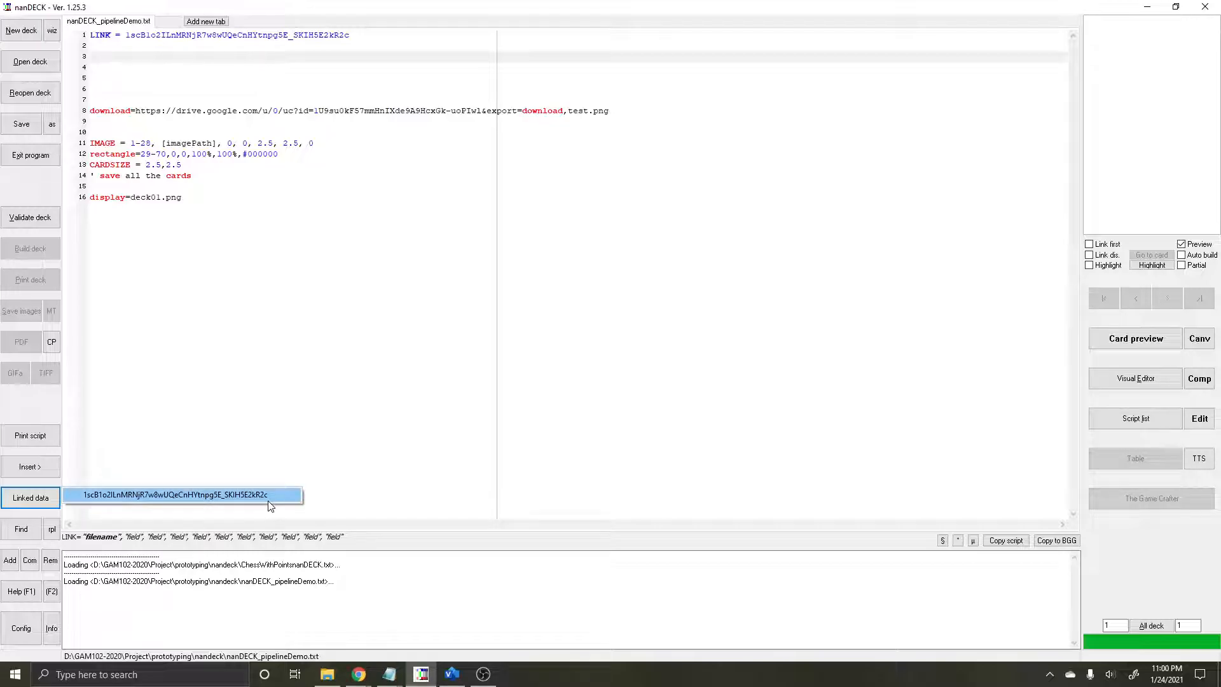
{"action": "left_click", "coordinate": [268, 499]}
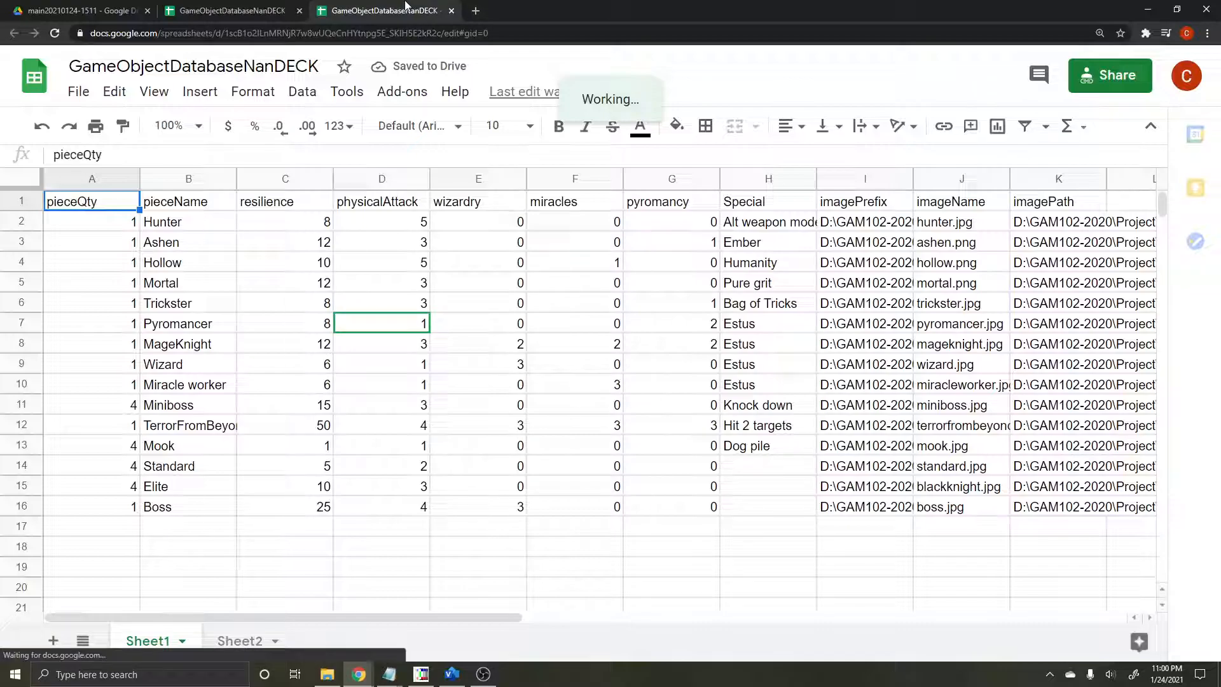
{"action": "left_click", "coordinate": [450, 12]}
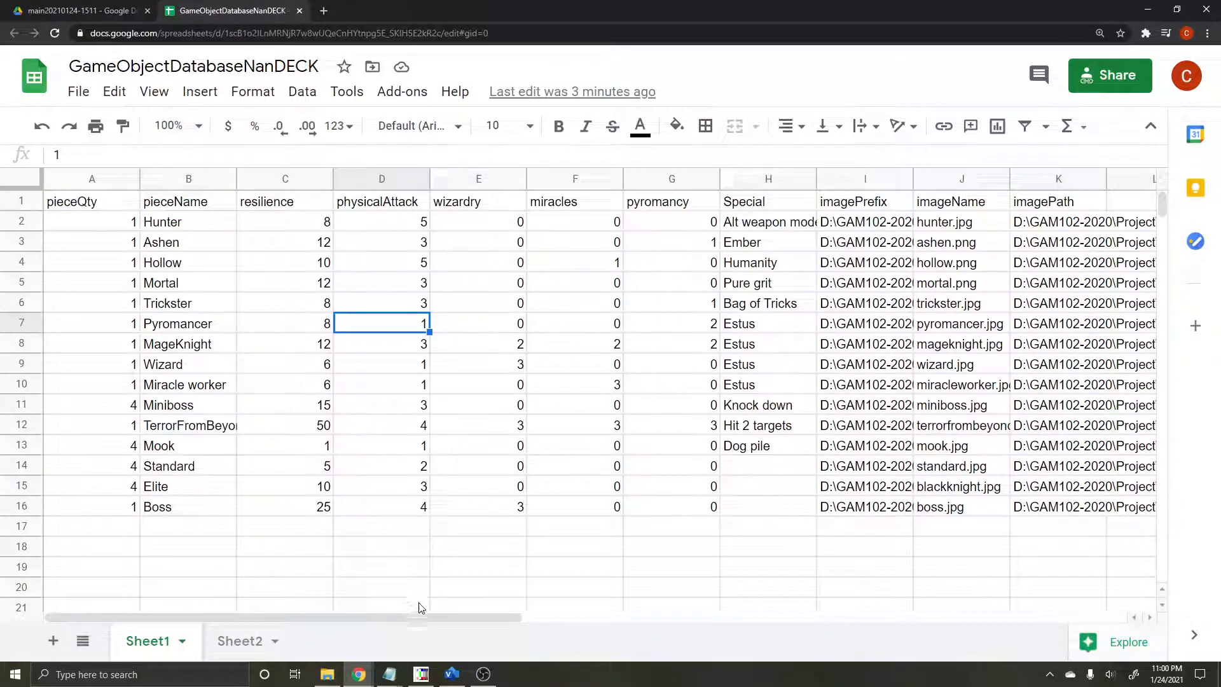
{"action": "left_click", "coordinate": [422, 673]}
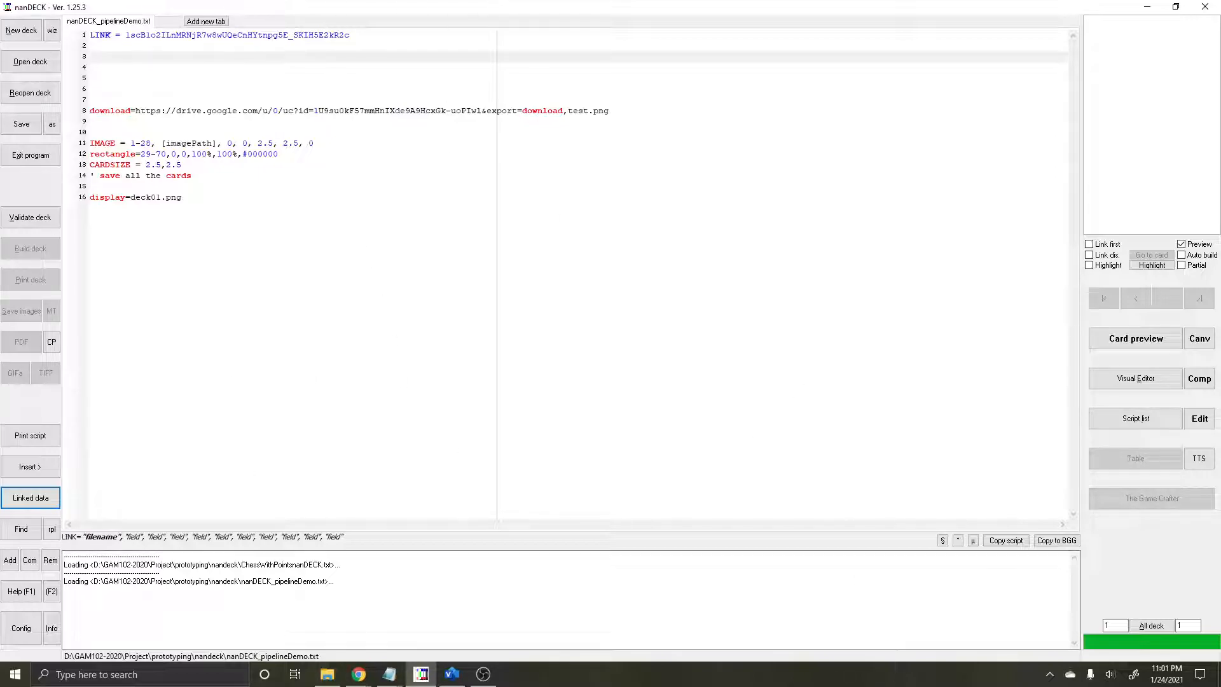
{"action": "left_click", "coordinate": [484, 674]}
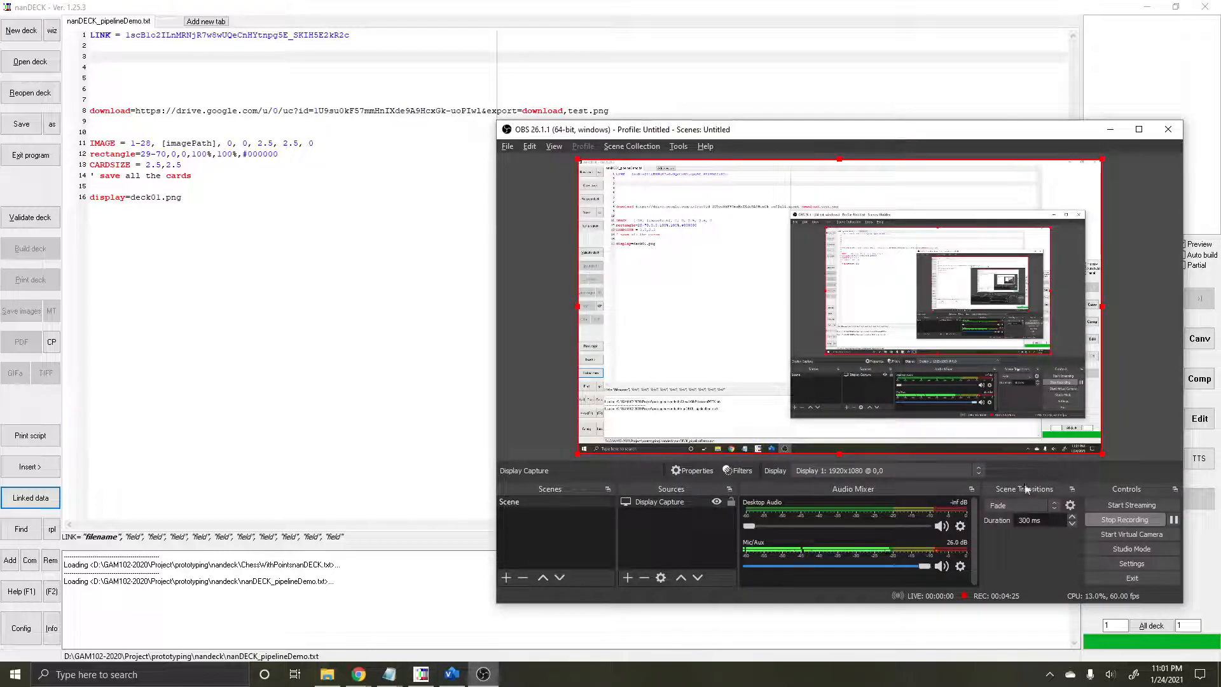
{"action": "left_click", "coordinate": [1154, 520]}
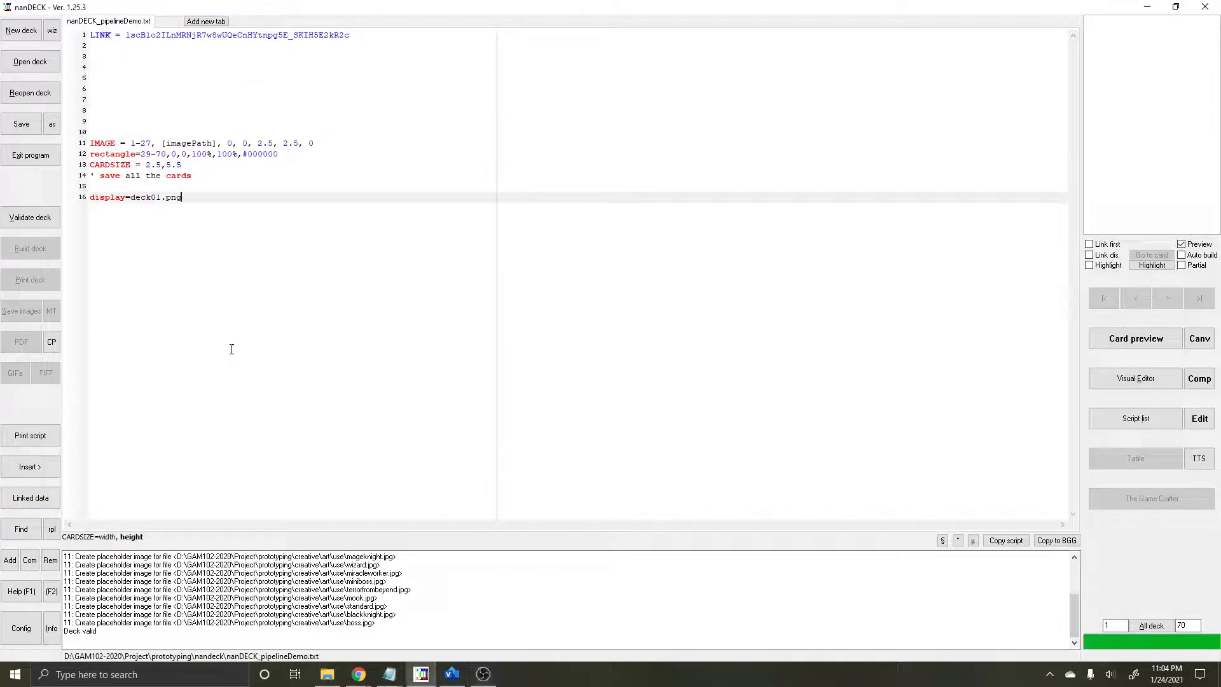
{"action": "left_click", "coordinate": [232, 350]}
{"action": "left_click", "coordinate": [179, 67]}
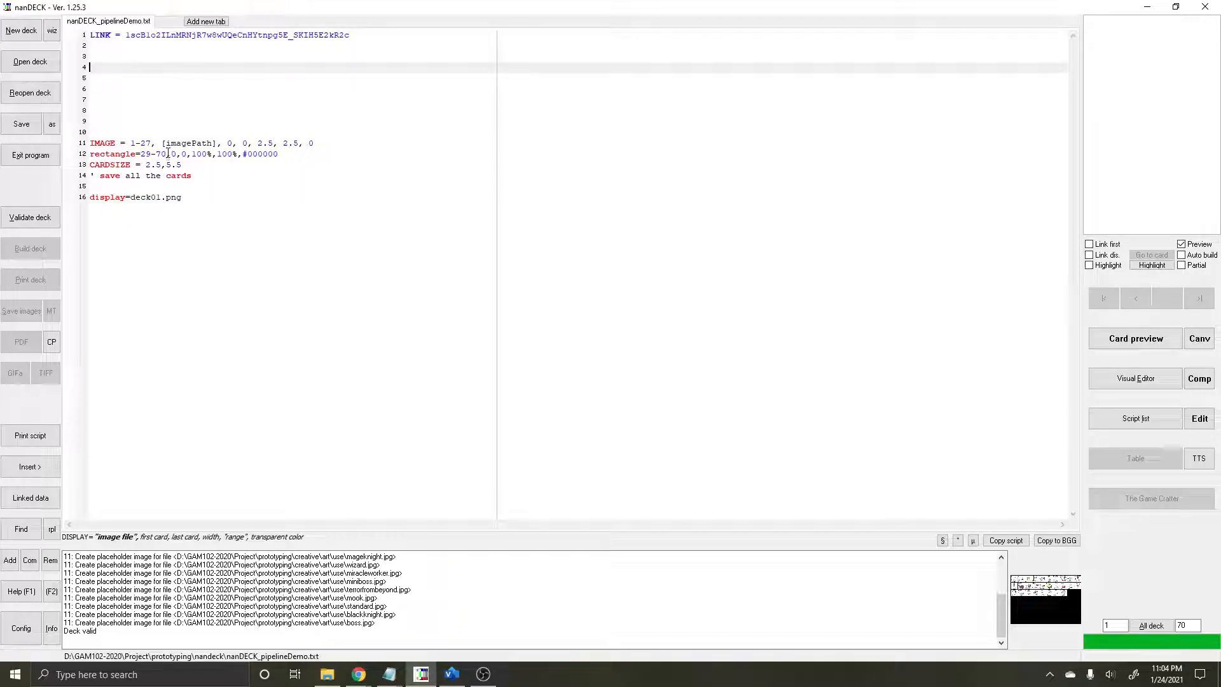
Step: Highlight the [imagePath] field on the IMAGE line, check the local art\use folder in File Explorer and return to nanDECK
{"action": "left_click_drag", "start_coordinate": [180, 145], "coordinate": [217, 144]}
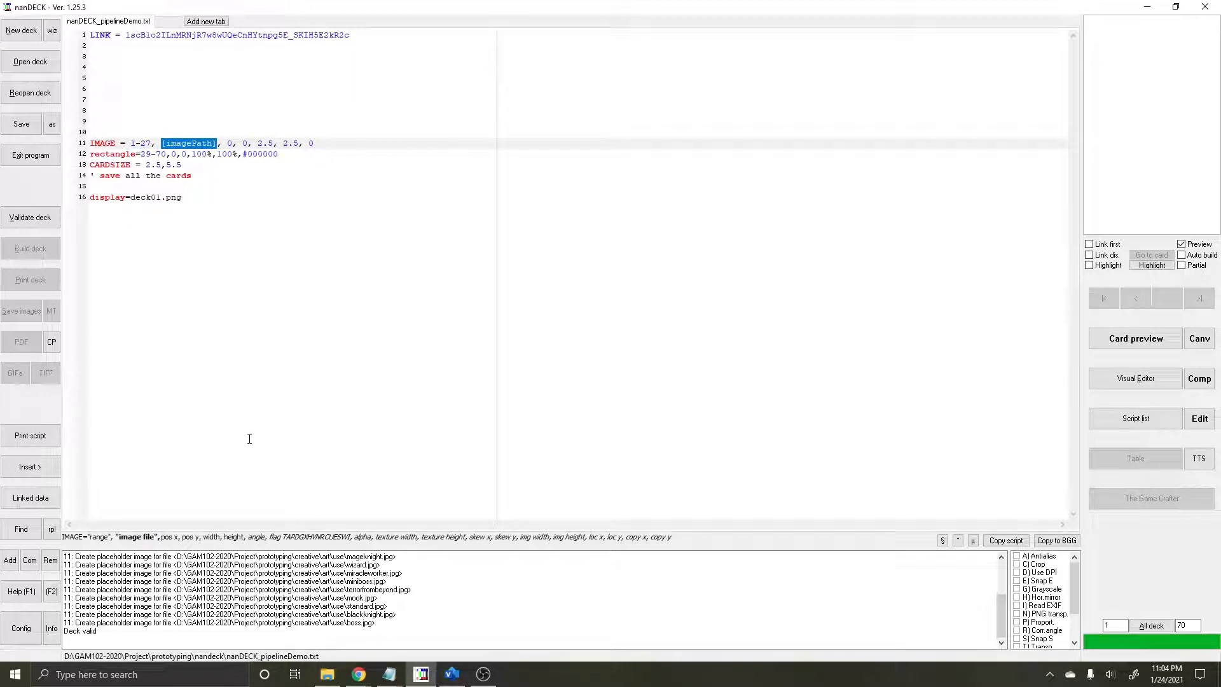
{"action": "left_click", "coordinate": [372, 243]}
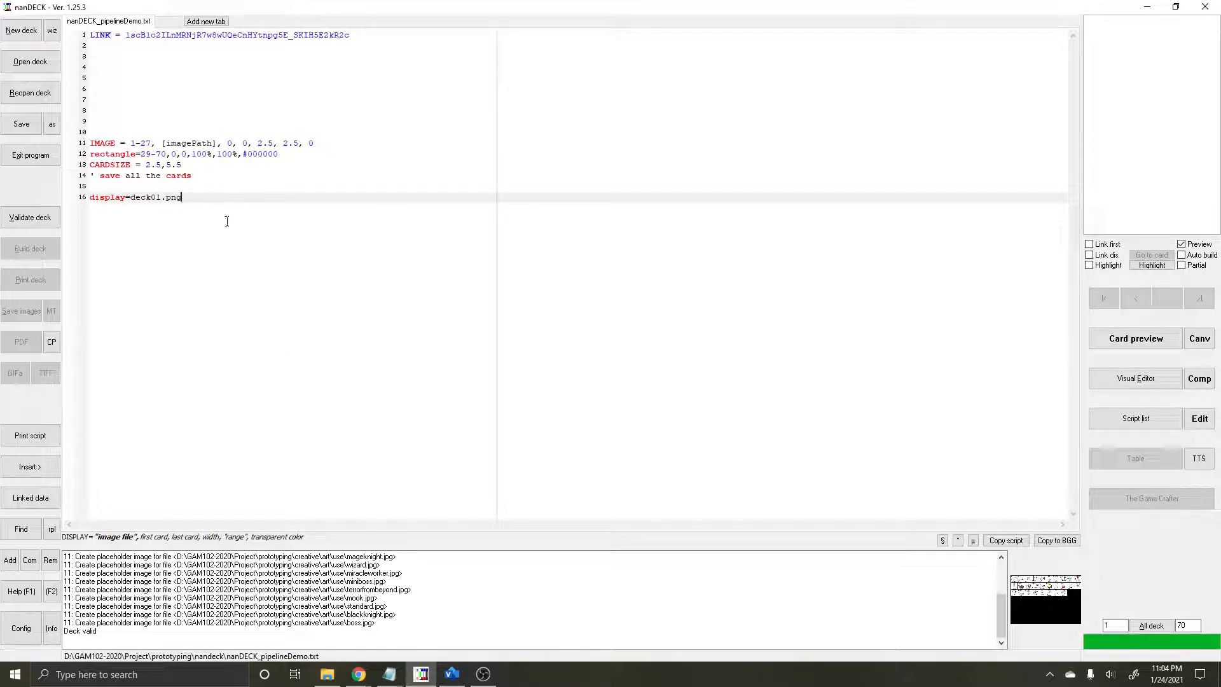
{"action": "mouse_move", "coordinate": [327, 672]}
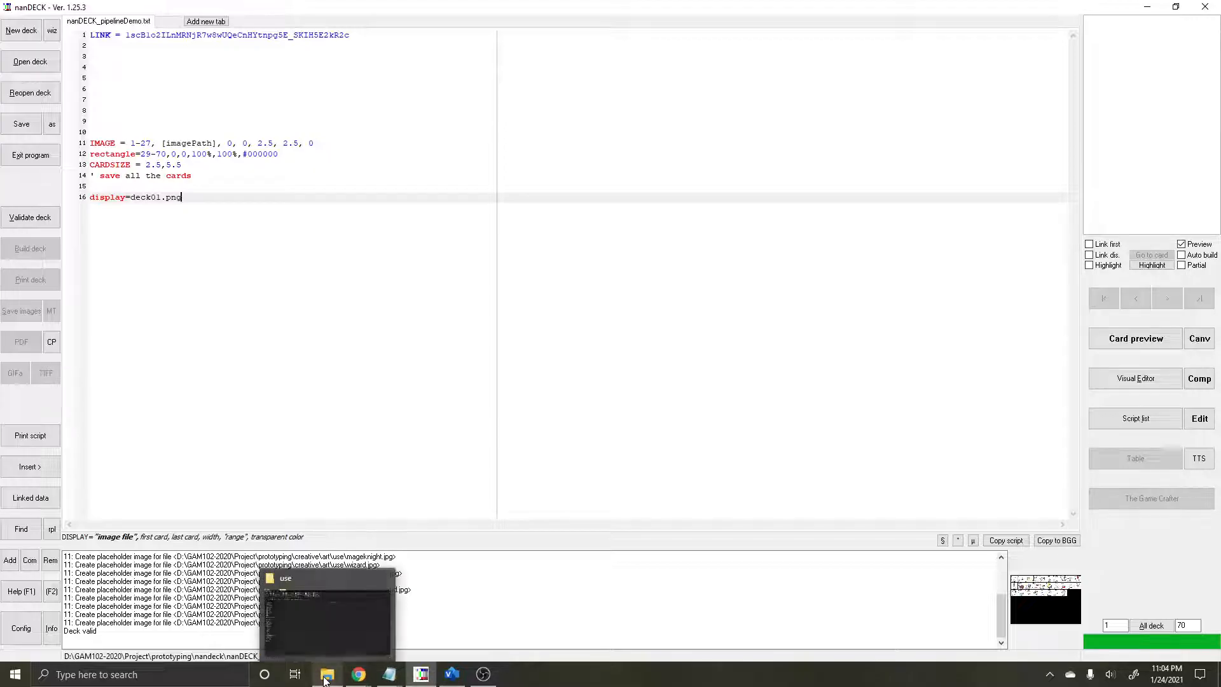
{"action": "left_click", "coordinate": [338, 640]}
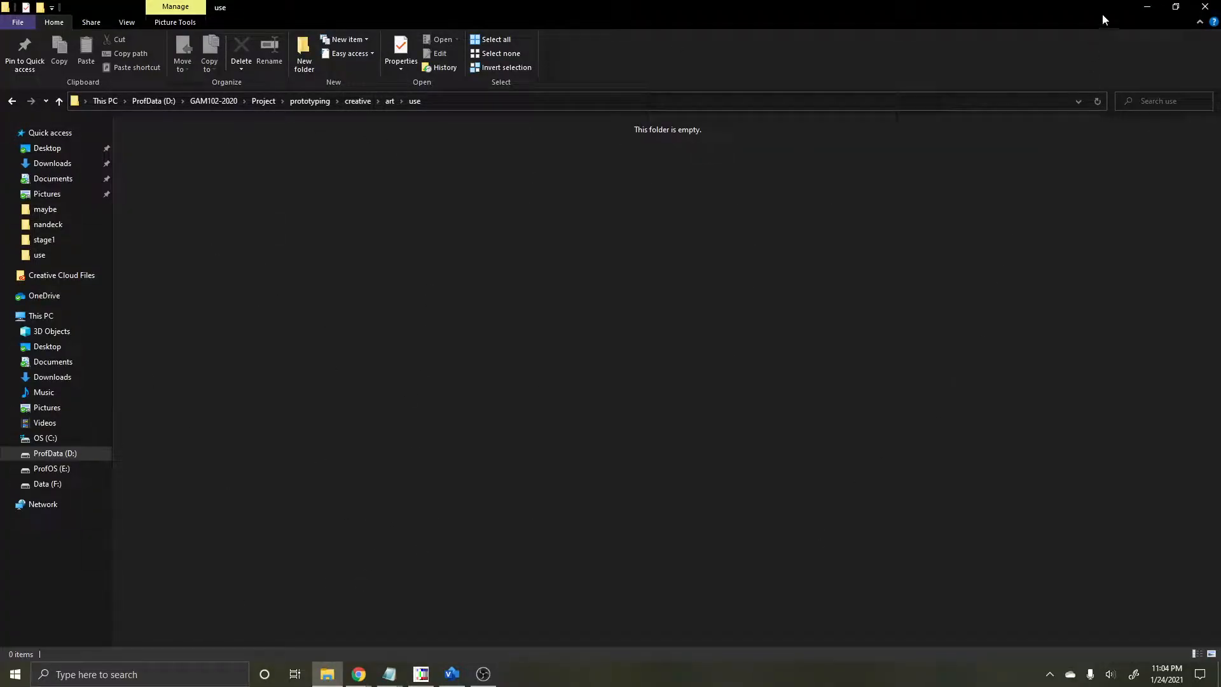
{"action": "left_click", "coordinate": [1146, 7]}
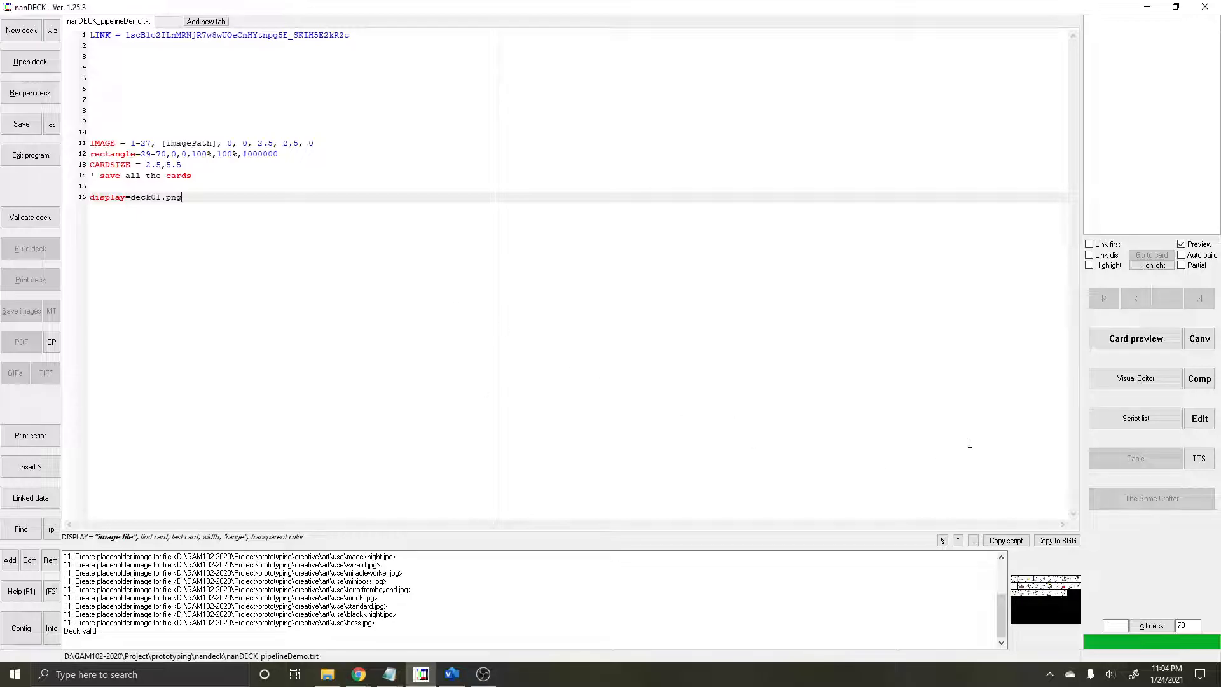
Step: Open the visual editor, and switch to the GameObjectDatabaseNanDECK sheet in Chrome to examine the full file paths in the imagePath column
{"action": "left_click", "coordinate": [1110, 378]}
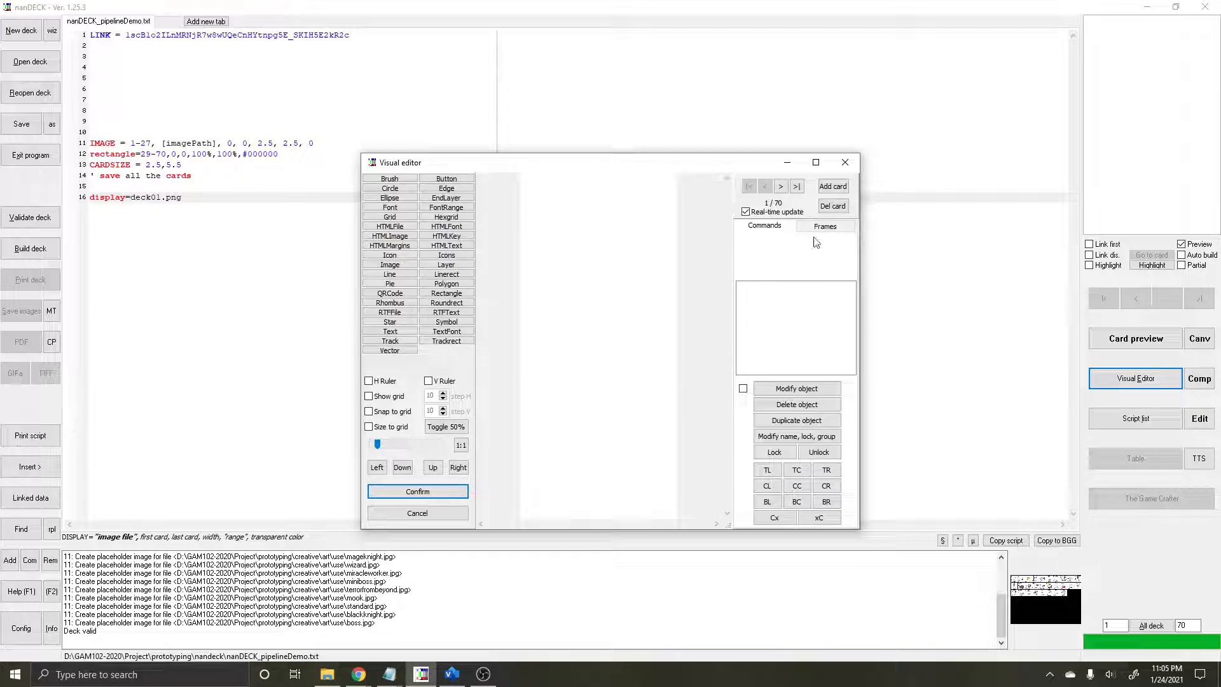
{"action": "mouse_move", "coordinate": [359, 674]}
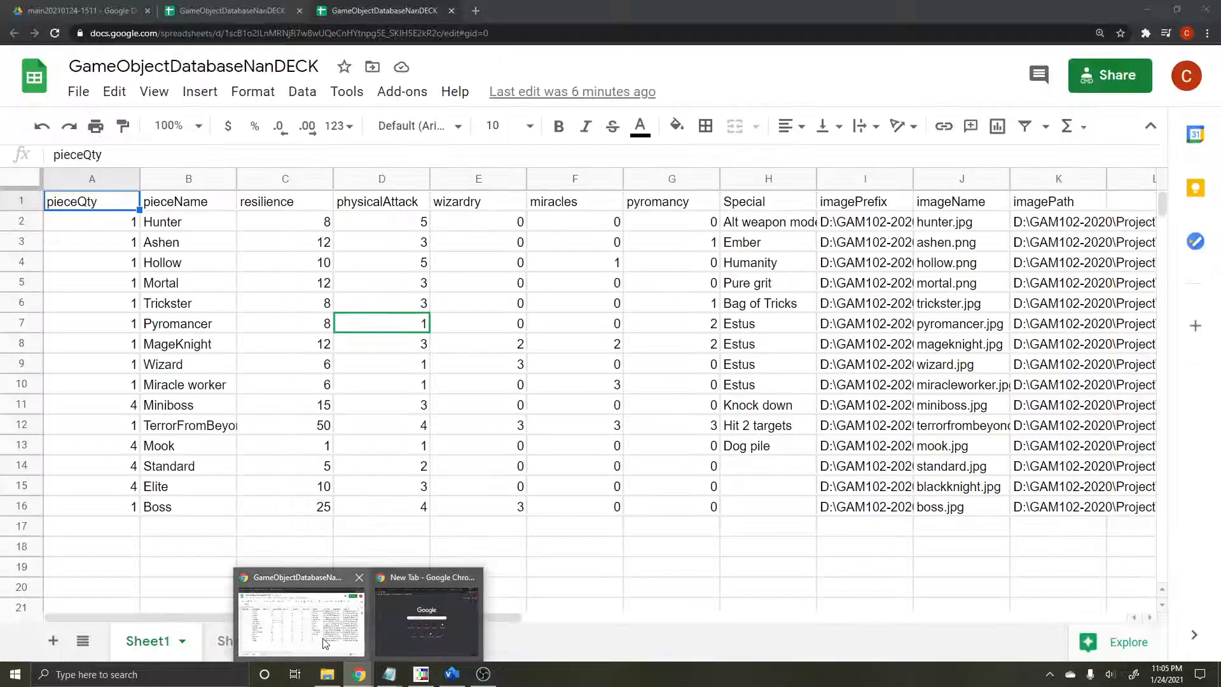
{"action": "left_click", "coordinate": [325, 644]}
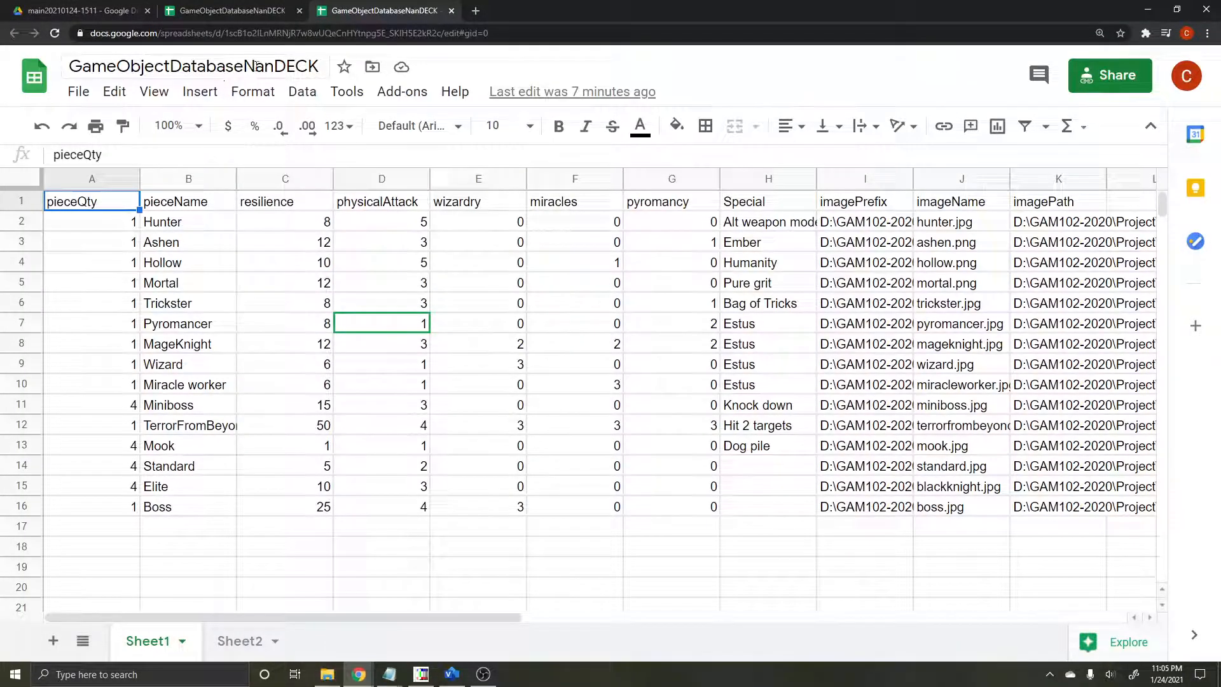
{"action": "left_click", "coordinate": [1019, 219]}
{"action": "left_click", "coordinate": [1053, 207]}
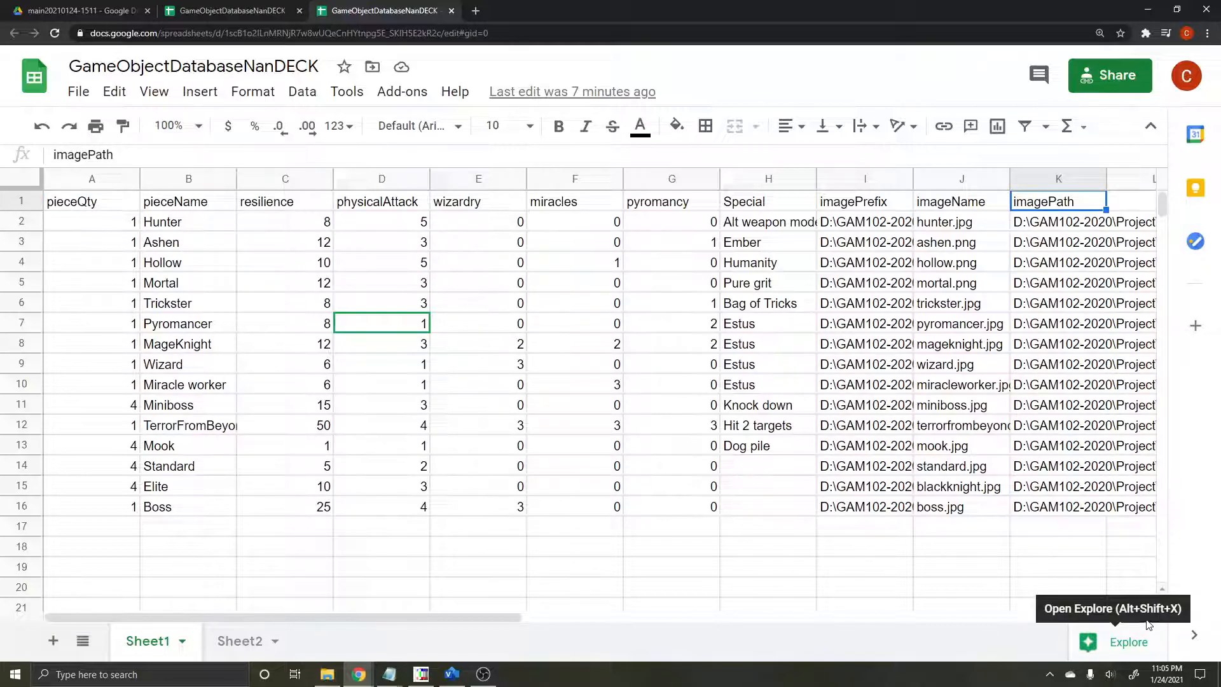
{"action": "left_click", "coordinate": [907, 548]}
{"action": "key", "text": "Right"}
{"action": "key", "text": "Right"}
{"action": "key", "text": "Right"}
{"action": "key", "text": "Right"}
{"action": "key", "text": "Right"}
{"action": "key", "text": "Right"}
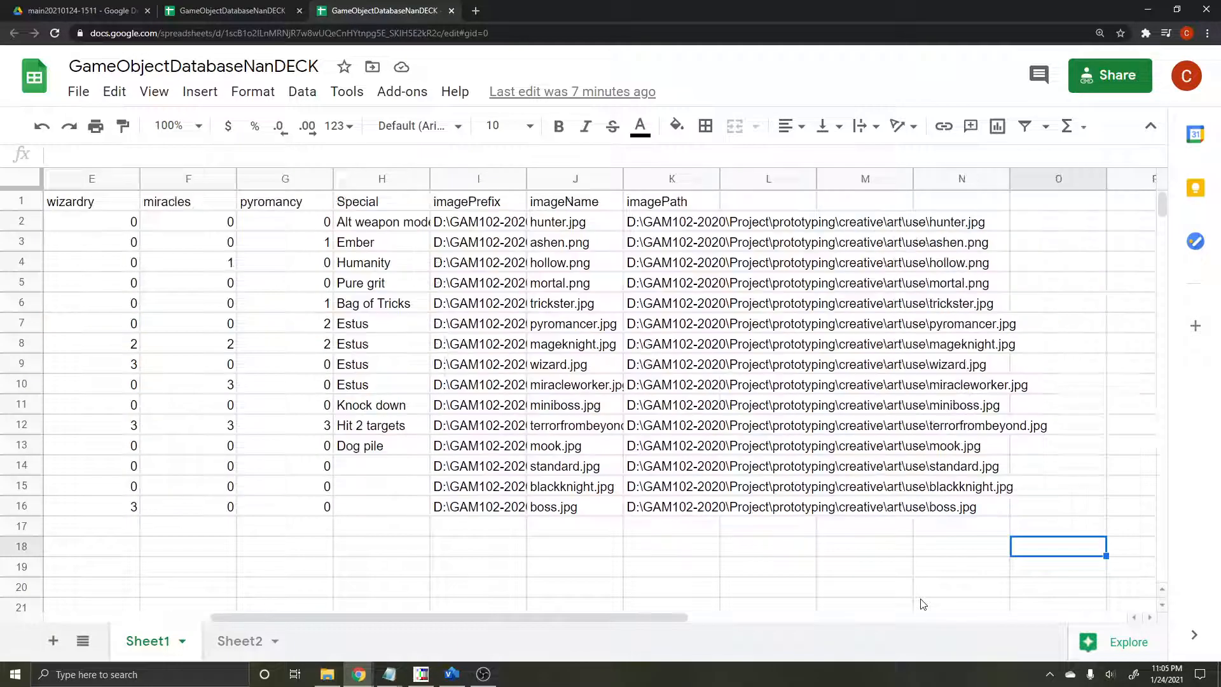
{"action": "key", "text": "Right"}
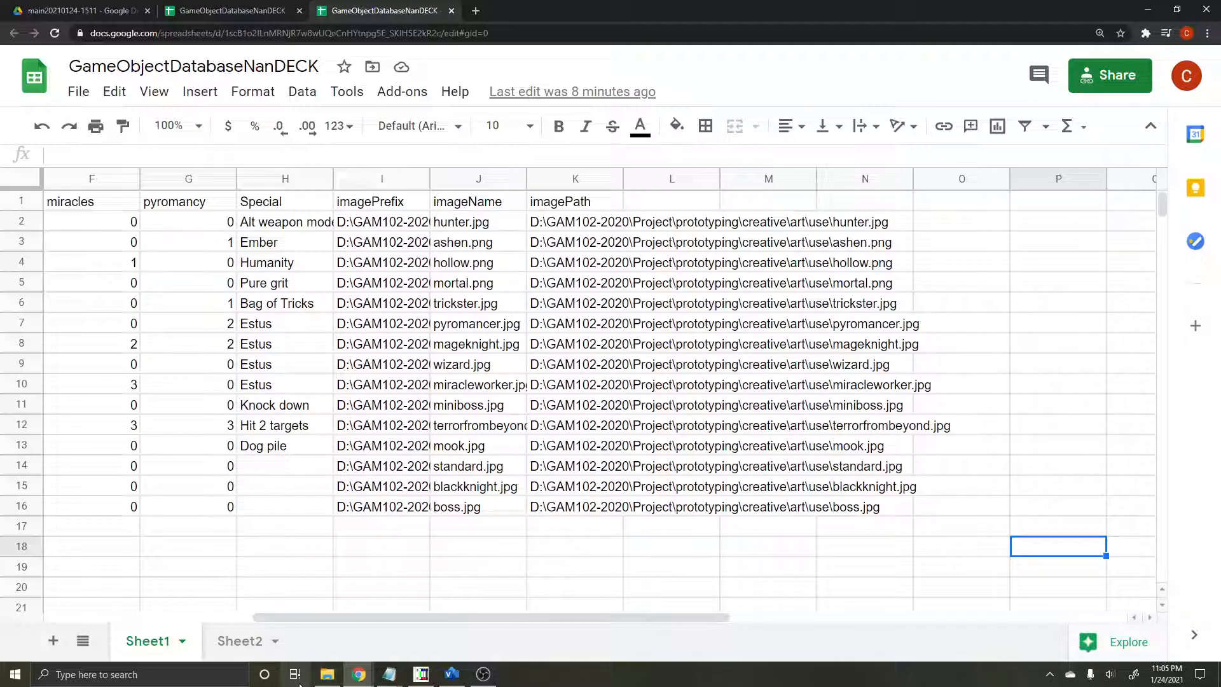
{"action": "left_click_drag", "start_coordinate": [485, 622], "coordinate": [277, 622]}
Step: Open the graphic folder under Game > creative in Google Drive and look through its image files
{"action": "left_click", "coordinate": [96, 9]}
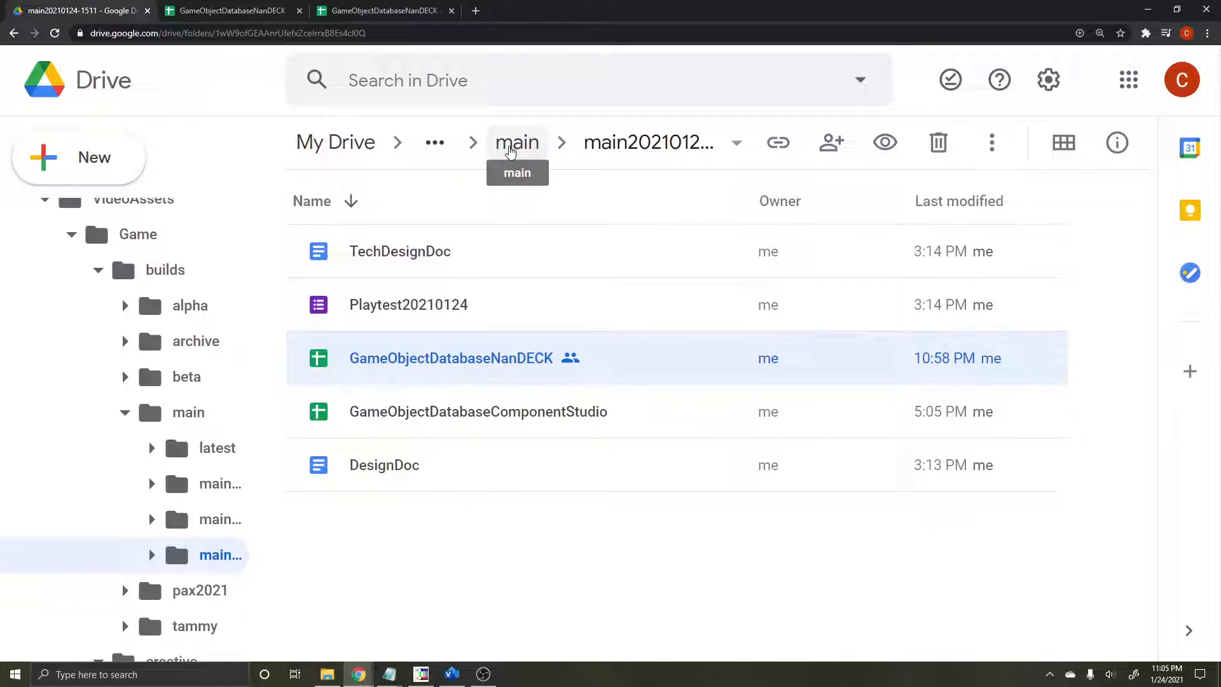
{"action": "left_click", "coordinate": [510, 151]}
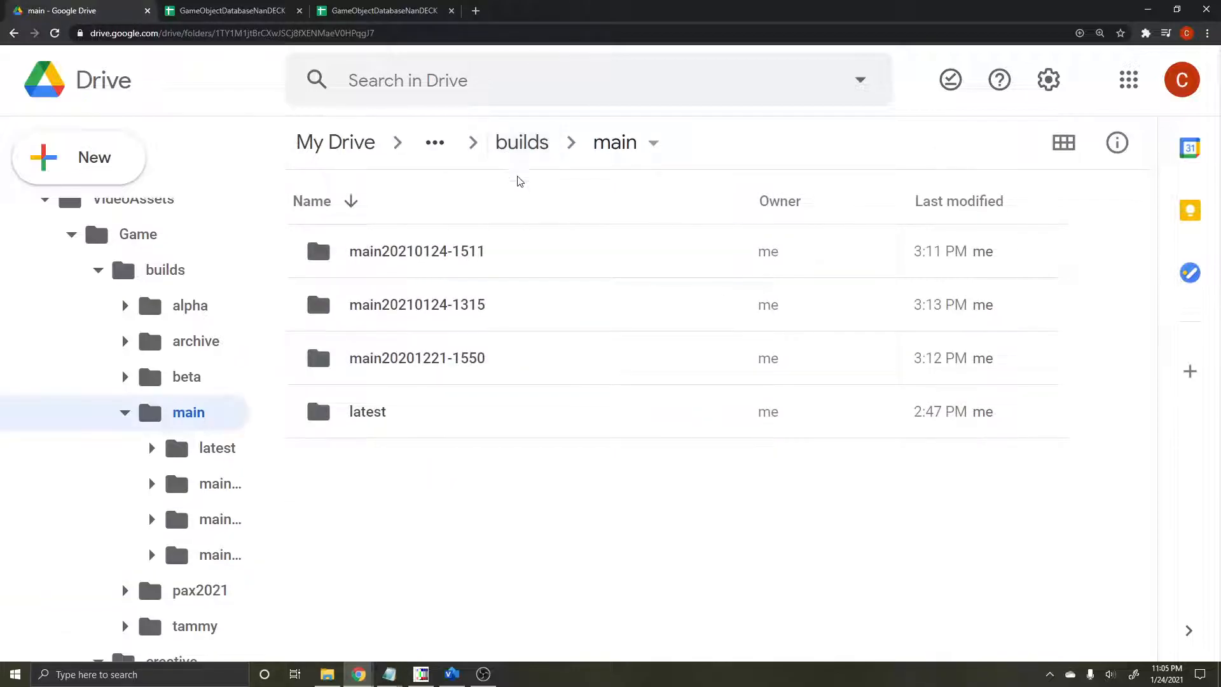
{"action": "left_click", "coordinate": [534, 149]}
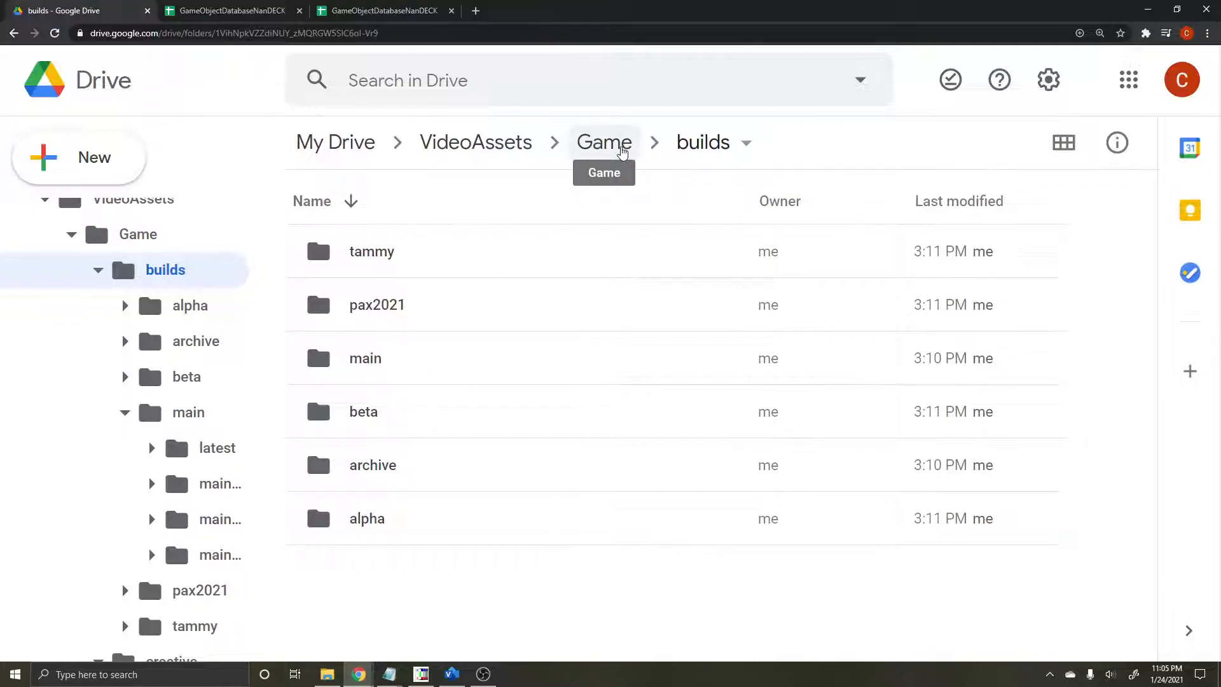
{"action": "left_click", "coordinate": [622, 153]}
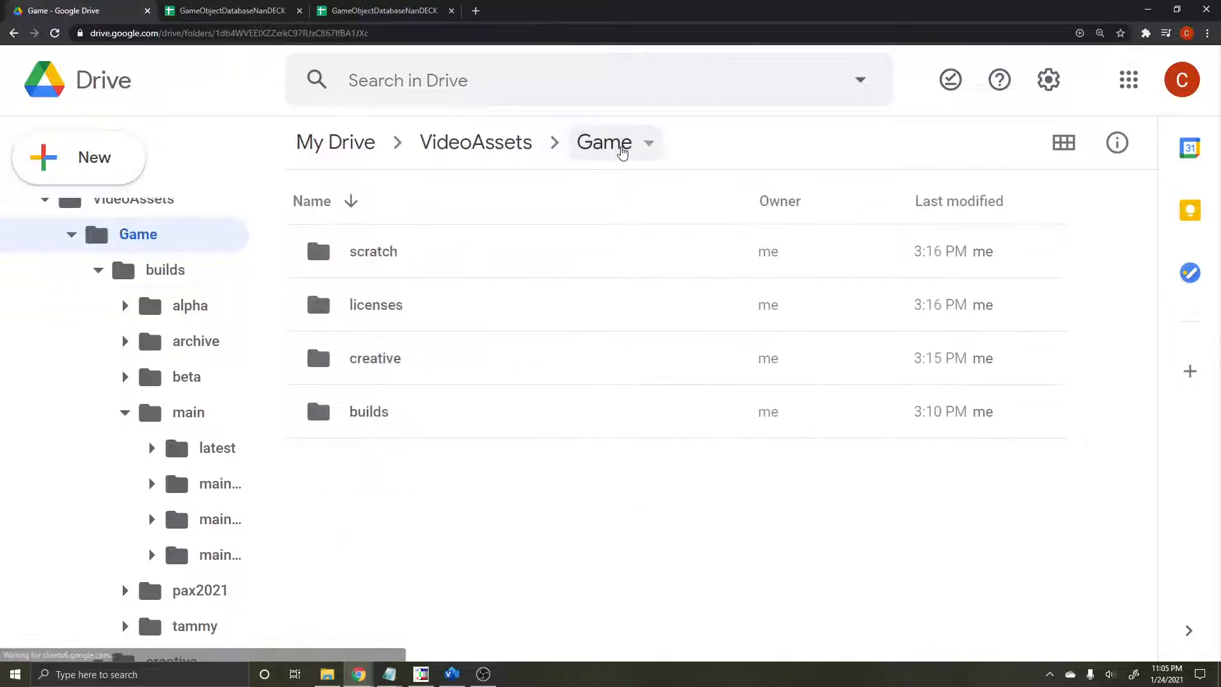
{"action": "double_click", "coordinate": [409, 369]}
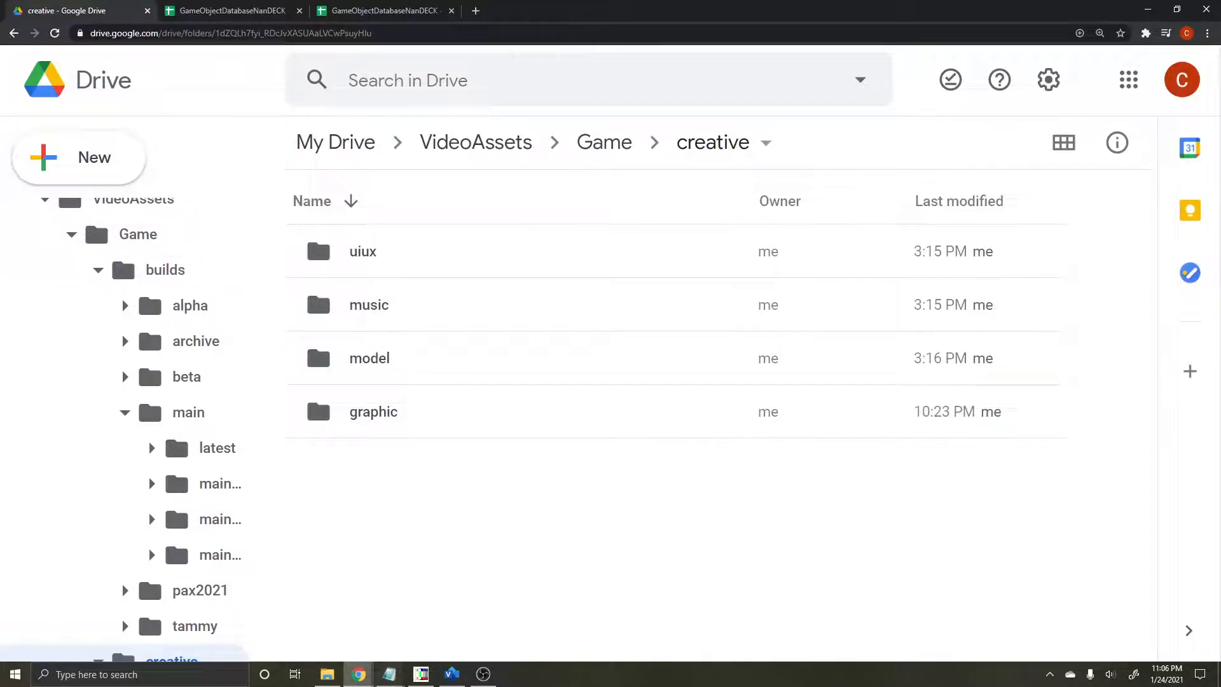
{"action": "double_click", "coordinate": [481, 427]}
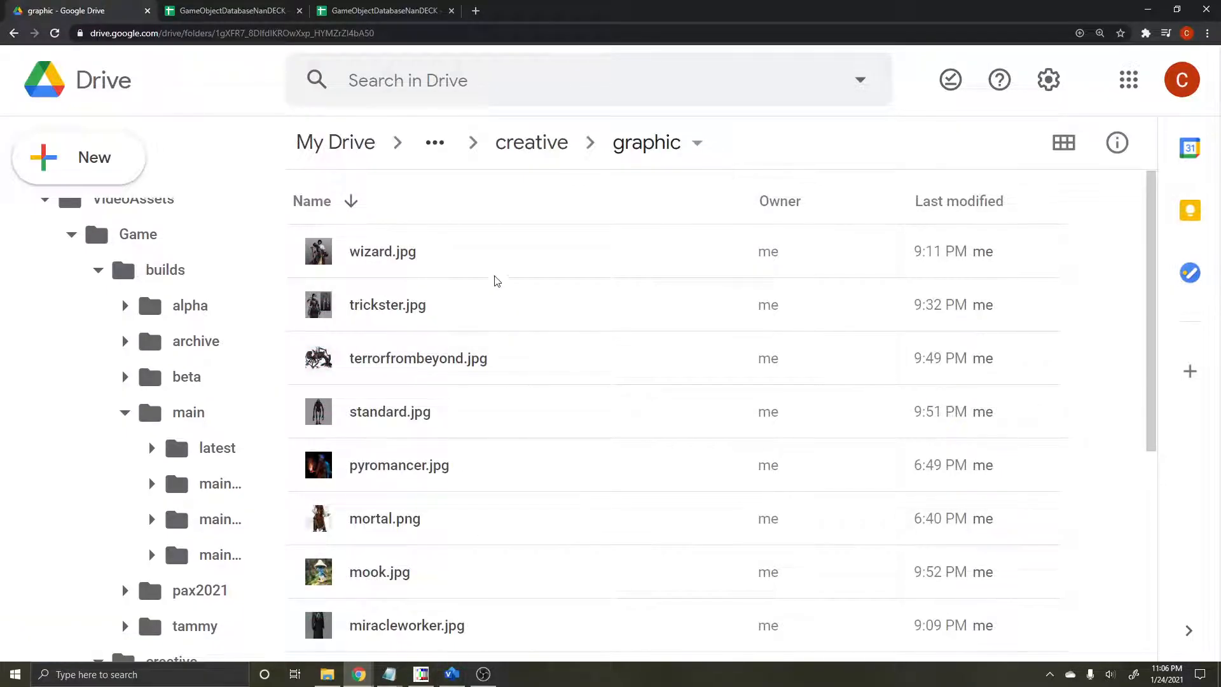
{"action": "scroll", "coordinate": [483, 438], "scroll_direction": "down", "scroll_amount": 6}
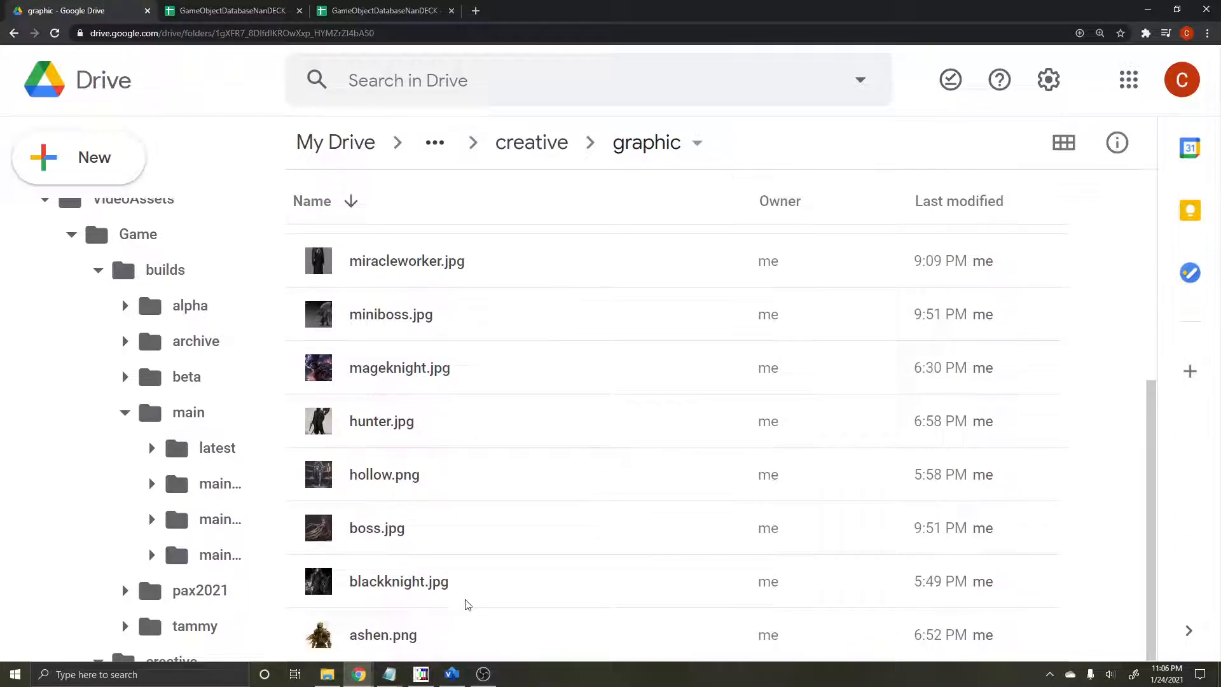
{"action": "scroll", "coordinate": [469, 585], "scroll_direction": "up", "scroll_amount": 6}
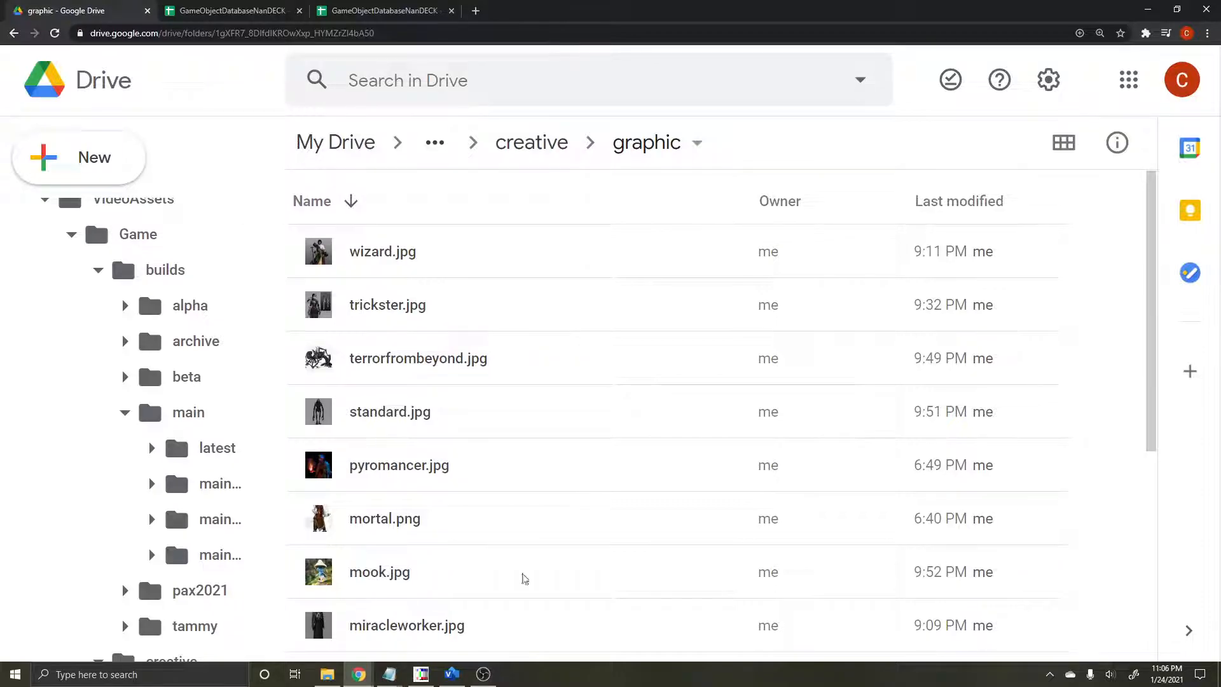
{"action": "left_click", "coordinate": [485, 675]}
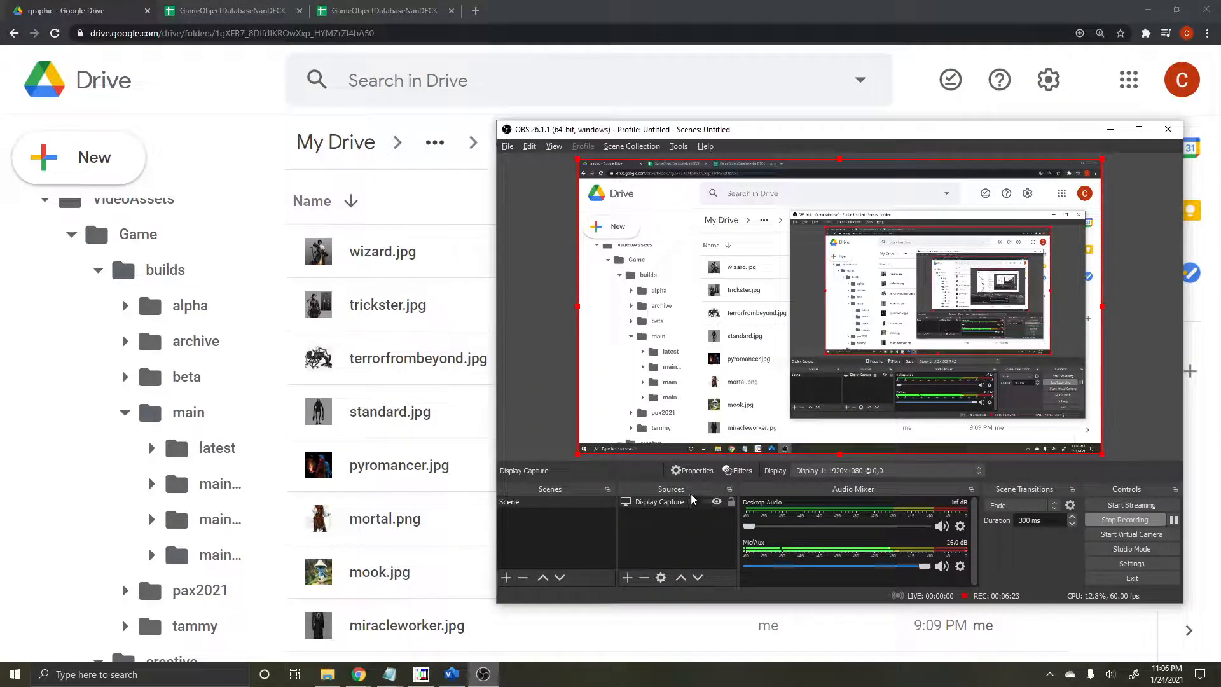
{"action": "left_click", "coordinate": [516, 14]}
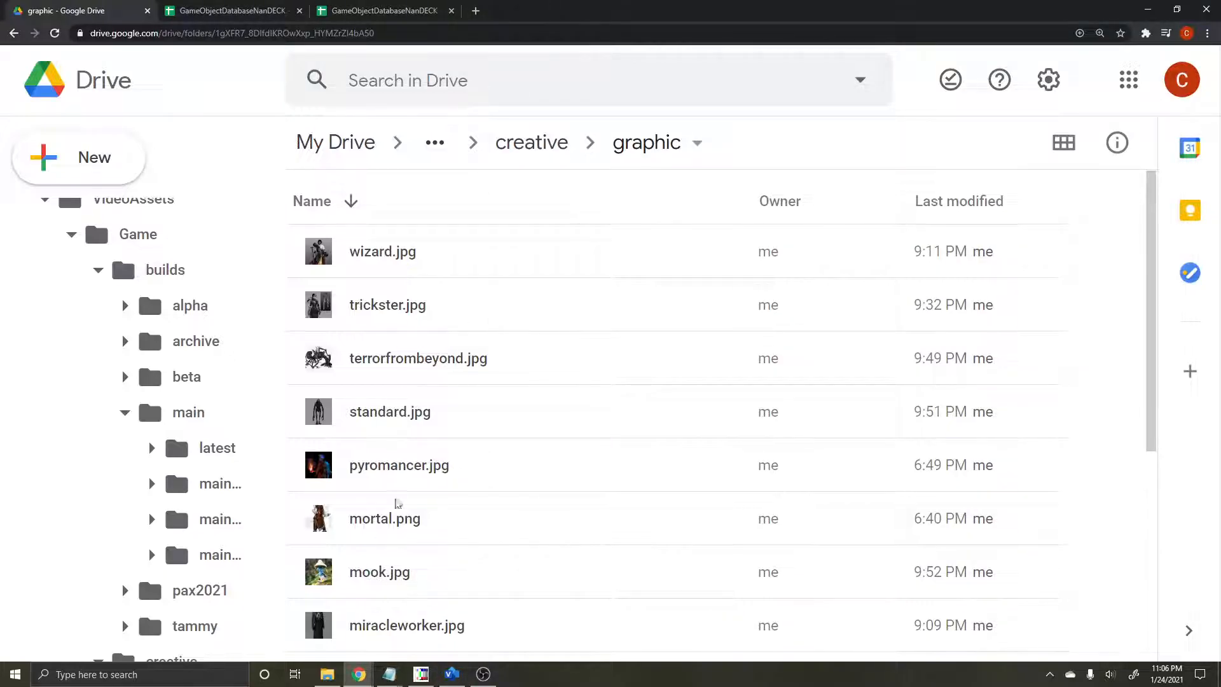
{"action": "scroll", "coordinate": [405, 502], "scroll_direction": "down", "scroll_amount": 4}
{"action": "scroll", "coordinate": [443, 521], "scroll_direction": "down", "scroll_amount": 2}
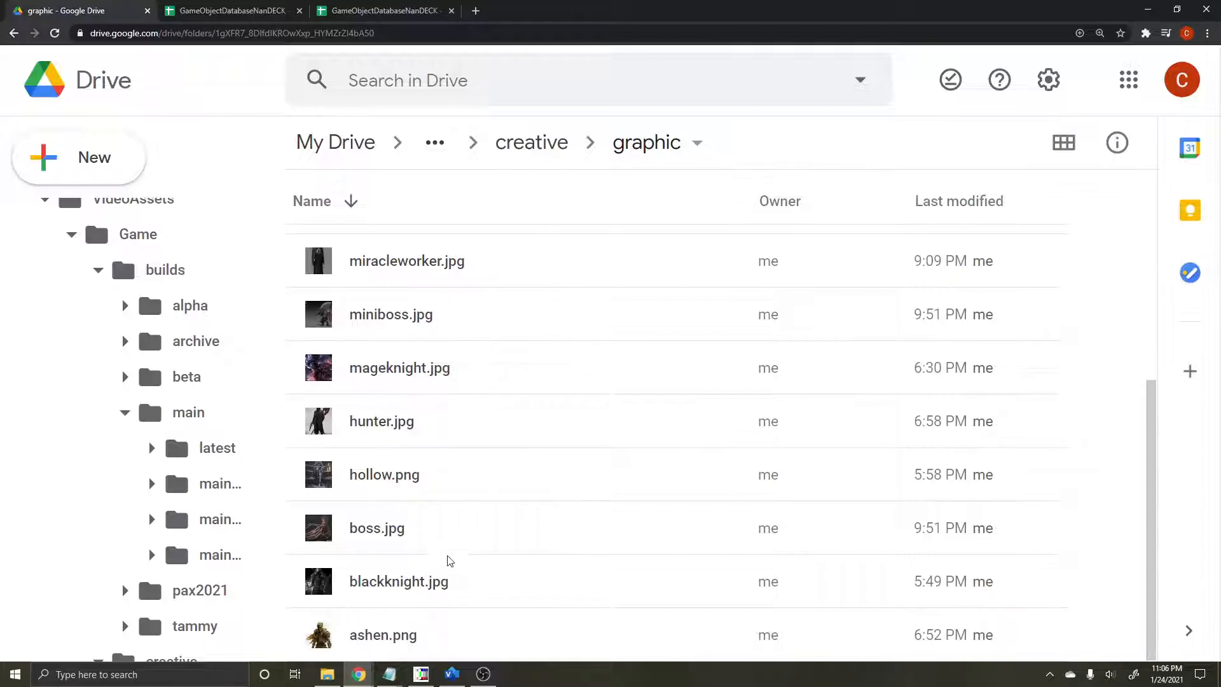
{"action": "scroll", "coordinate": [449, 563], "scroll_direction": "up", "scroll_amount": 1}
{"action": "scroll", "coordinate": [450, 565], "scroll_direction": "up", "scroll_amount": 5}
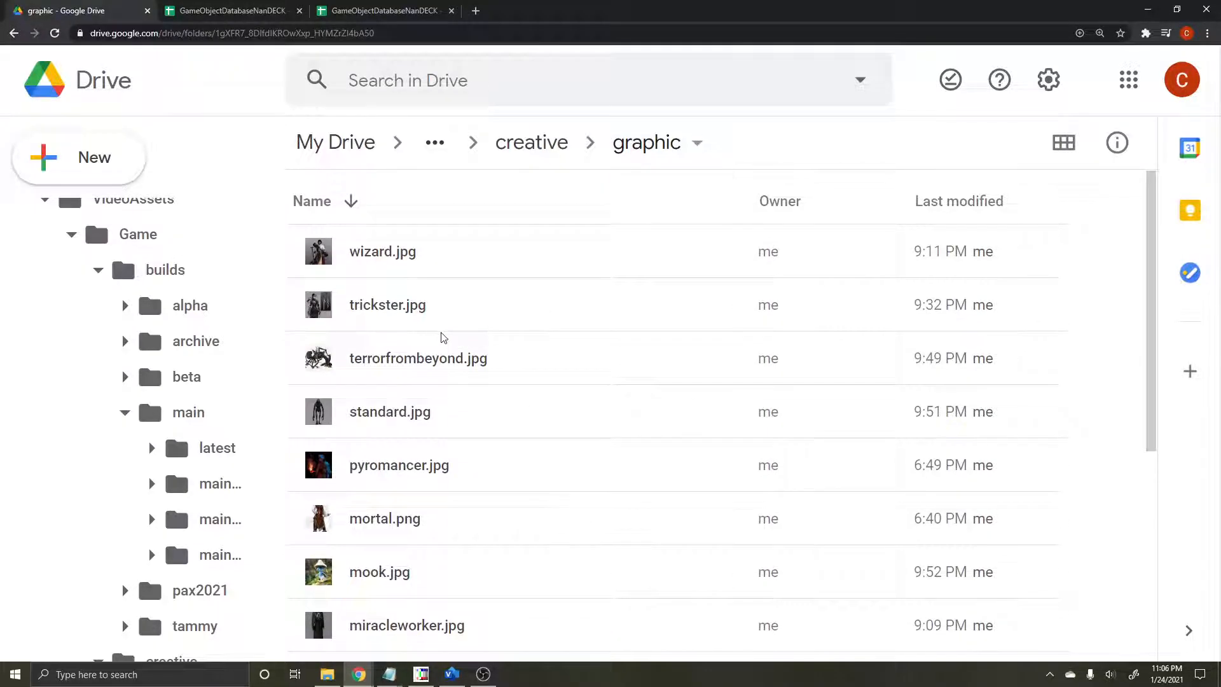
{"action": "left_click", "coordinate": [483, 674]}
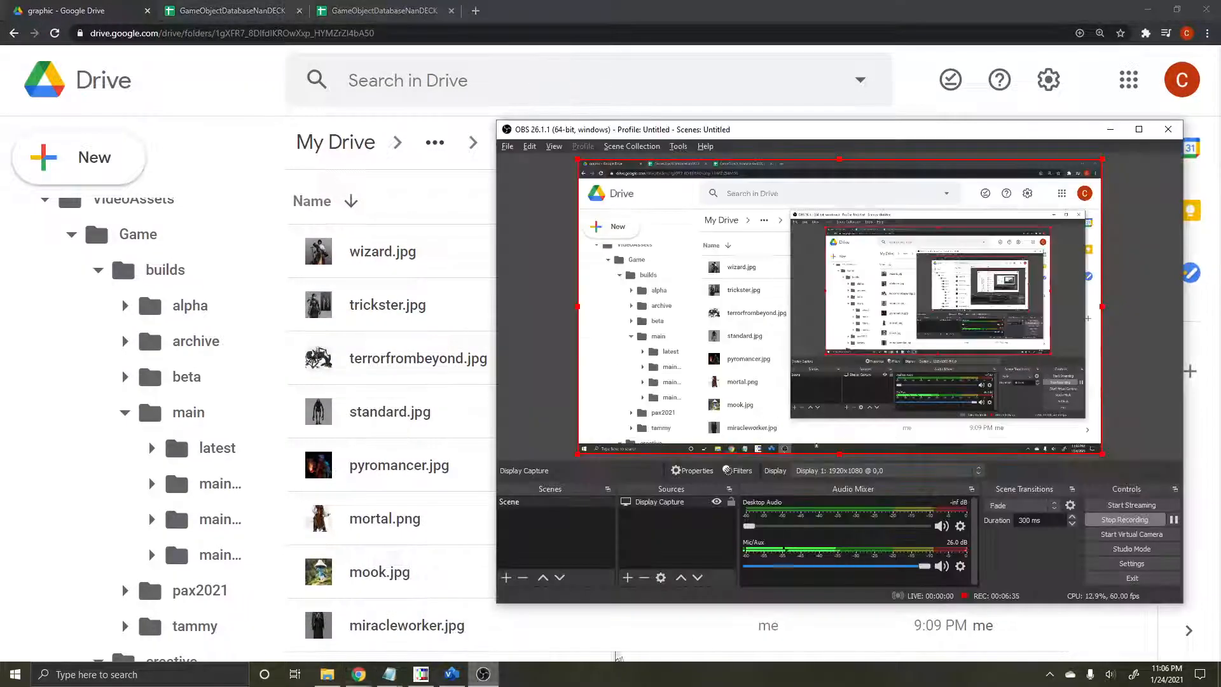
{"action": "left_click", "coordinate": [1172, 519]}
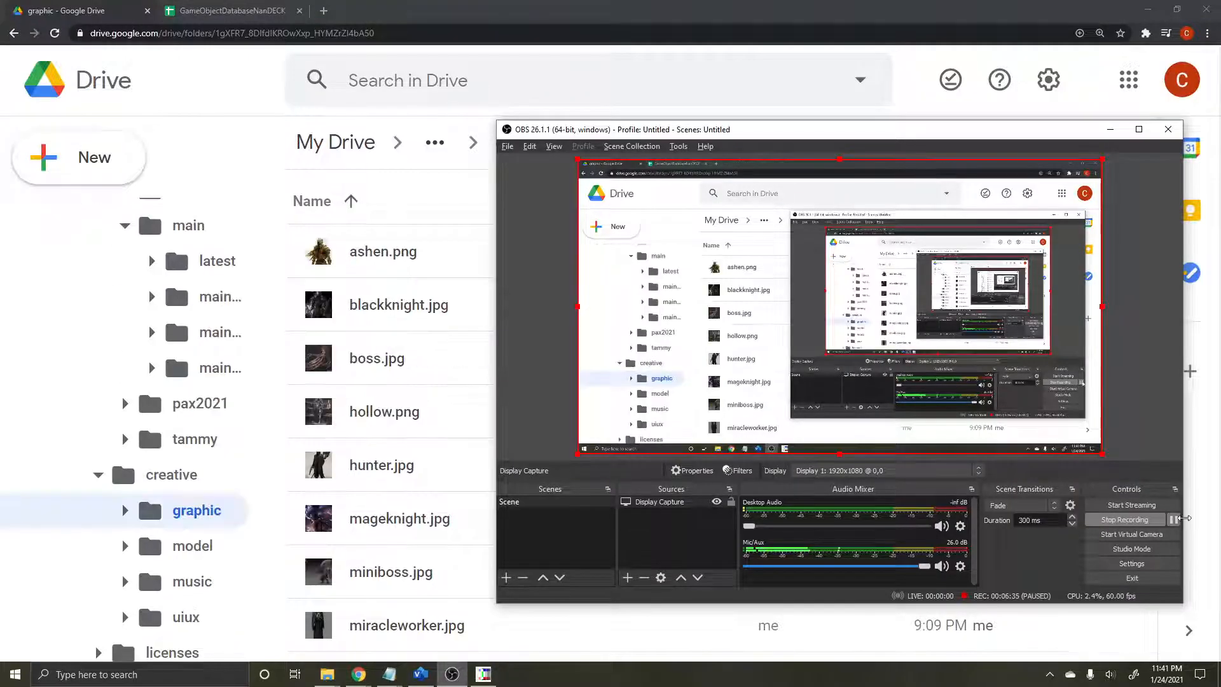
{"action": "left_click", "coordinate": [1173, 520]}
Step: Check the contents of the local use folder in File Explorer and return to Google Drive in Chrome
{"action": "mouse_move", "coordinate": [328, 674]}
{"action": "left_click", "coordinate": [264, 617]}
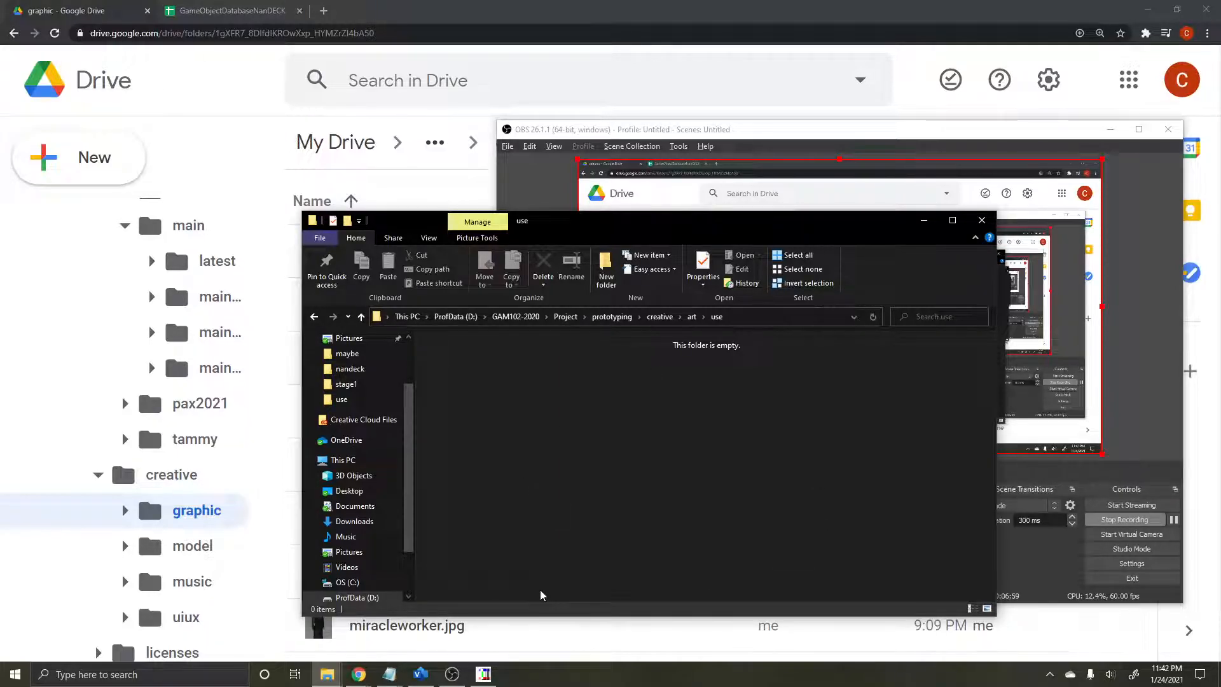
{"action": "left_click", "coordinate": [580, 13]}
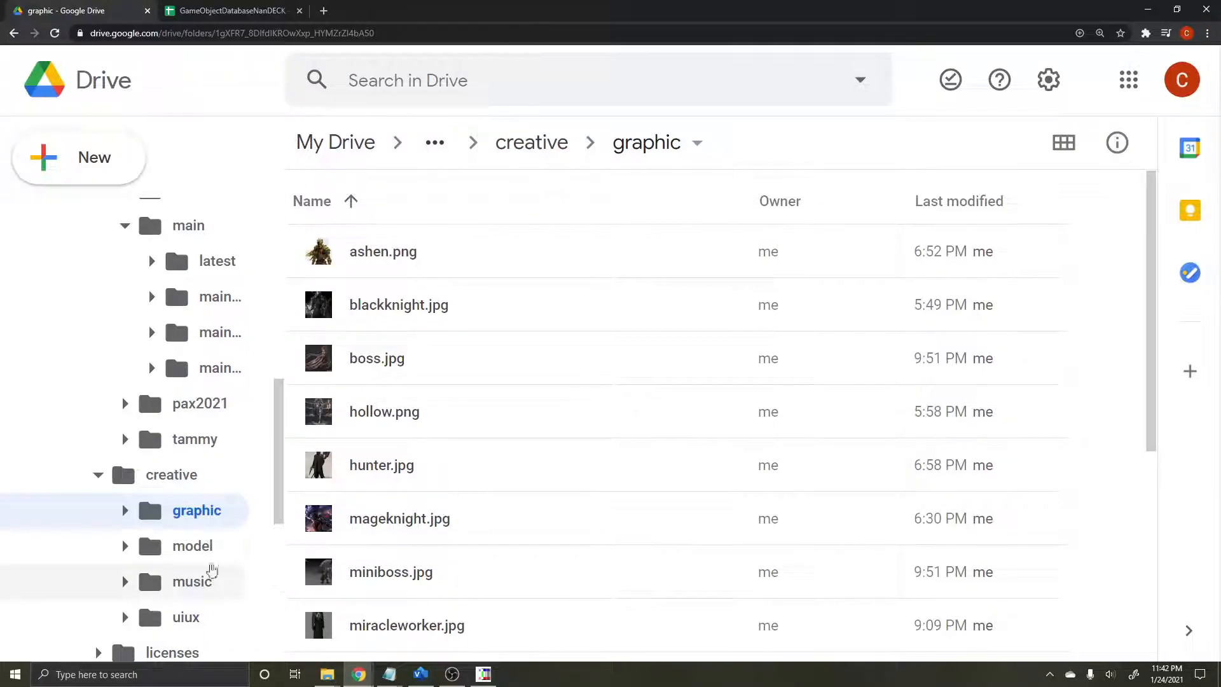
Step: Share the graphic folder in Google Drive so that anyone with the link can view it
{"action": "right_click", "coordinate": [172, 511]}
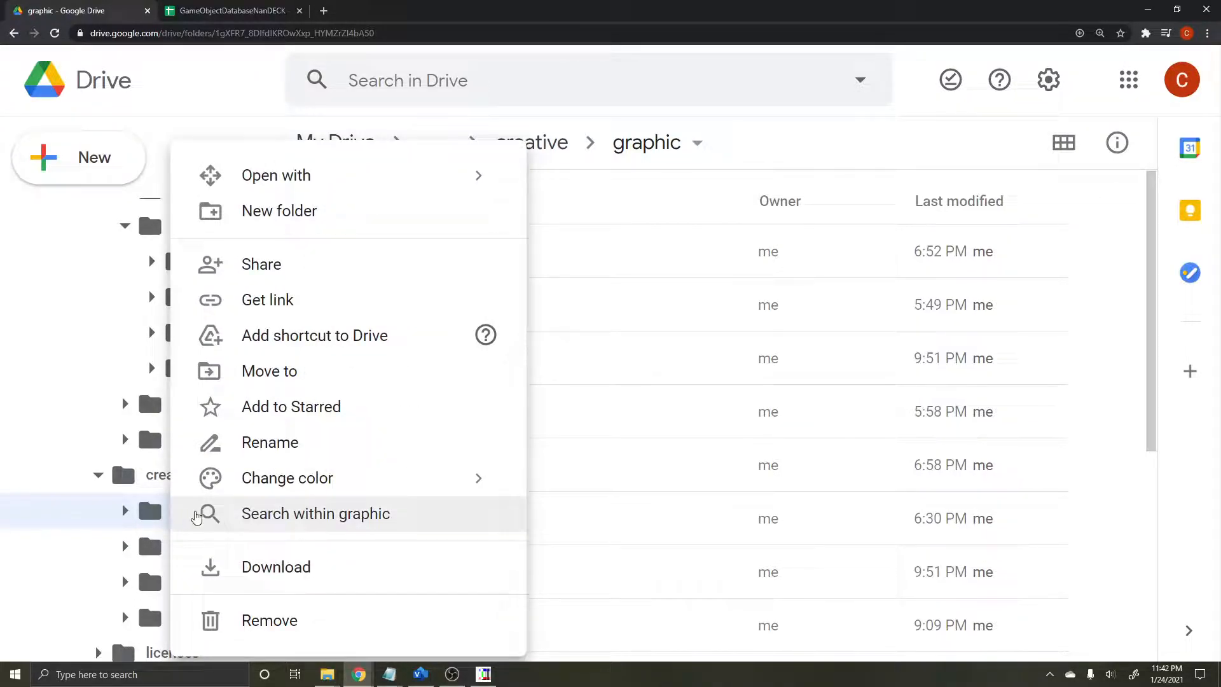
{"action": "left_click", "coordinate": [157, 513]}
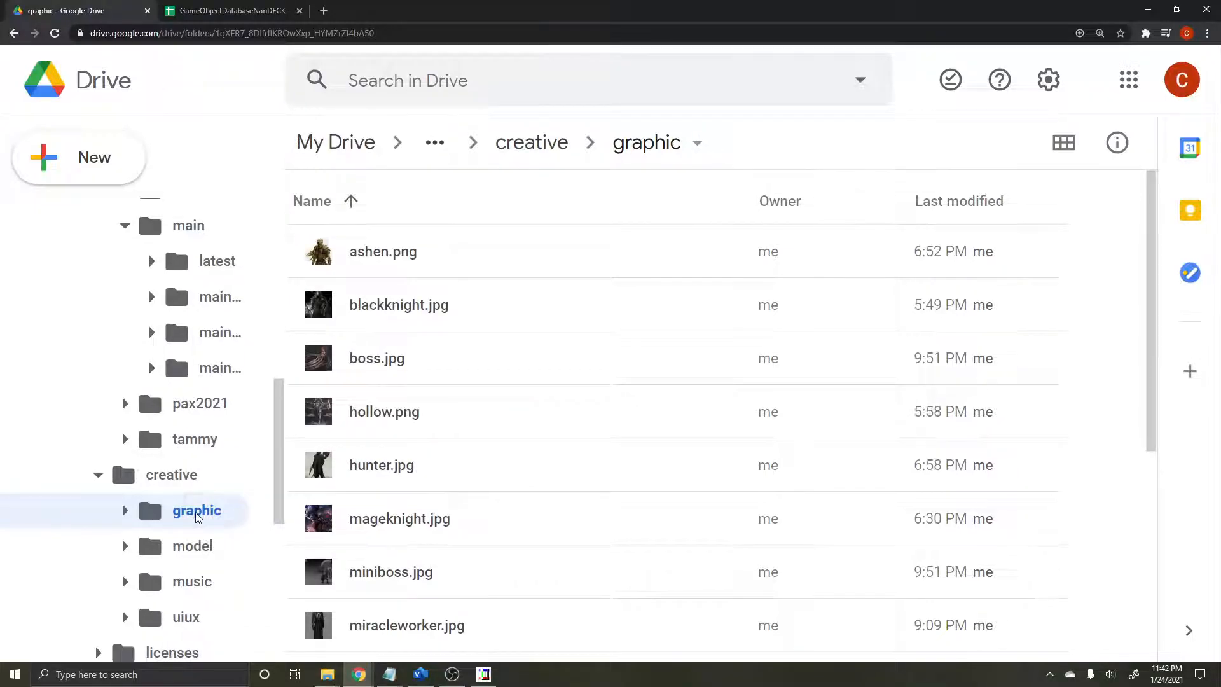
{"action": "right_click", "coordinate": [197, 517]}
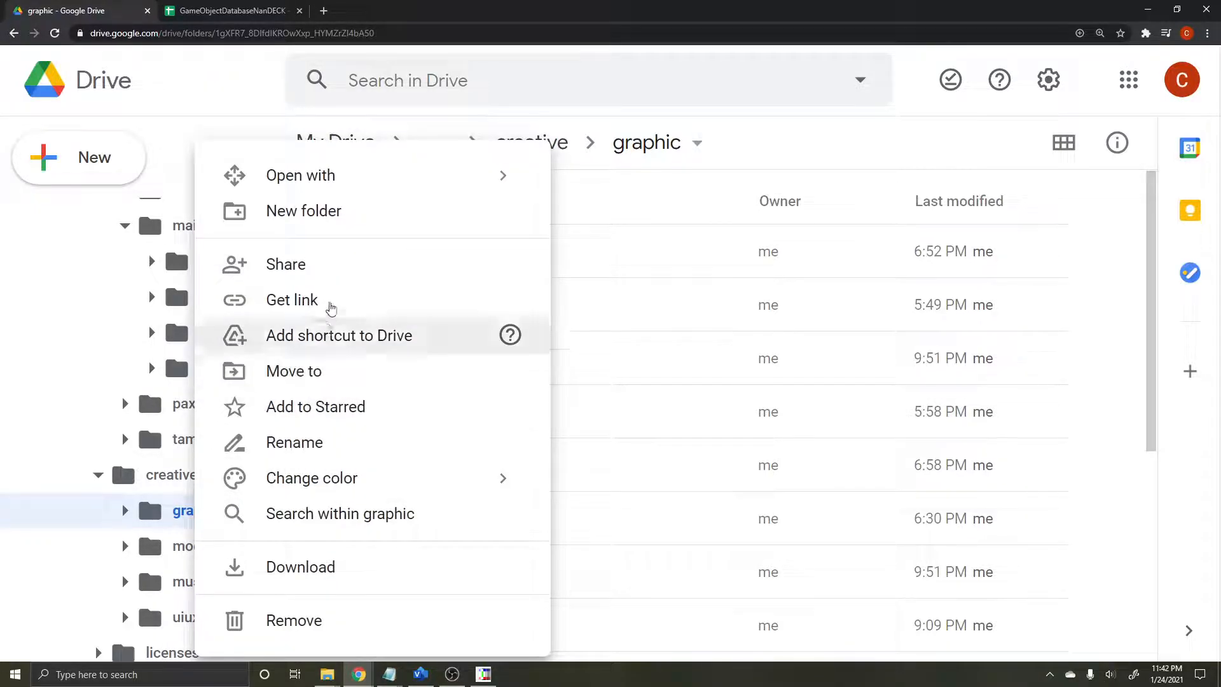
{"action": "left_click", "coordinate": [330, 266]}
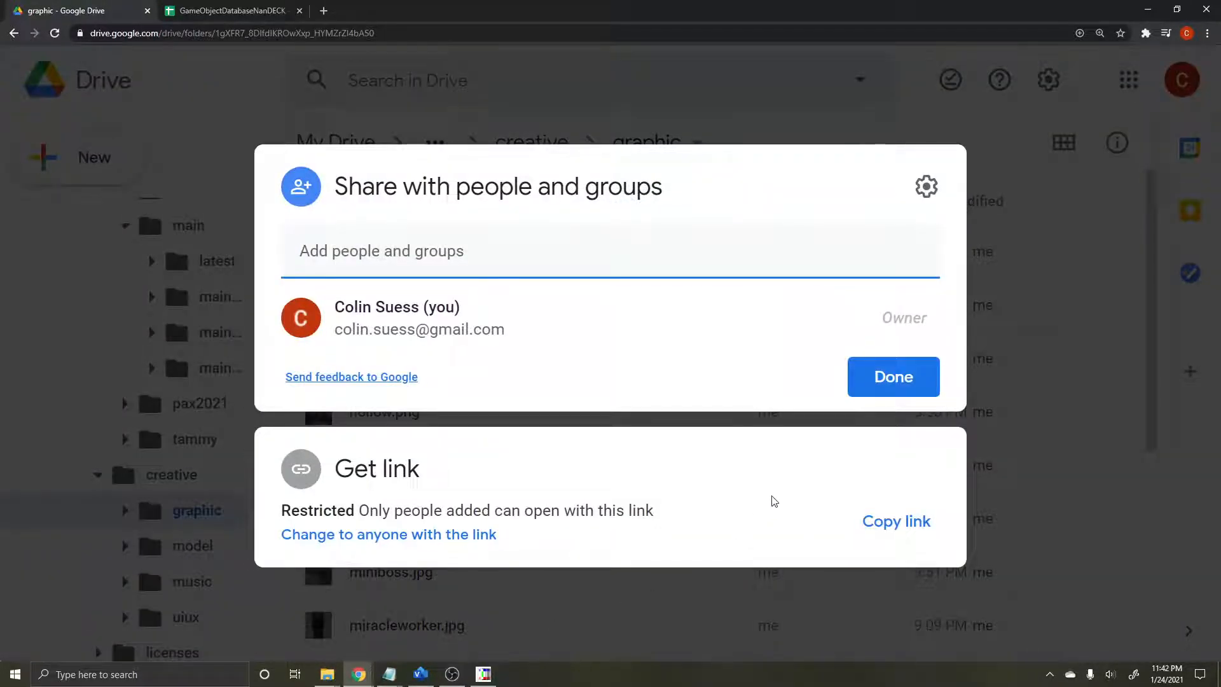
{"action": "left_click", "coordinate": [421, 534]}
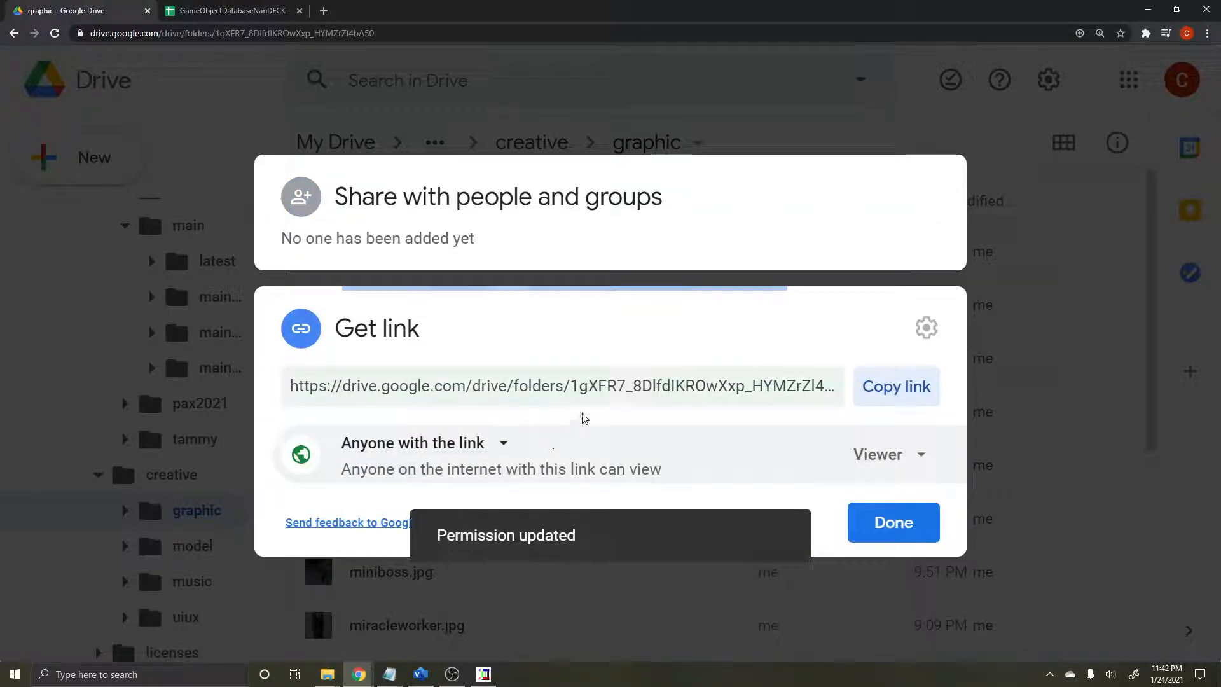
{"action": "left_click", "coordinate": [897, 531]}
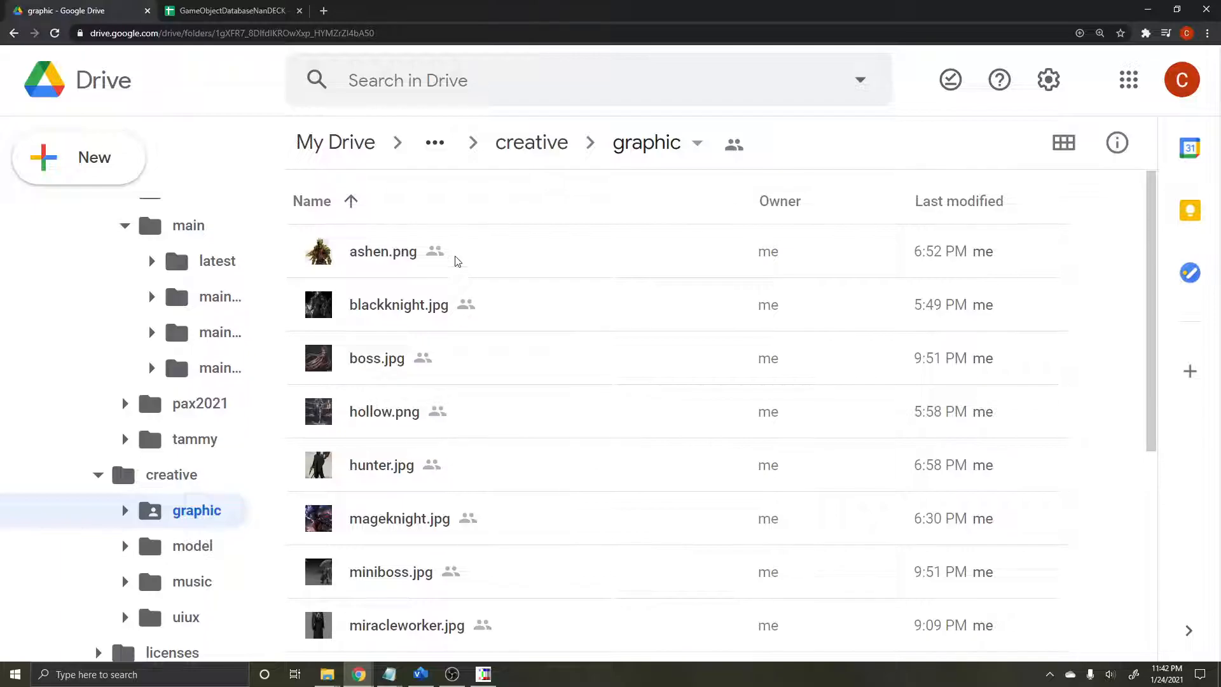
Step: Copy the file ID portion of the share link for ashen.png in the graphic folder
{"action": "scroll", "coordinate": [401, 502], "scroll_direction": "down", "scroll_amount": 5}
{"action": "scroll", "coordinate": [381, 457], "scroll_direction": "up", "scroll_amount": 5}
{"action": "right_click", "coordinate": [461, 266]}
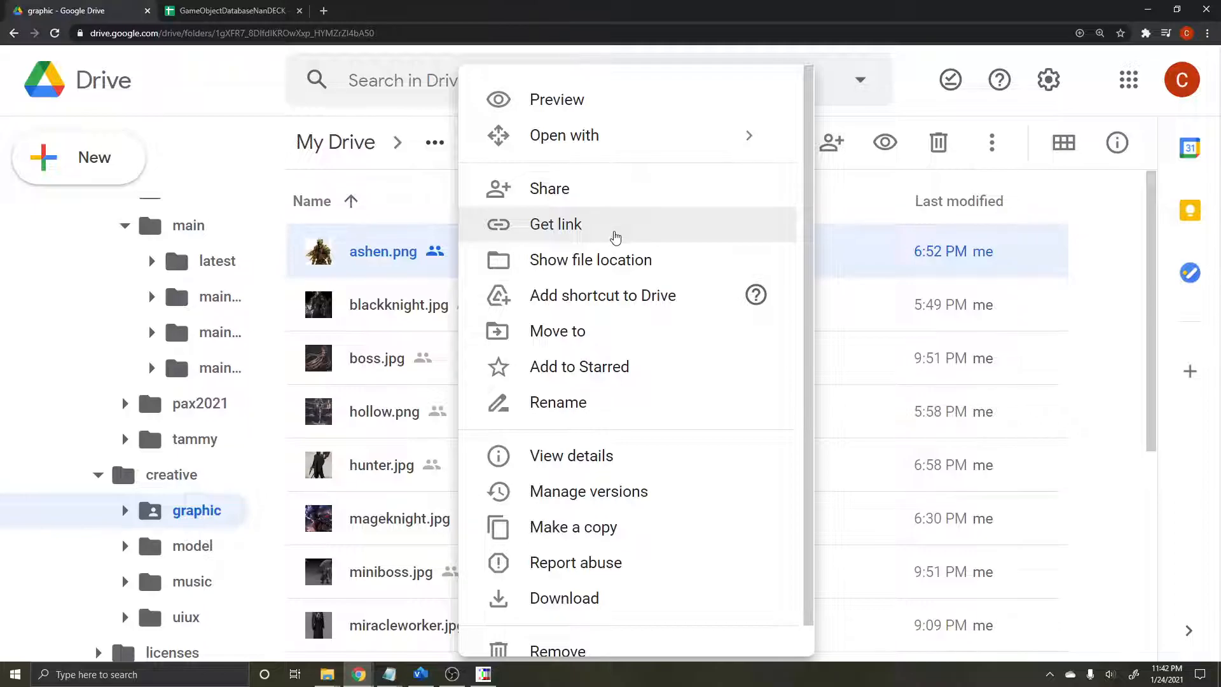
{"action": "left_click", "coordinate": [615, 237]}
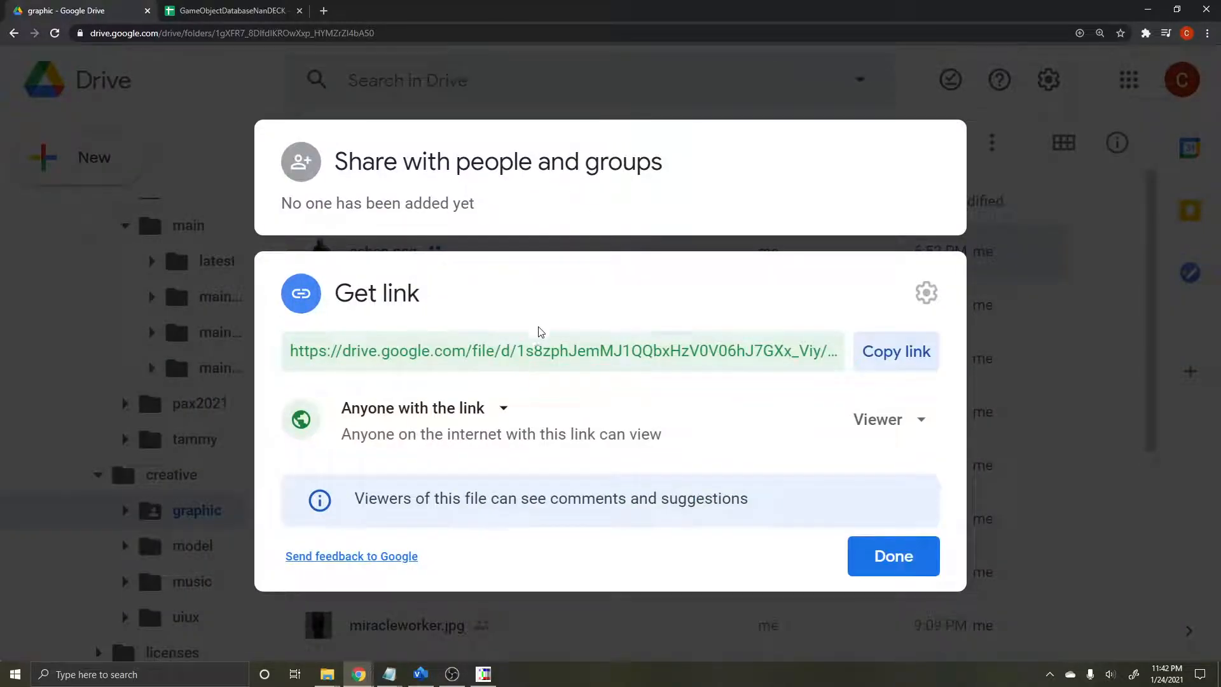
{"action": "left_click", "coordinate": [520, 345]}
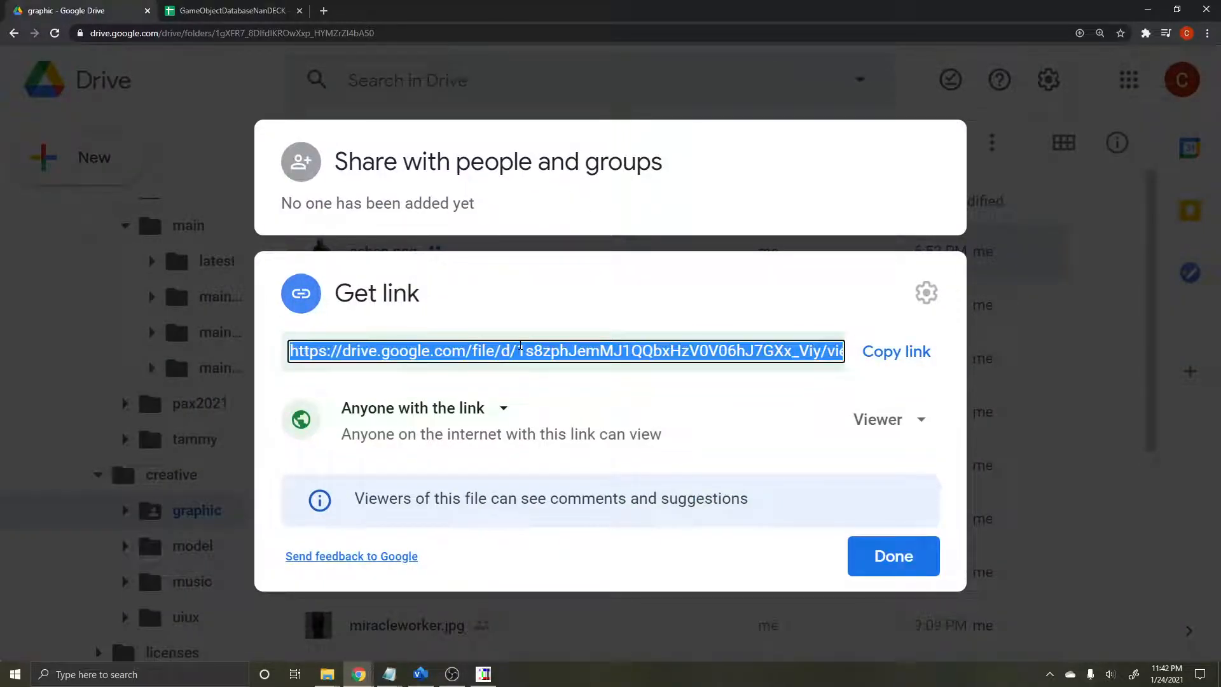
{"action": "left_click", "coordinate": [520, 355]}
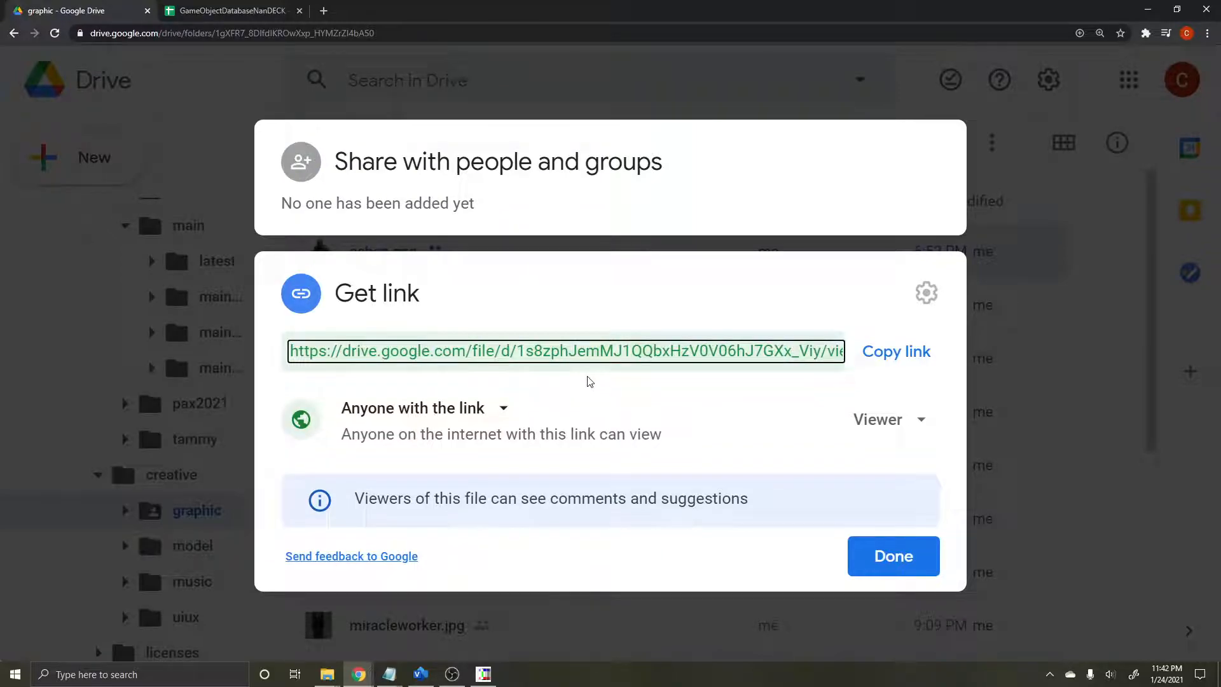
{"action": "left_click_drag", "start_coordinate": [519, 351], "coordinate": [799, 389]}
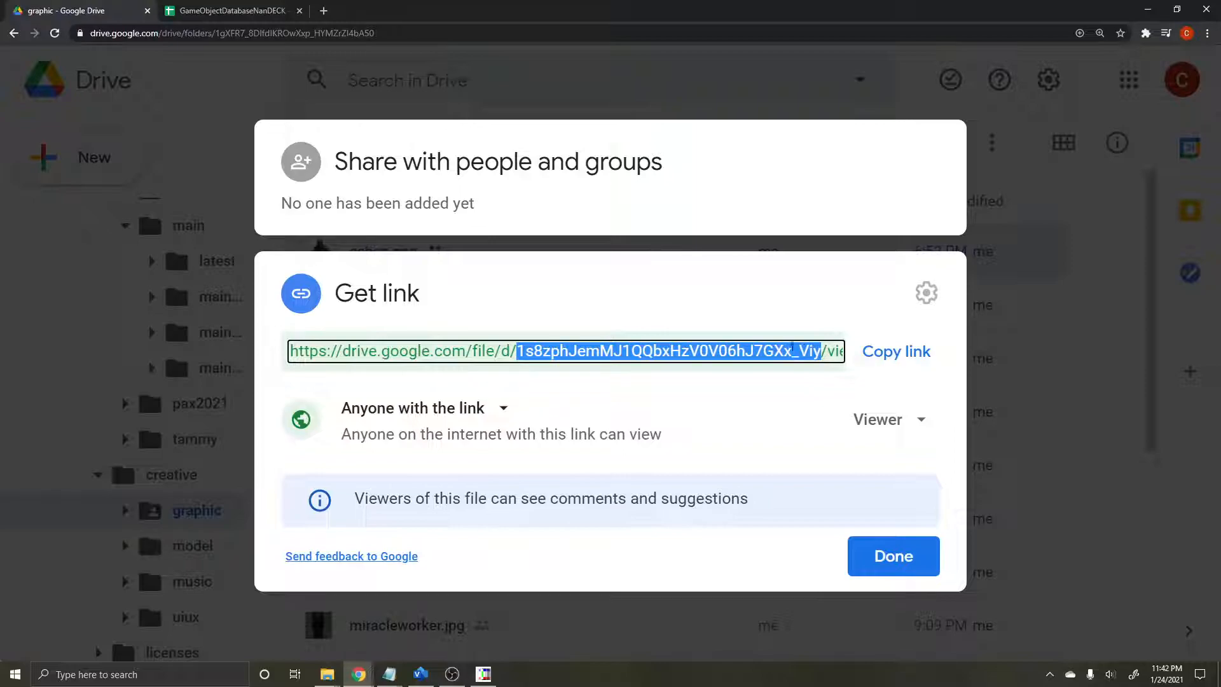
{"action": "right_click", "coordinate": [769, 358]}
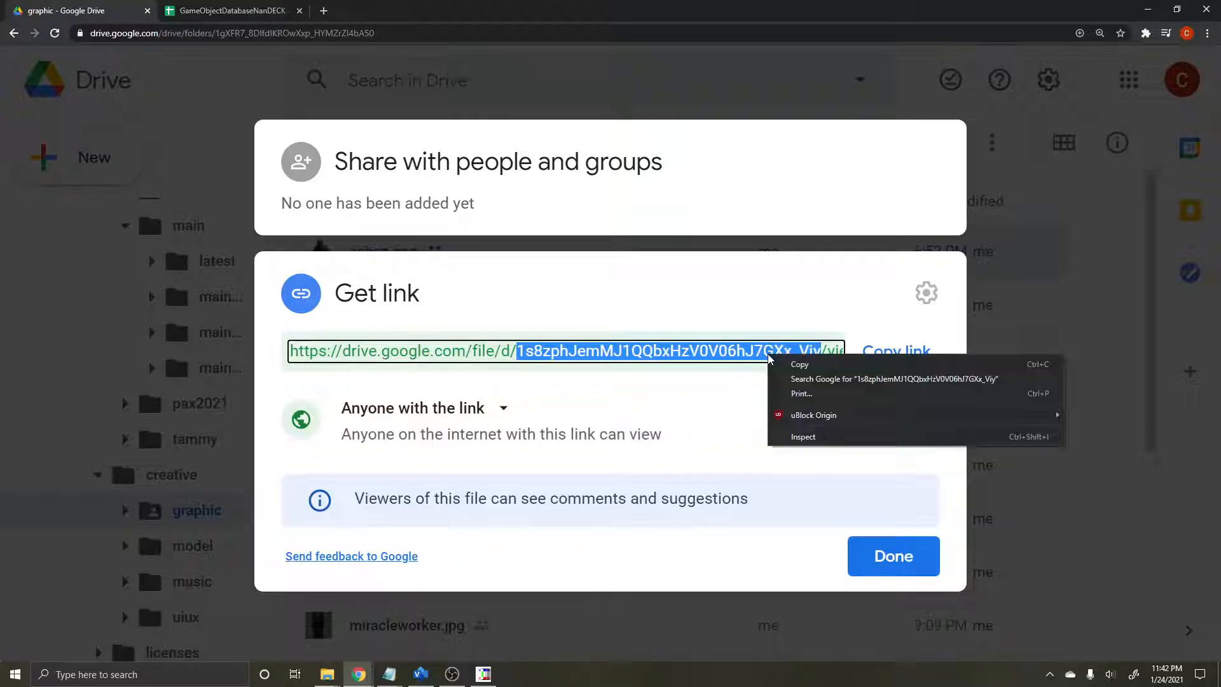
{"action": "left_click", "coordinate": [777, 365]}
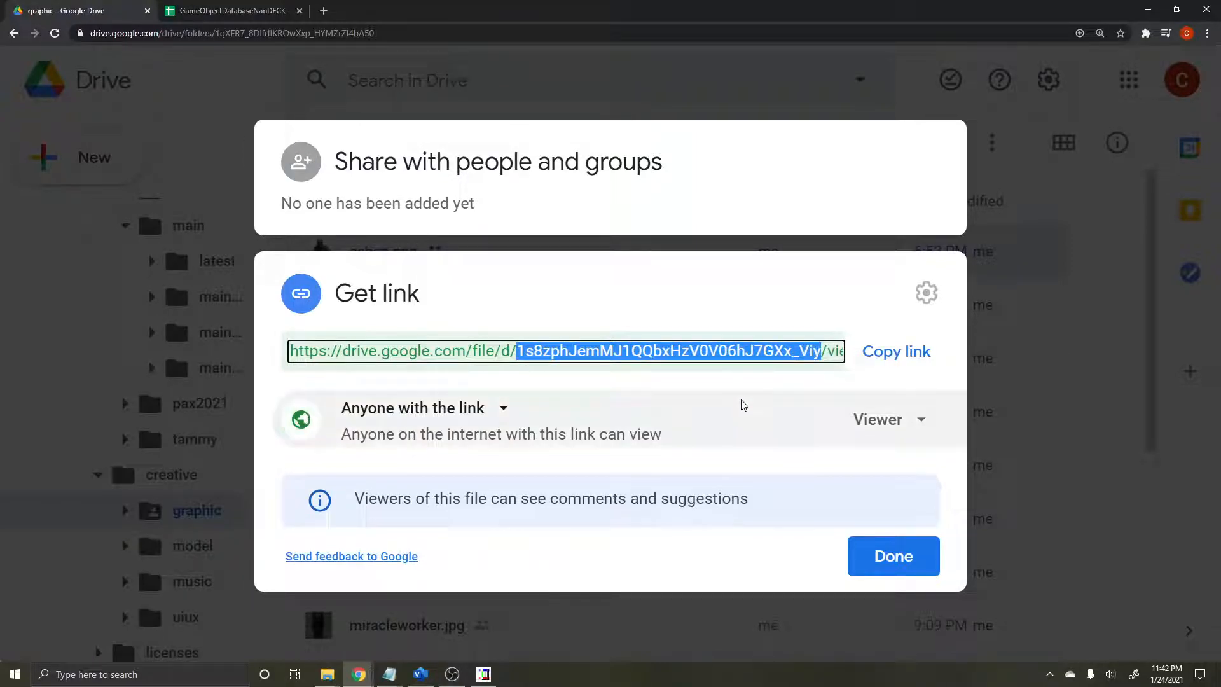
{"action": "left_click", "coordinate": [664, 586]}
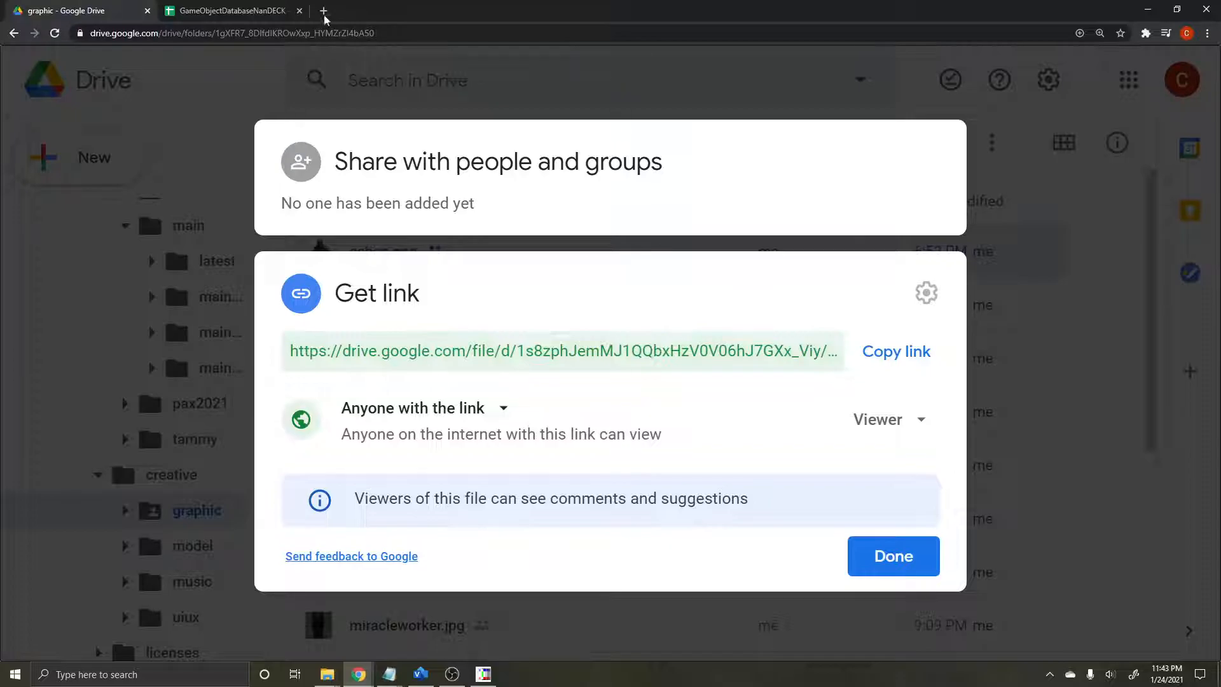
Step: Paste the copied file ID into the imageUUID cell of the ashen.png row in the GameObjectDatabaseNanDECK sheet
{"action": "left_click", "coordinate": [258, 13]}
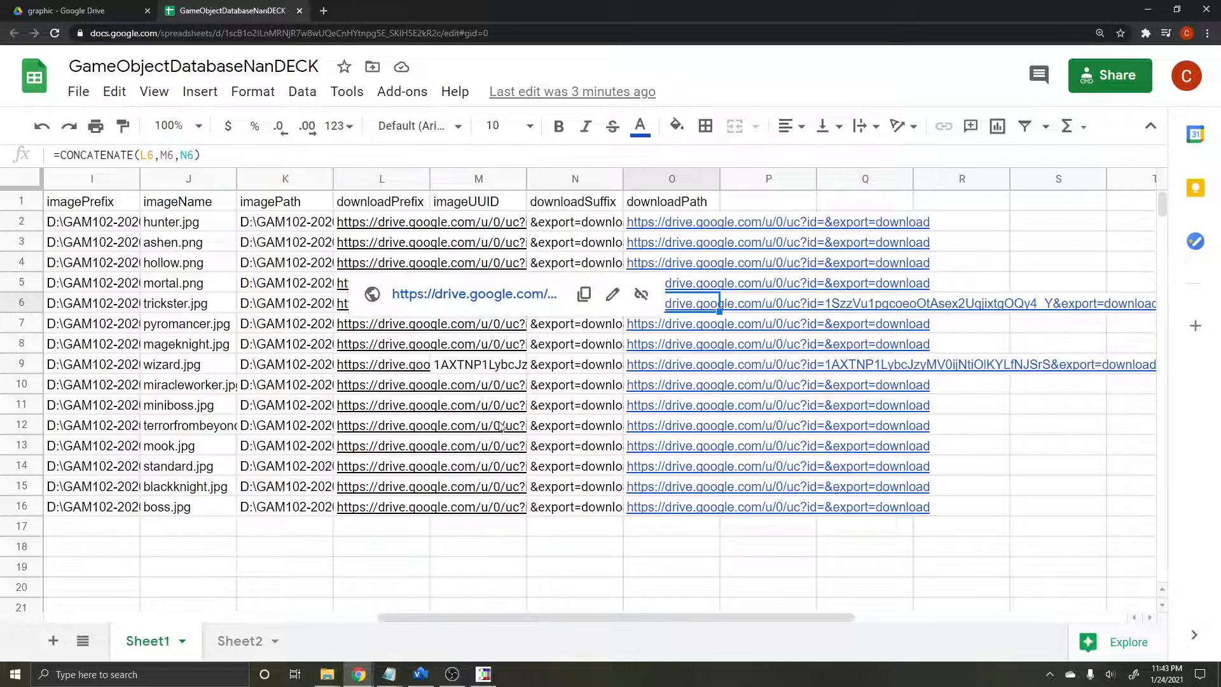
{"action": "left_click", "coordinate": [584, 227]}
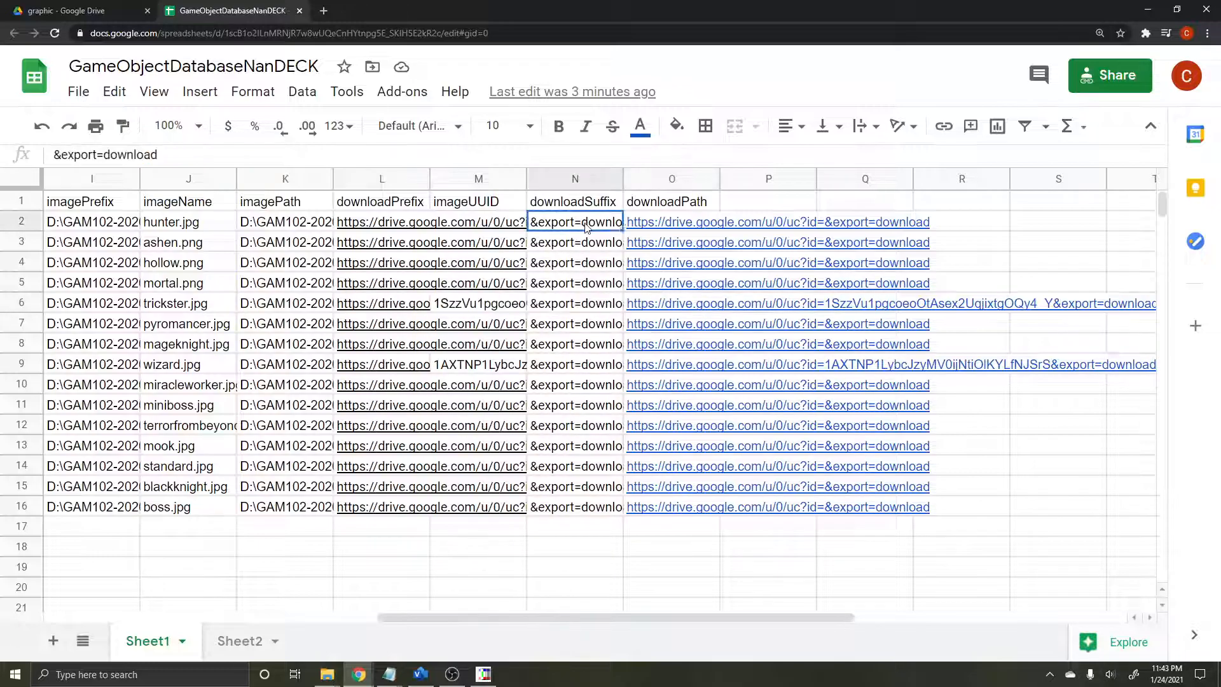
{"action": "left_click", "coordinate": [515, 245]}
{"action": "right_click", "coordinate": [514, 245]}
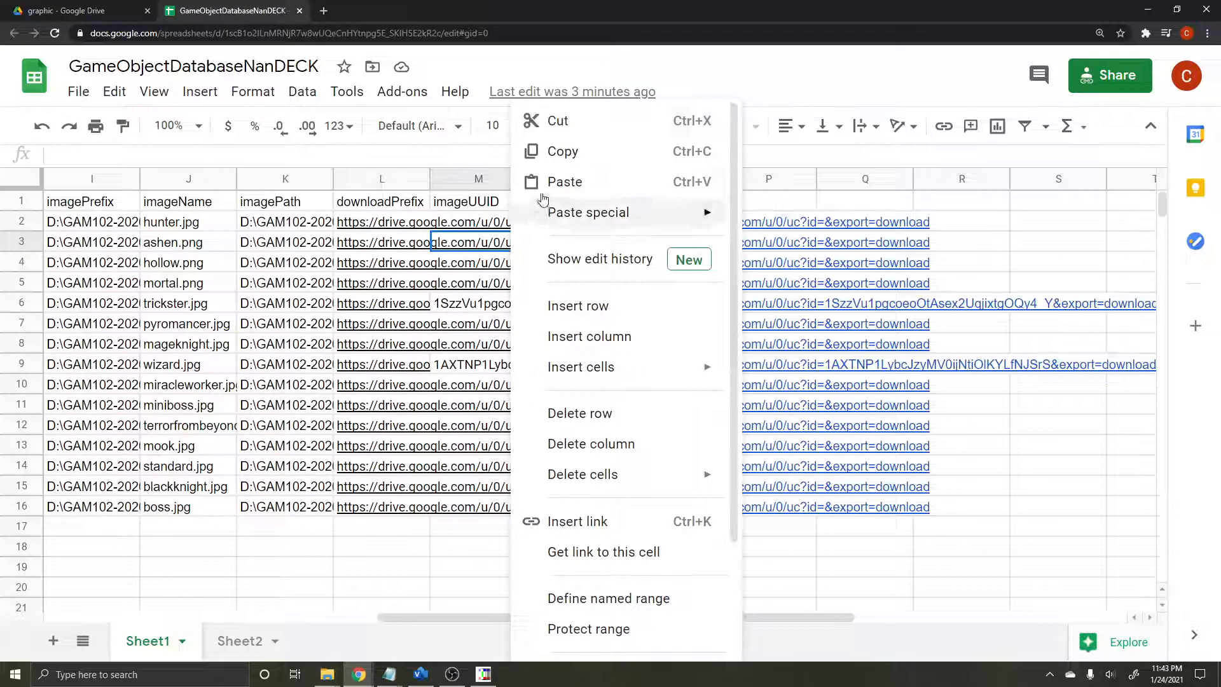
{"action": "left_click", "coordinate": [564, 182]}
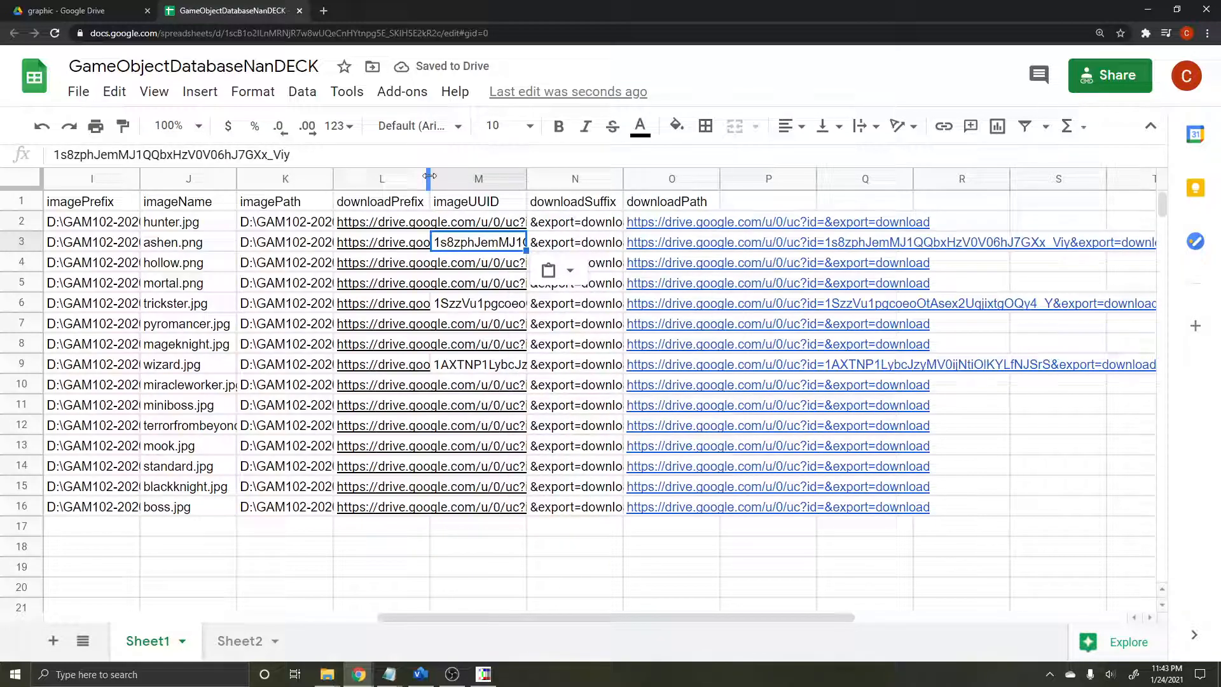
Step: Widen the downloadPrefix and imageUUID columns until their full values fit
{"action": "left_click_drag", "start_coordinate": [527, 179], "coordinate": [579, 175]}
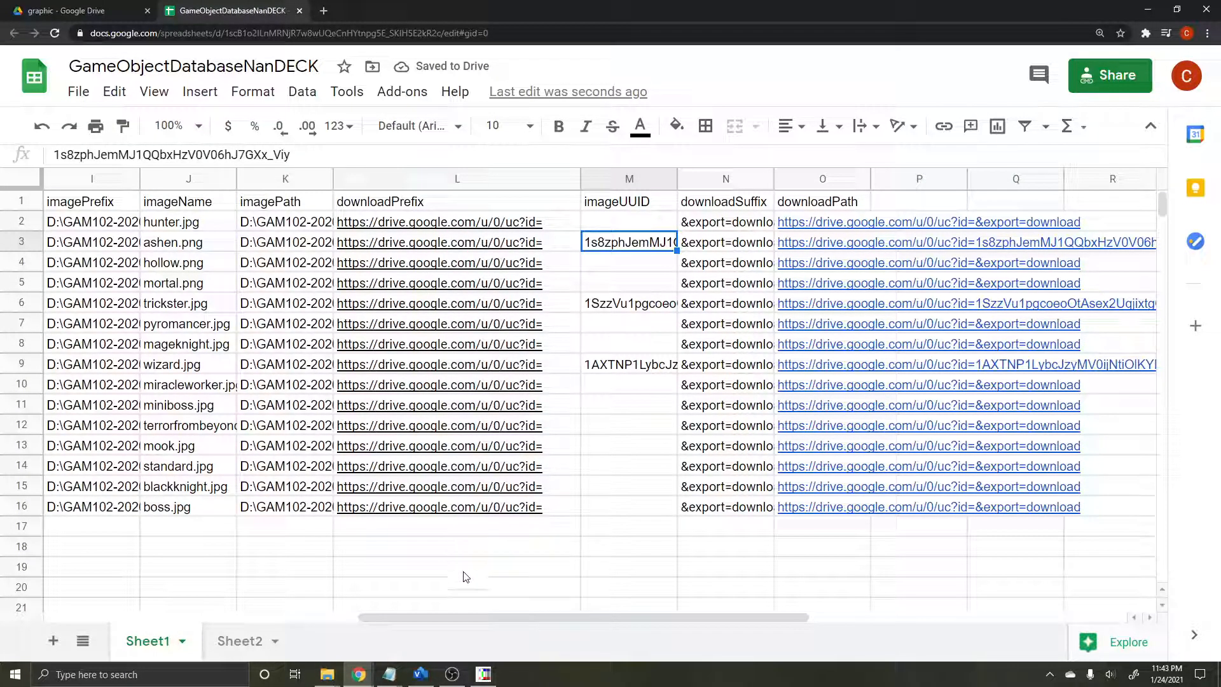
{"action": "left_click_drag", "start_coordinate": [675, 177], "coordinate": [848, 175]}
{"action": "right_click", "coordinate": [847, 175]}
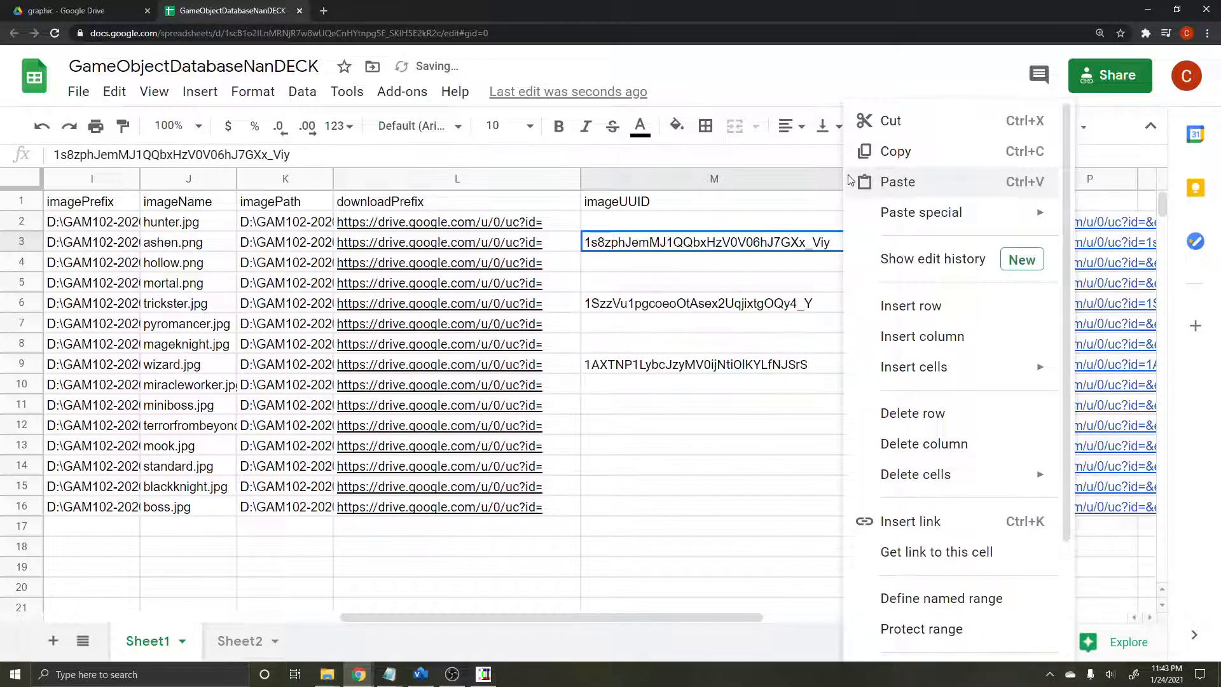
{"action": "left_click", "coordinate": [686, 533]}
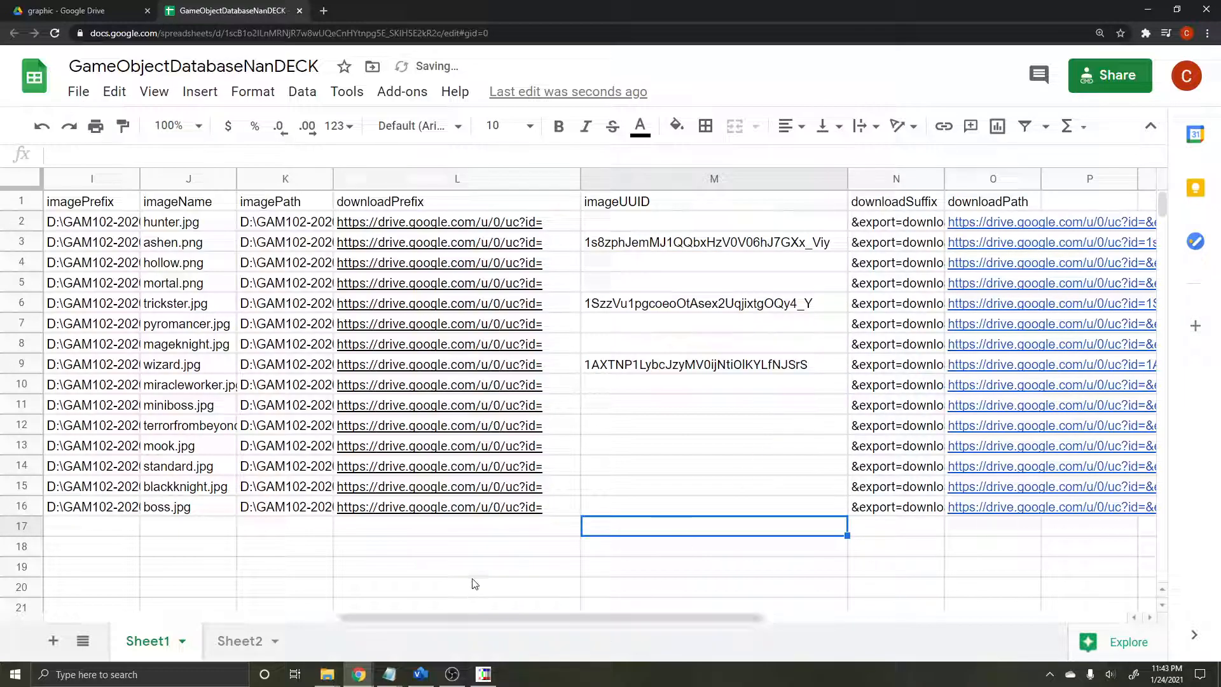
Step: Examine the downloadPrefix values in rows 2 to 16 and the imageUUID of the ashen.png row
{"action": "left_click", "coordinate": [477, 533]}
{"action": "key", "text": "Up"}
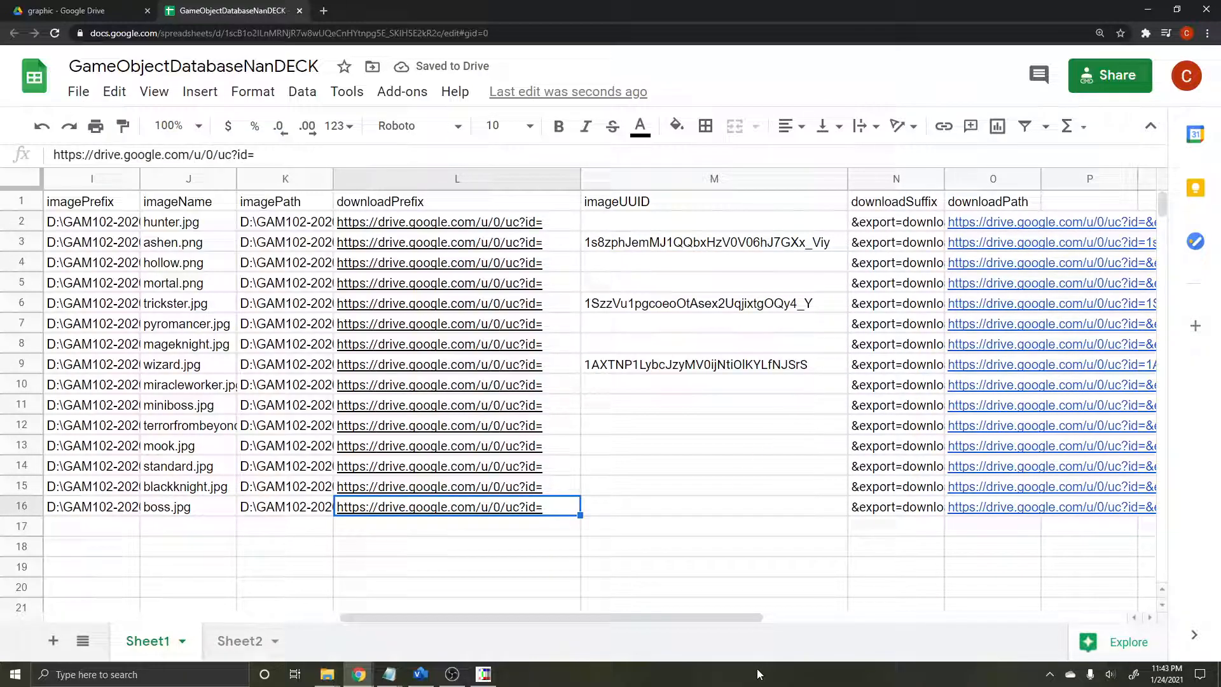
{"action": "key", "text": "shift+Up"}
{"action": "key", "text": "shift+Up"}
{"action": "key", "text": "shift+Up"}
{"action": "key", "text": "shift+Up"}
{"action": "key", "text": "shift+Up"}
{"action": "key", "text": "shift+Up"}
{"action": "key", "text": "shift+Up"}
{"action": "key", "text": "shift+Up"}
{"action": "key", "text": "shift+Up"}
{"action": "key", "text": "shift+Up"}
{"action": "key", "text": "shift+Up"}
{"action": "key", "text": "shift+Up"}
{"action": "key", "text": "shift+Up"}
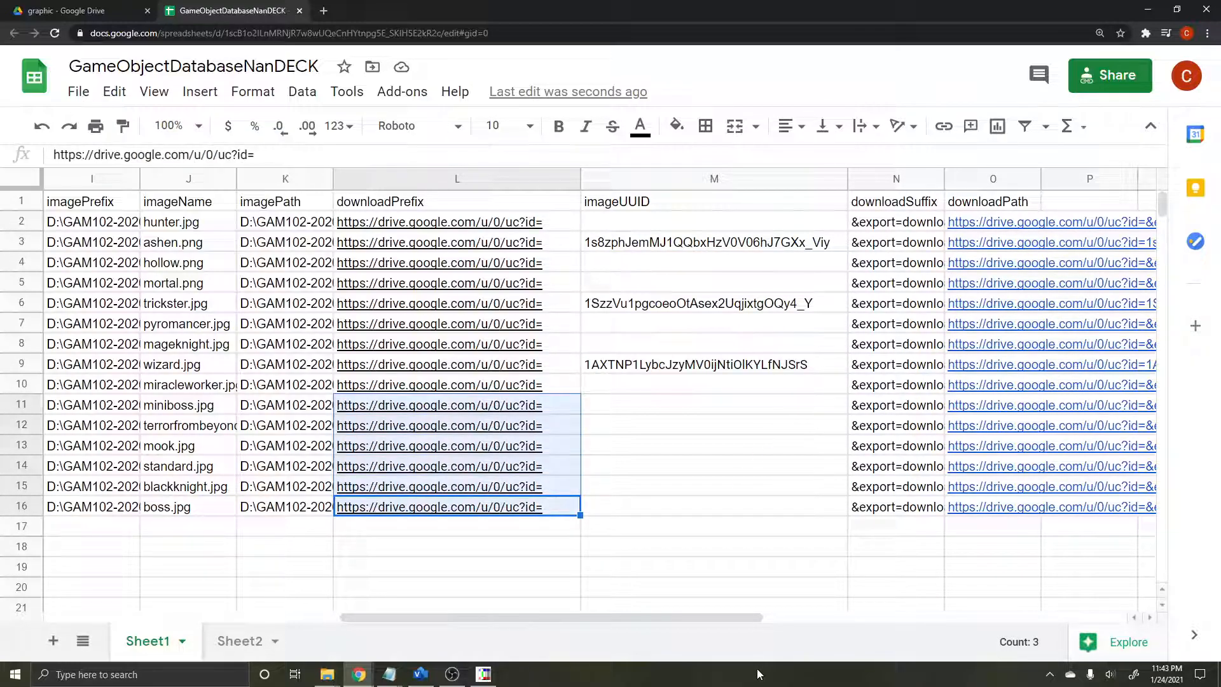
{"action": "key", "text": "shift+Up"}
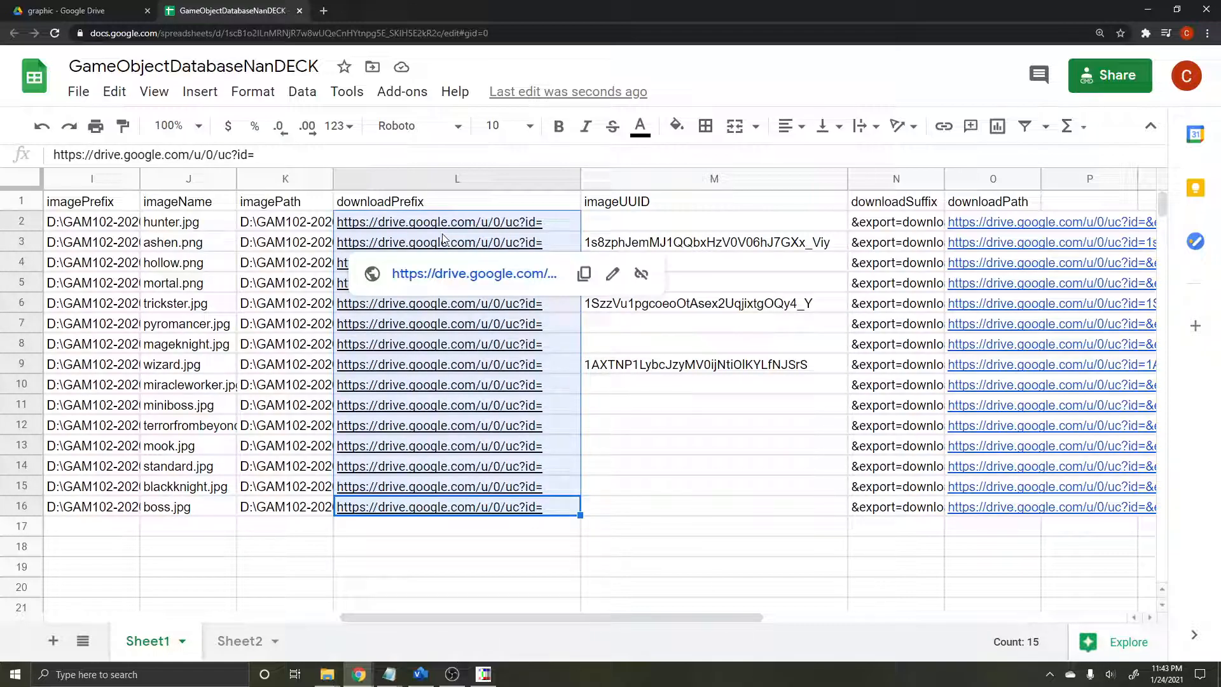
{"action": "left_click", "coordinate": [607, 245]}
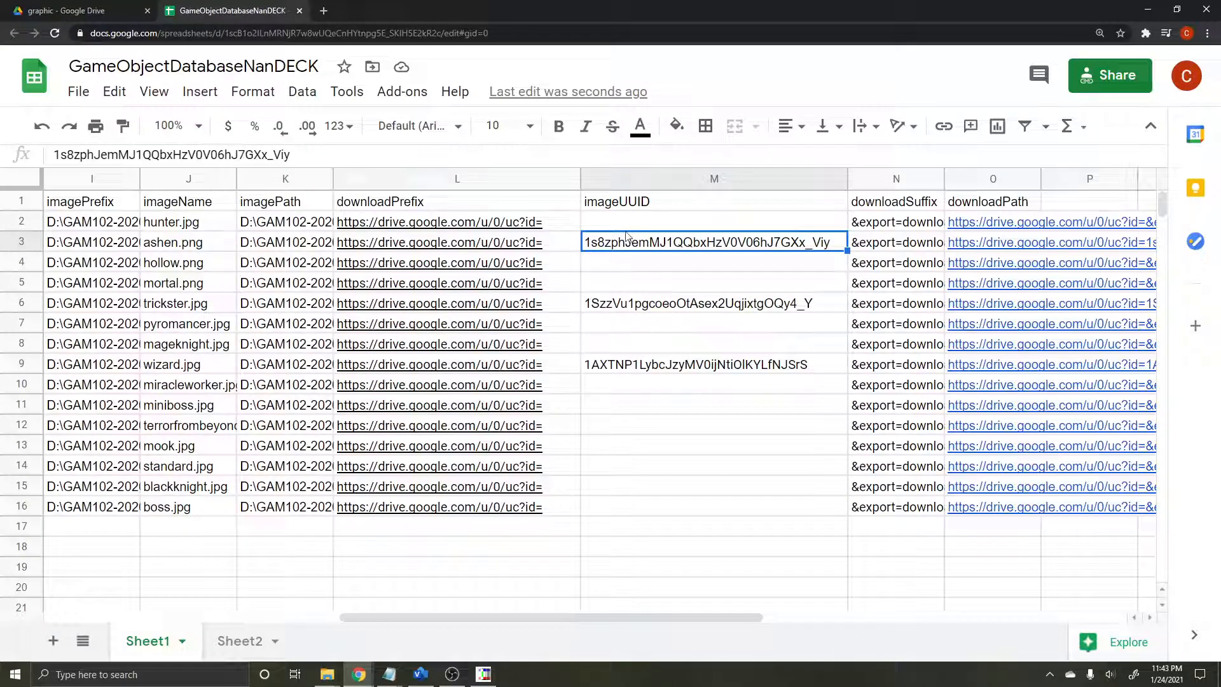
Step: Widen the downloadSuffix column until its full values fit
{"action": "left_click", "coordinate": [894, 243]}
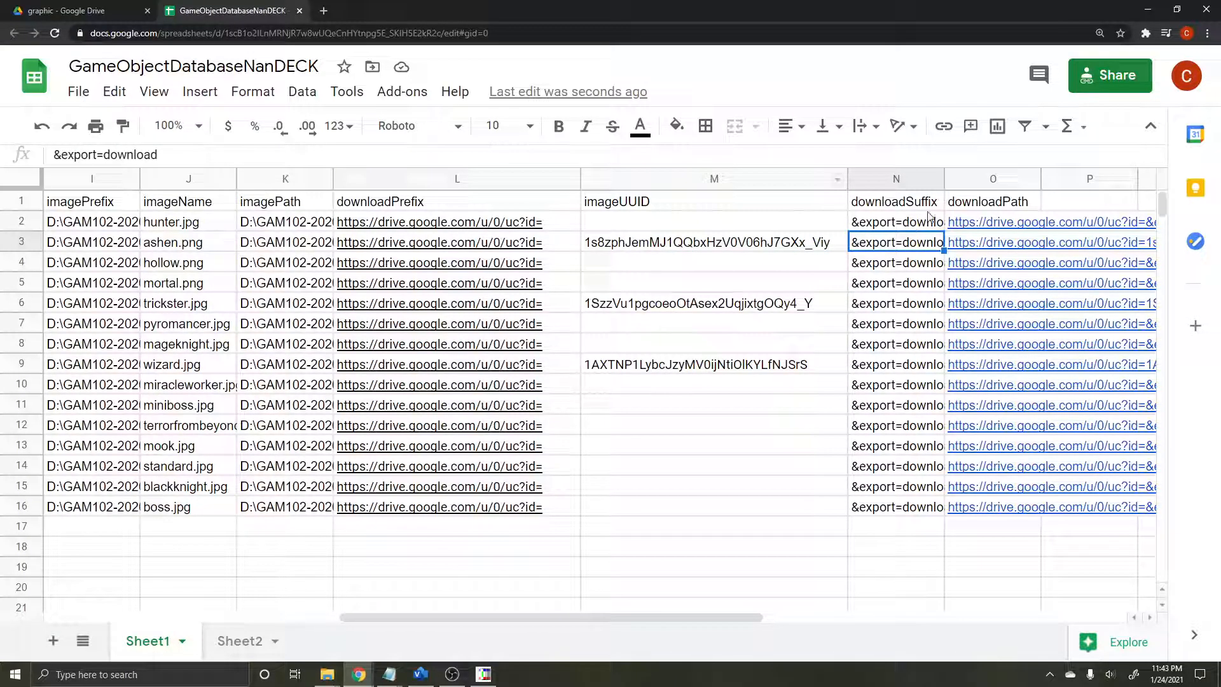
{"action": "left_click_drag", "start_coordinate": [943, 181], "coordinate": [998, 181]}
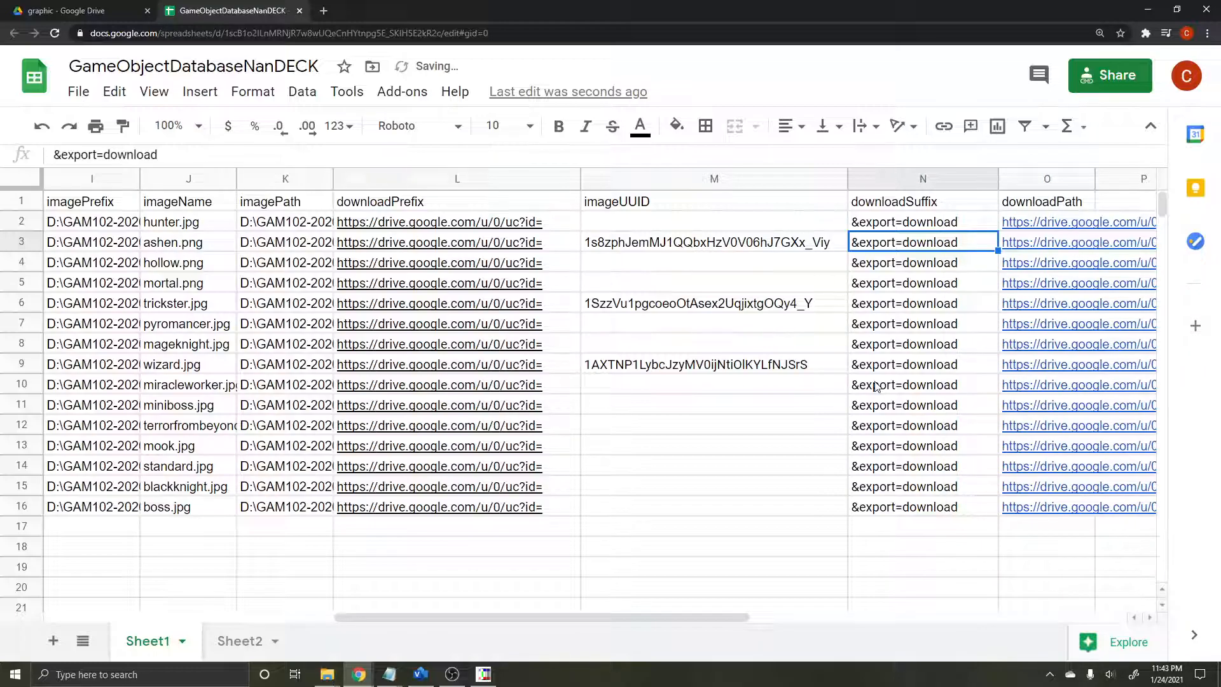
Step: Examine how the downloadPath formula in the ashen.png row combines the prefix, imageUUID and suffix cells
{"action": "key", "text": "Right"}
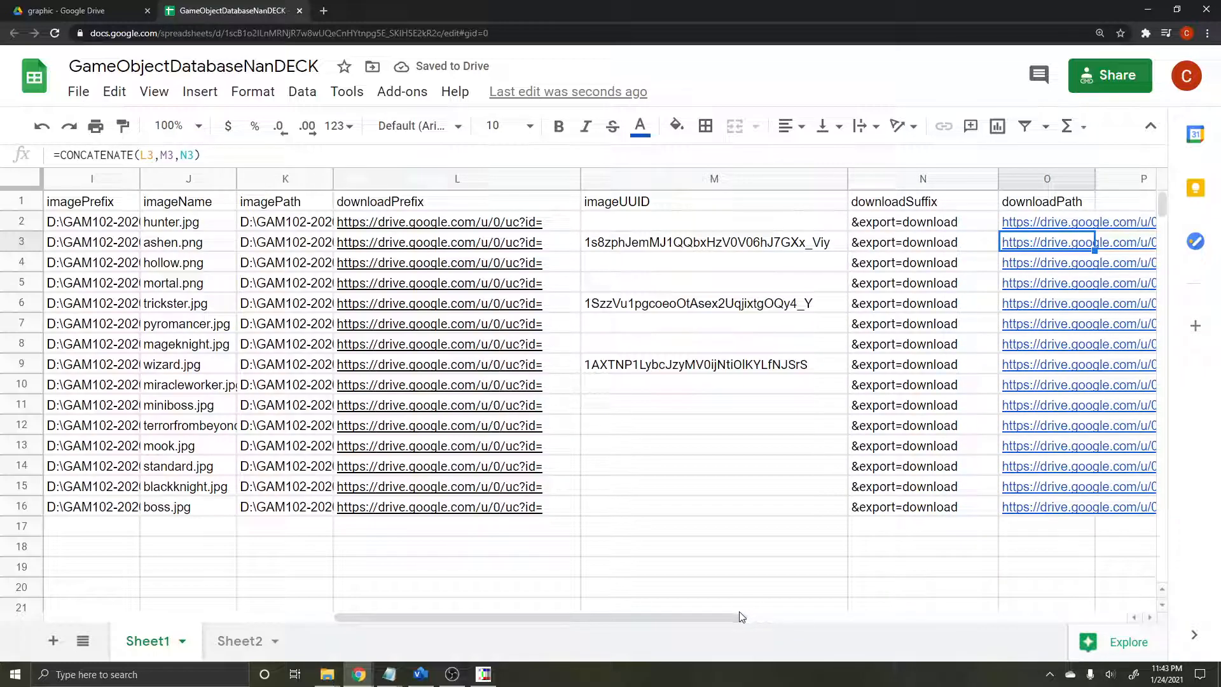
{"action": "left_click_drag", "start_coordinate": [738, 616], "coordinate": [788, 618]}
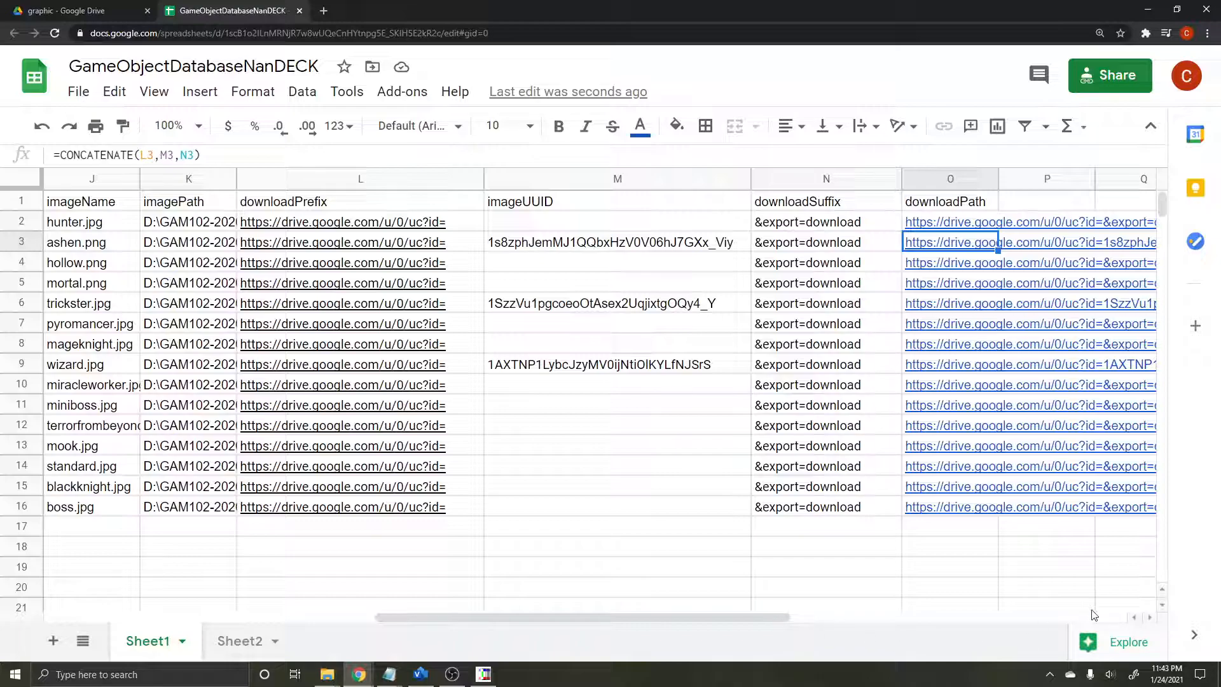
{"action": "left_click", "coordinate": [1150, 618]}
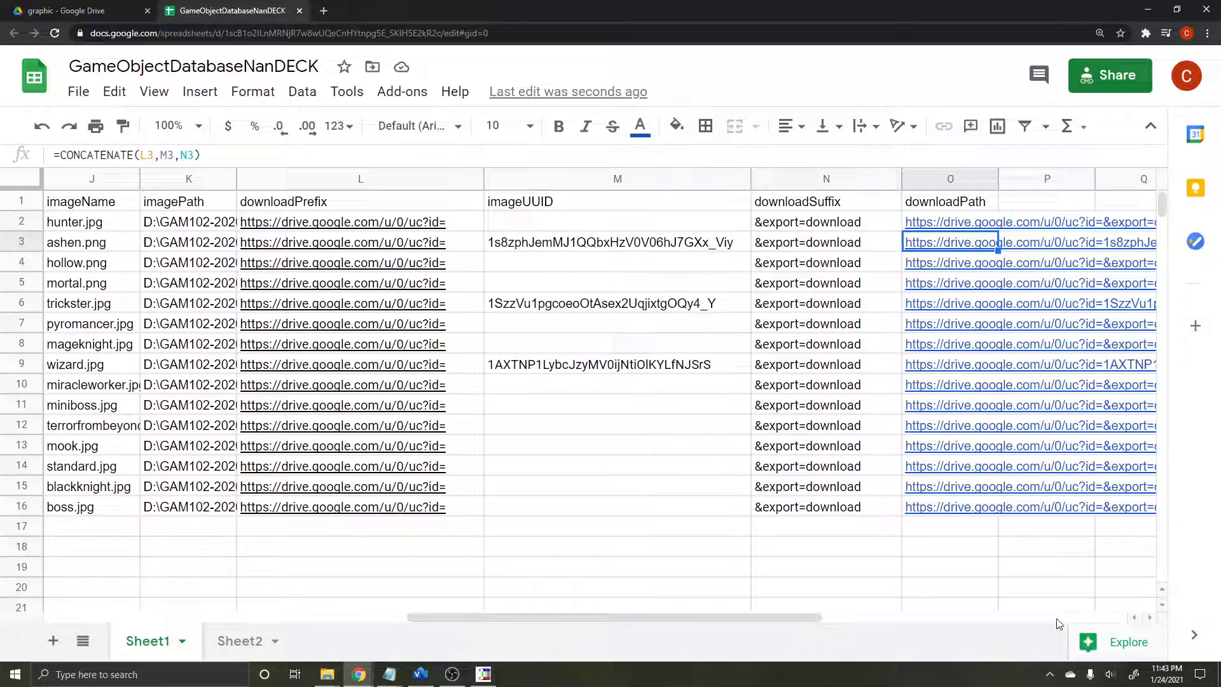
{"action": "left_click", "coordinate": [734, 606]}
{"action": "left_click_drag", "start_coordinate": [731, 619], "coordinate": [898, 615]}
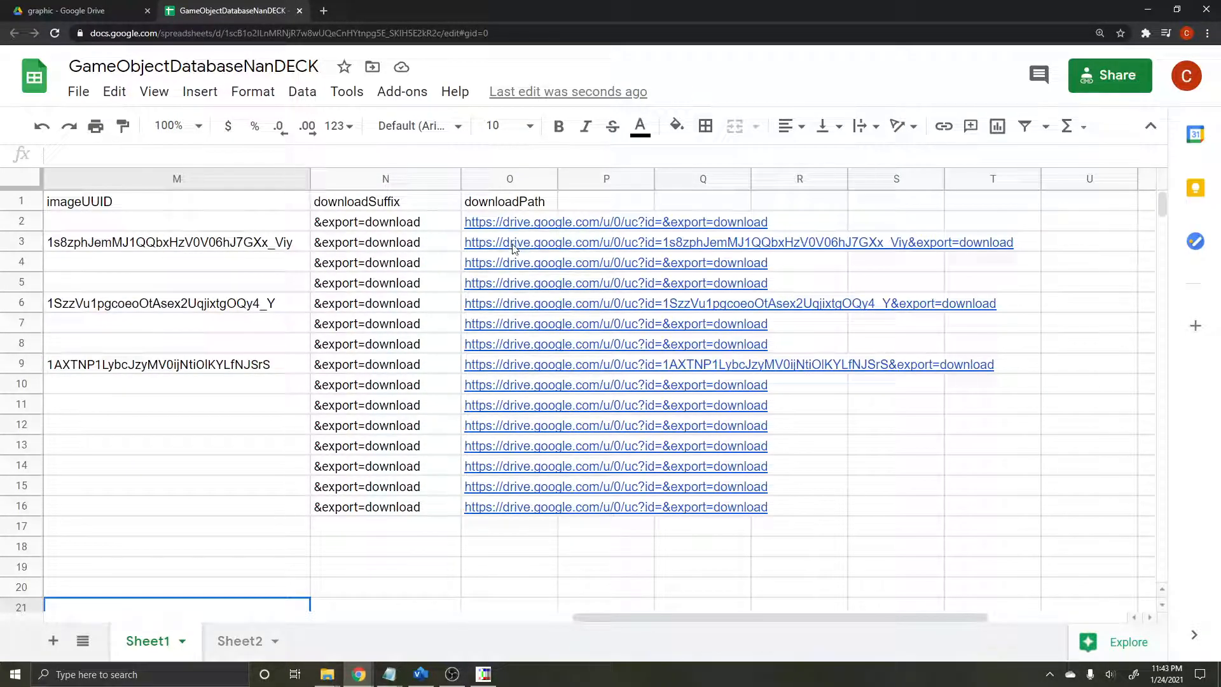
{"action": "left_click", "coordinate": [456, 242]}
{"action": "key", "text": "Up"}
{"action": "key", "text": "Left"}
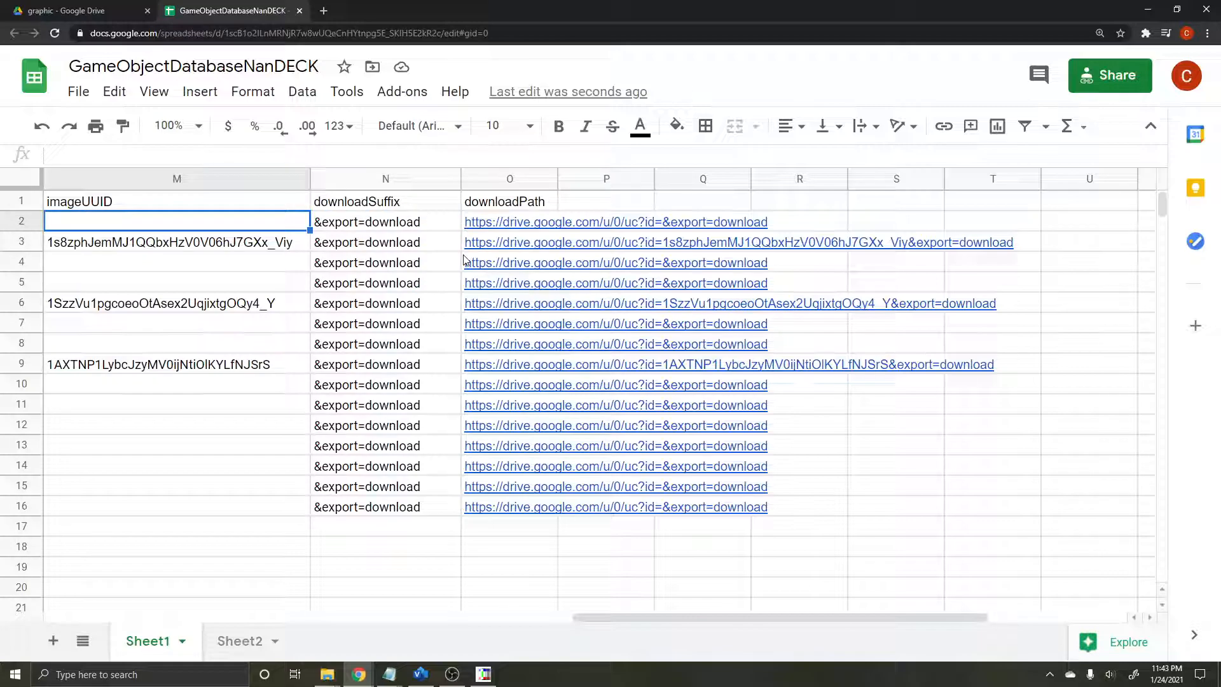
{"action": "key", "text": "Right"}
{"action": "key", "text": "Right"}
{"action": "key", "text": "Down"}
{"action": "key", "text": "Left"}
{"action": "key", "text": "Left"}
{"action": "key", "text": "Right"}
{"action": "key", "text": "Right"}
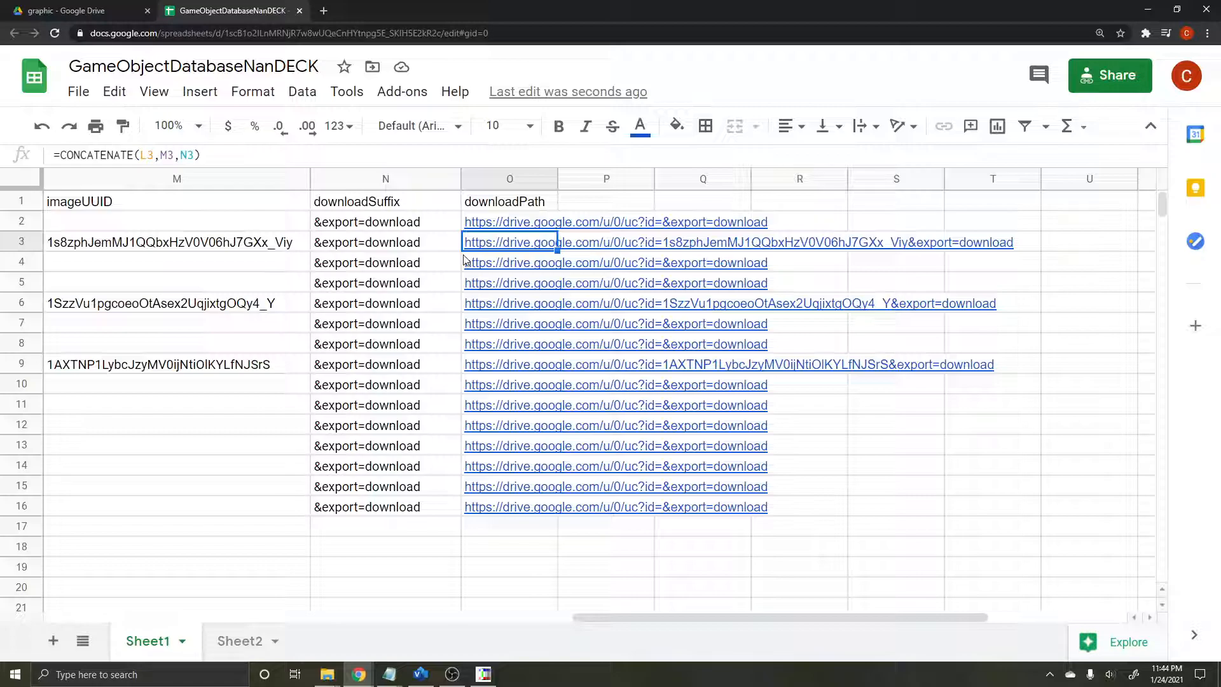
{"action": "key", "text": "Left"}
{"action": "key", "text": "Left"}
{"action": "key", "text": "Left"}
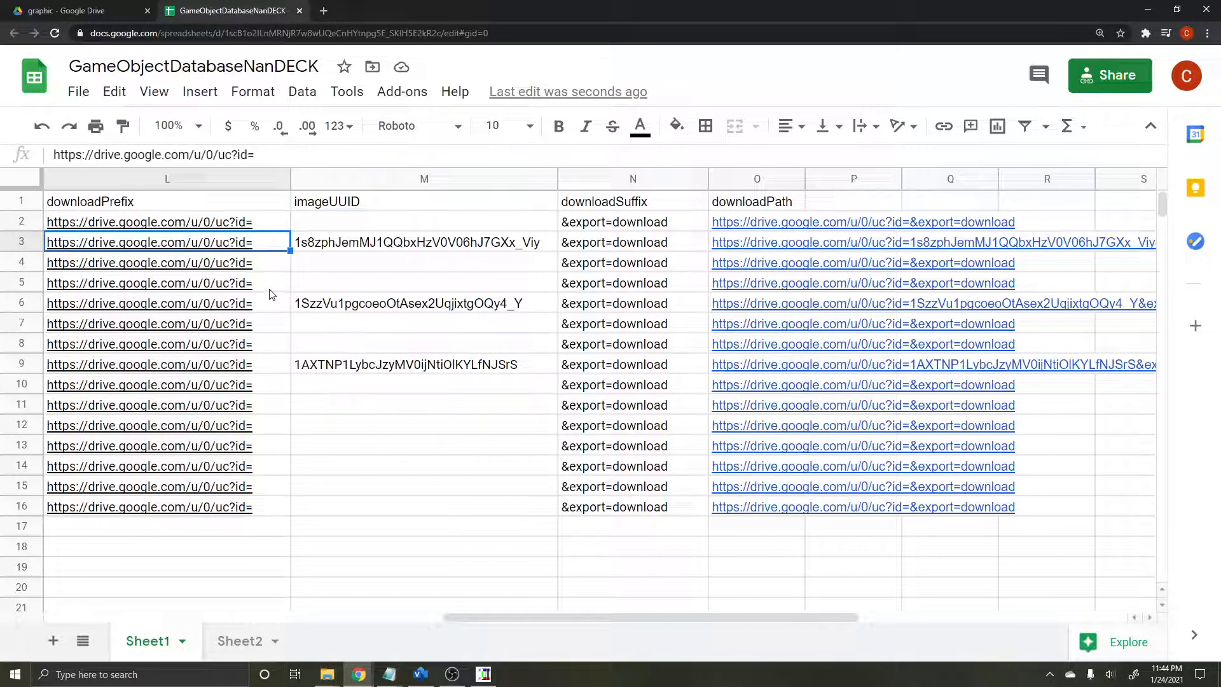
Step: Remove the hyperlinks from all downloadPrefix cells in rows 2 to 16, keeping their text
{"action": "mouse_move", "coordinate": [225, 247]}
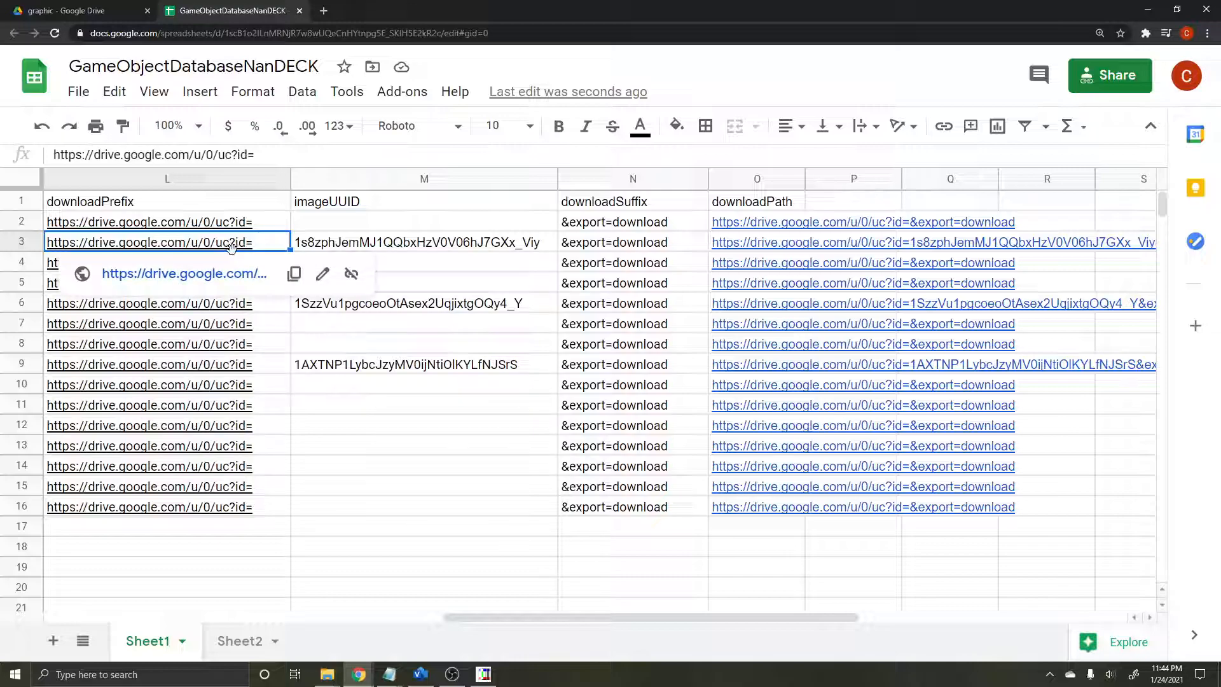
{"action": "left_click", "coordinate": [351, 275]}
{"action": "left_click", "coordinate": [386, 547]}
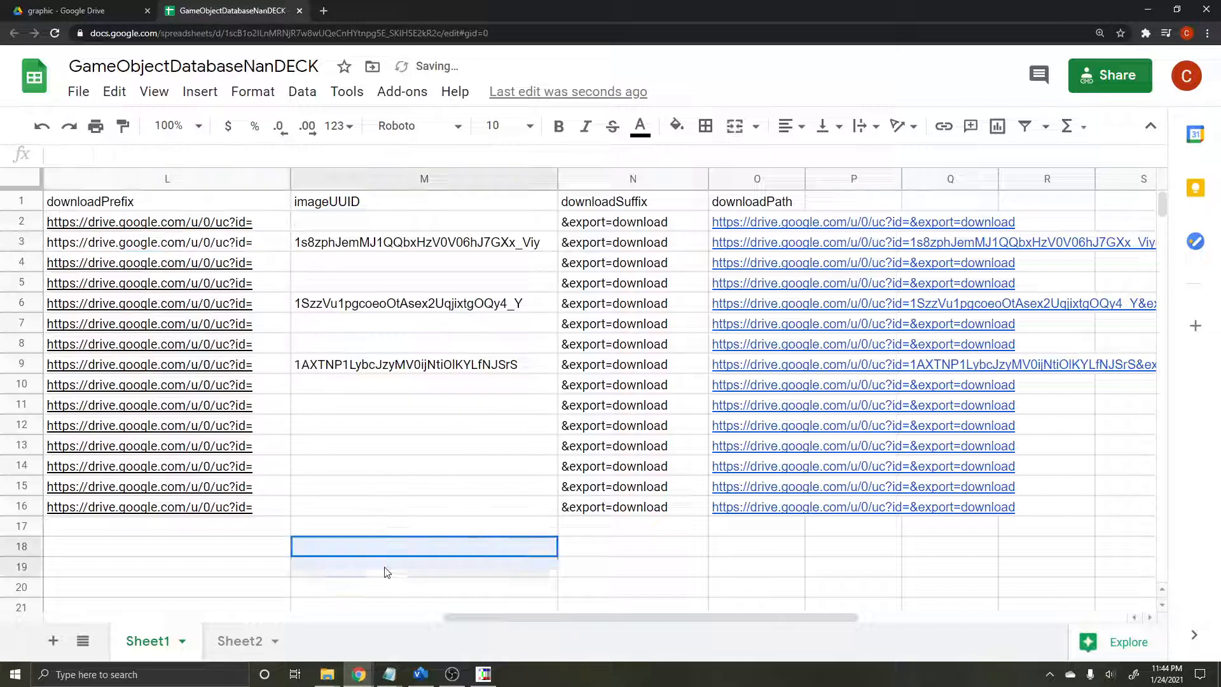
{"action": "left_click_drag", "start_coordinate": [275, 508], "coordinate": [229, 220]}
{"action": "right_click", "coordinate": [267, 291]}
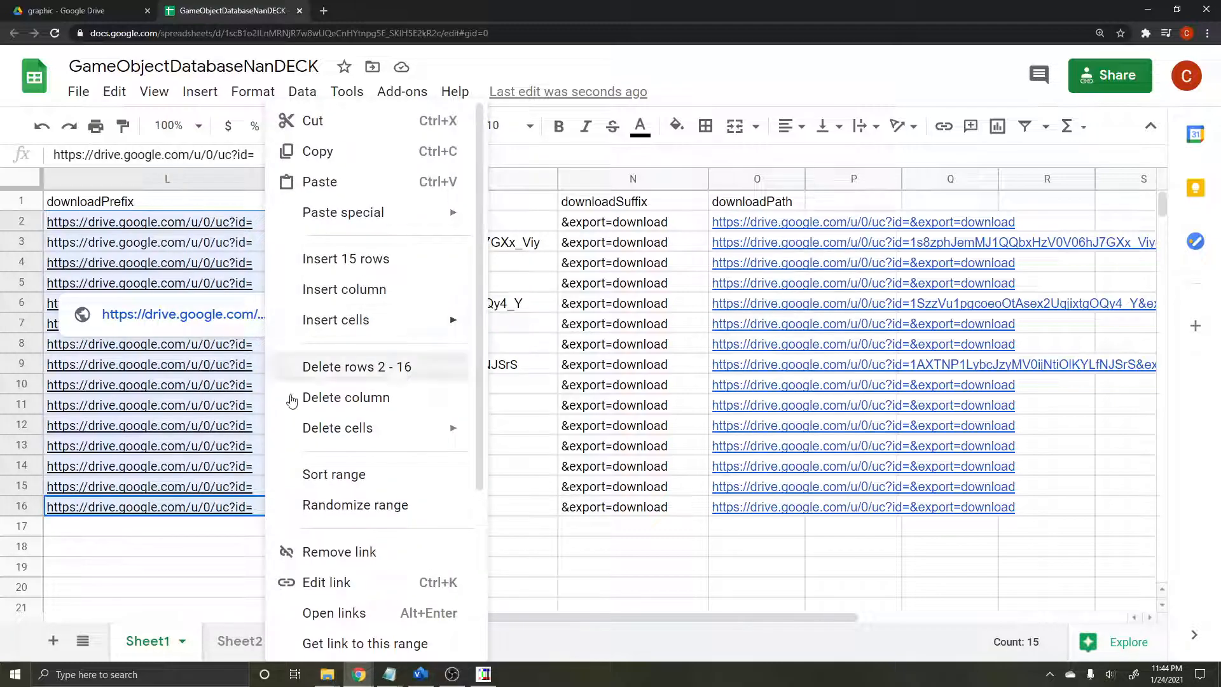
{"action": "left_click", "coordinate": [409, 566]}
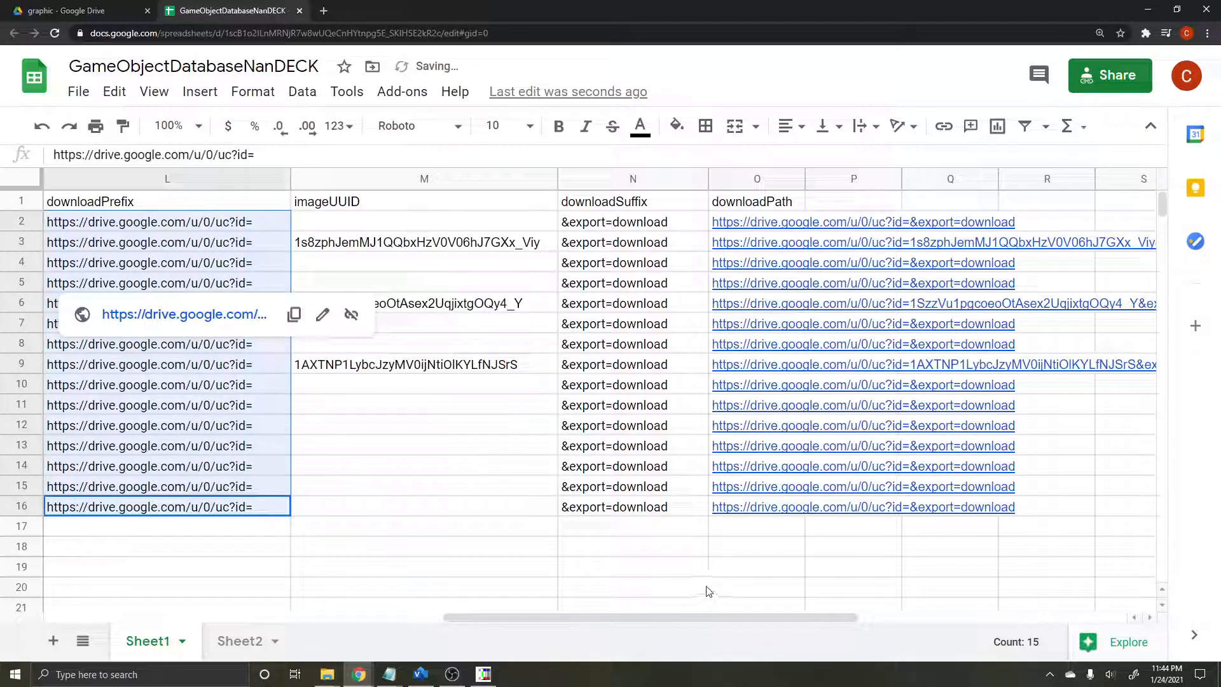
{"action": "left_click", "coordinate": [699, 591]}
Step: Remove the hyperlinks from all downloadPath cells in rows 2 to 16
{"action": "left_click_drag", "start_coordinate": [731, 507], "coordinate": [733, 236]}
{"action": "right_click", "coordinate": [733, 235]}
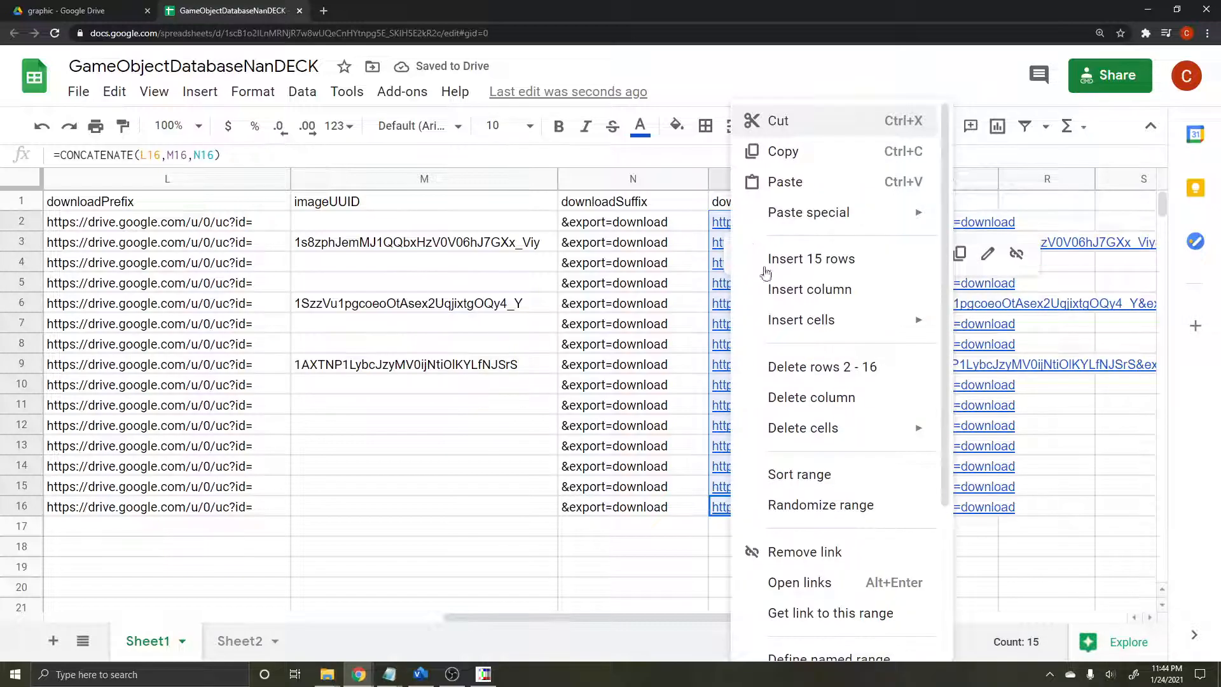
{"action": "left_click", "coordinate": [857, 565]}
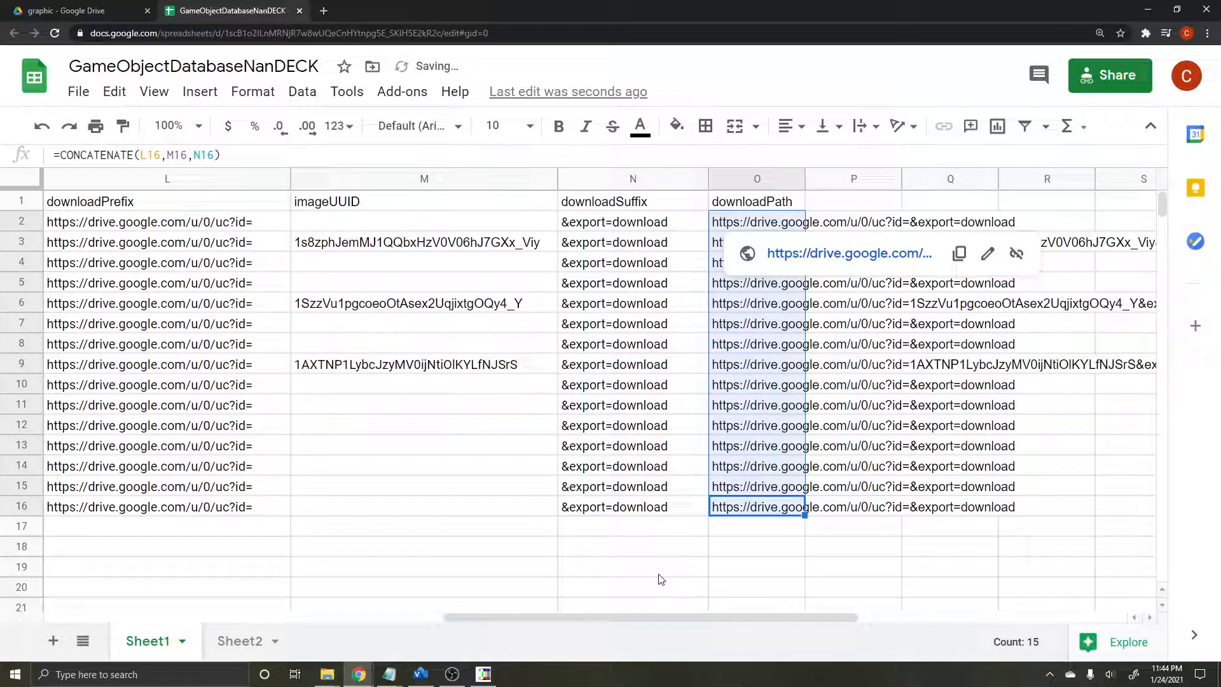
{"action": "left_click", "coordinate": [548, 568]}
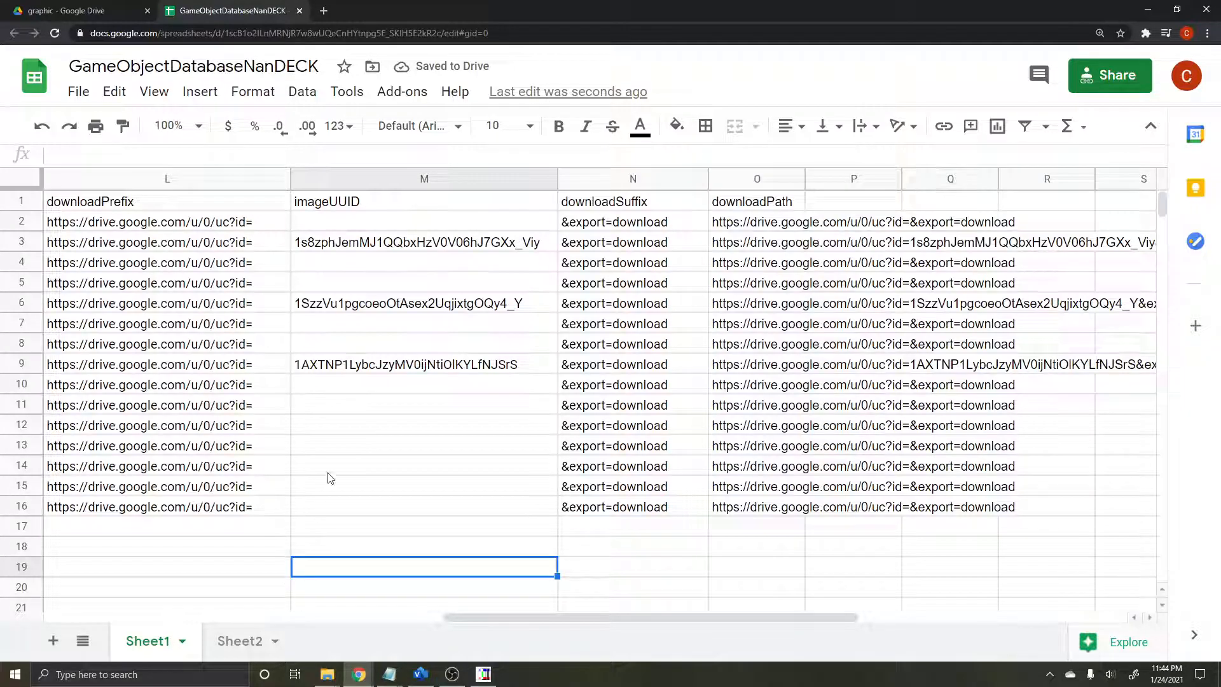
{"action": "left_click", "coordinate": [369, 466]}
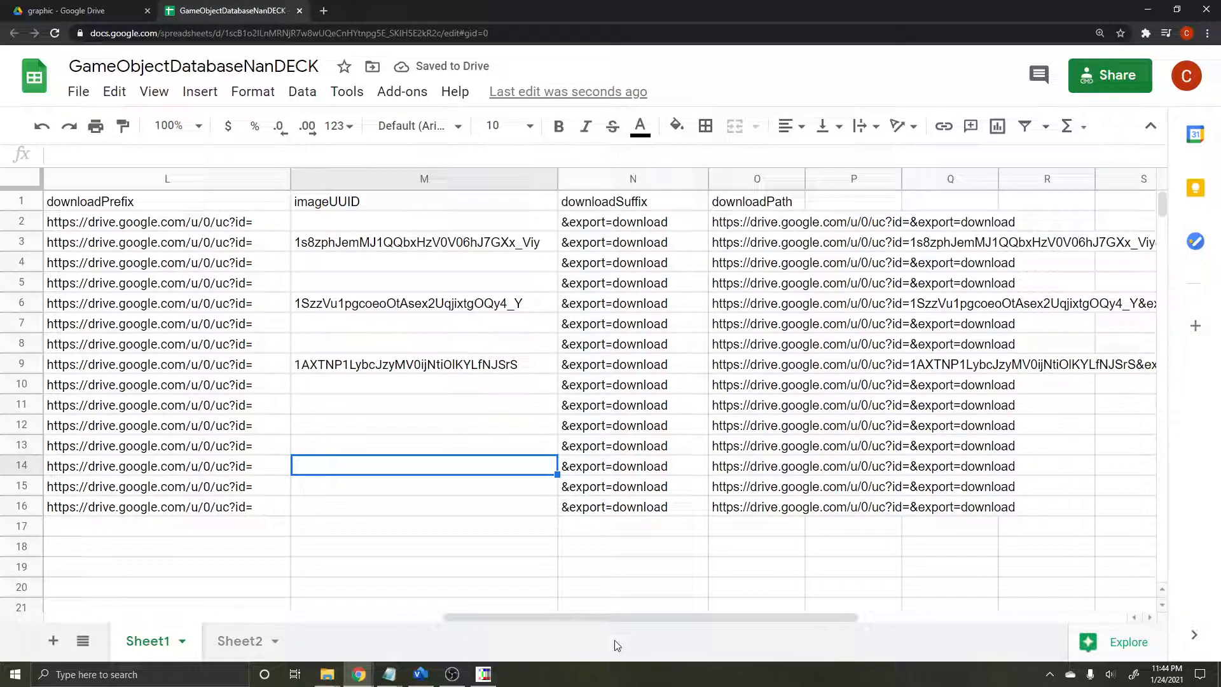
{"action": "mouse_move", "coordinate": [463, 680]}
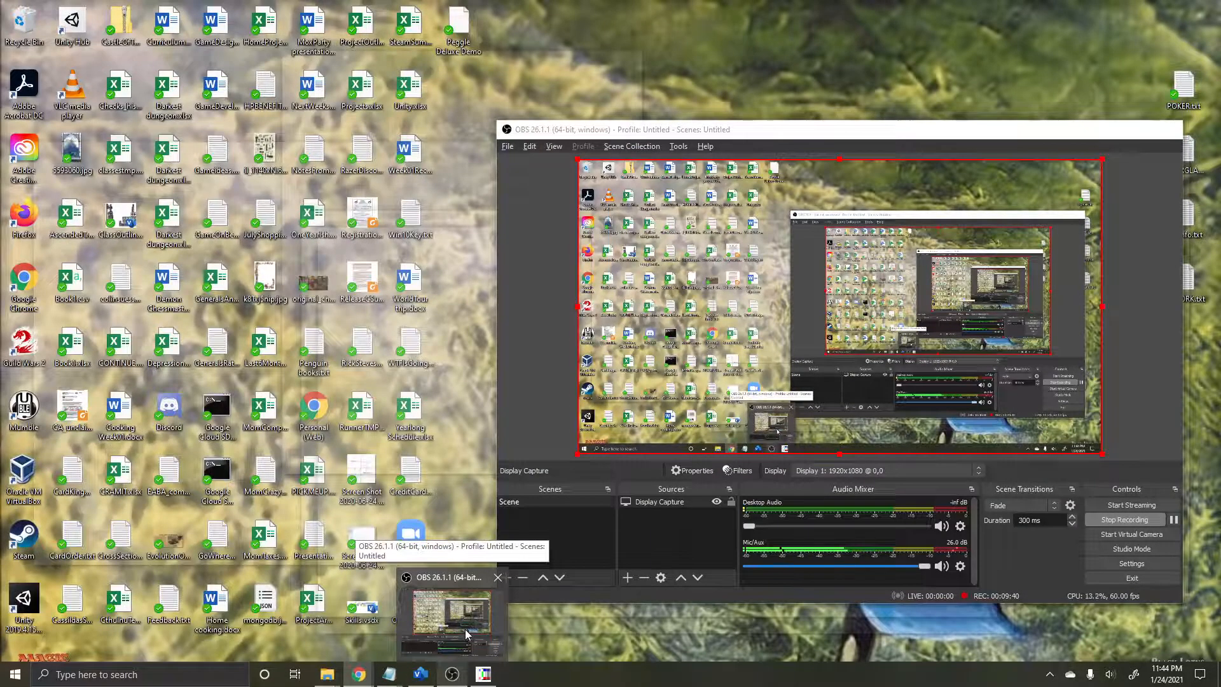
{"action": "left_click", "coordinate": [464, 628]}
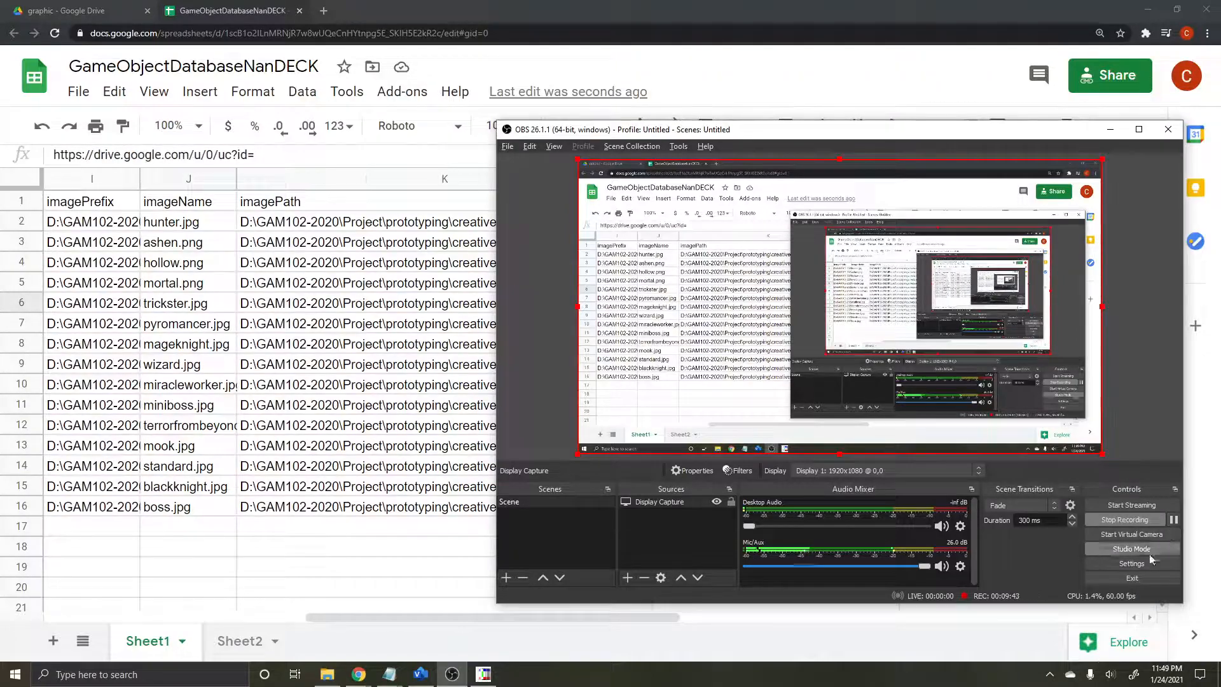
{"action": "left_click", "coordinate": [390, 545]}
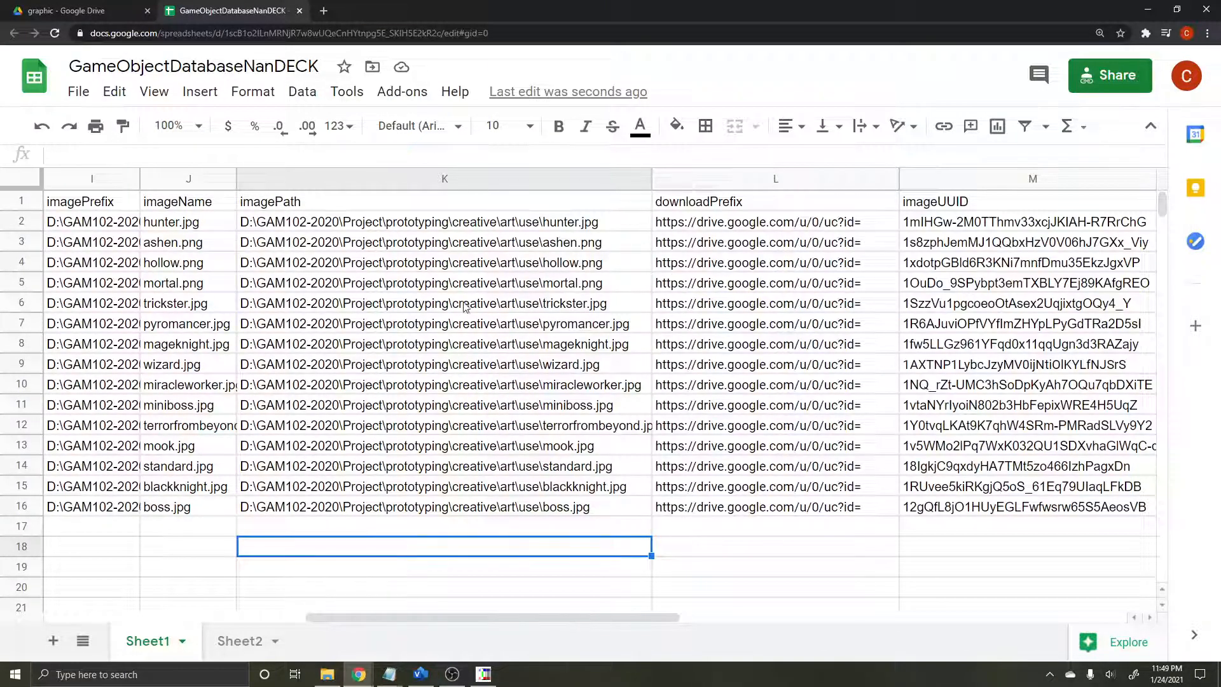
Step: Examine how the imagePath formula in the hunter.jpg row joins the imagePrefix and imageName cells
{"action": "left_click", "coordinate": [507, 245]}
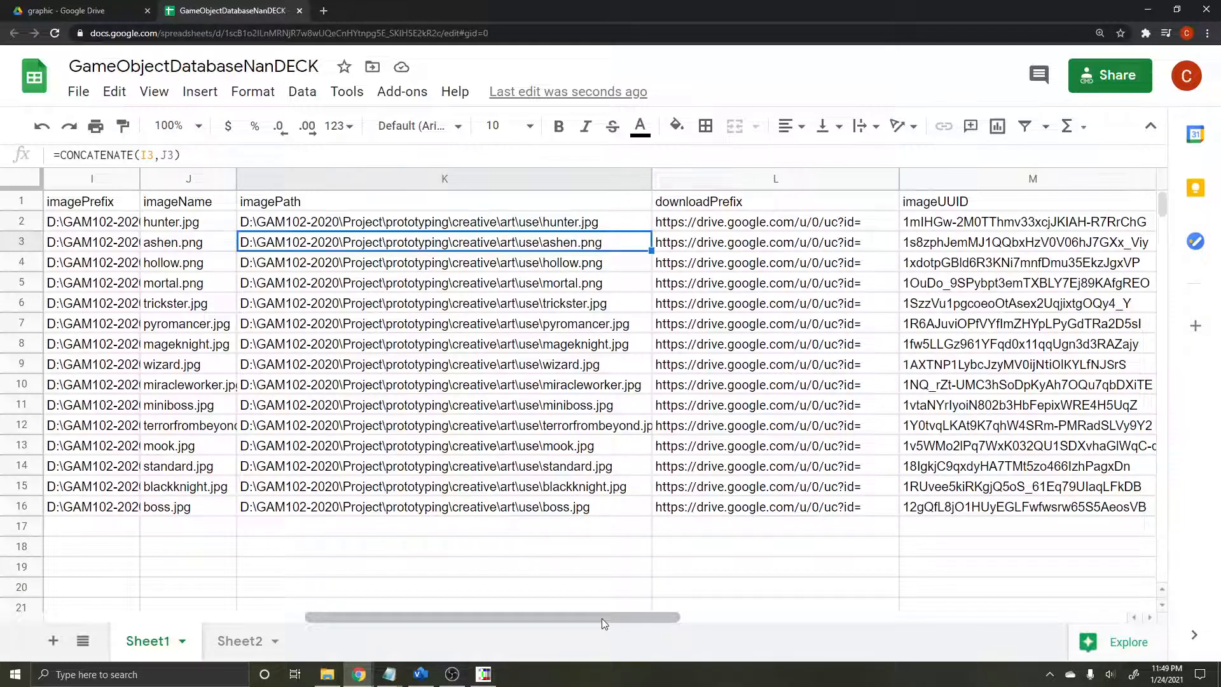
{"action": "left_click_drag", "start_coordinate": [617, 618], "coordinate": [685, 635]}
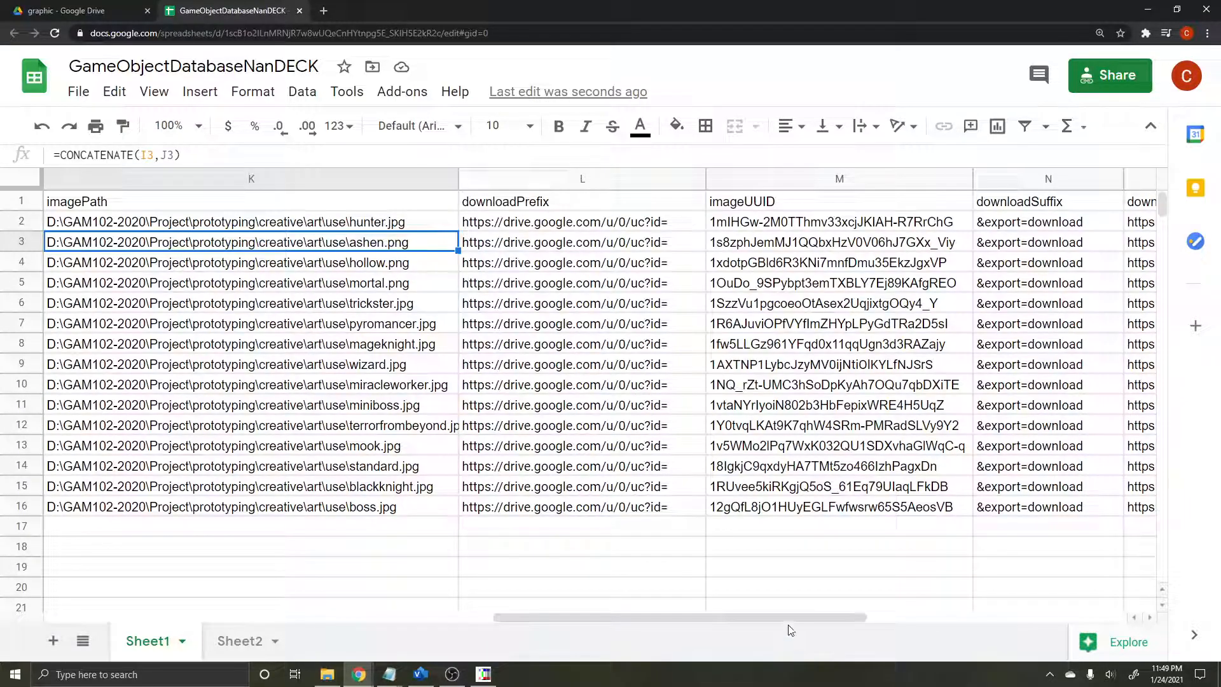
{"action": "left_click", "coordinate": [112, 208]}
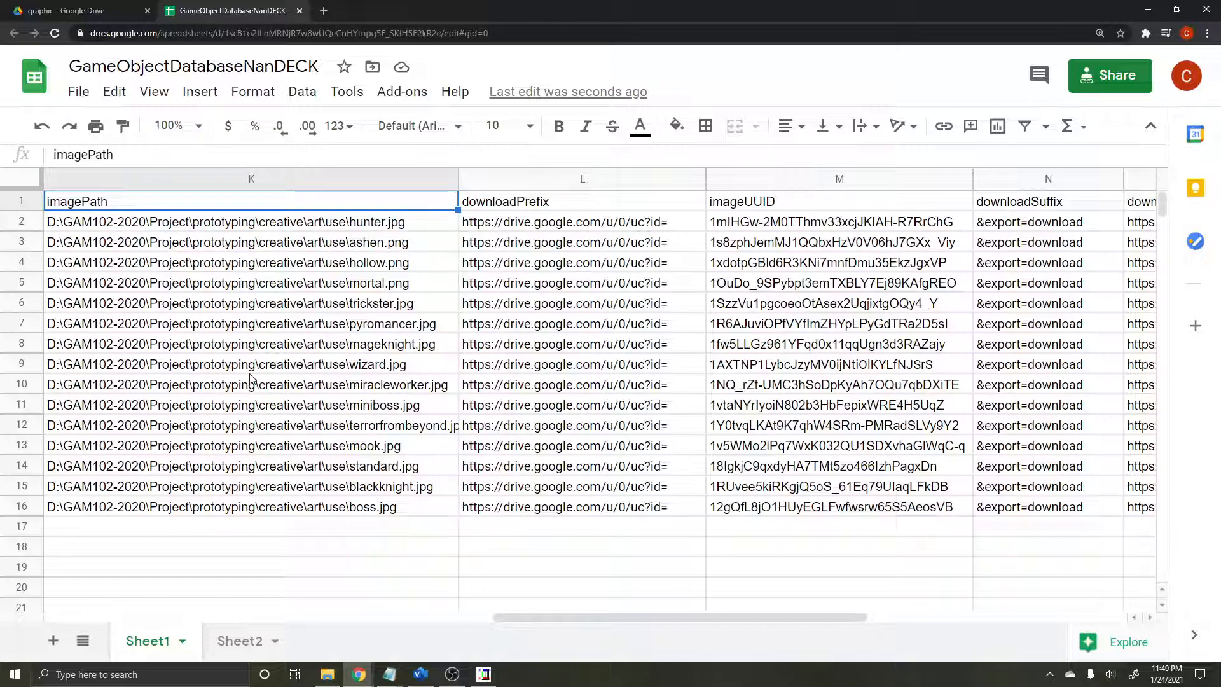
{"action": "key", "text": "Down"}
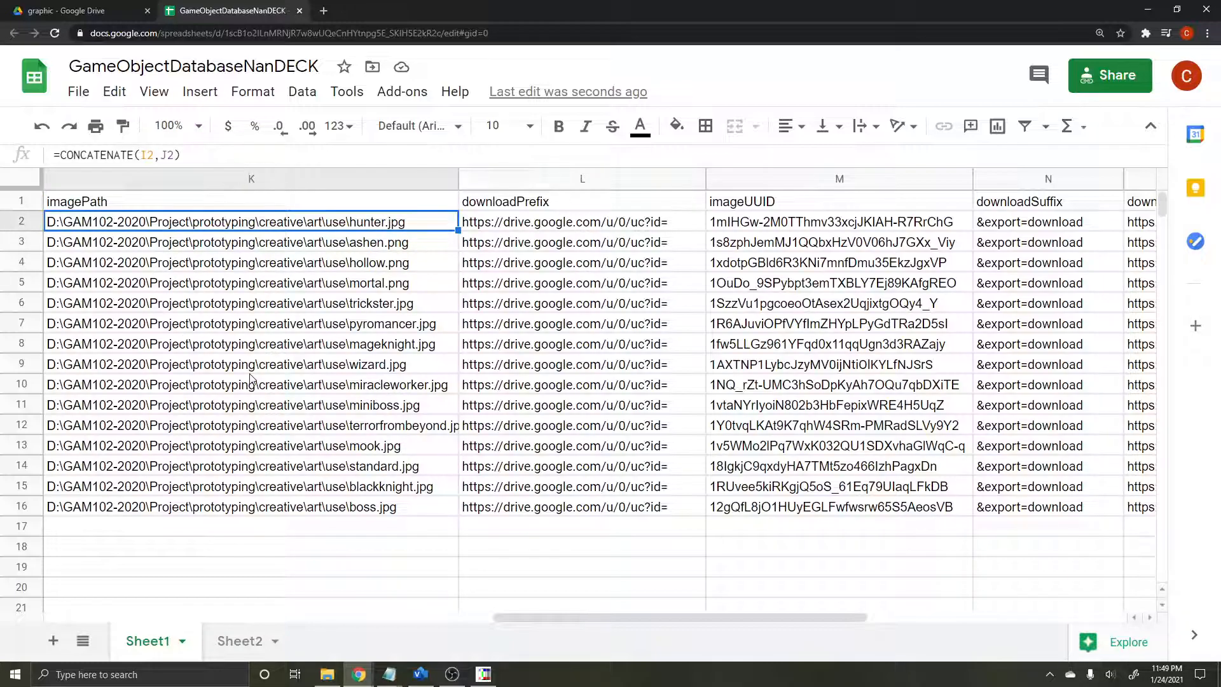
{"action": "key", "text": "Left"}
{"action": "key", "text": "Left"}
{"action": "key", "text": "Left"}
{"action": "key", "text": "Right"}
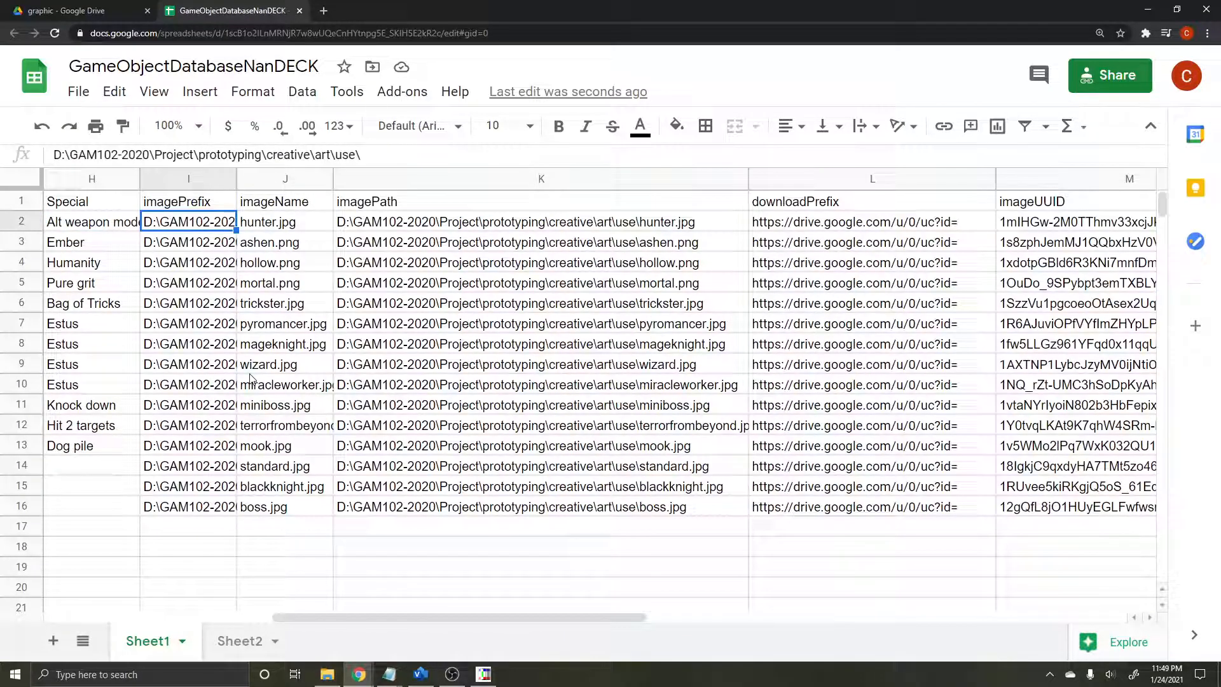
{"action": "key", "text": "Right"}
{"action": "key", "text": "Right"}
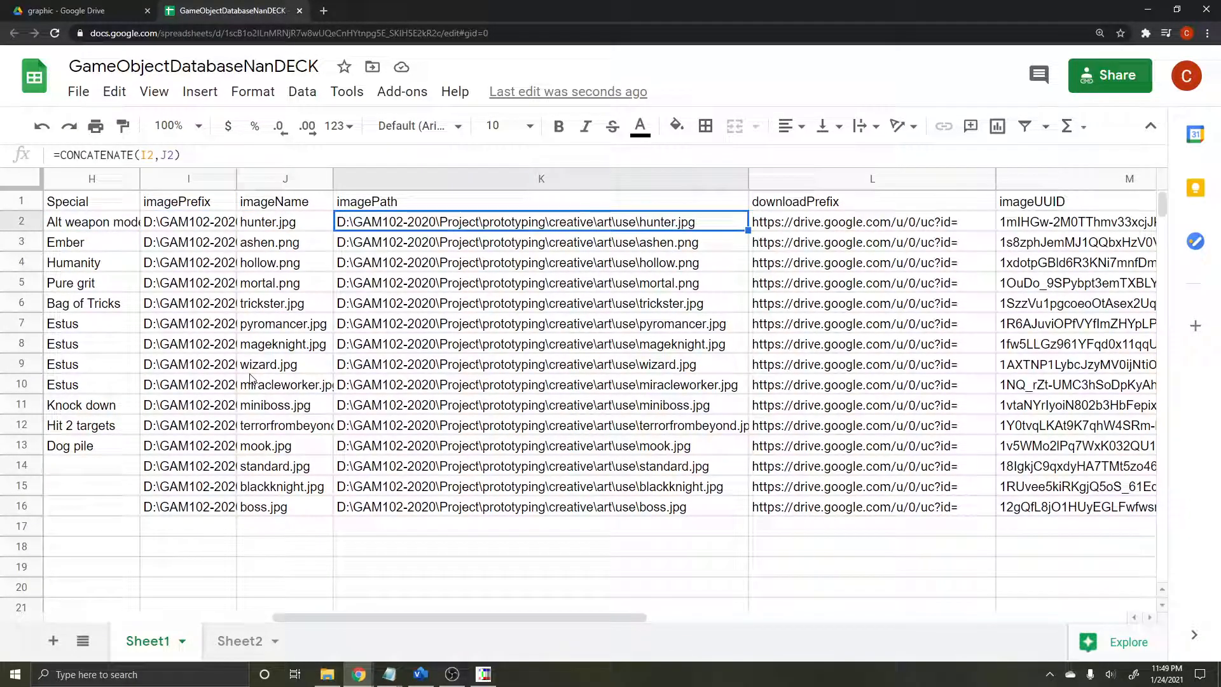
{"action": "key", "text": "Left"}
{"action": "key", "text": "Left"}
{"action": "key", "text": "Up"}
{"action": "key", "text": "Down"}
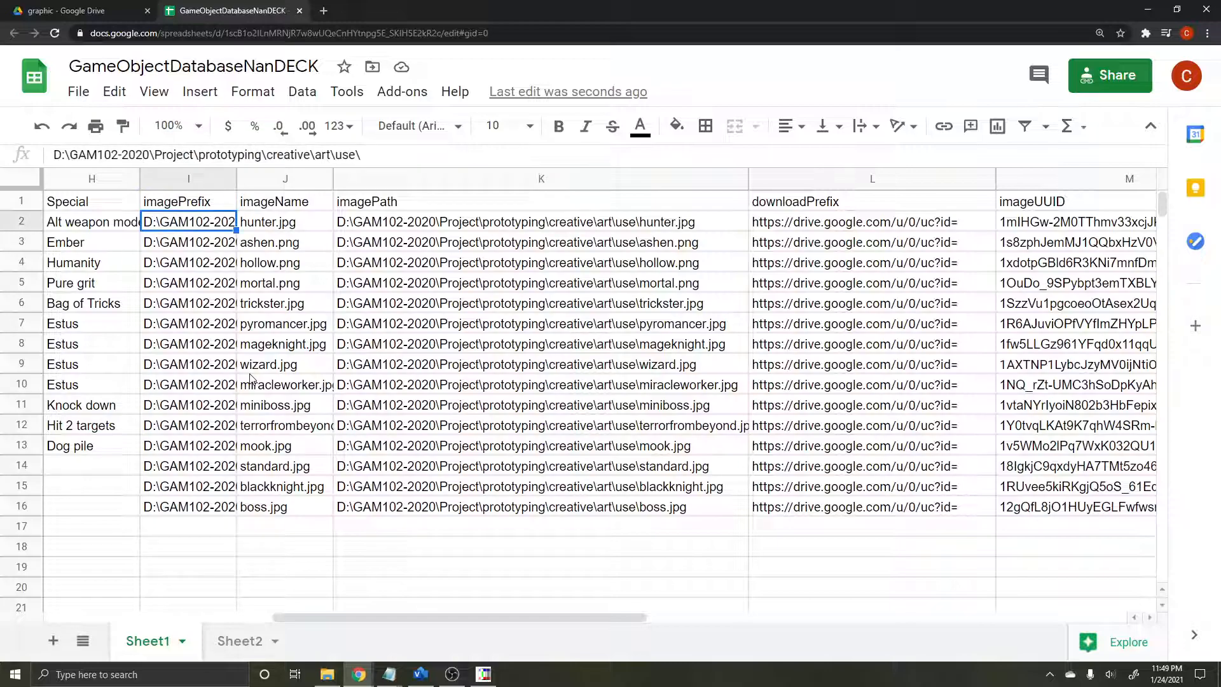
{"action": "key", "text": "Right"}
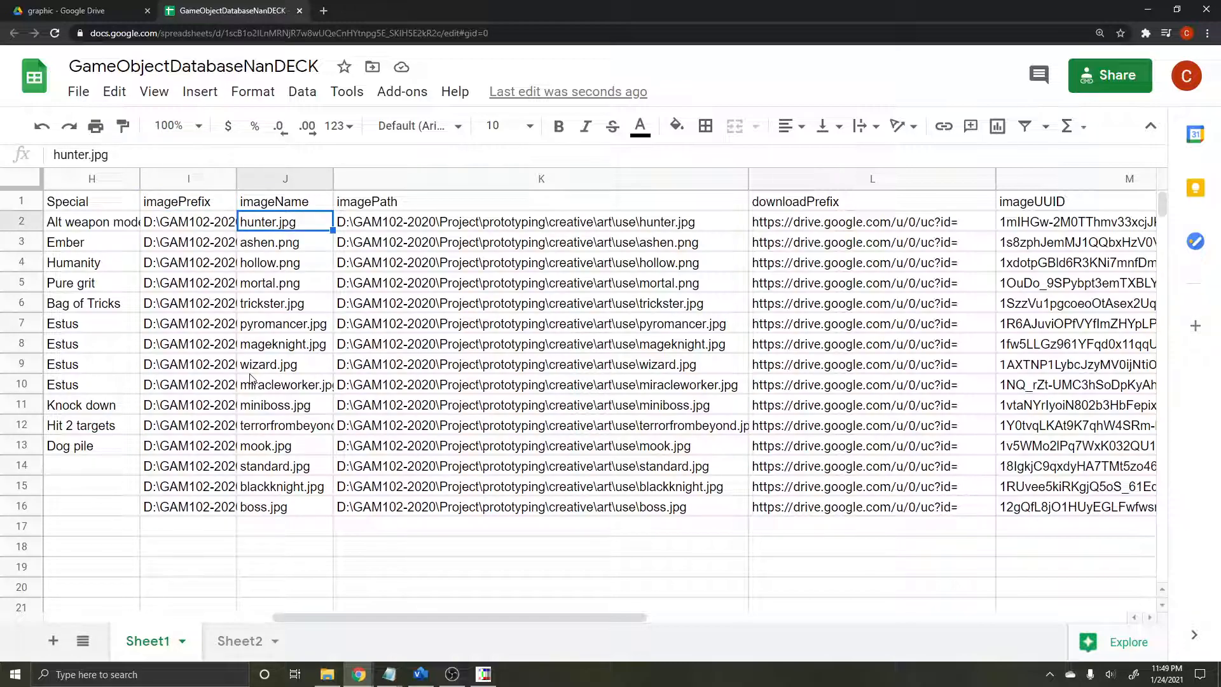
{"action": "key", "text": "Right"}
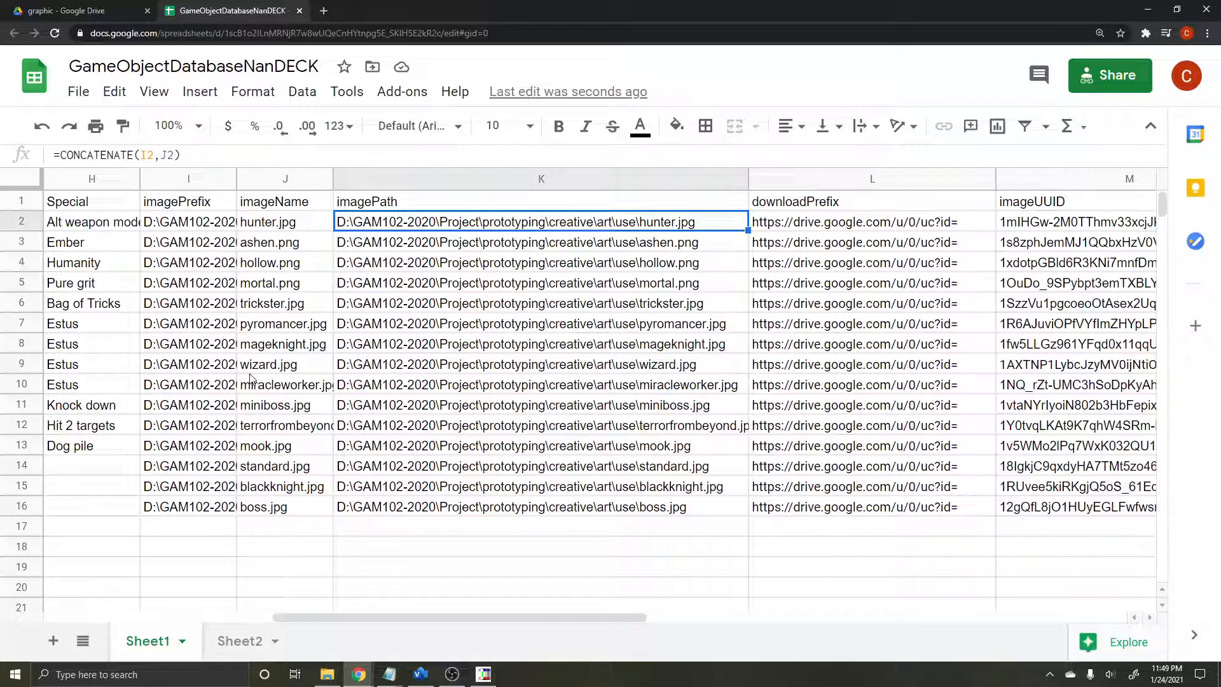
Step: Examine how the hunter.jpg row's downloadPrefix, imageUUID and downloadSuffix cells feed its downloadPath formula, and compare it with imagePath
{"action": "key", "text": "Right"}
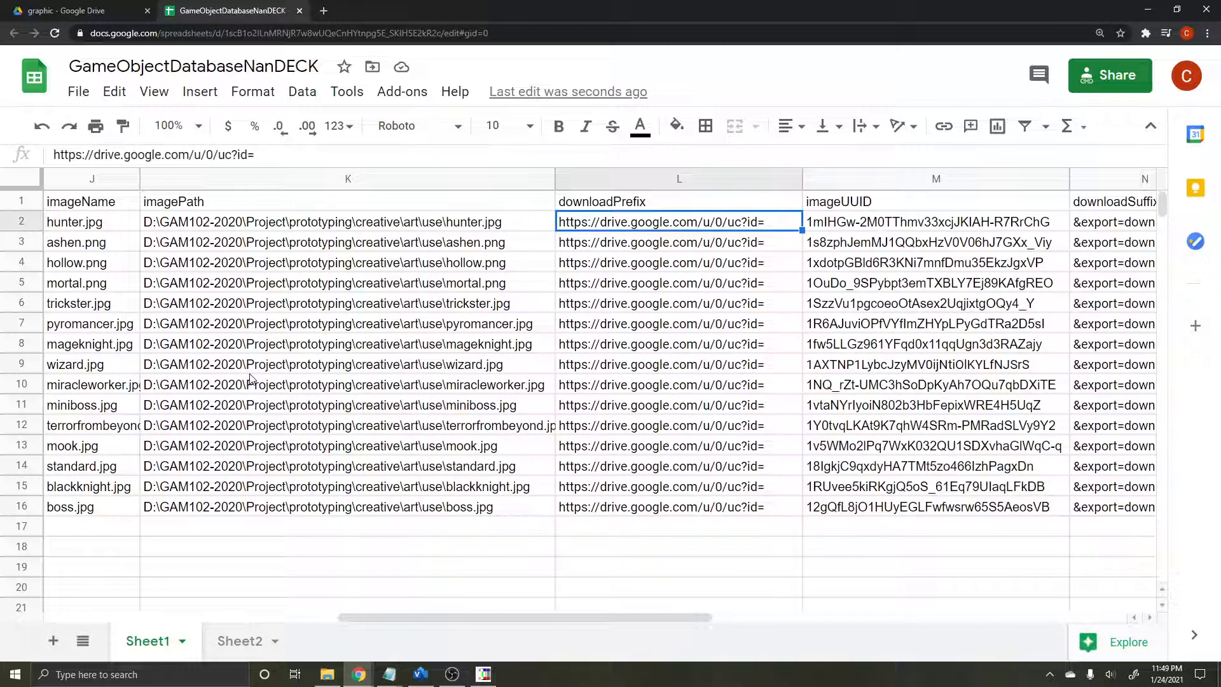
{"action": "key", "text": "shift+Right"}
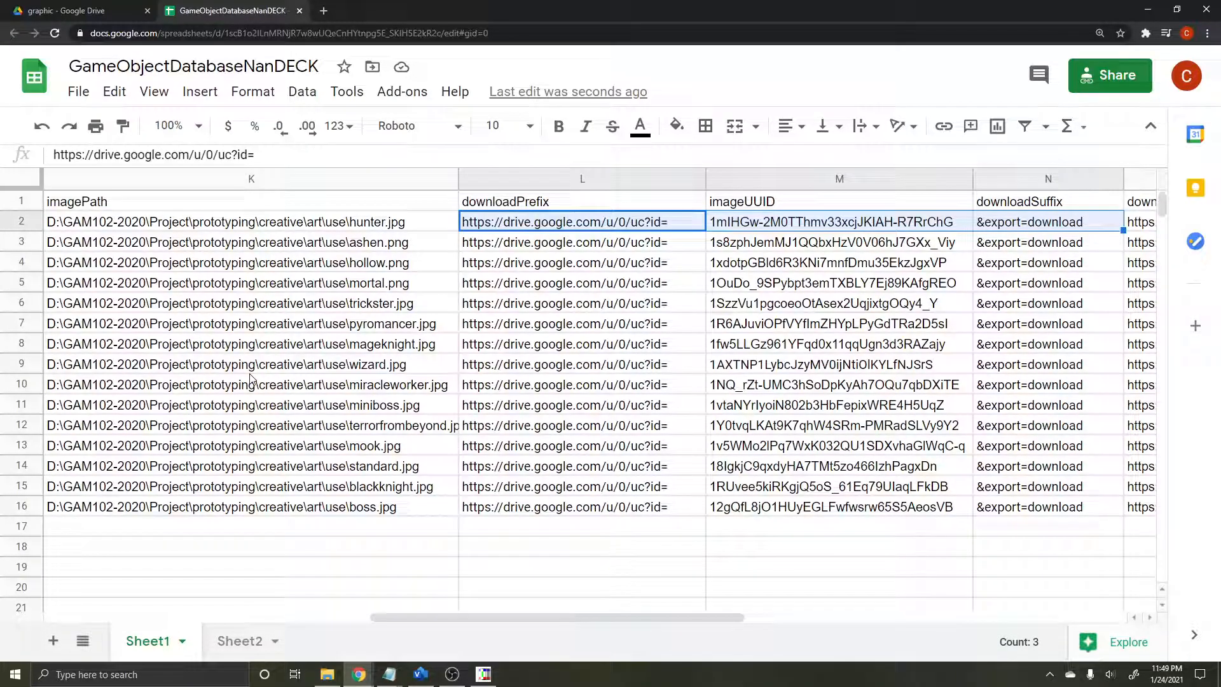
{"action": "key", "text": "Right"}
{"action": "key", "text": "Right"}
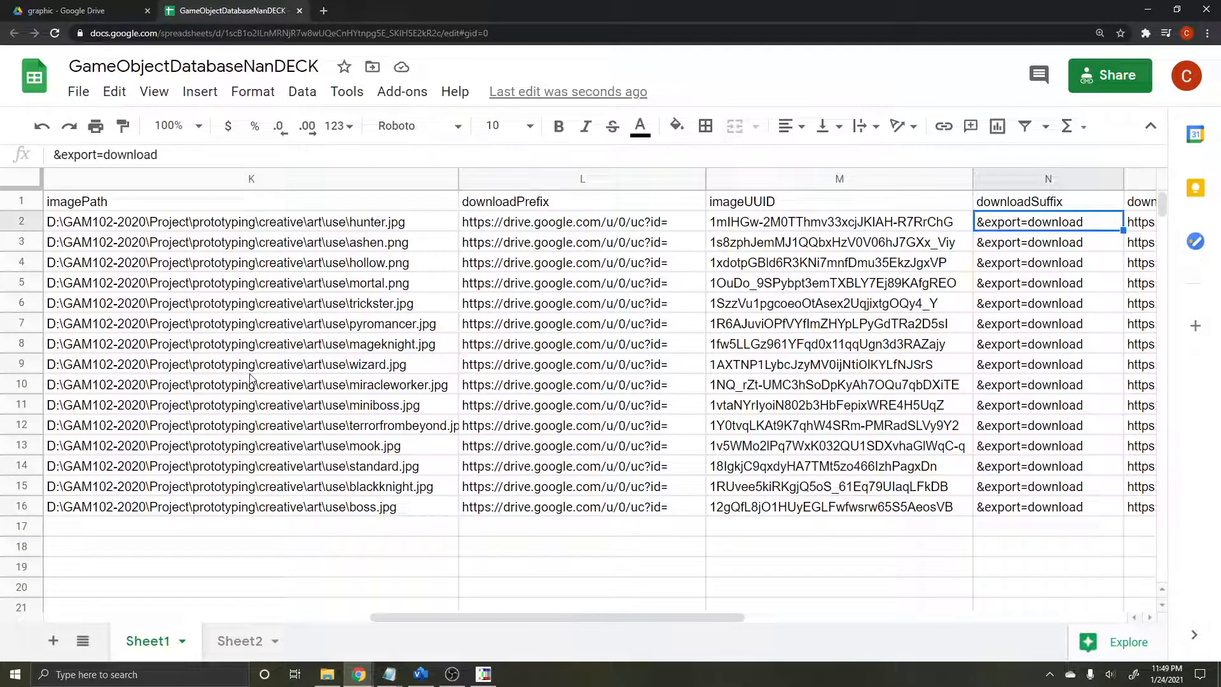
{"action": "key", "text": "Right"}
{"action": "key", "text": "Right"}
{"action": "key", "text": "Left"}
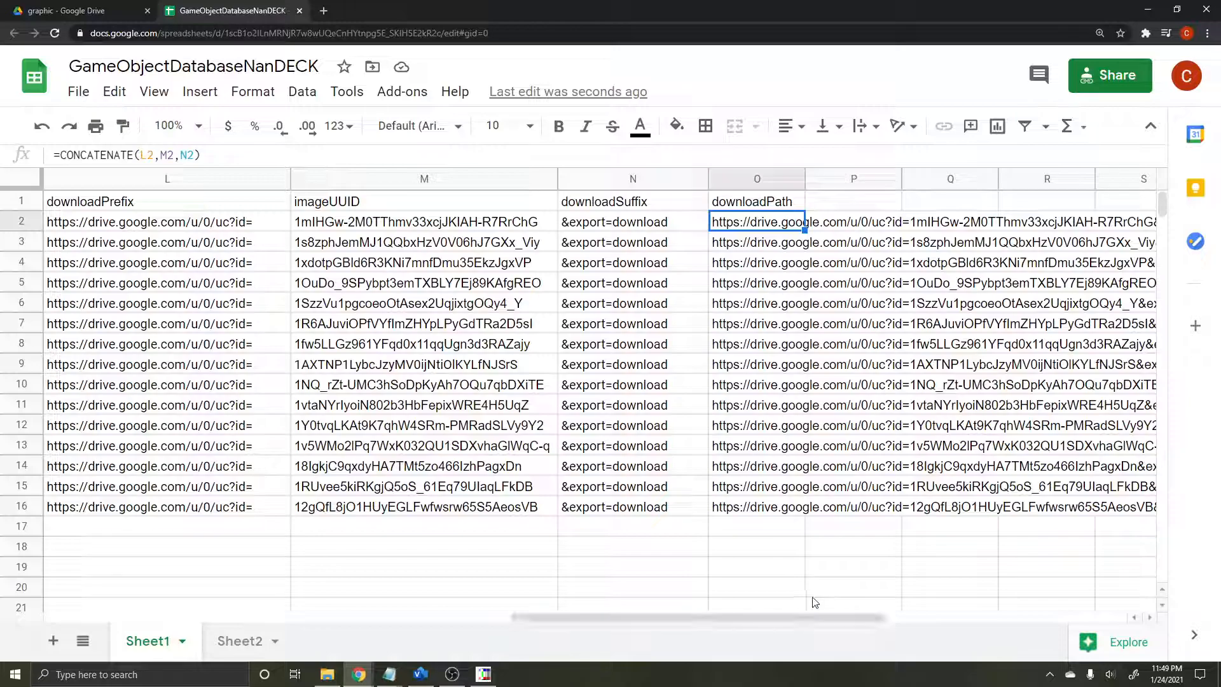
{"action": "key", "text": "Right"}
{"action": "key", "text": "Right"}
{"action": "key", "text": "Right"}
{"action": "key", "text": "Right"}
{"action": "key", "text": "Right"}
{"action": "key", "text": "Left"}
{"action": "key", "text": "Left"}
{"action": "key", "text": "Left"}
{"action": "key", "text": "Left"}
{"action": "key", "text": "Left"}
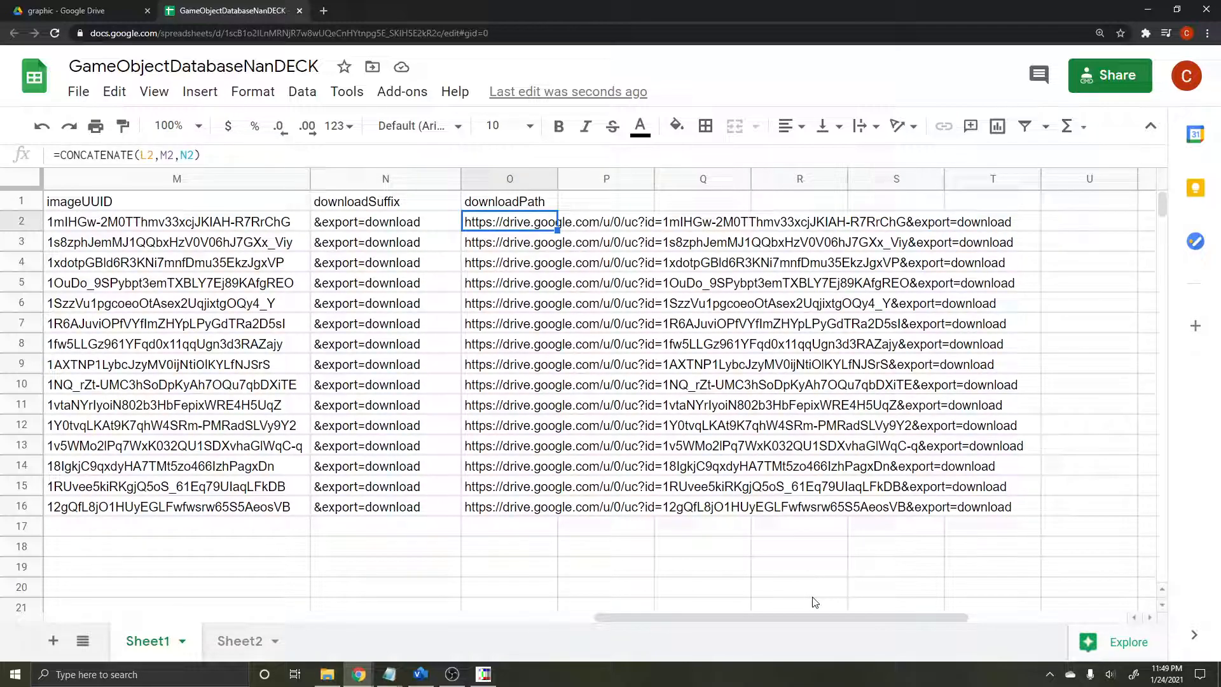
{"action": "key", "text": "Left"}
{"action": "key", "text": "Left"}
{"action": "key", "text": "Left"}
{"action": "key", "text": "Left"}
{"action": "key", "text": "Left"}
{"action": "key", "text": "Left"}
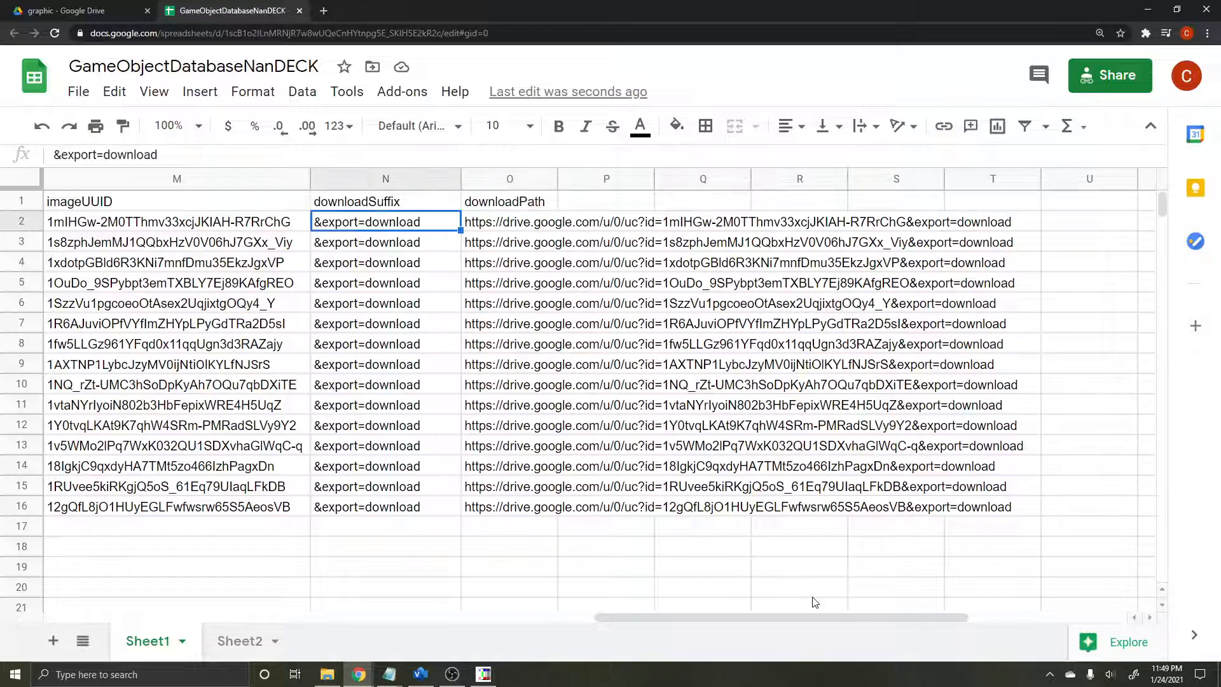
{"action": "key", "text": "Right"}
{"action": "key", "text": "Right"}
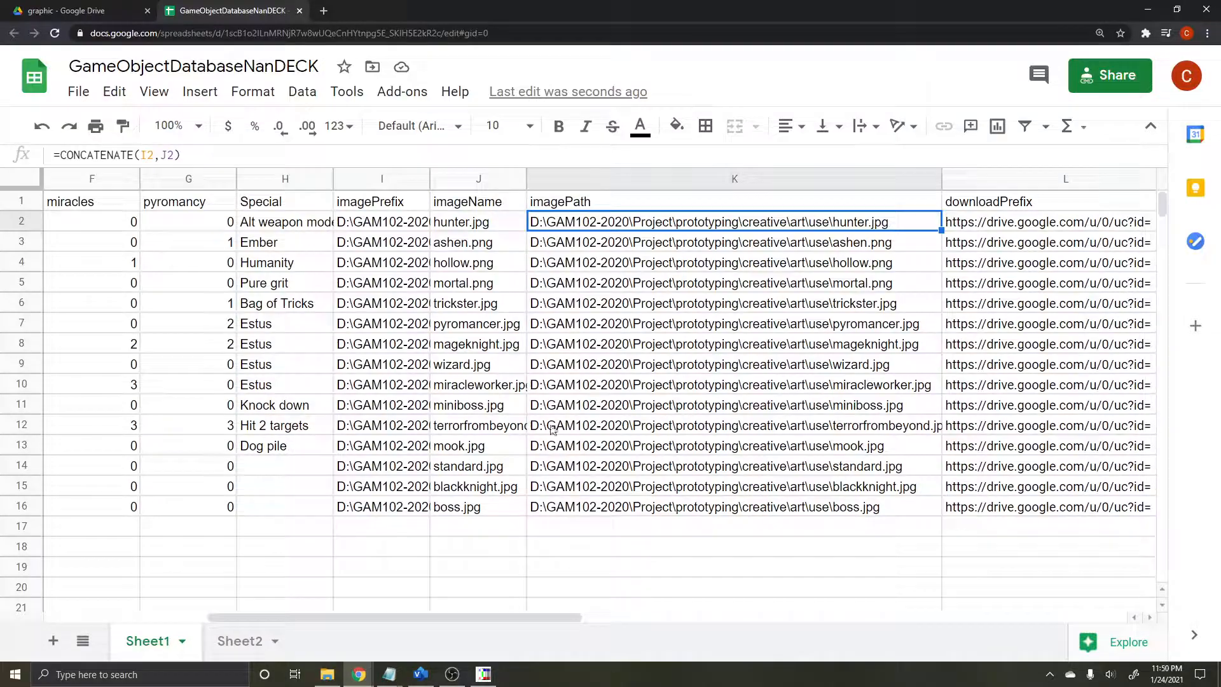
Step: Switch to nanDECK and review the LINK line that references the Google Sheet's ID in the nanDECK_pipelineDemo.txt script
{"action": "left_click", "coordinate": [484, 674]}
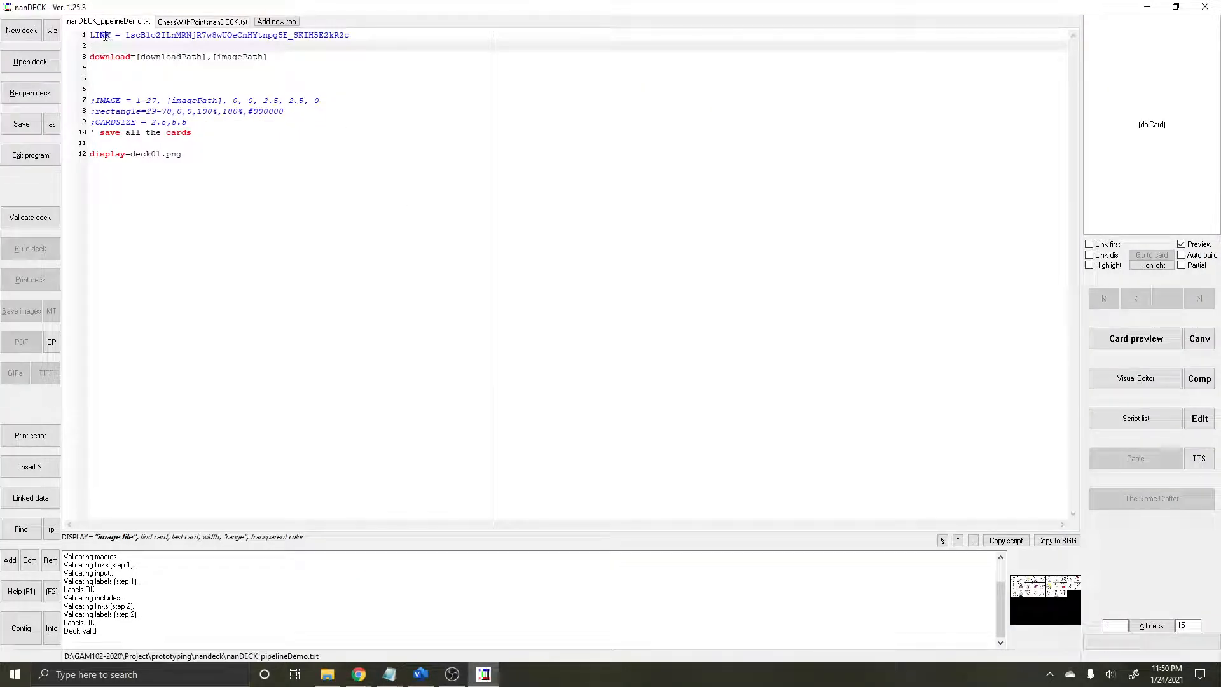
{"action": "left_click_drag", "start_coordinate": [91, 35], "coordinate": [373, 39]}
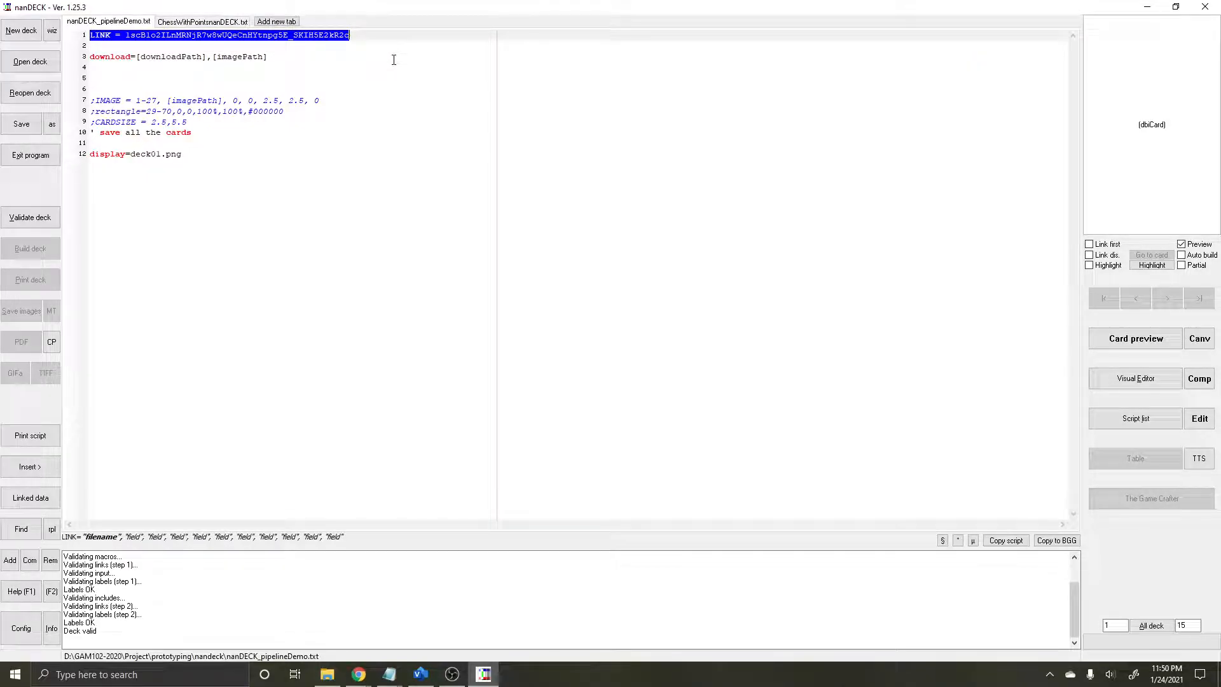
{"action": "left_click", "coordinate": [394, 60]}
{"action": "left_click_drag", "start_coordinate": [378, 38], "coordinate": [126, 23]}
{"action": "left_click", "coordinate": [360, 38]}
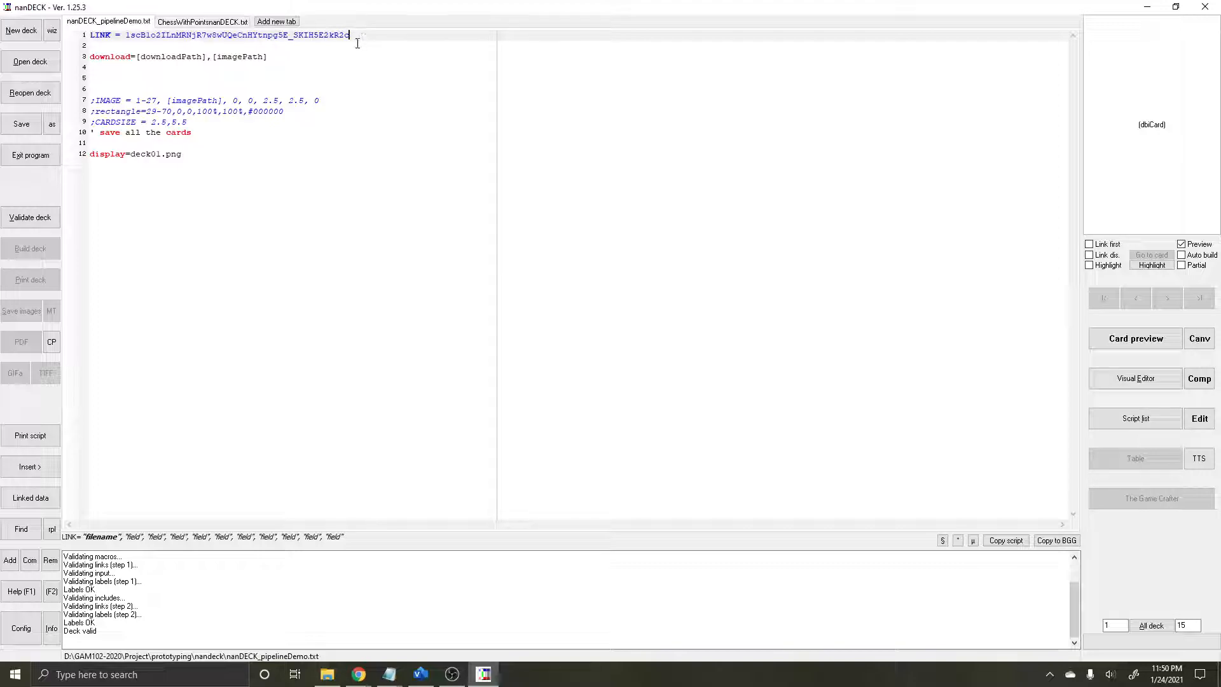
Step: Examine the download line's two parameters, the [downloadPath] URL and the [imagePath] file name
{"action": "left_click_drag", "start_coordinate": [315, 58], "coordinate": [92, 65]}
{"action": "left_click", "coordinate": [162, 66]}
{"action": "left_click_drag", "start_coordinate": [274, 58], "coordinate": [87, 59]}
{"action": "left_click", "coordinate": [119, 59]}
{"action": "double_click", "coordinate": [119, 58]}
{"action": "left_click", "coordinate": [317, 58]}
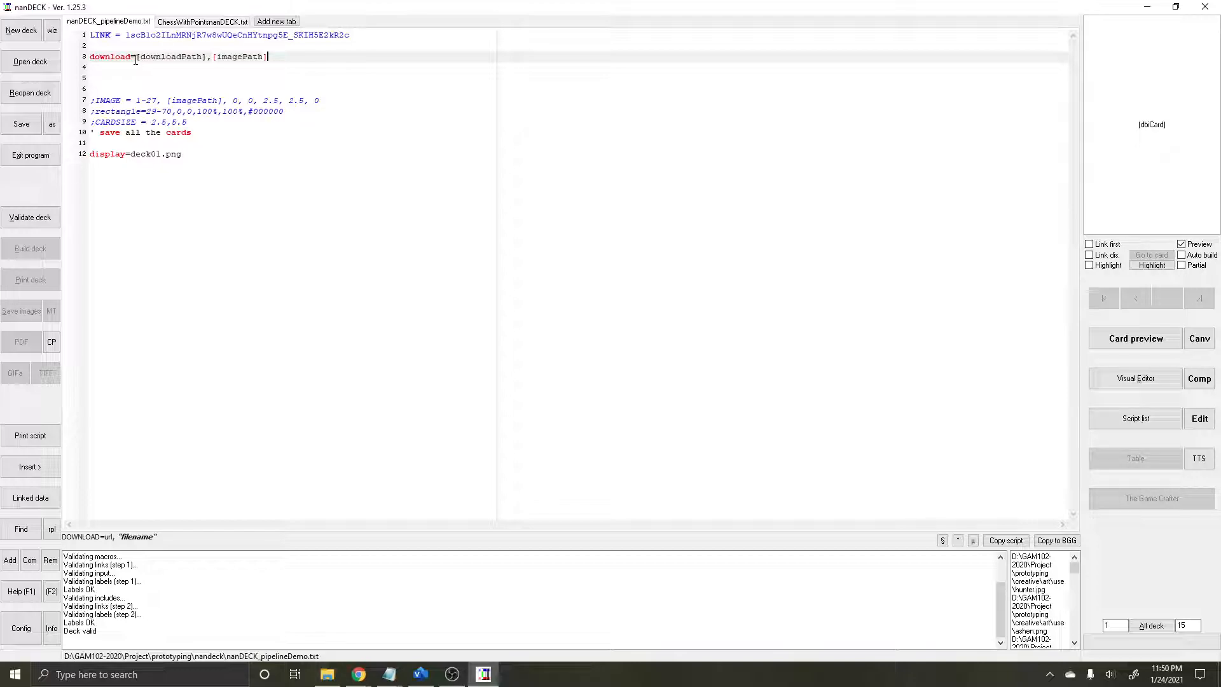
{"action": "left_click_drag", "start_coordinate": [137, 57], "coordinate": [207, 57]}
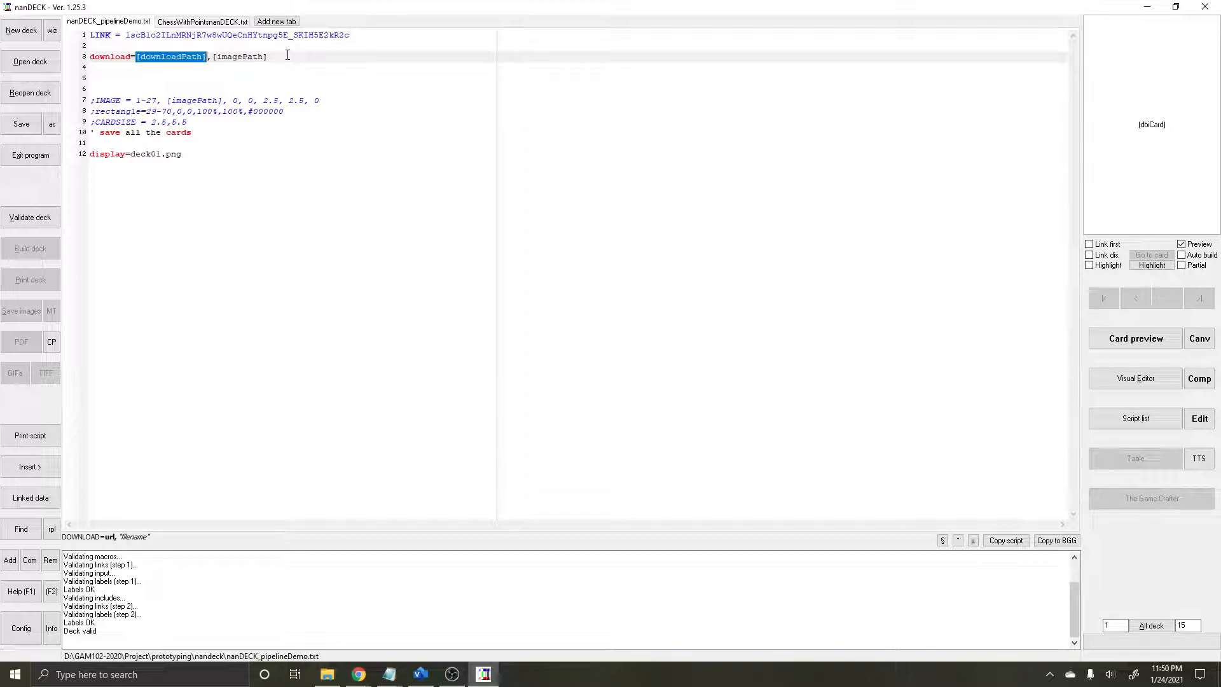
{"action": "left_click_drag", "start_coordinate": [276, 58], "coordinate": [212, 57]}
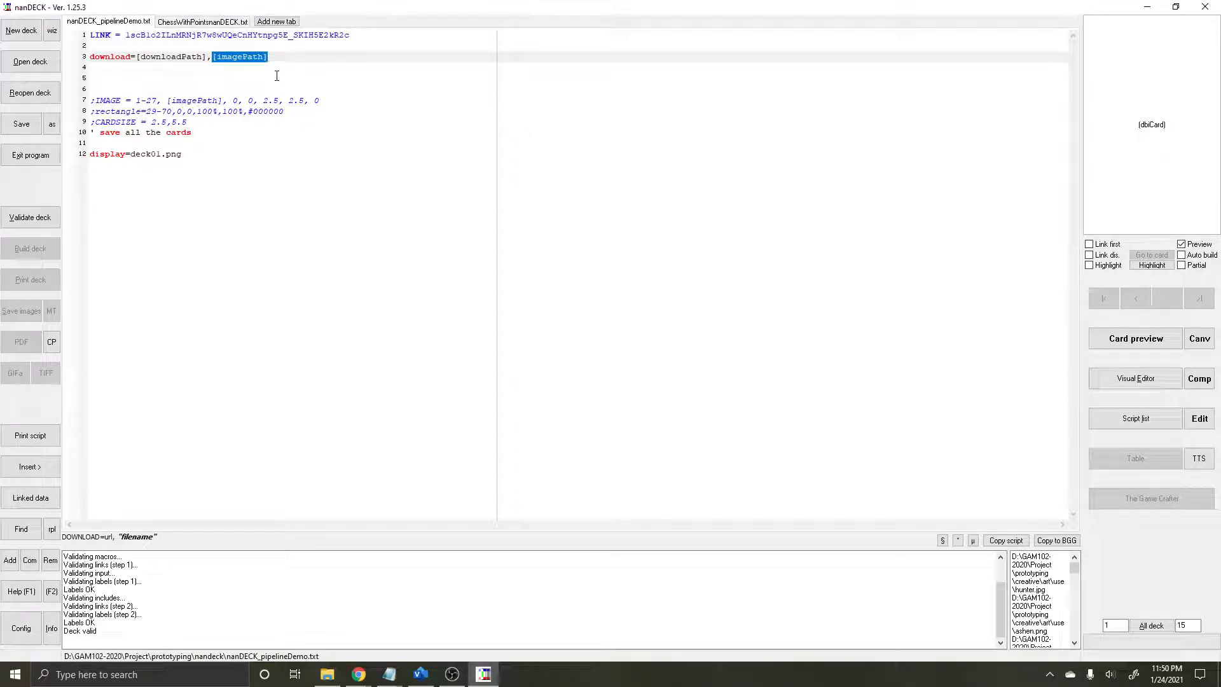
{"action": "left_click", "coordinate": [298, 76]}
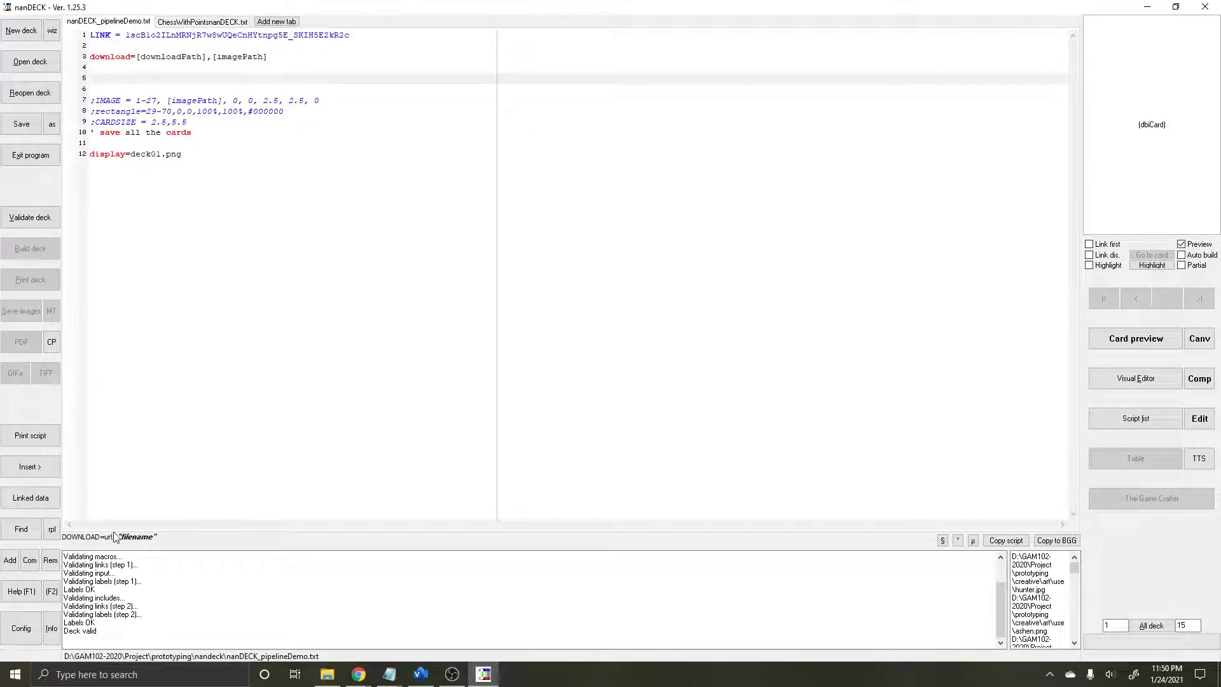
Step: Review the display=deck01.png line and the parameters its directive accepts
{"action": "left_click", "coordinate": [326, 122]}
{"action": "left_click", "coordinate": [318, 145]}
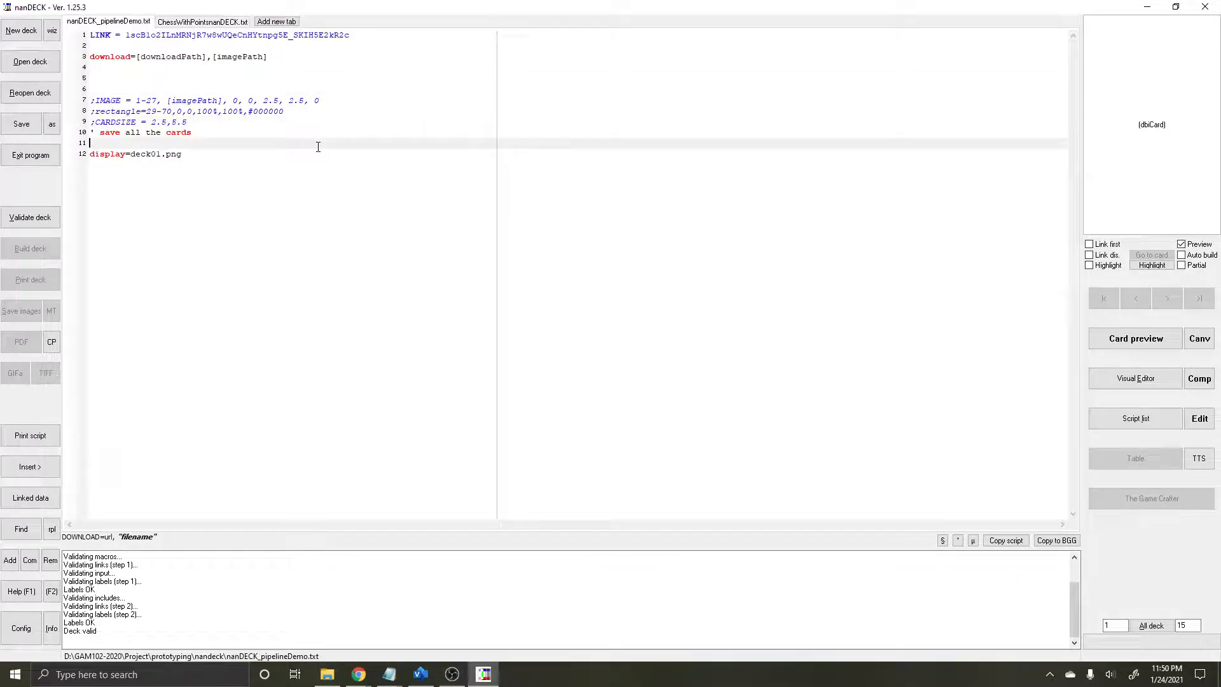
{"action": "left_click", "coordinate": [286, 157]}
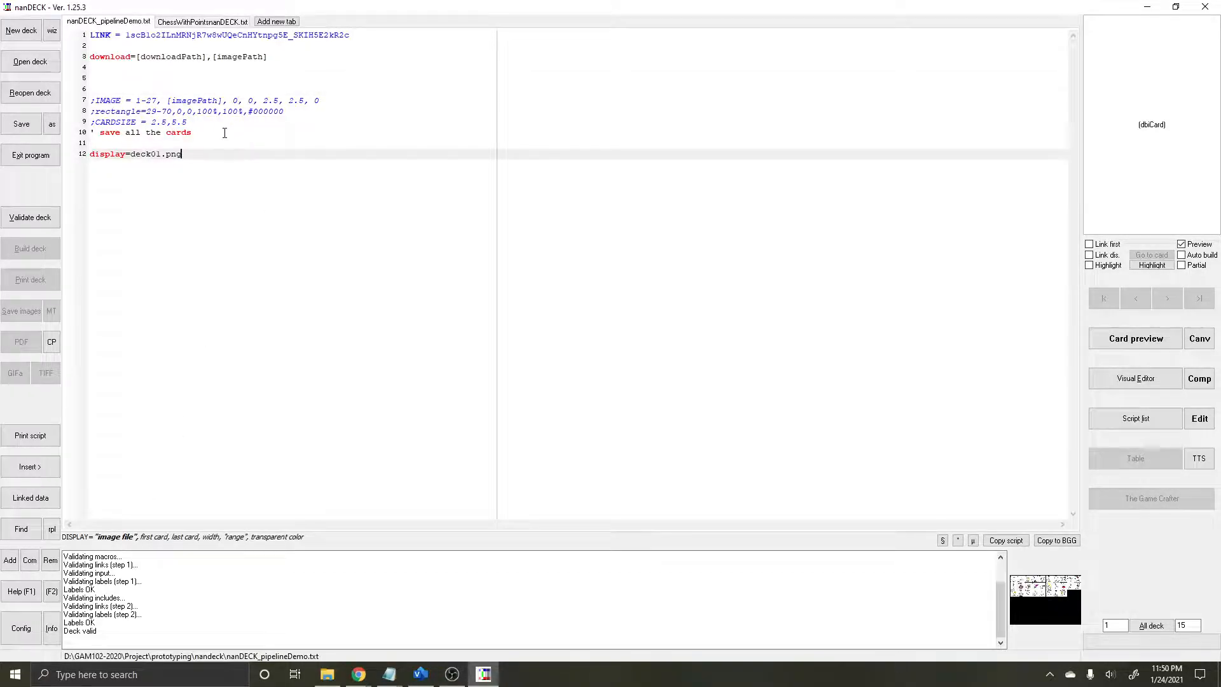
{"action": "left_click", "coordinate": [300, 134]}
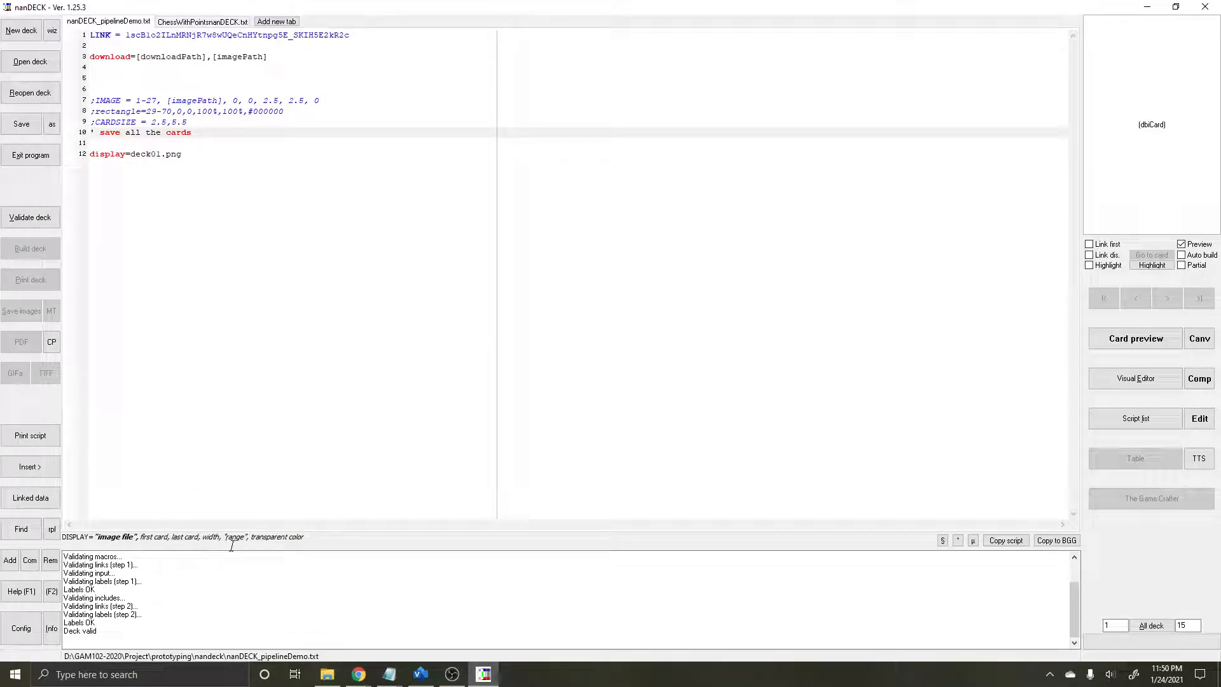
{"action": "left_click", "coordinate": [169, 154]}
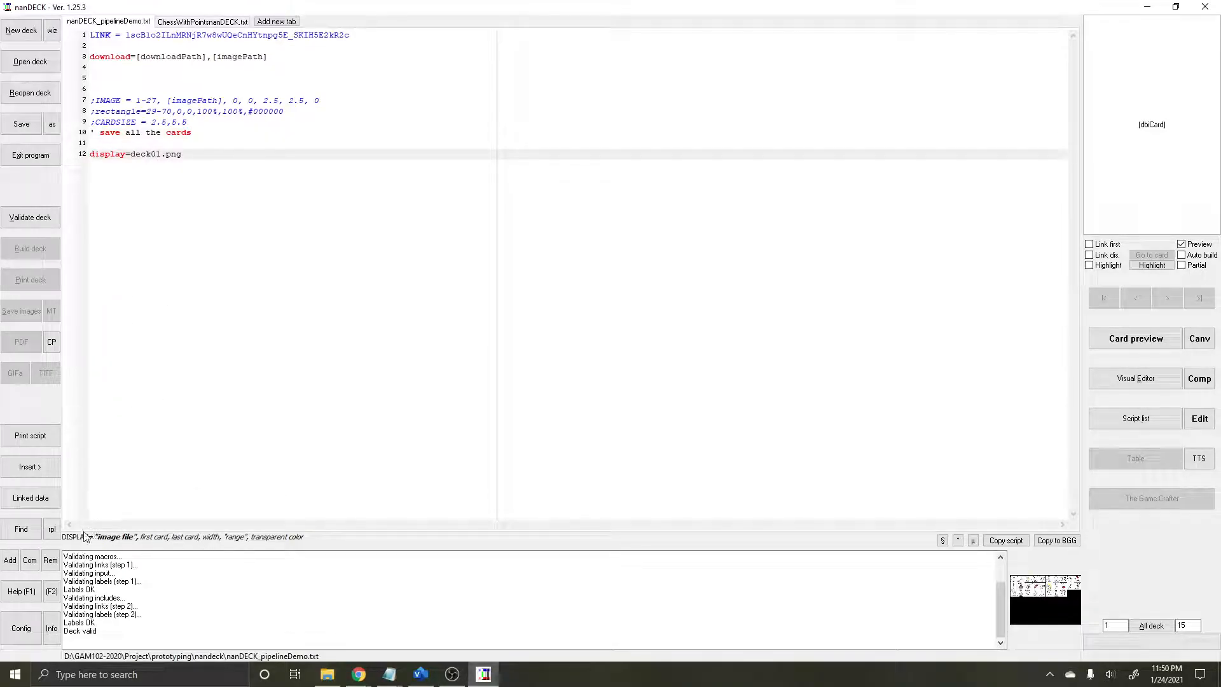
Step: Check which linked sheet values the downloadPath and imagePath fields of the download line resolve to
{"action": "left_click", "coordinate": [283, 60]}
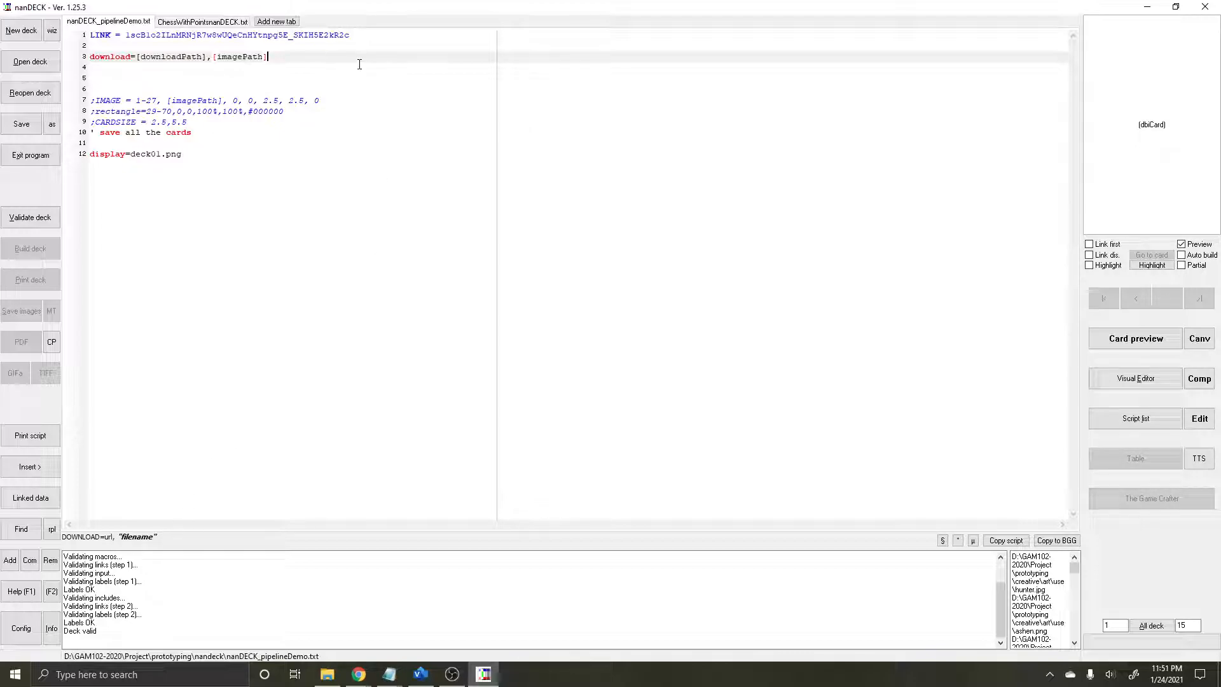
{"action": "mouse_move", "coordinate": [360, 679]}
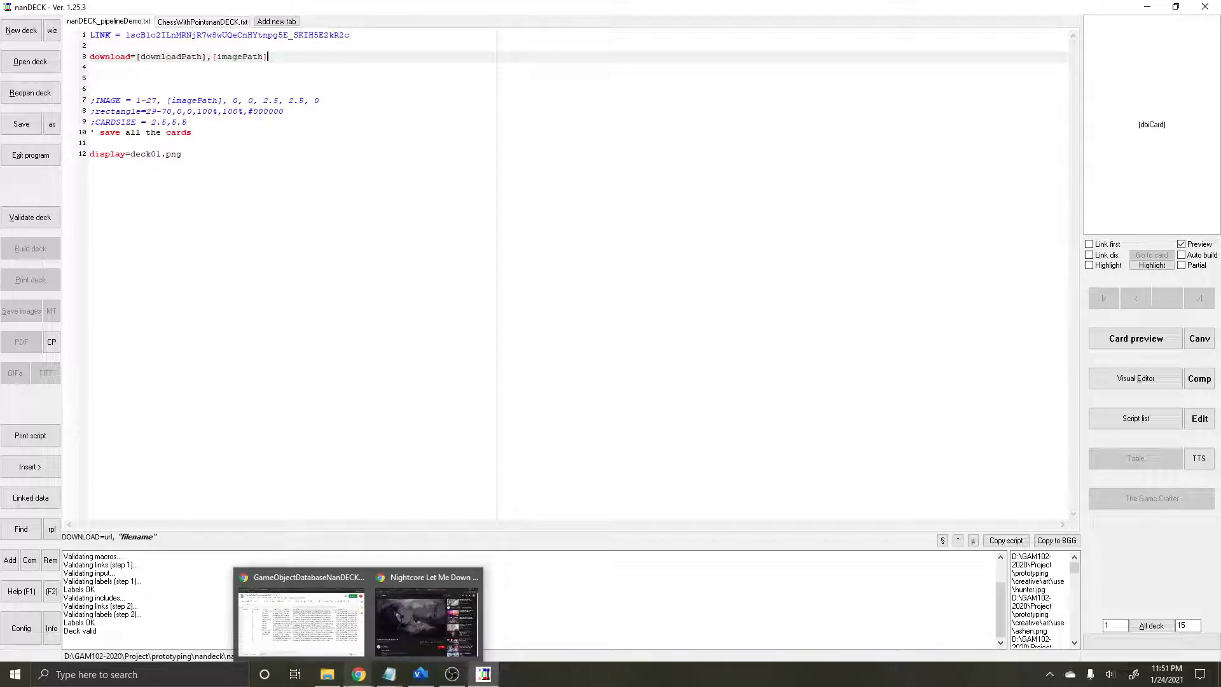
{"action": "double_click", "coordinate": [173, 61]}
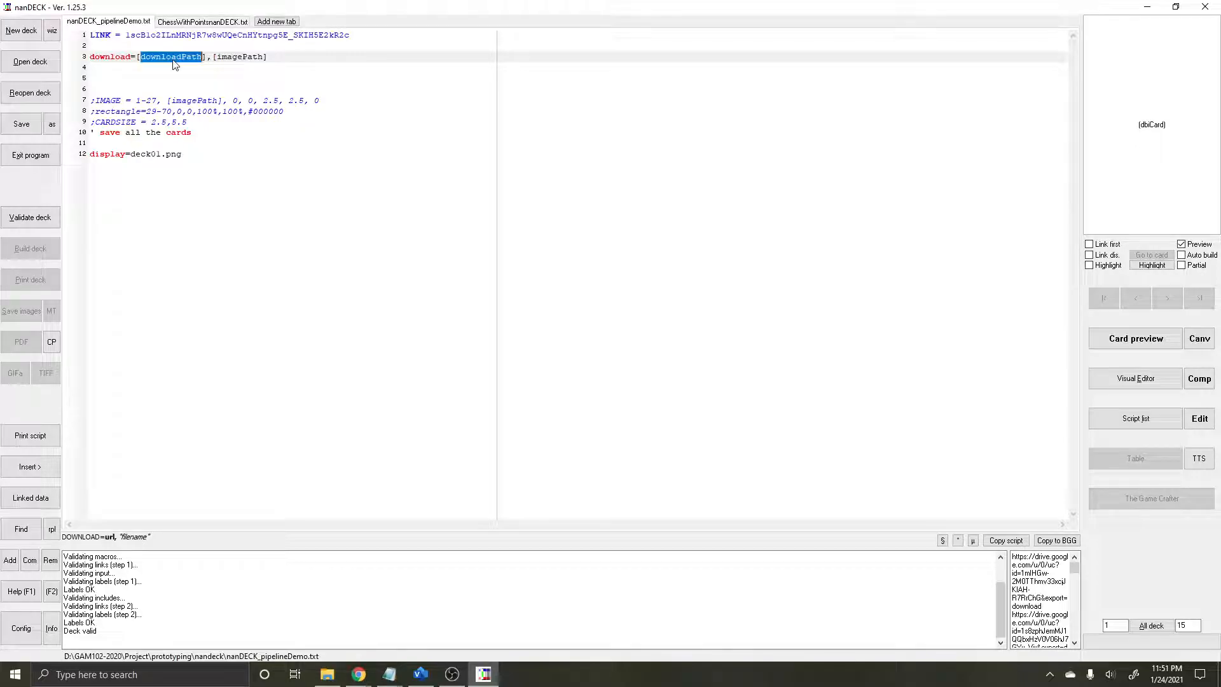
{"action": "double_click", "coordinate": [239, 56]}
{"action": "left_click", "coordinate": [304, 229]}
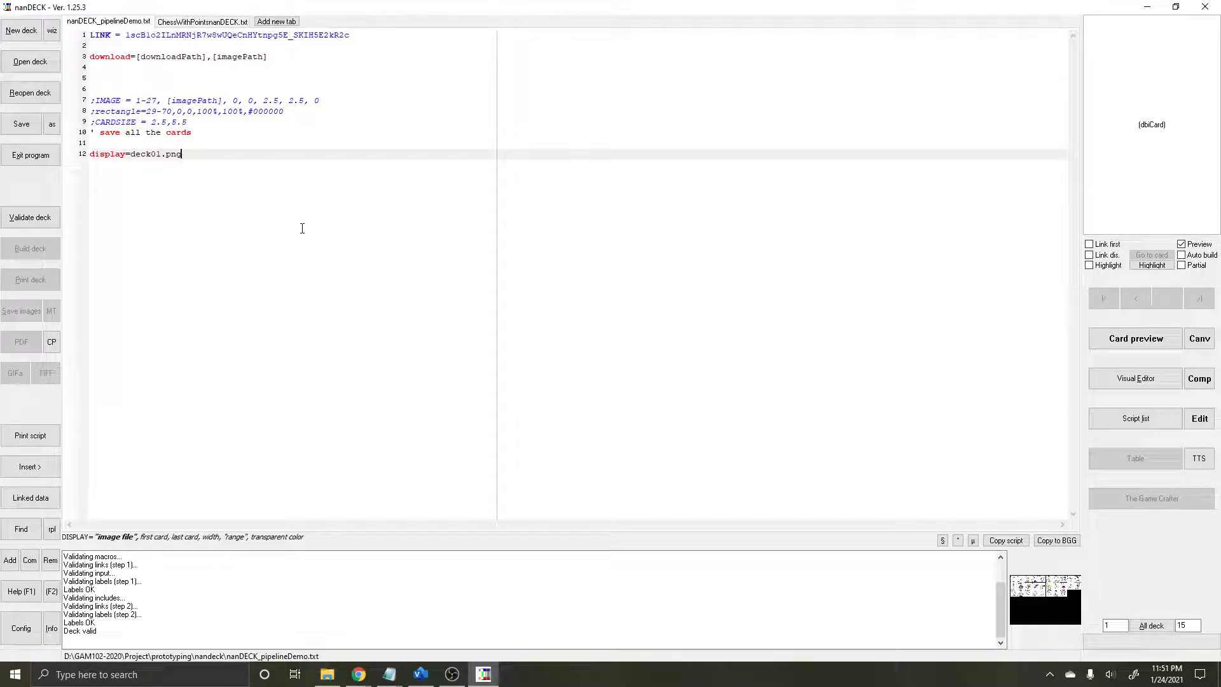
Step: Open the deck script's linked data in the browser and return to the already open GameObjectDatabaseNanDECK sheet
{"action": "left_click", "coordinate": [51, 503]}
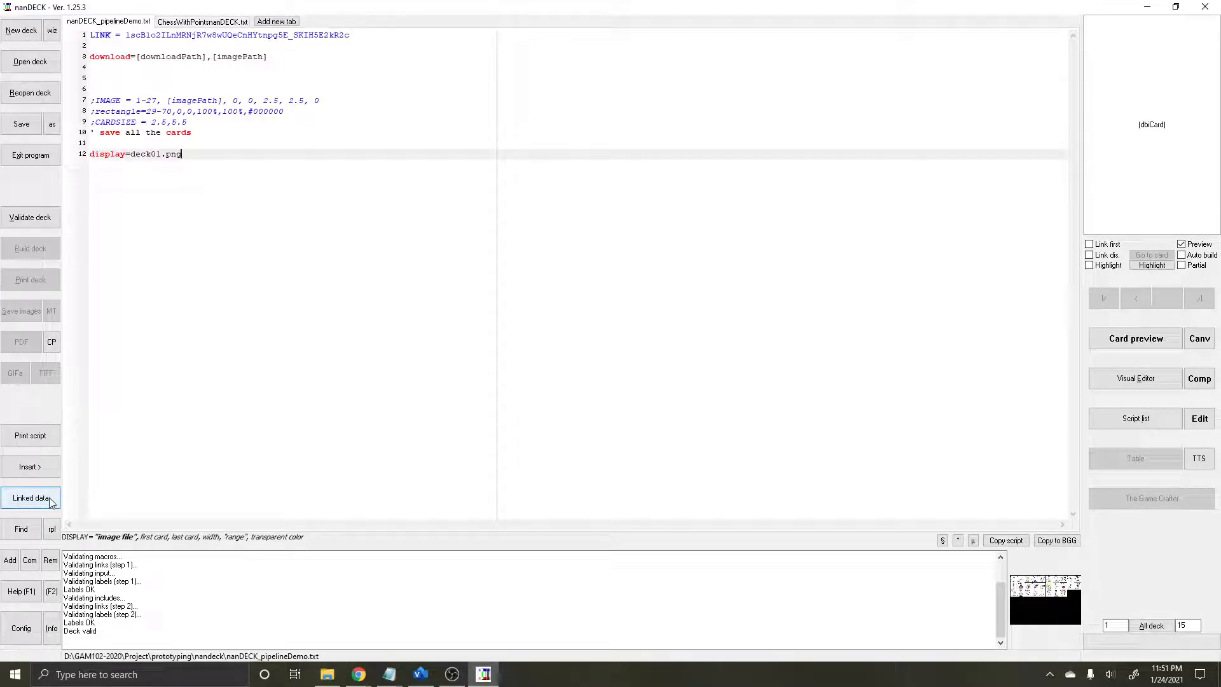
{"action": "left_click", "coordinate": [113, 496]}
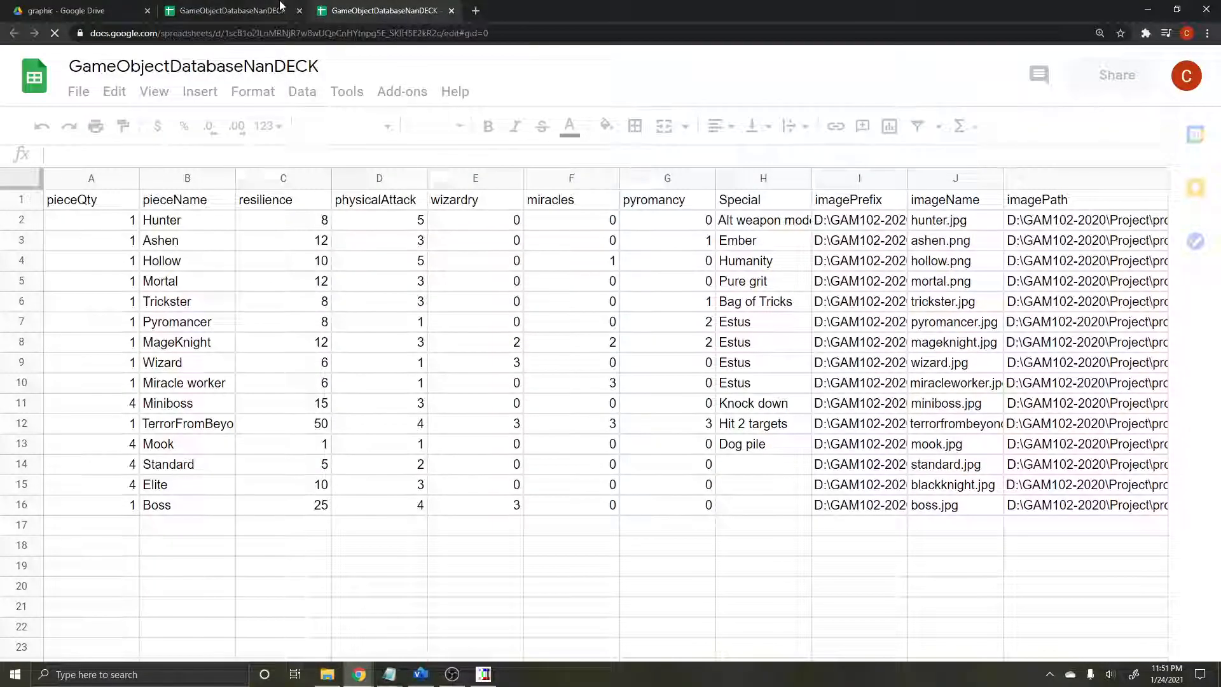
{"action": "left_click", "coordinate": [295, 5]}
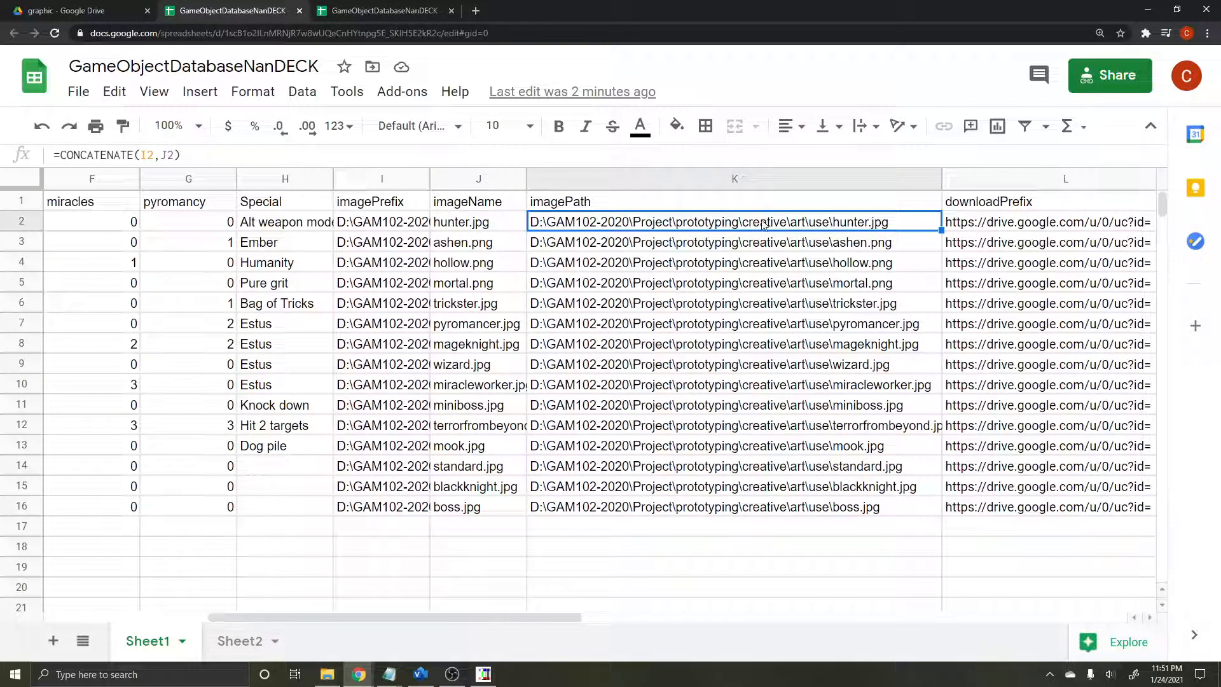
Step: Examine how row 2's downloadPrefix, imageUUID and downloadSuffix cells combine into downloadPath, and return to the row's first cell
{"action": "left_click", "coordinate": [993, 222]}
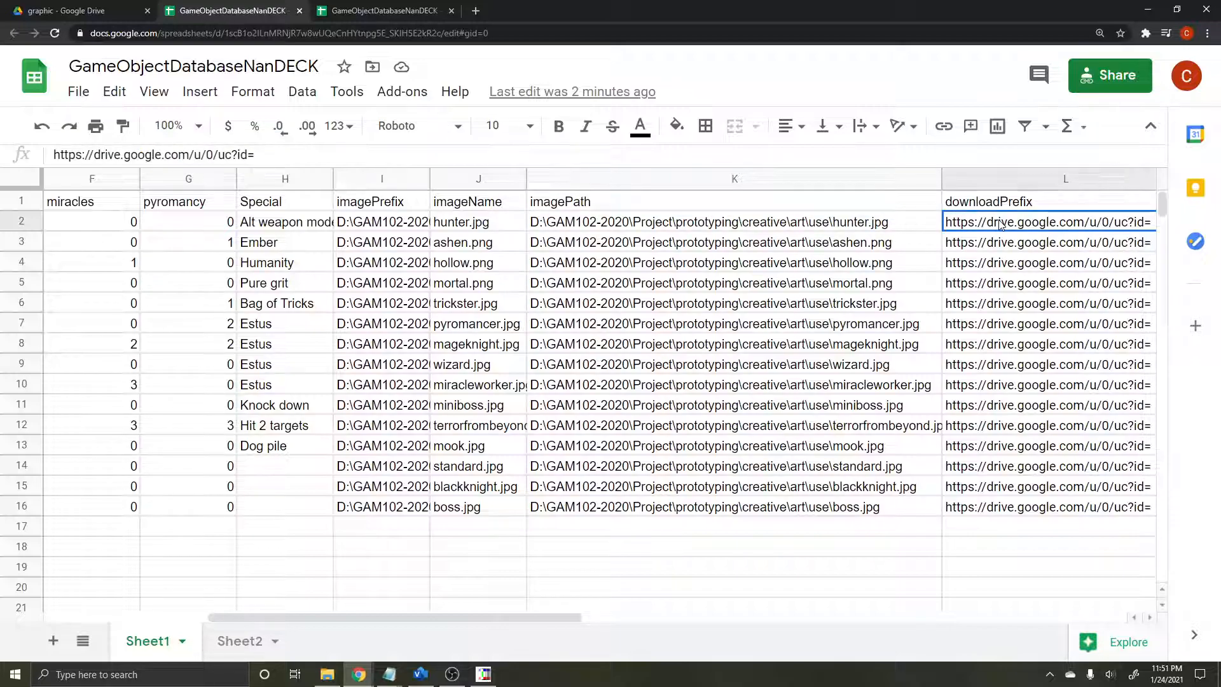
{"action": "key", "text": "Right"}
{"action": "key", "text": "Right"}
{"action": "key", "text": "Right"}
{"action": "key", "text": "Right"}
{"action": "key", "text": "Right"}
{"action": "key", "text": "Left"}
{"action": "key", "text": "Left"}
{"action": "key", "text": "Right"}
{"action": "key", "text": "Right"}
{"action": "key", "text": "Right"}
{"action": "key", "text": "Right"}
{"action": "key", "text": "Left"}
{"action": "key", "text": "Left"}
{"action": "key", "text": "Left"}
{"action": "key", "text": "Left"}
{"action": "key", "text": "Left"}
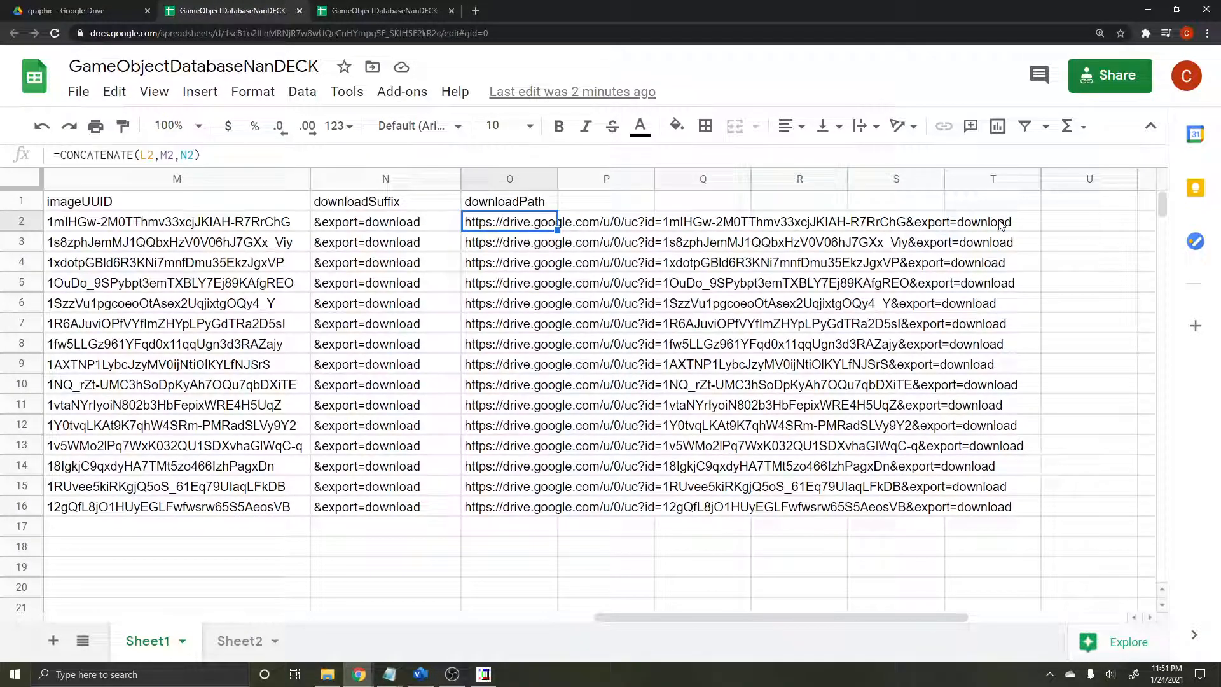
{"action": "key", "text": "Home"}
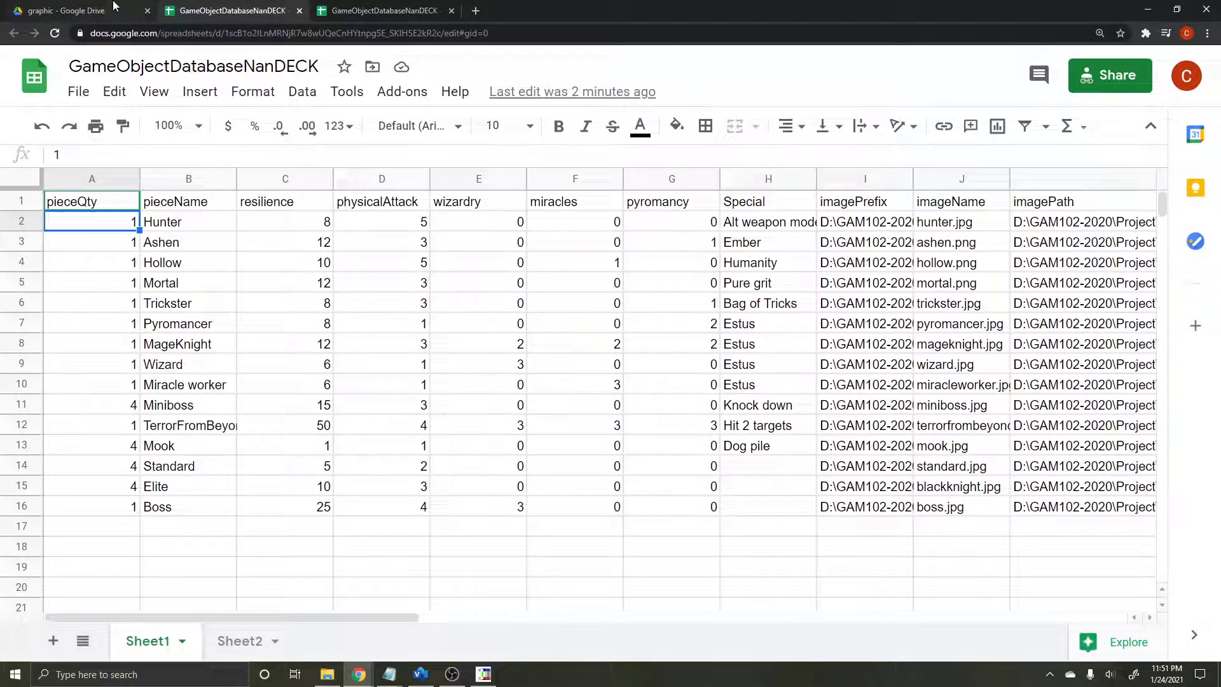
Step: Validate the nanDECK_pipelineDemo.txt deck in nanDECK to run its download line, and check the images in the art\use folder
{"action": "left_click", "coordinate": [480, 676]}
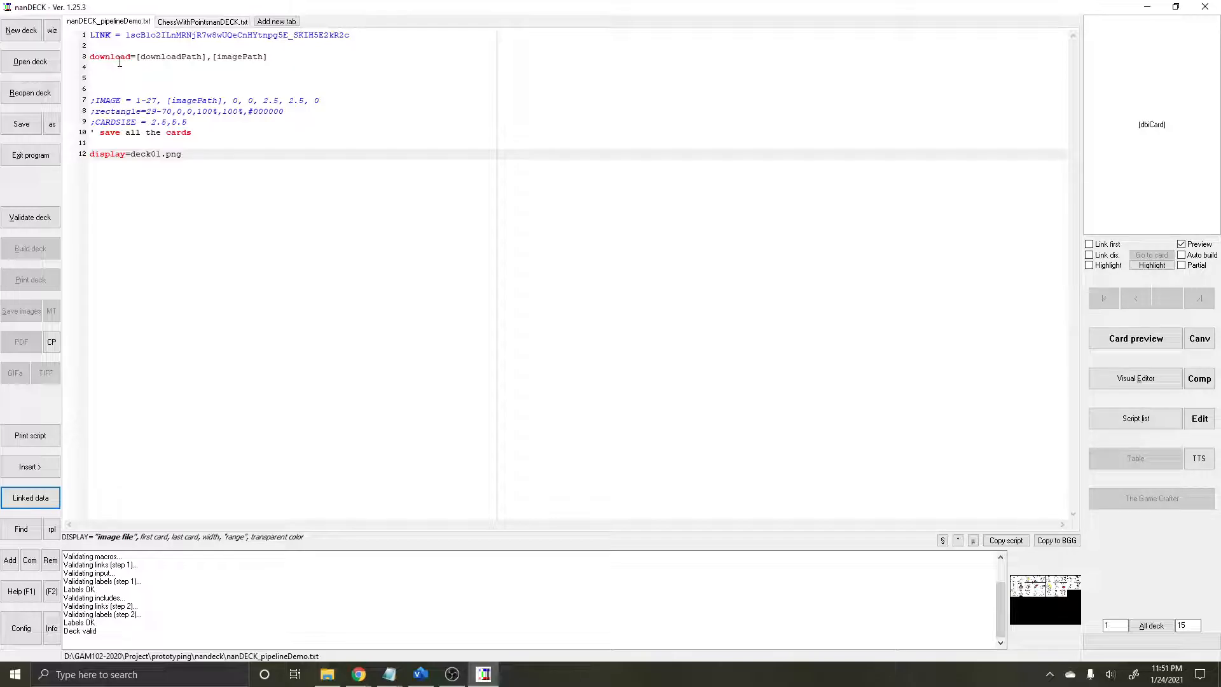
{"action": "left_click", "coordinate": [175, 58]}
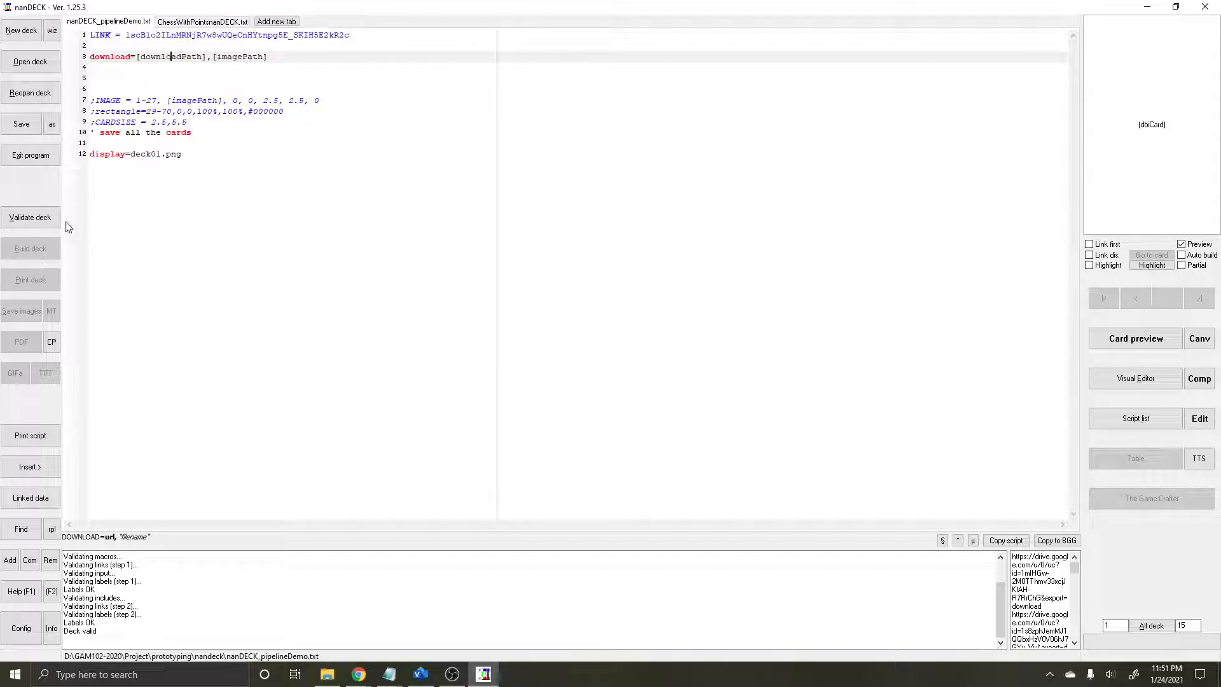
{"action": "left_click", "coordinate": [40, 222]}
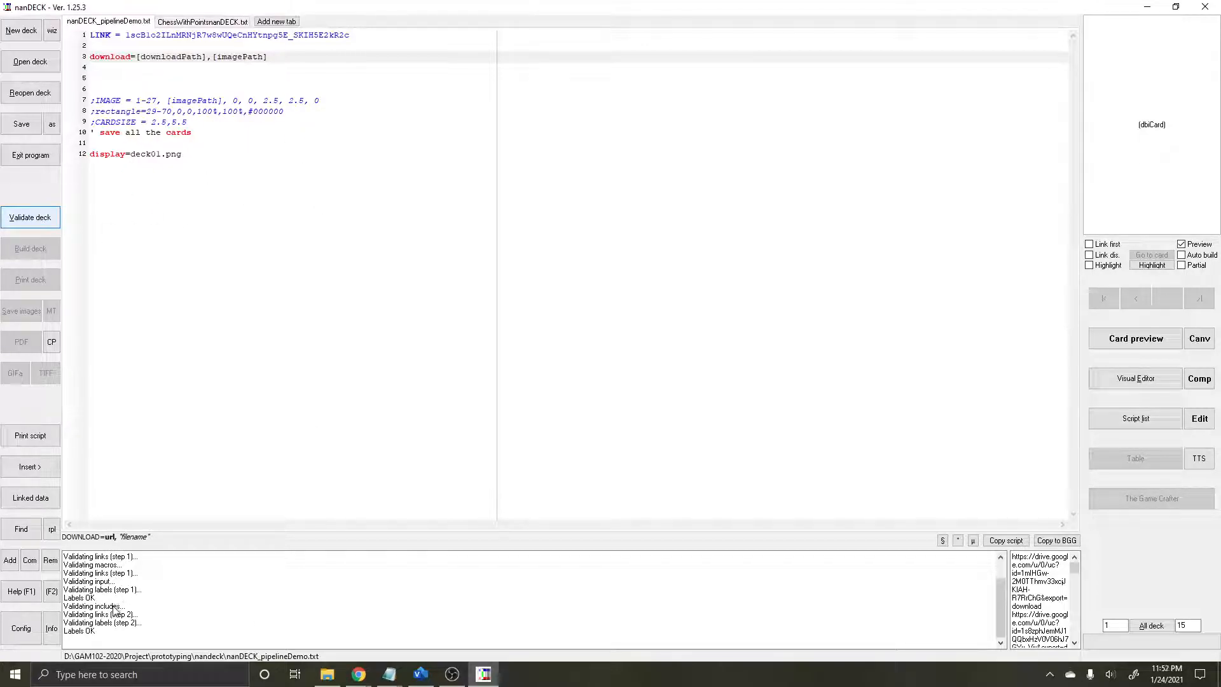
{"action": "left_click", "coordinate": [325, 676]}
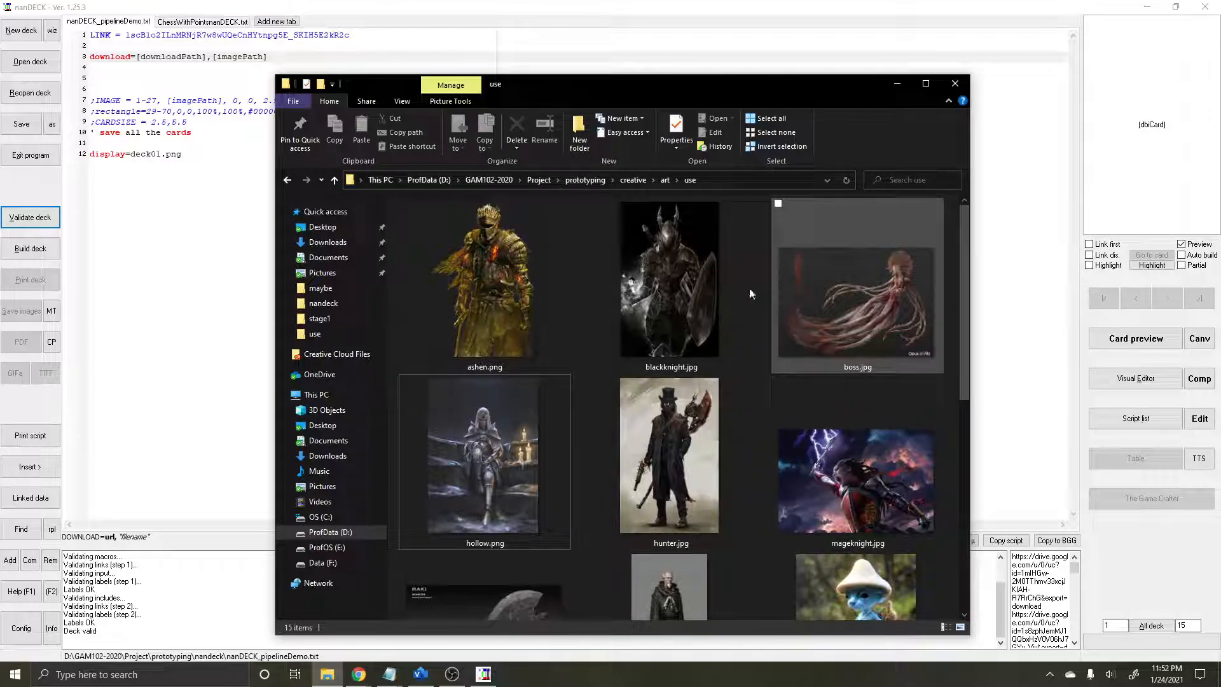
Step: Check the pipeline diagram in Visio, return to nanDECK and open the Visual Editor for the deck
{"action": "left_click", "coordinate": [420, 674]}
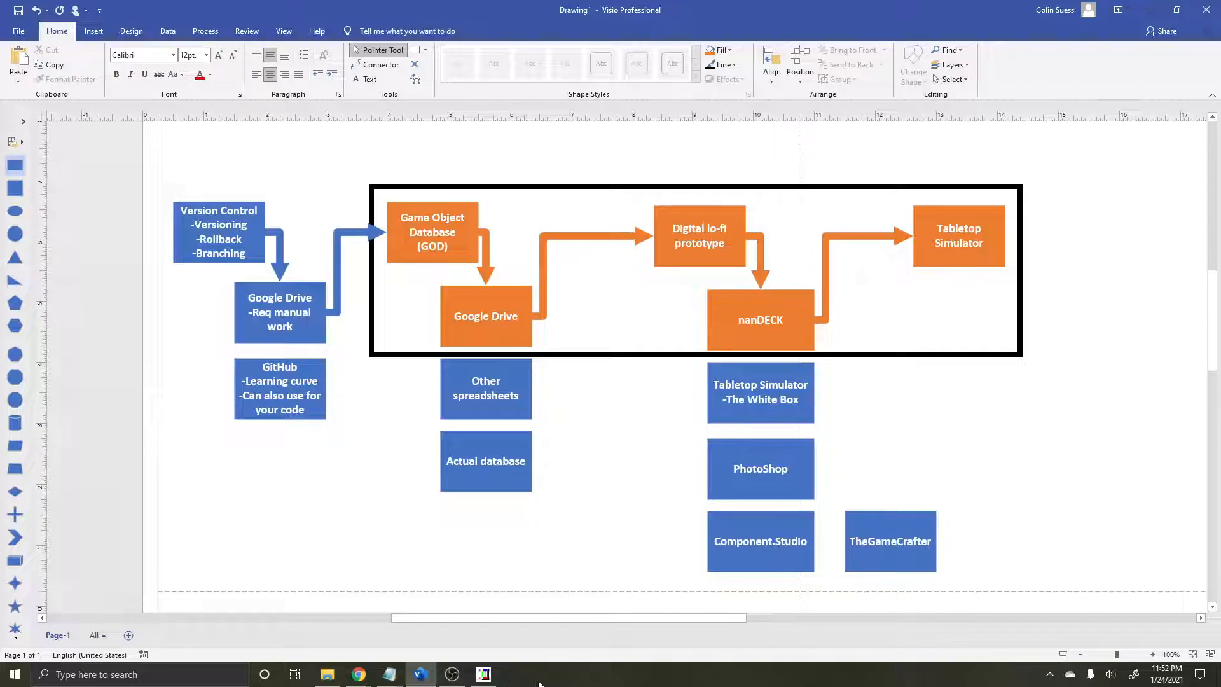
{"action": "left_click", "coordinate": [490, 676]}
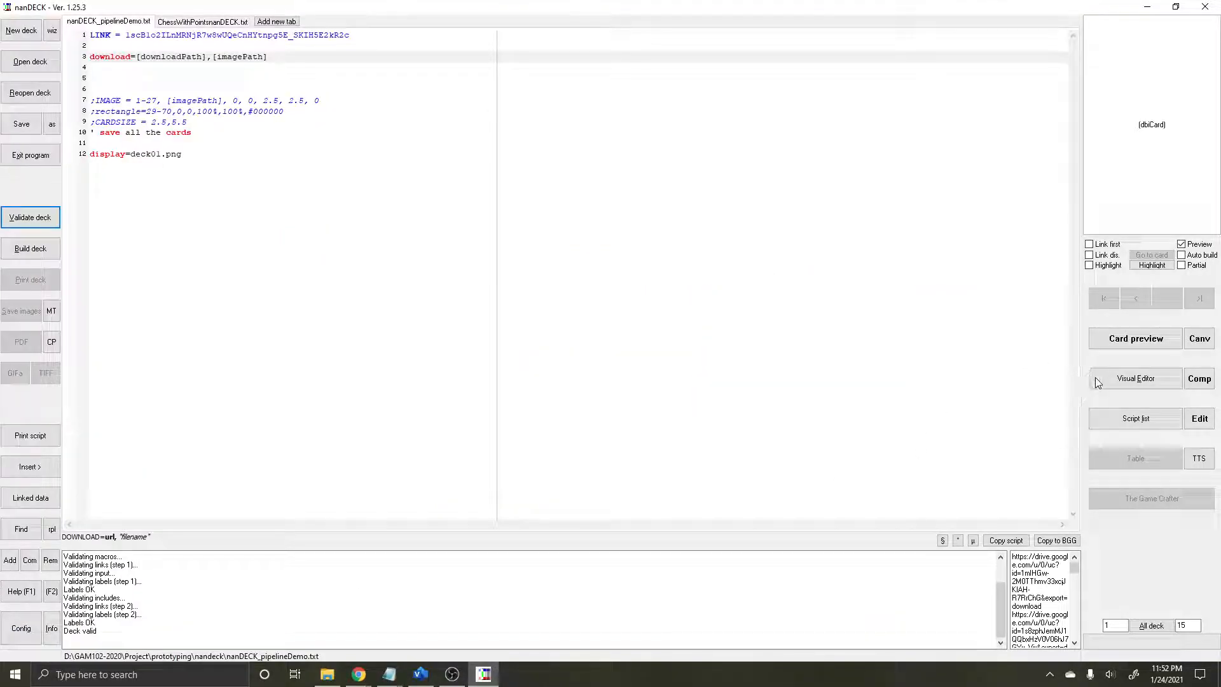
{"action": "left_click", "coordinate": [1148, 387]}
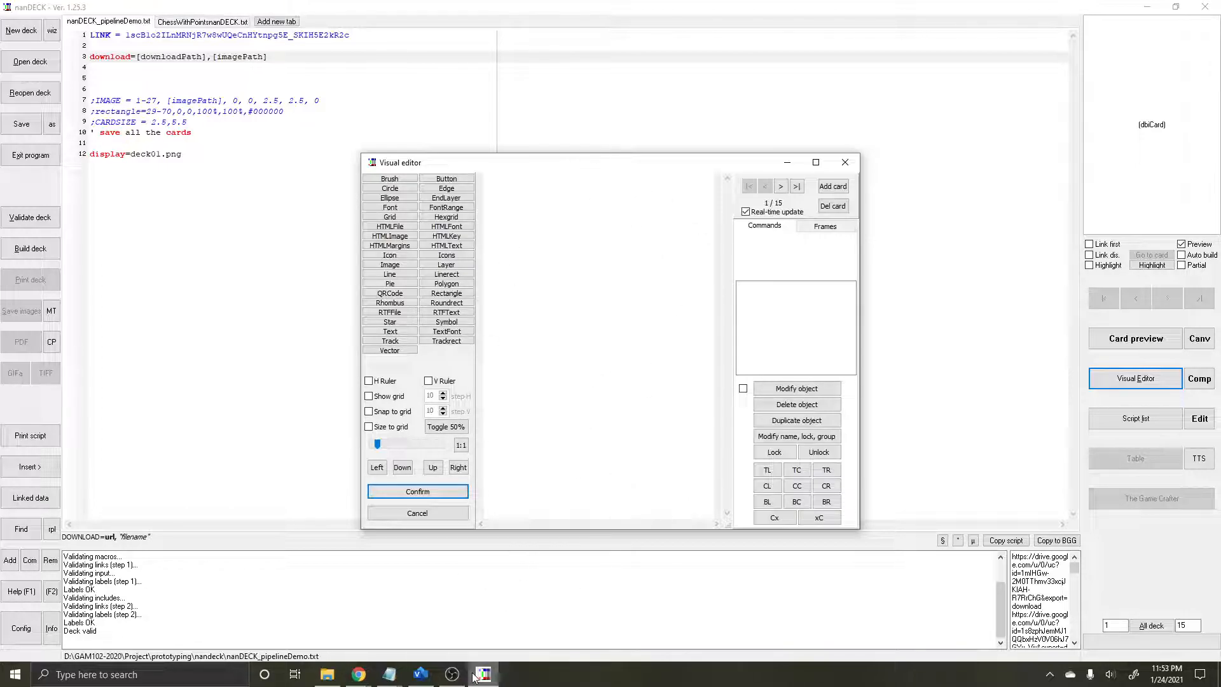
{"action": "mouse_move", "coordinate": [461, 677]}
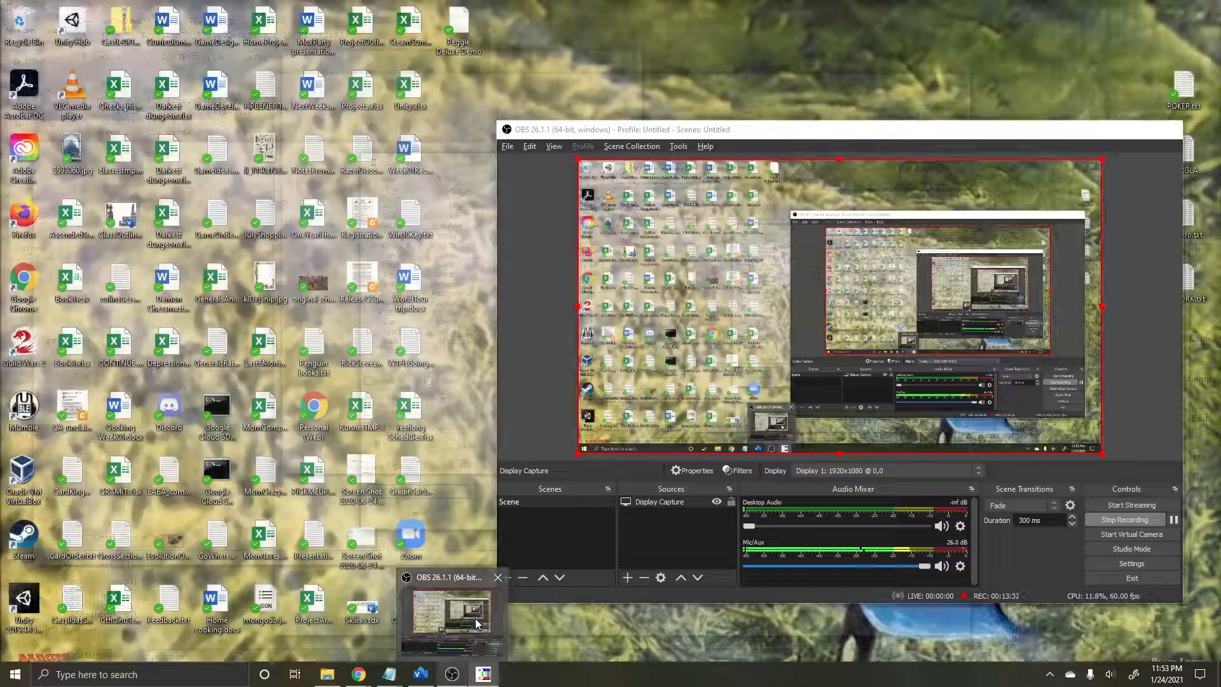
{"action": "left_click", "coordinate": [475, 618]}
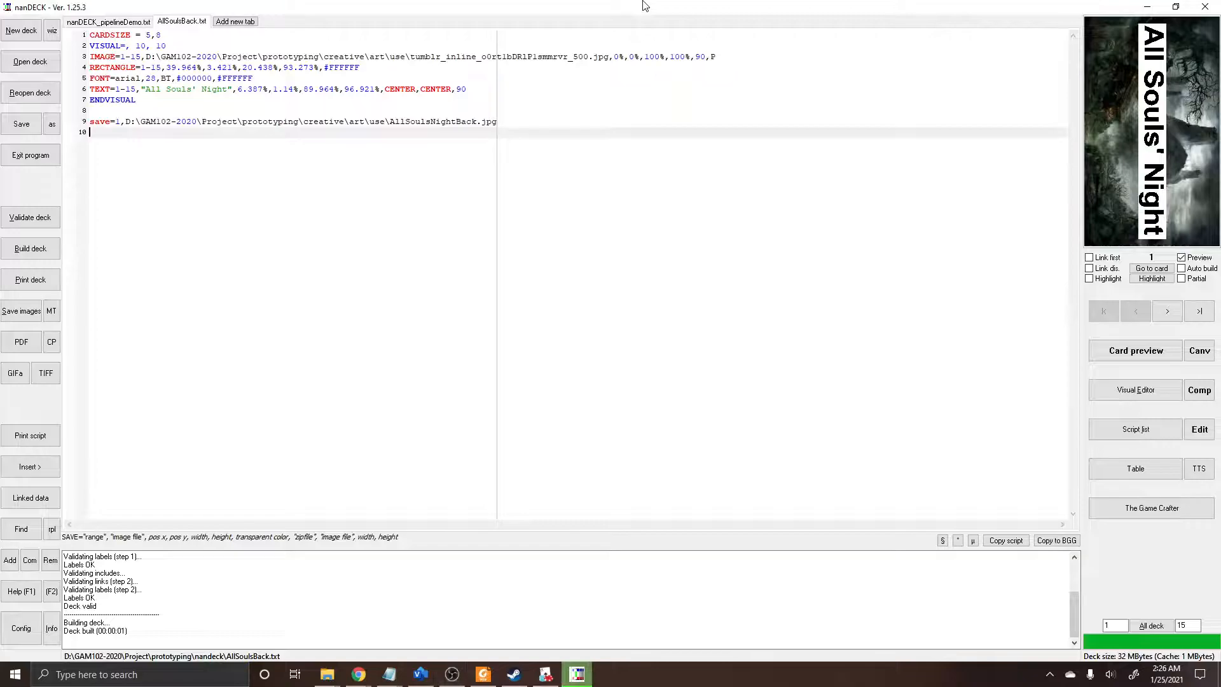
{"action": "left_click", "coordinate": [645, 7]}
Step: Preview the nanDECK_pipelineDemo.txt card layout on the Hunter card in the Visual Editor and return to the script
{"action": "left_click", "coordinate": [83, 23]}
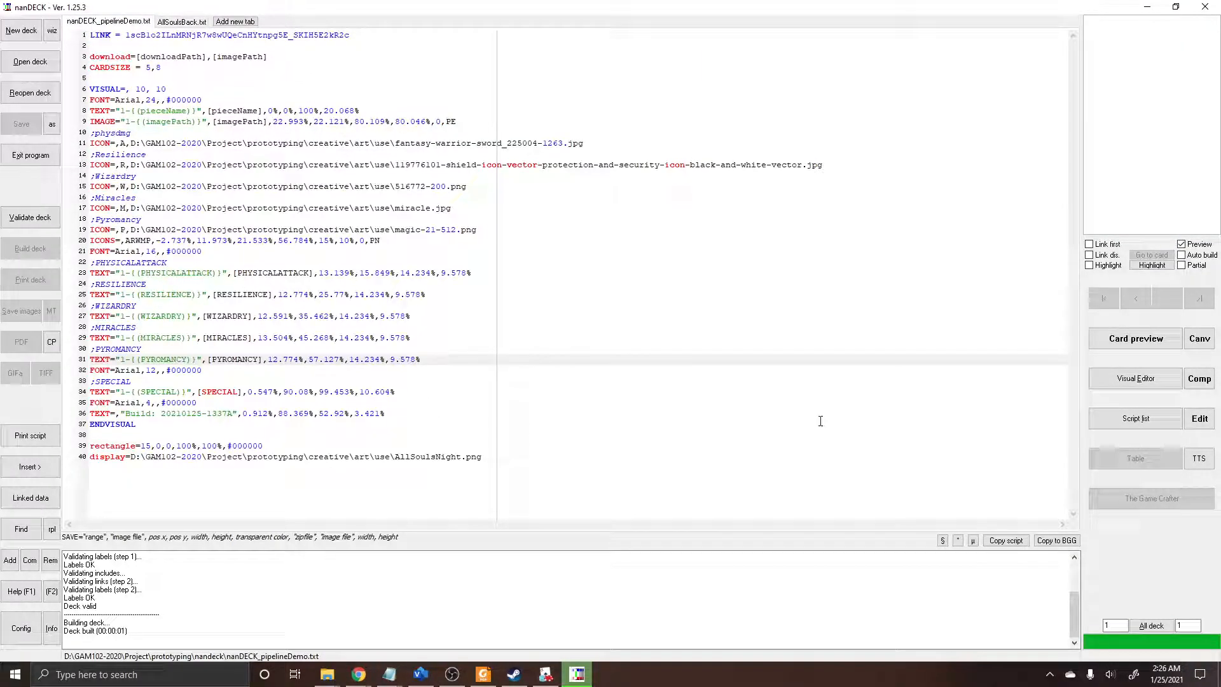
{"action": "left_click", "coordinate": [1161, 388]}
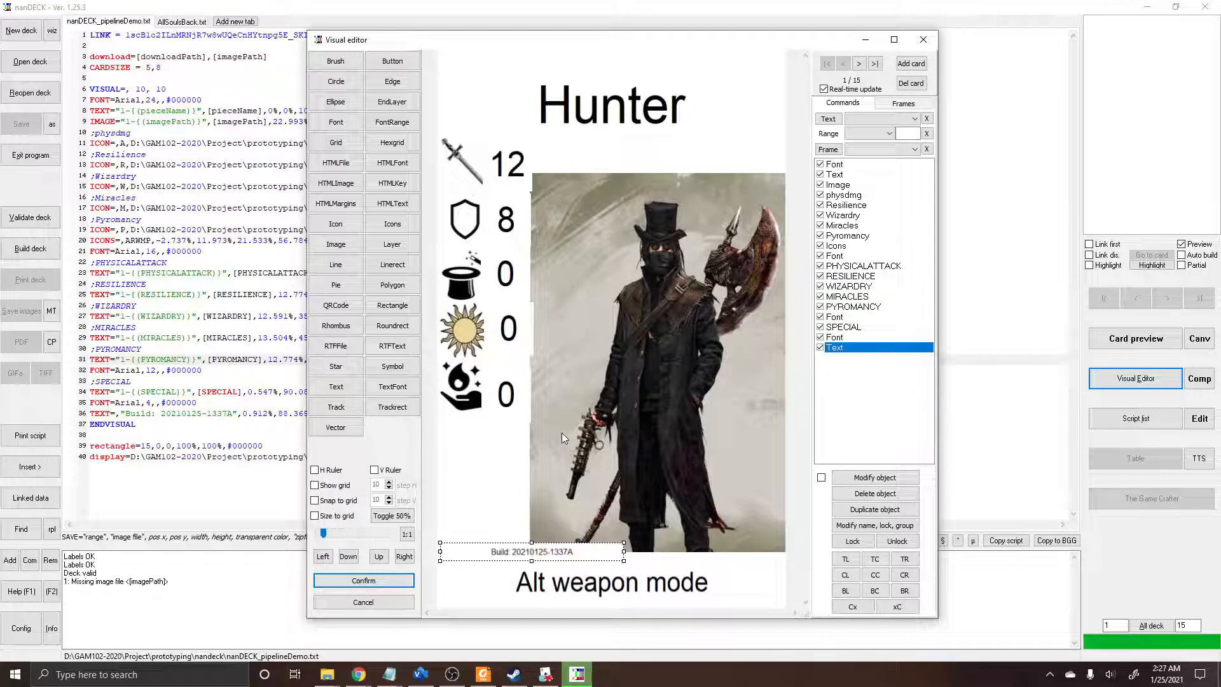
{"action": "left_click", "coordinate": [926, 41]}
{"action": "left_click", "coordinate": [614, 365]}
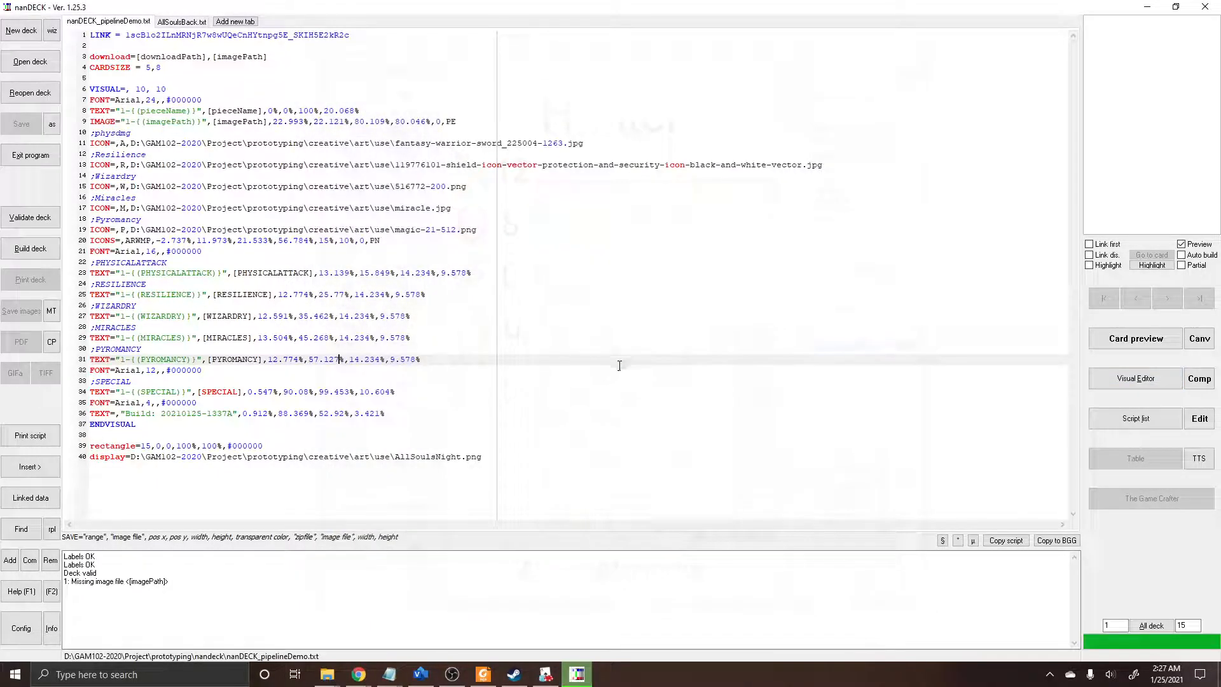
Step: Validate and build the nanDECK_pipelineDemo.txt deck
{"action": "left_click", "coordinate": [45, 226]}
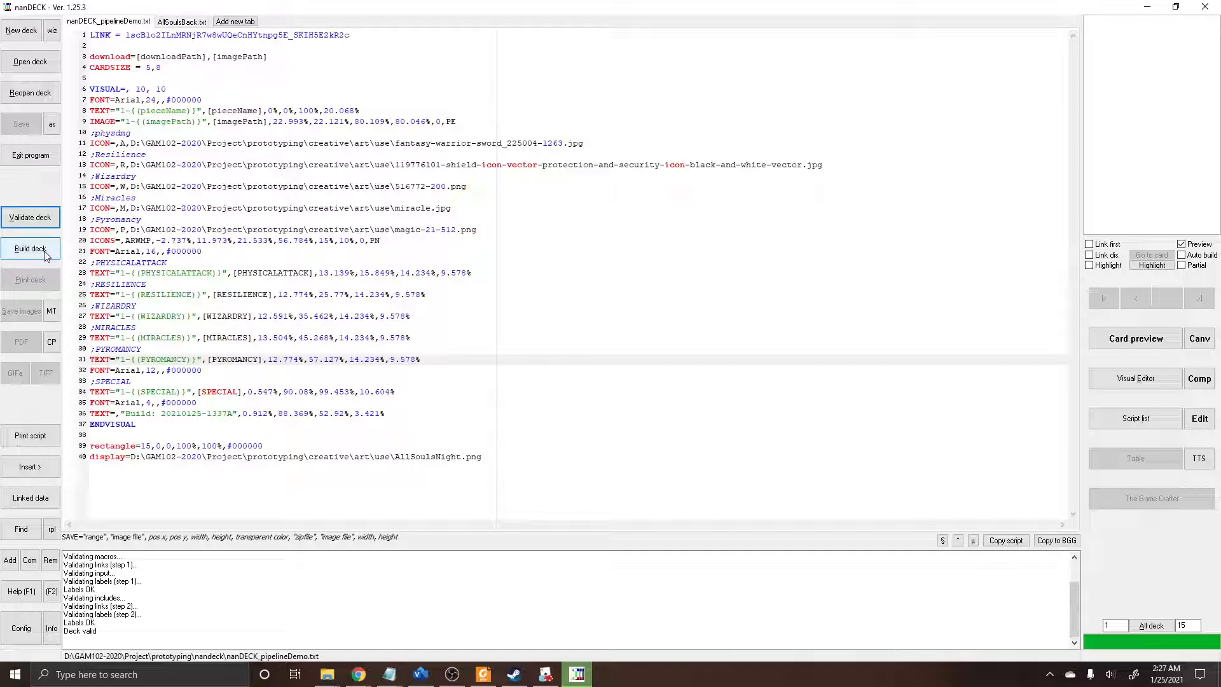
{"action": "left_click", "coordinate": [45, 250]}
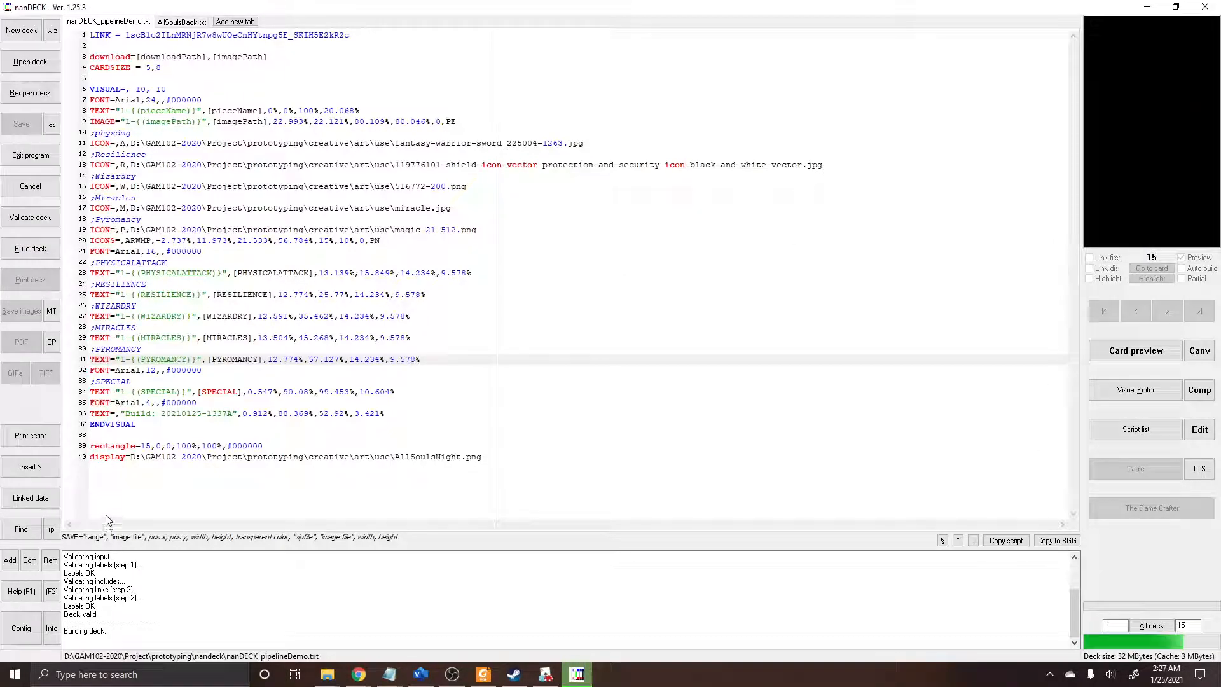
Step: Review the rectangle line for card 15 and the display line that outputs the deck as AllSoulsNight.png
{"action": "left_click_drag", "start_coordinate": [92, 448], "coordinate": [289, 442]}
{"action": "left_click", "coordinate": [291, 509]}
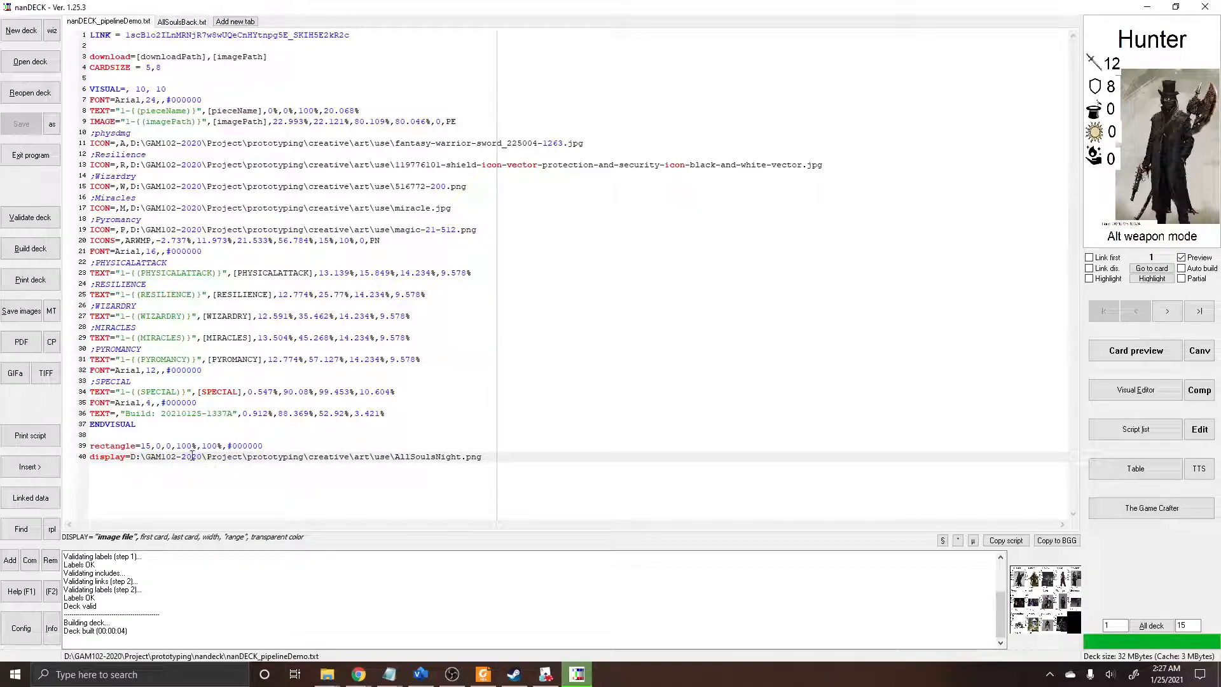
{"action": "double_click", "coordinate": [112, 445]}
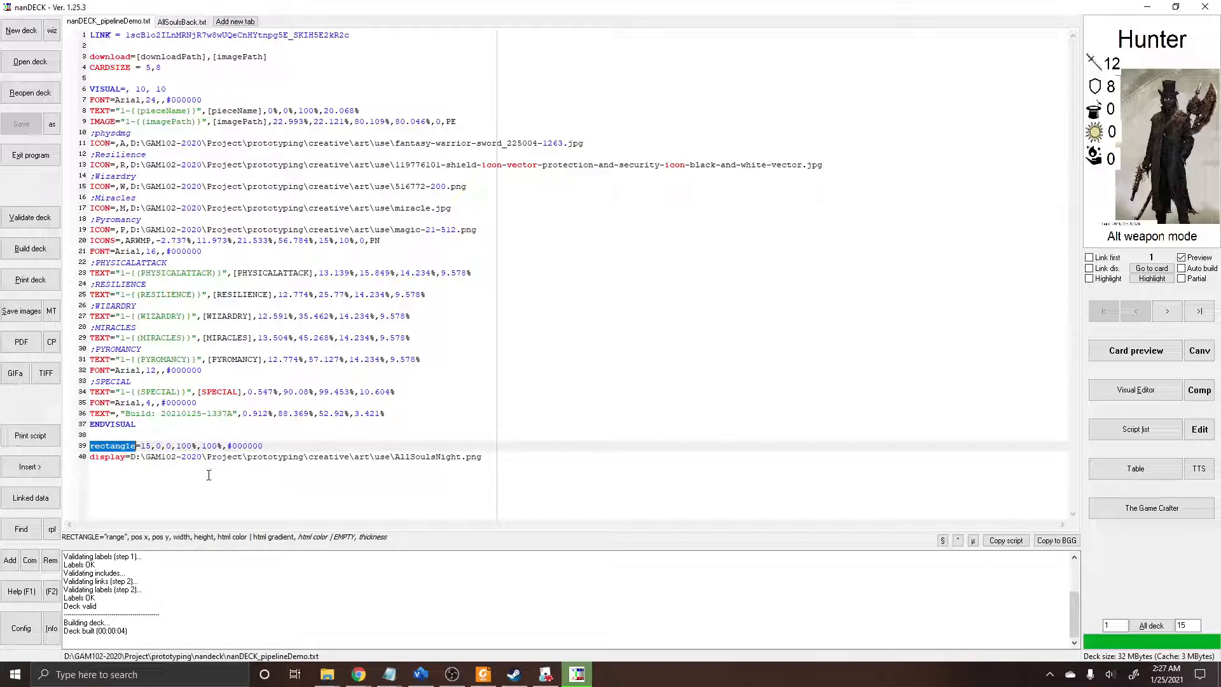
{"action": "key", "text": "Down"}
{"action": "key", "text": "Home"}
{"action": "key", "text": "shift+End"}
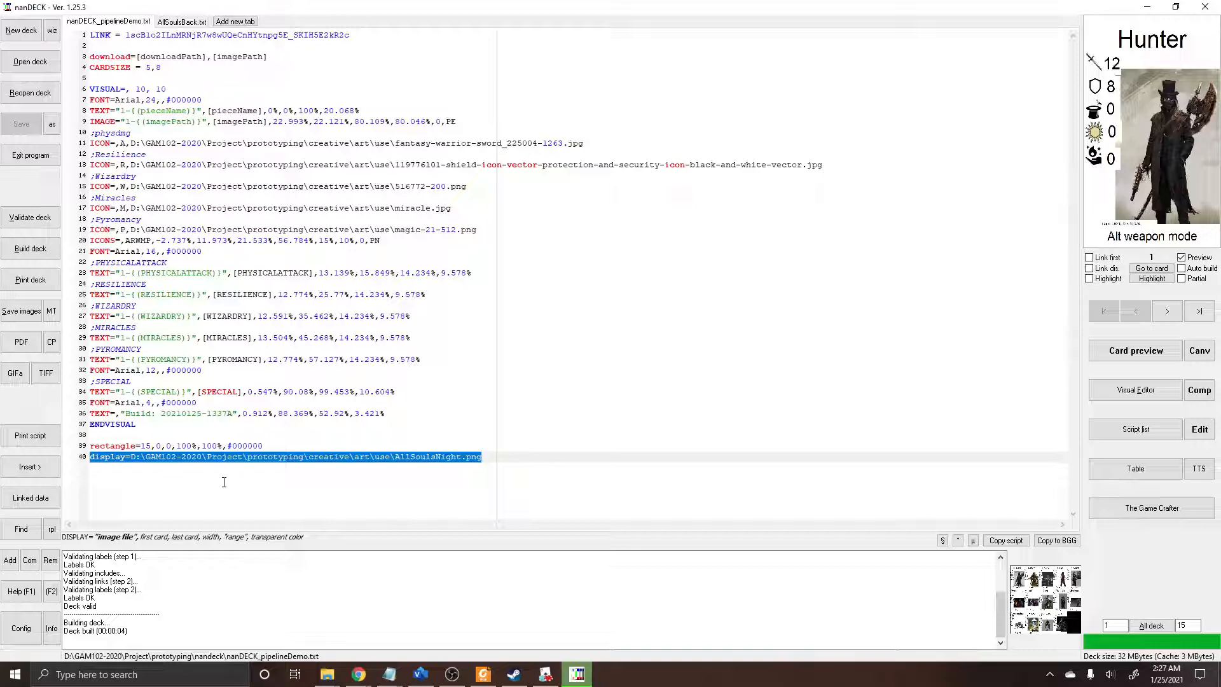
{"action": "key", "text": "Home"}
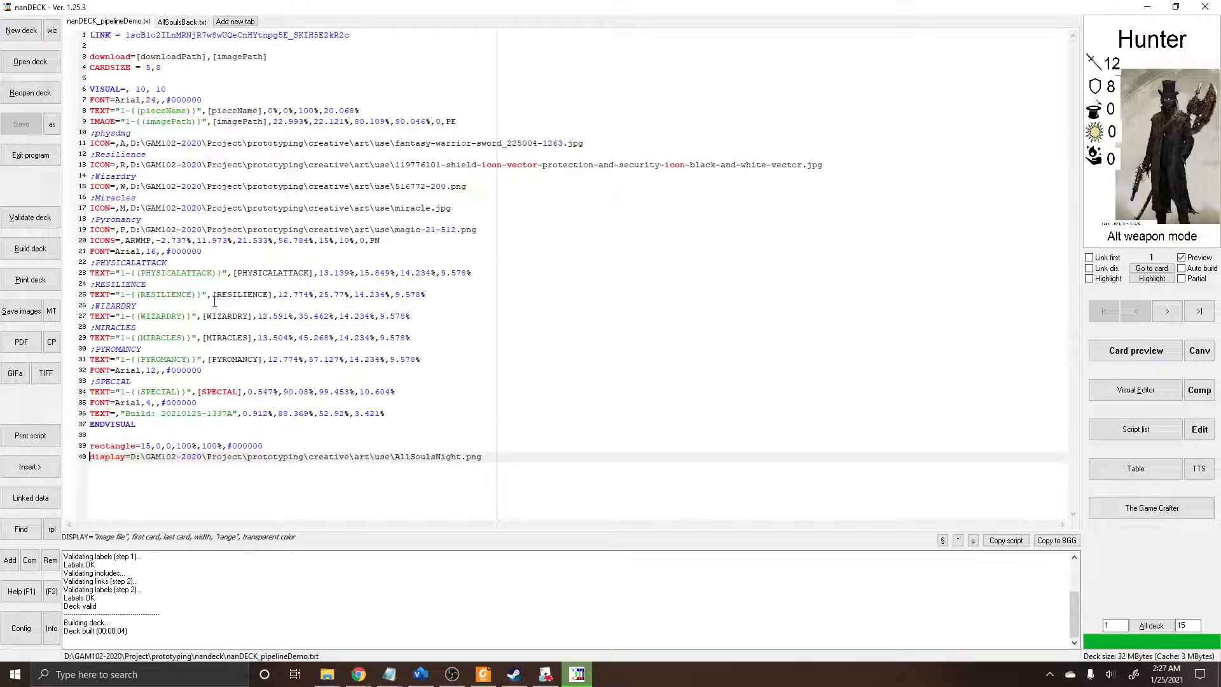
Step: Review the VISUAL line that starts the visual block and the parameters it accepts
{"action": "left_click", "coordinate": [92, 89]}
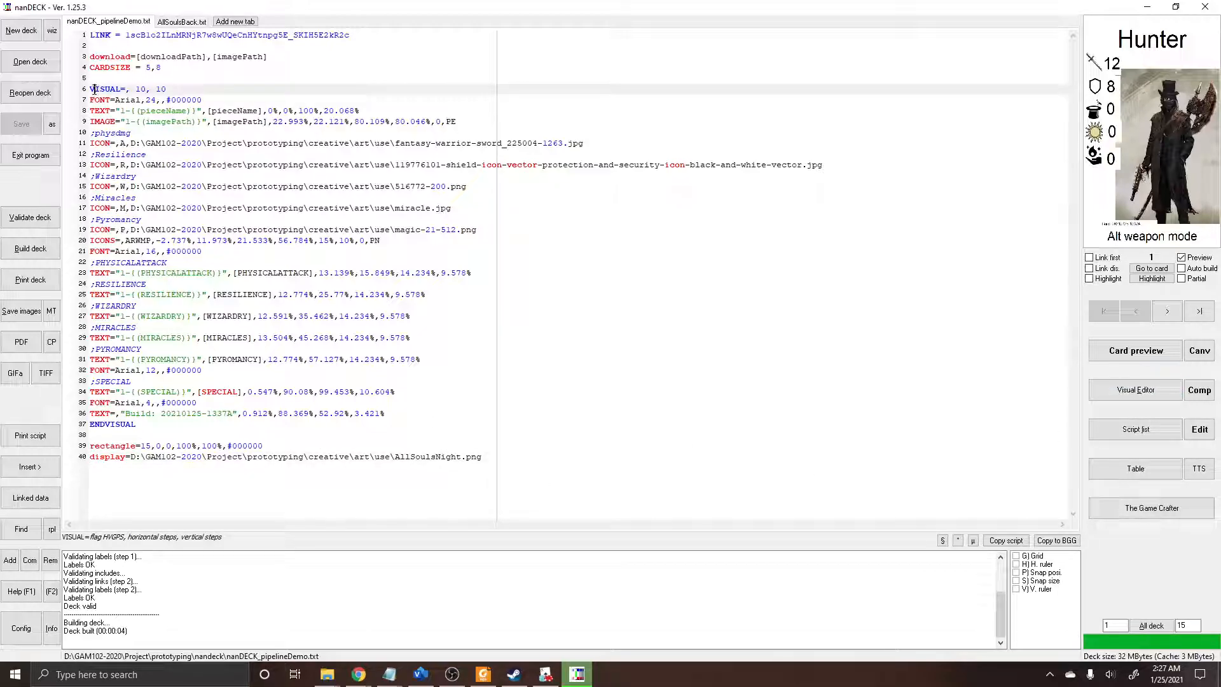
{"action": "left_click", "coordinate": [179, 90], "text": "shift"}
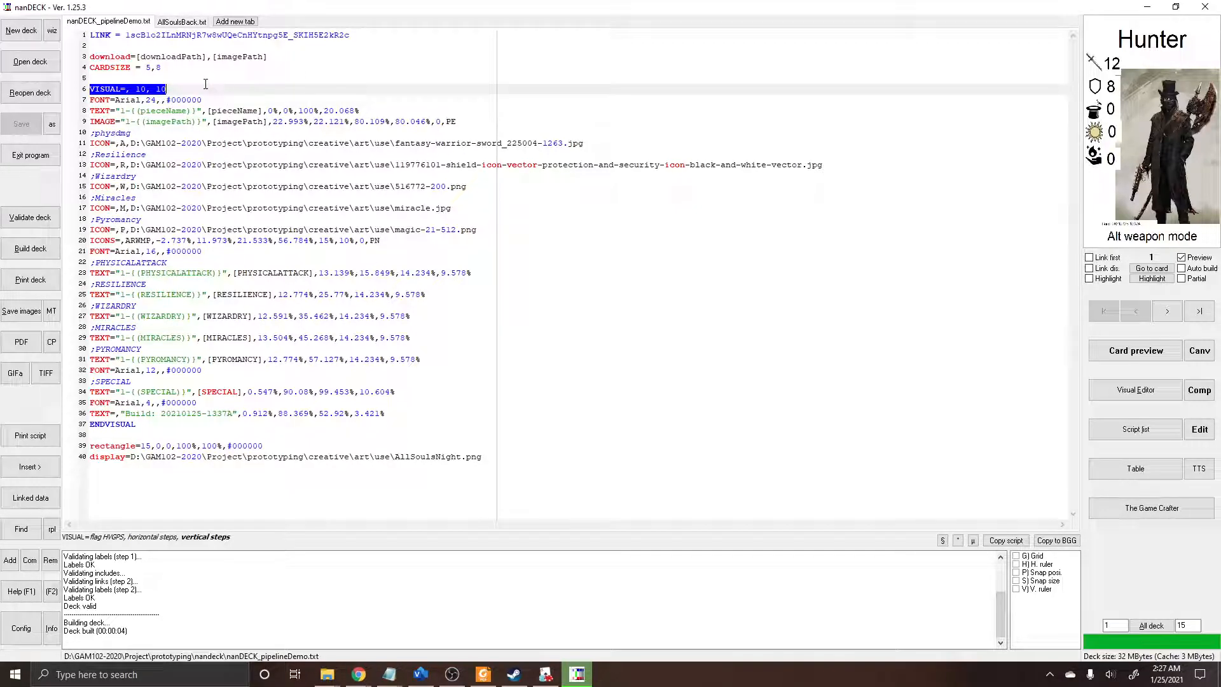
{"action": "key", "text": "Up"}
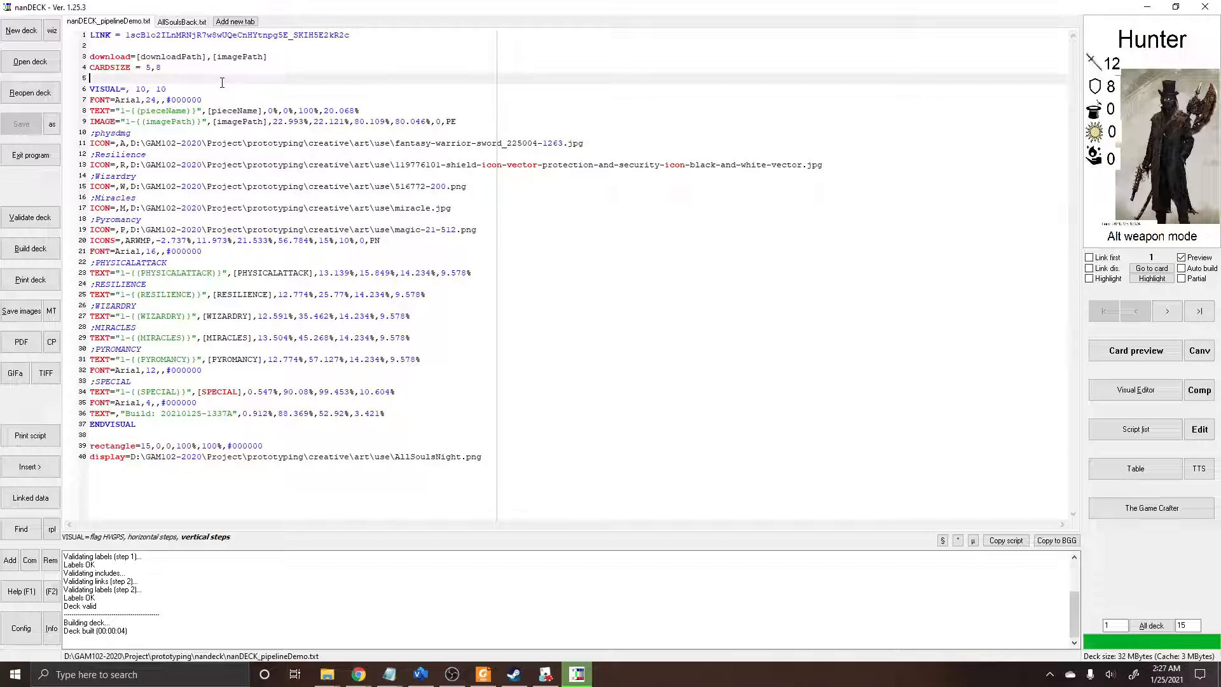
{"action": "left_click", "coordinate": [220, 89]}
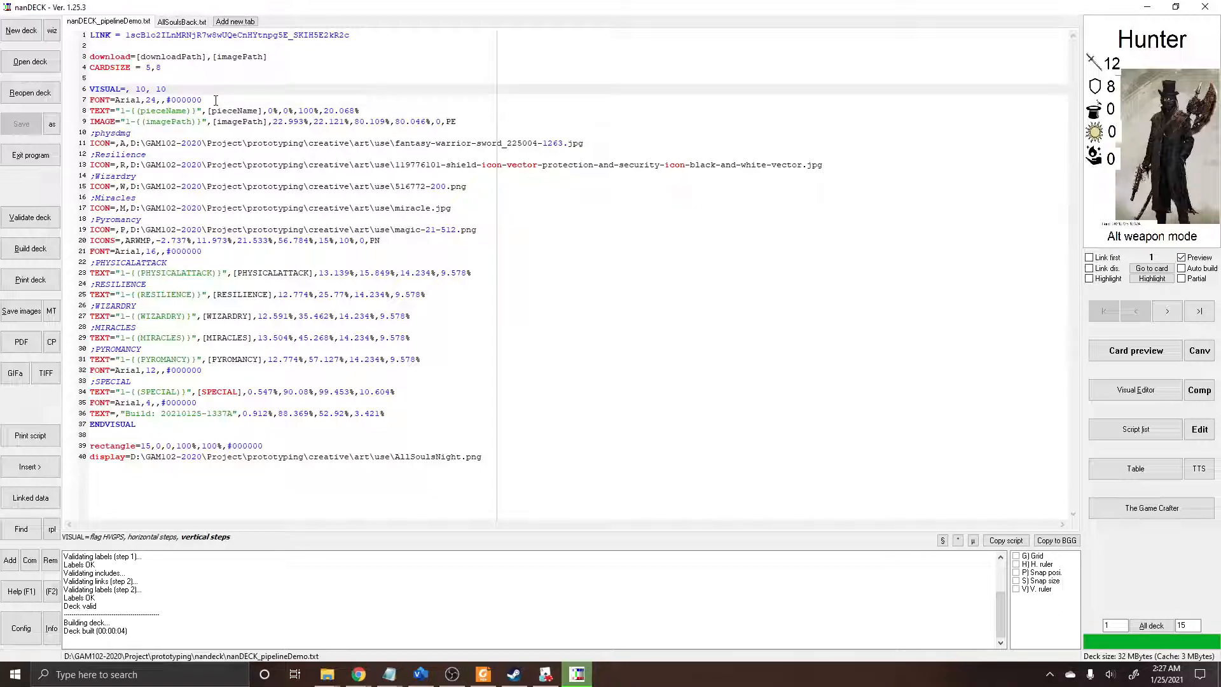
{"action": "key", "text": "shift+Home"}
{"action": "key", "text": "End"}
Step: Validate the AllSoulsBack.txt deck, review the range of its save line, and build it to export AllSoulsNightBack.jpg
{"action": "left_click", "coordinate": [183, 22]}
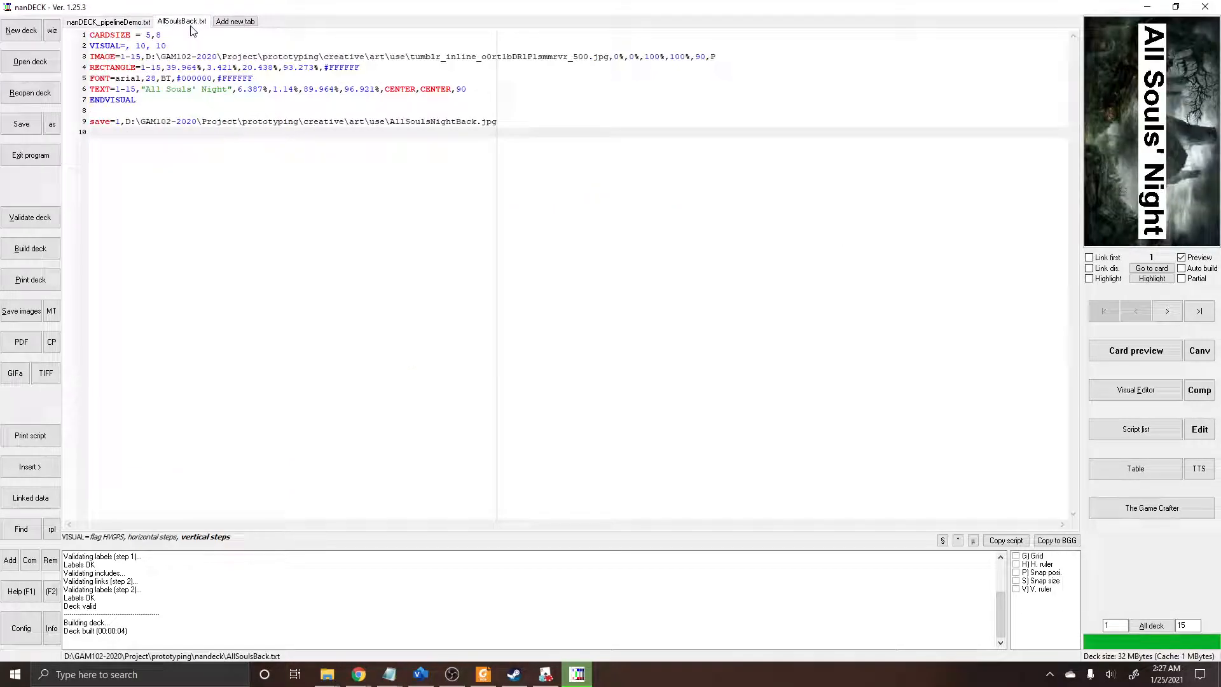
{"action": "left_click", "coordinate": [46, 219]}
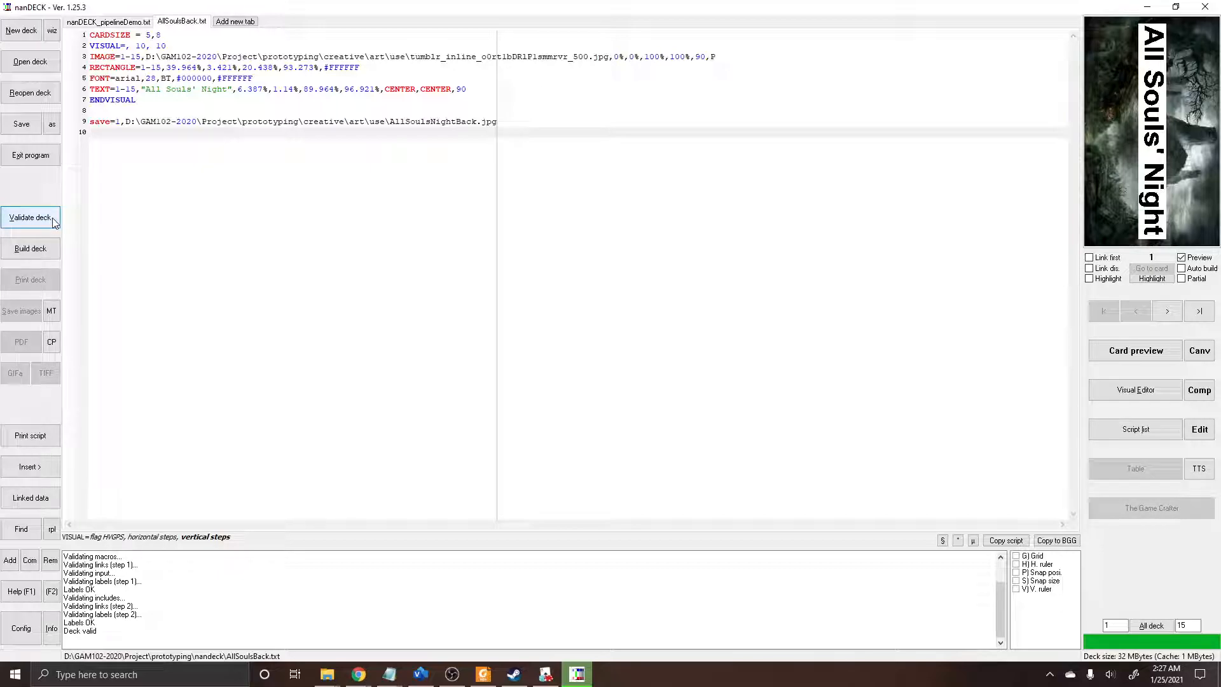
{"action": "left_click", "coordinate": [106, 124]}
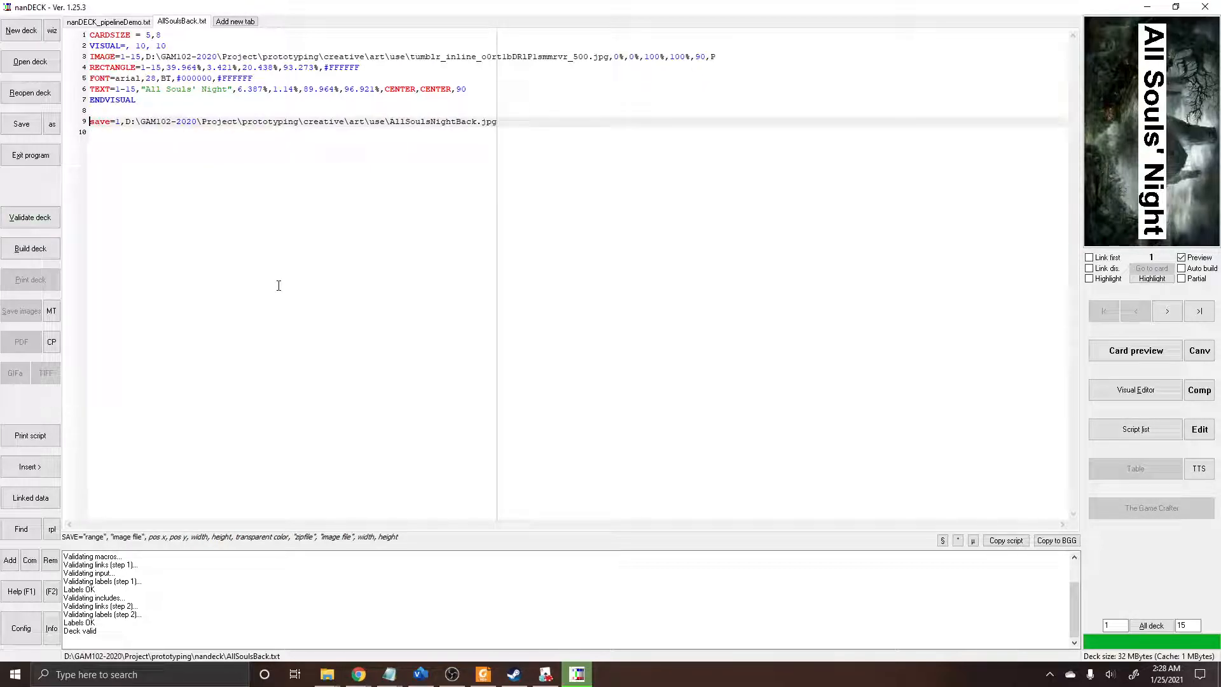
{"action": "key", "text": "Right"}
{"action": "key", "text": "Right"}
{"action": "key", "text": "Right"}
{"action": "key", "text": "Right"}
{"action": "key", "text": "Right"}
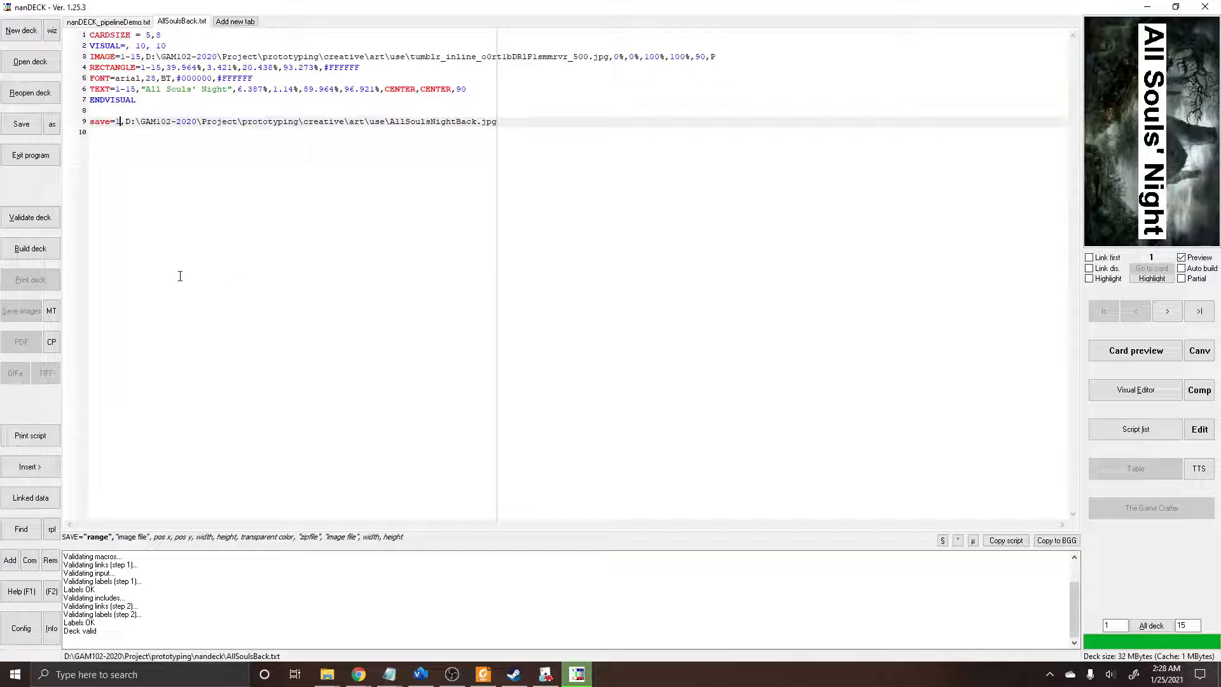
{"action": "left_click", "coordinate": [22, 251]}
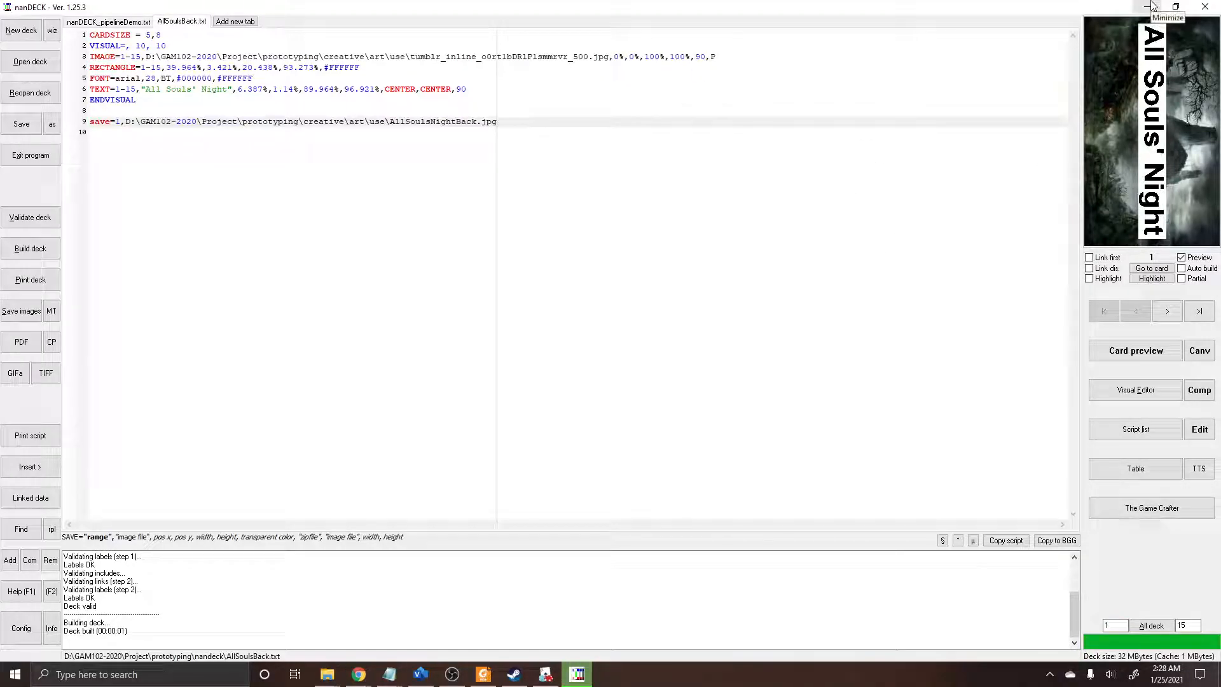
Step: Switch to File Explorer and go to the project's prototyping\creative\art\use folder
{"action": "left_click", "coordinate": [545, 675]}
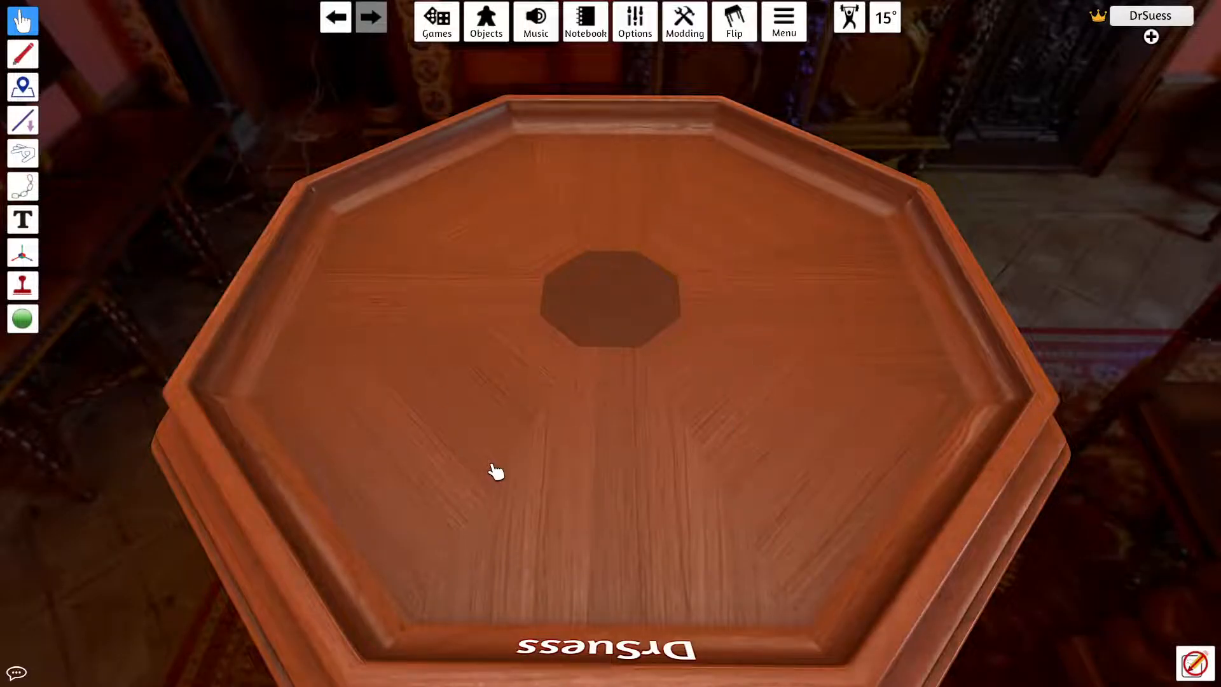
{"action": "key", "text": "alt+Tab"}
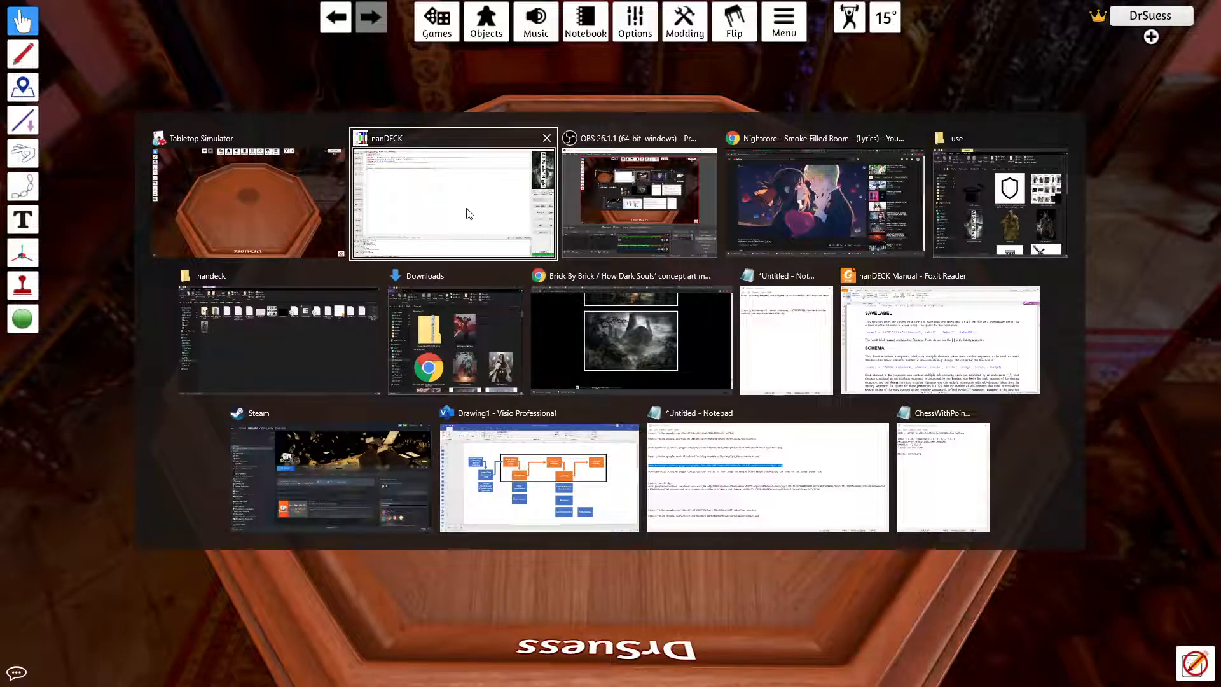
{"action": "left_click", "coordinate": [290, 346]}
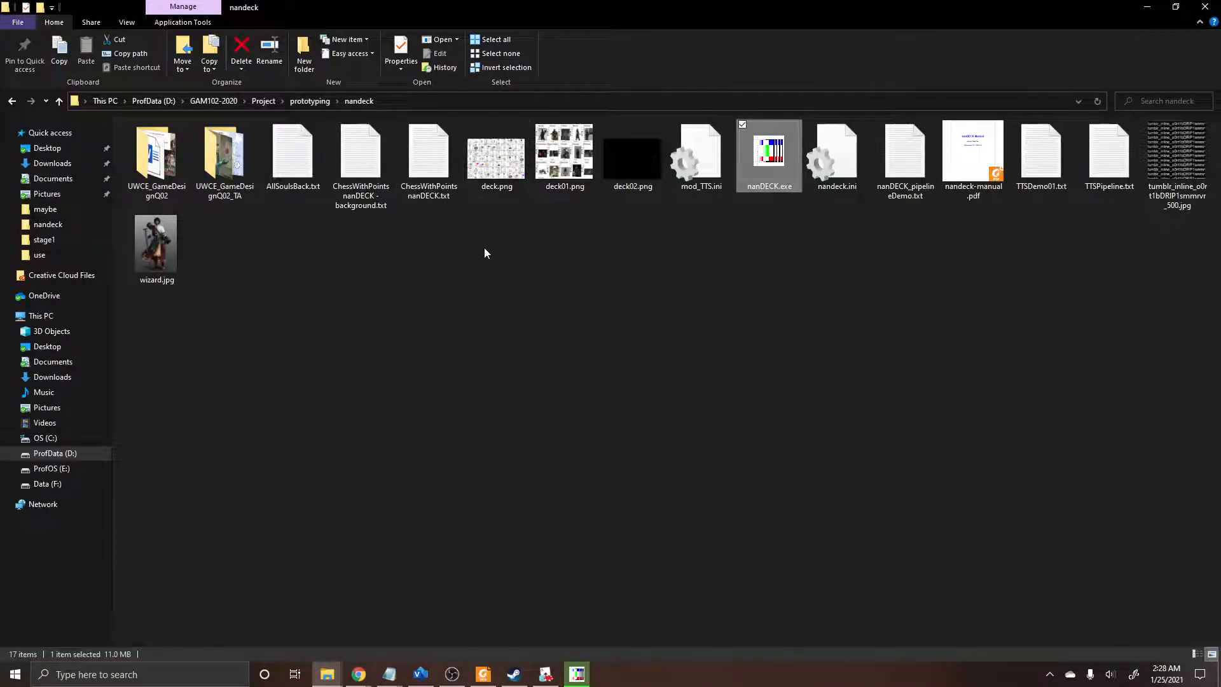
{"action": "left_click", "coordinate": [310, 101]}
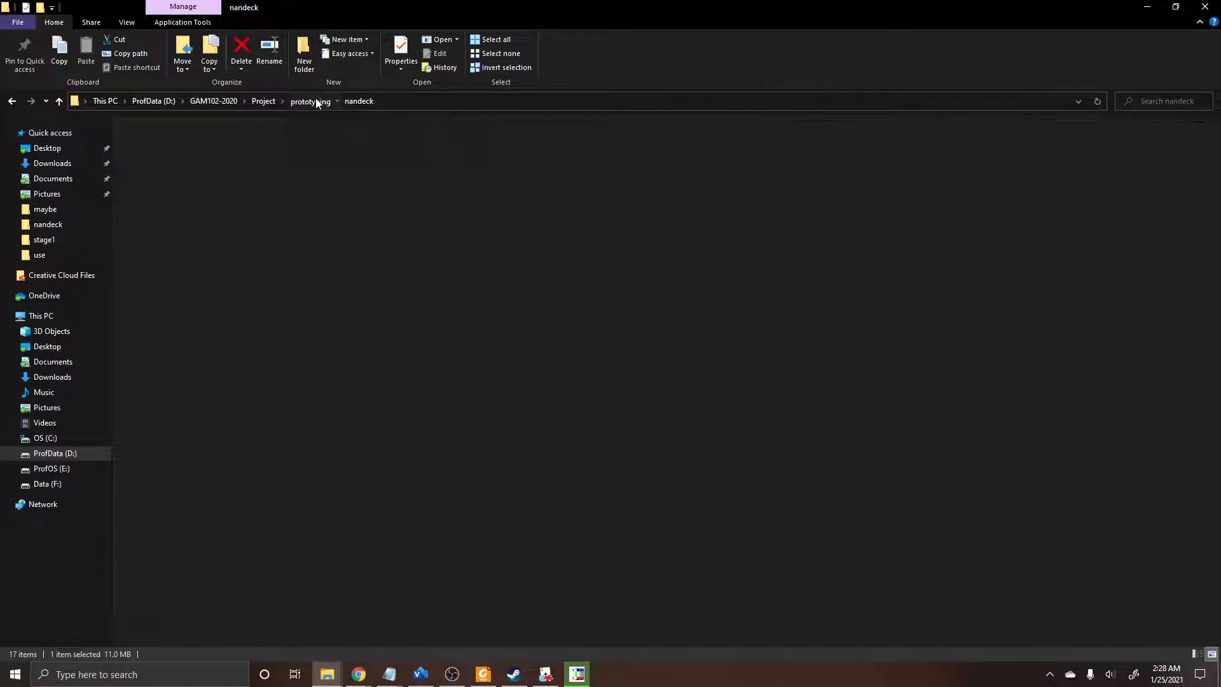
{"action": "left_click", "coordinate": [214, 146]}
{"action": "double_click", "coordinate": [214, 147]}
{"action": "double_click", "coordinate": [211, 146]}
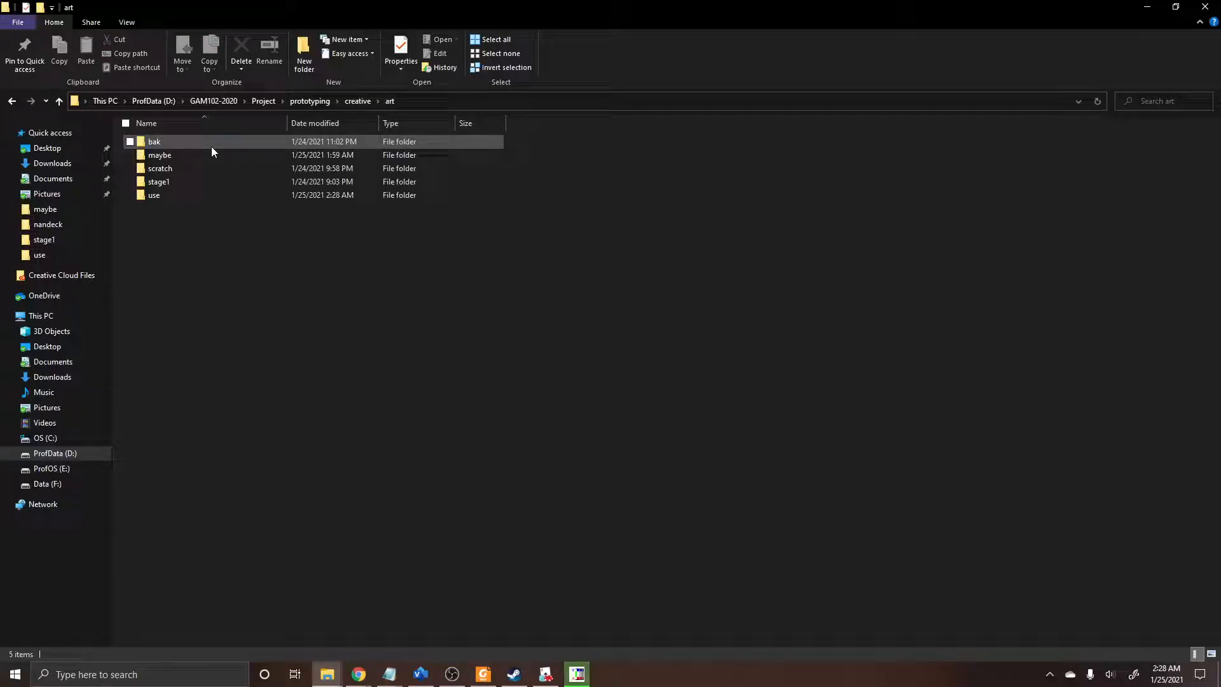
{"action": "double_click", "coordinate": [216, 196]}
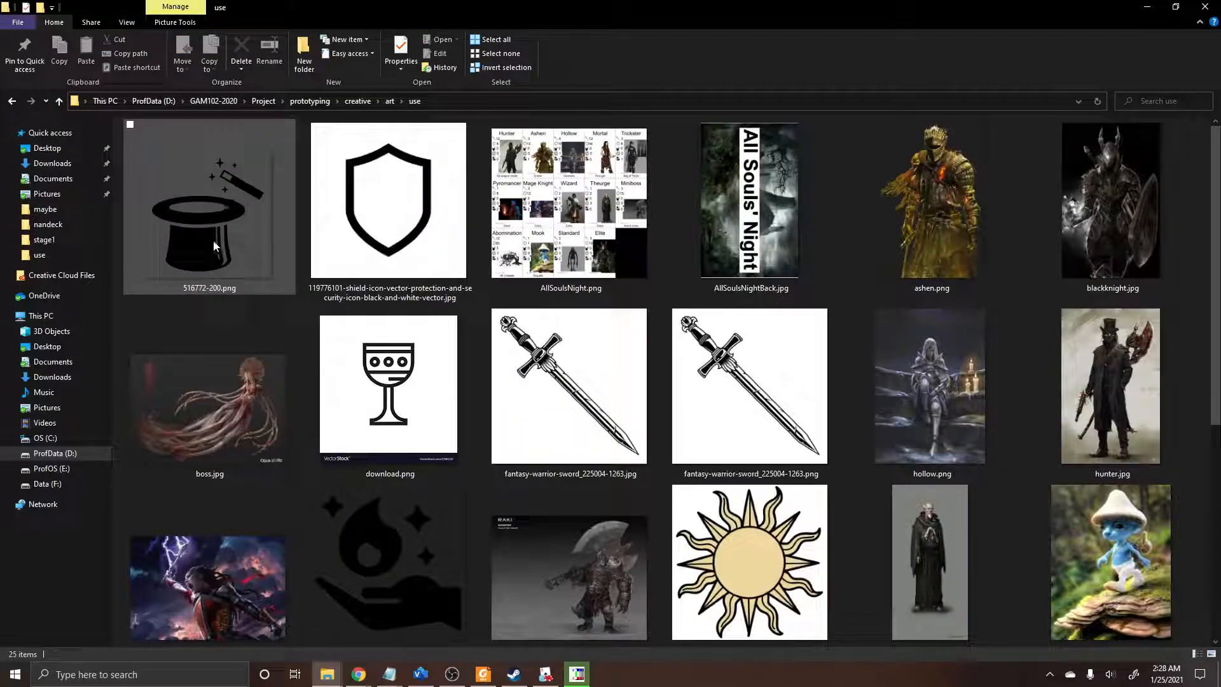
Step: View the exported AllSoulsNight.png and AllSoulsNightBack.jpg images, closing each one after checking it
{"action": "left_click", "coordinate": [595, 234]}
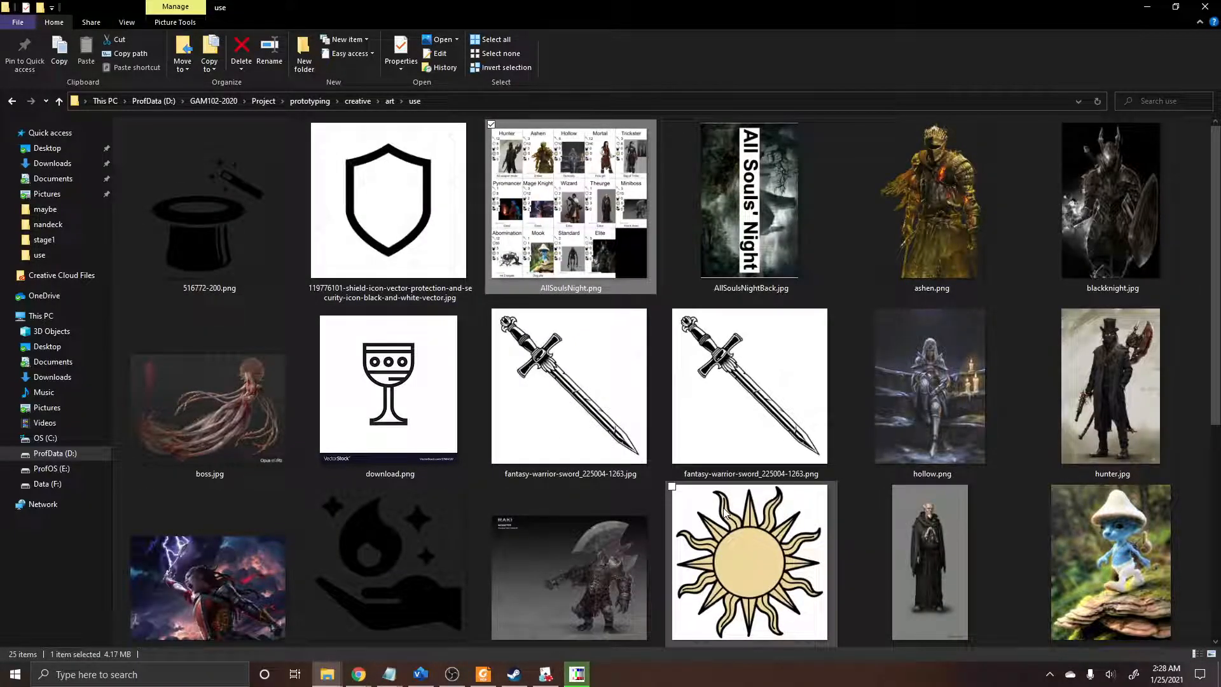
{"action": "key", "text": "Return"}
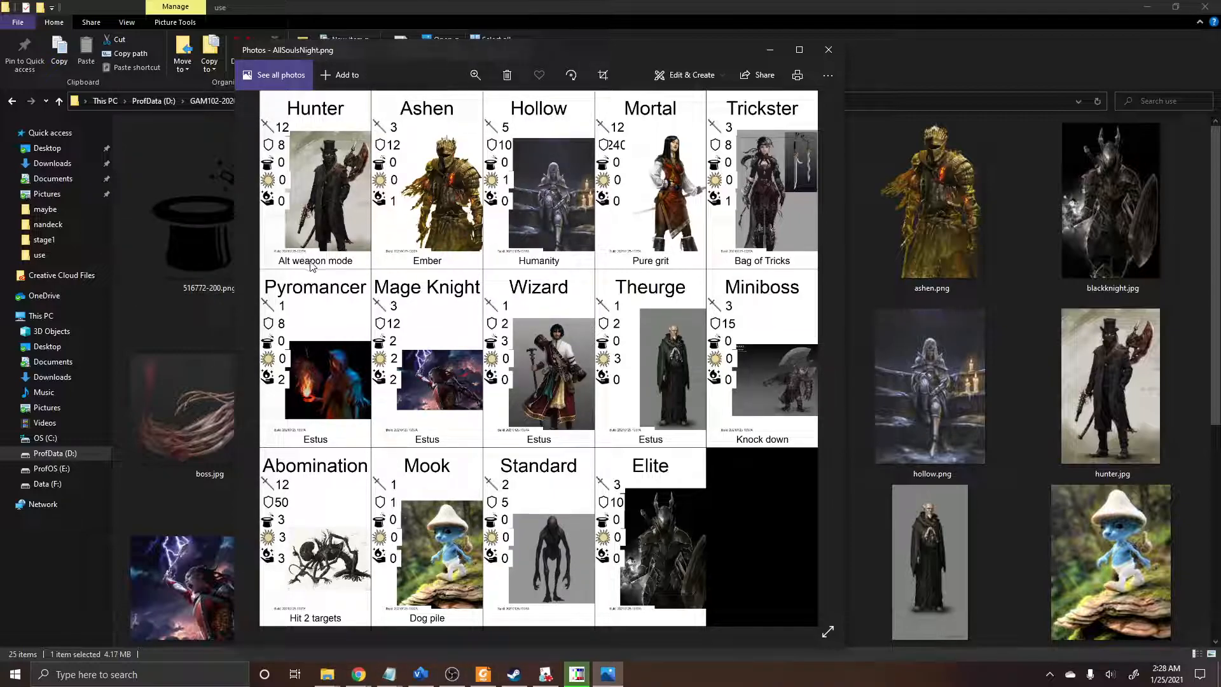
{"action": "left_click", "coordinate": [826, 56]}
{"action": "left_click", "coordinate": [767, 228]}
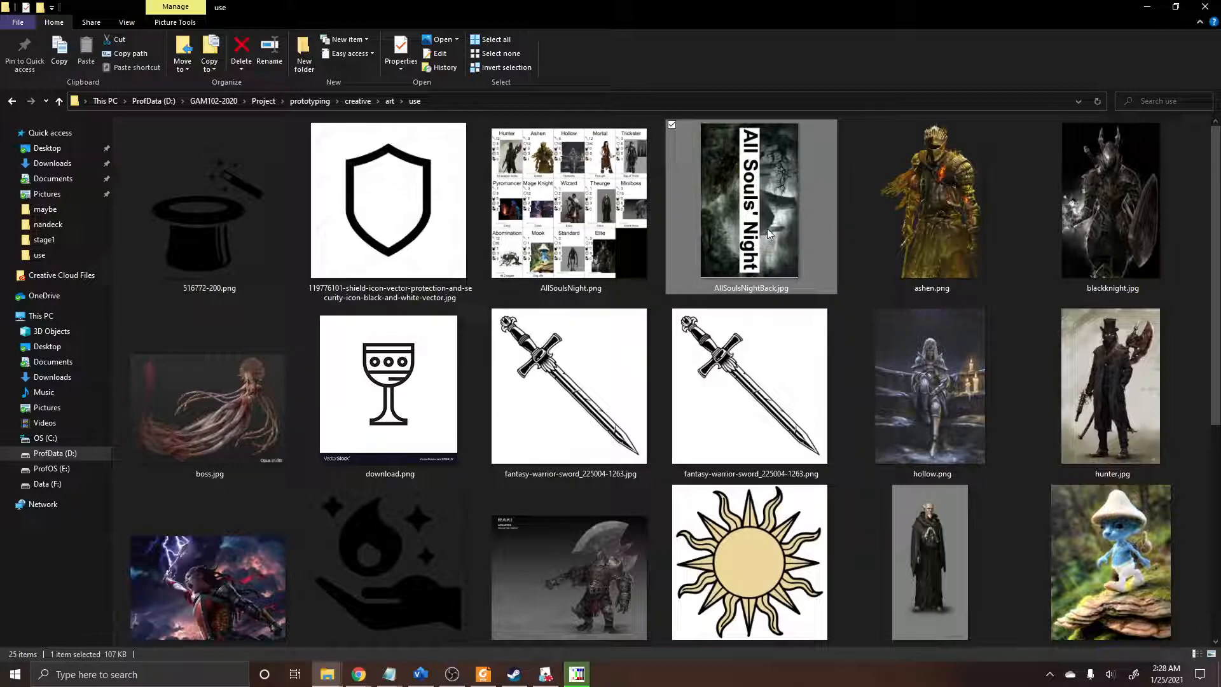
{"action": "double_click", "coordinate": [767, 228]}
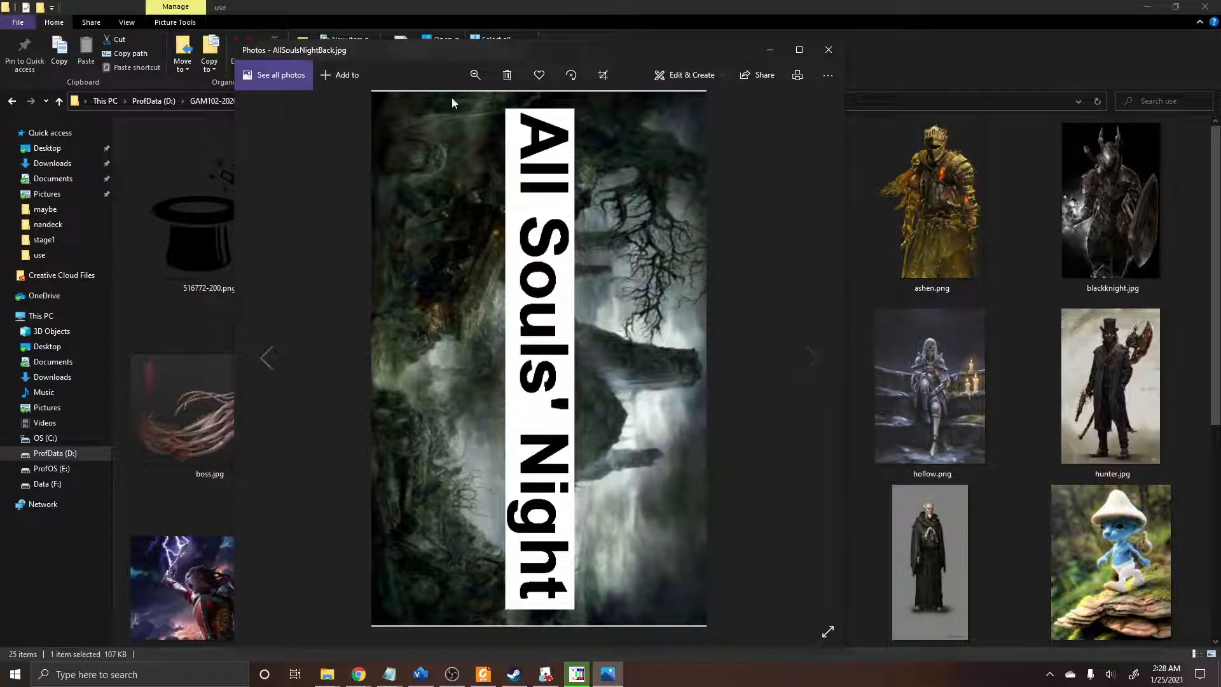
{"action": "left_click", "coordinate": [829, 49]}
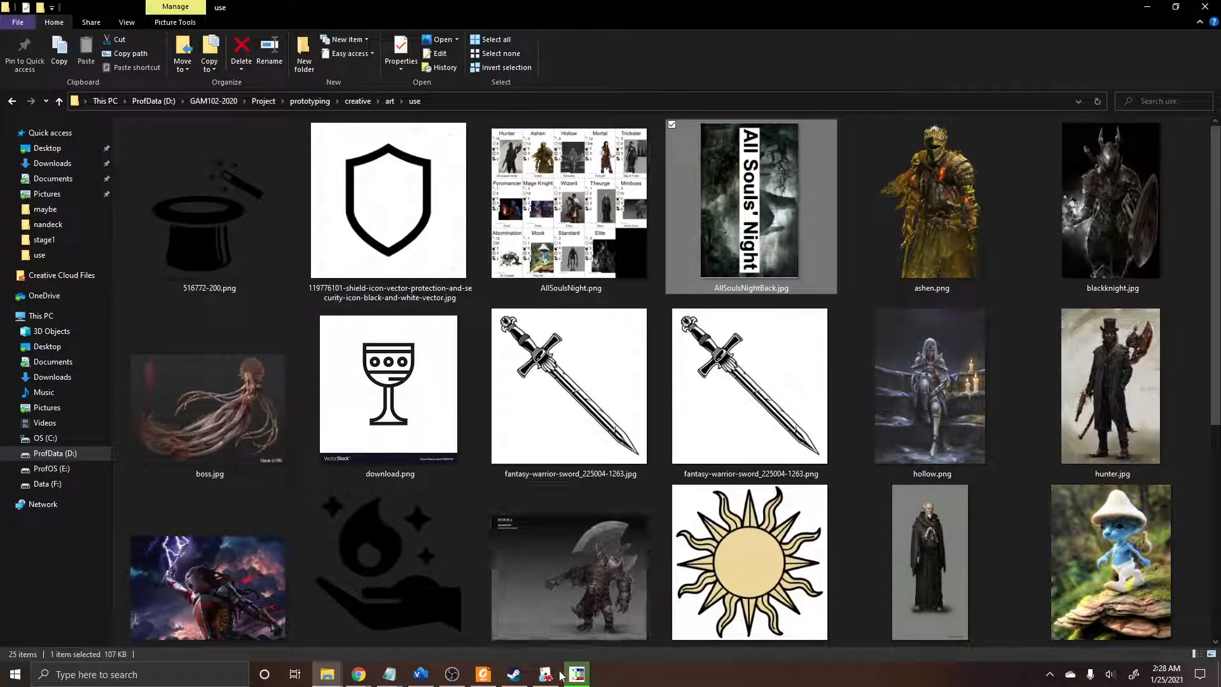
Step: Switch to Tabletop Simulator and place a Custom Deck from the card components on the table
{"action": "left_click", "coordinate": [552, 679]}
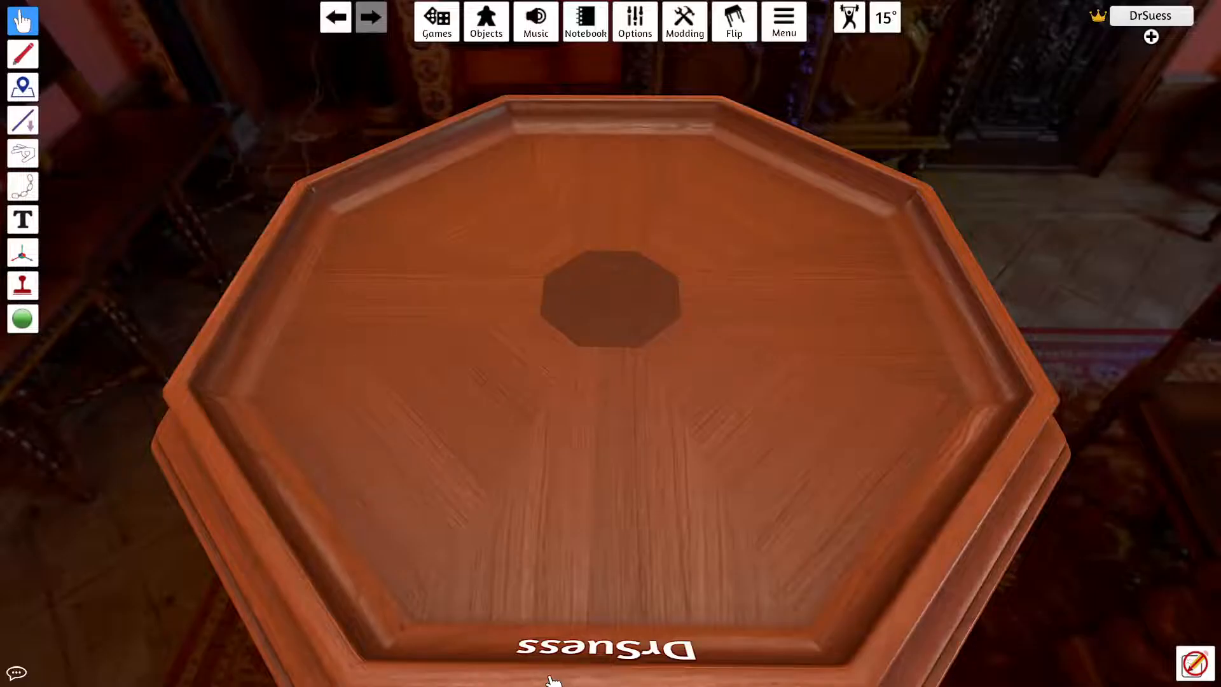
{"action": "left_click_drag", "start_coordinate": [666, 464], "coordinate": [621, 332]}
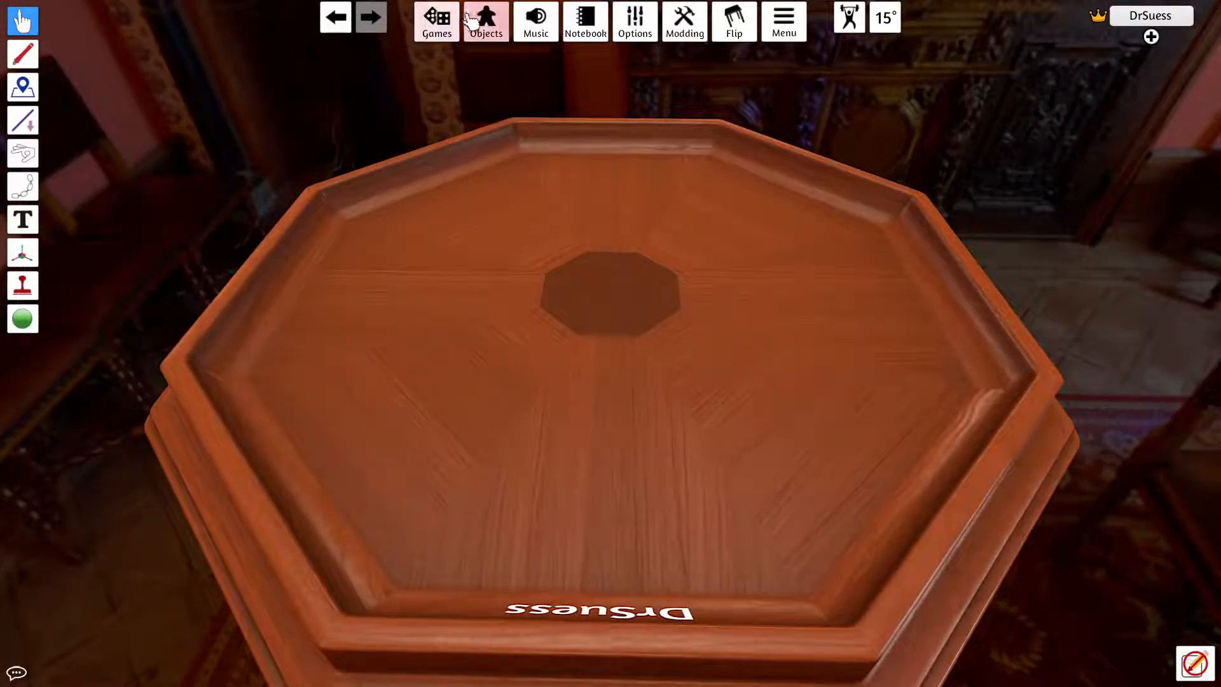
{"action": "left_click", "coordinate": [500, 35]}
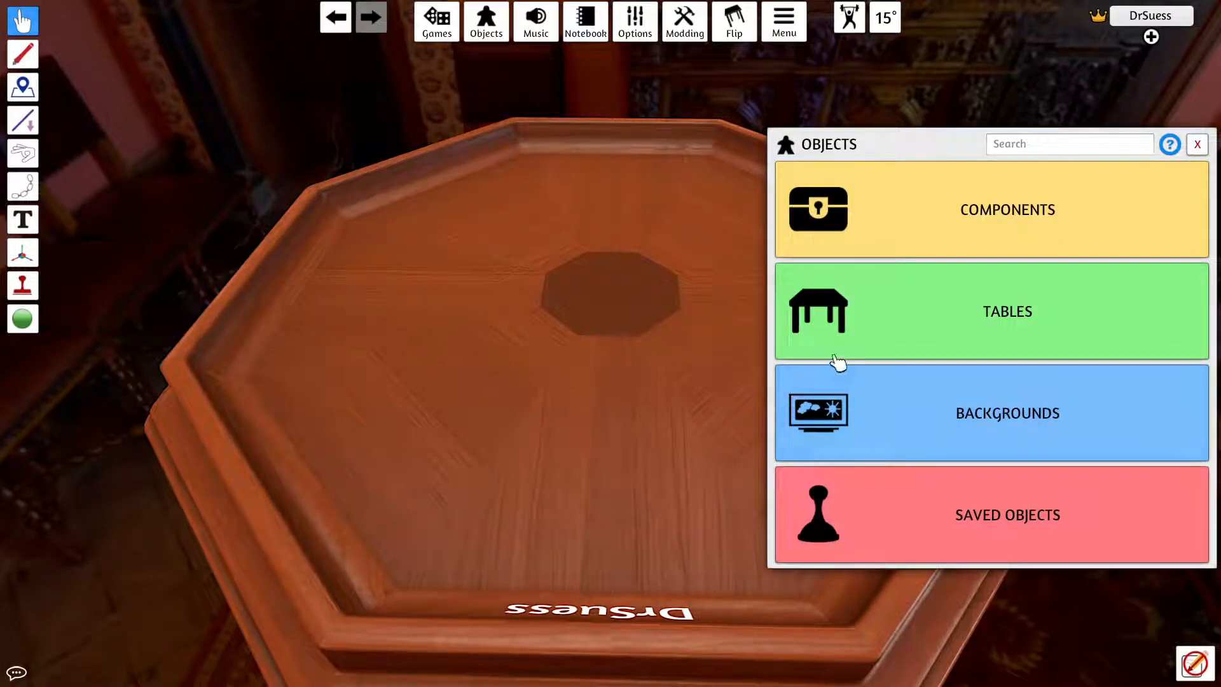
{"action": "left_click", "coordinate": [903, 242]}
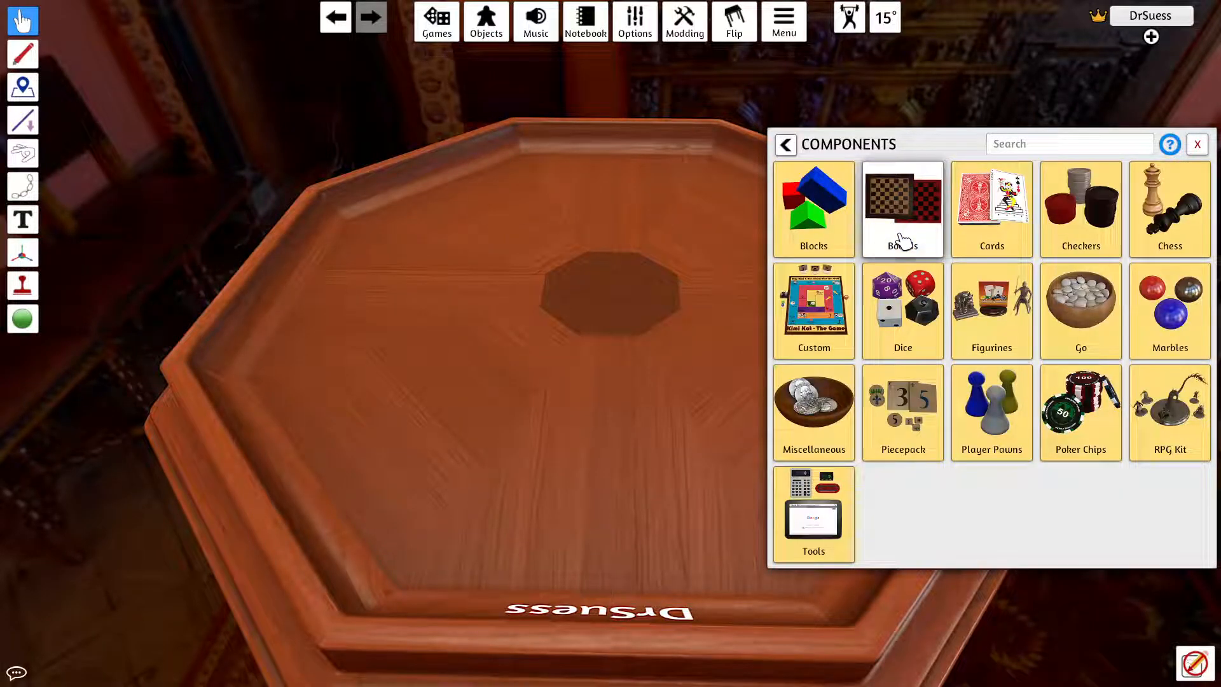
{"action": "left_click", "coordinate": [998, 236]}
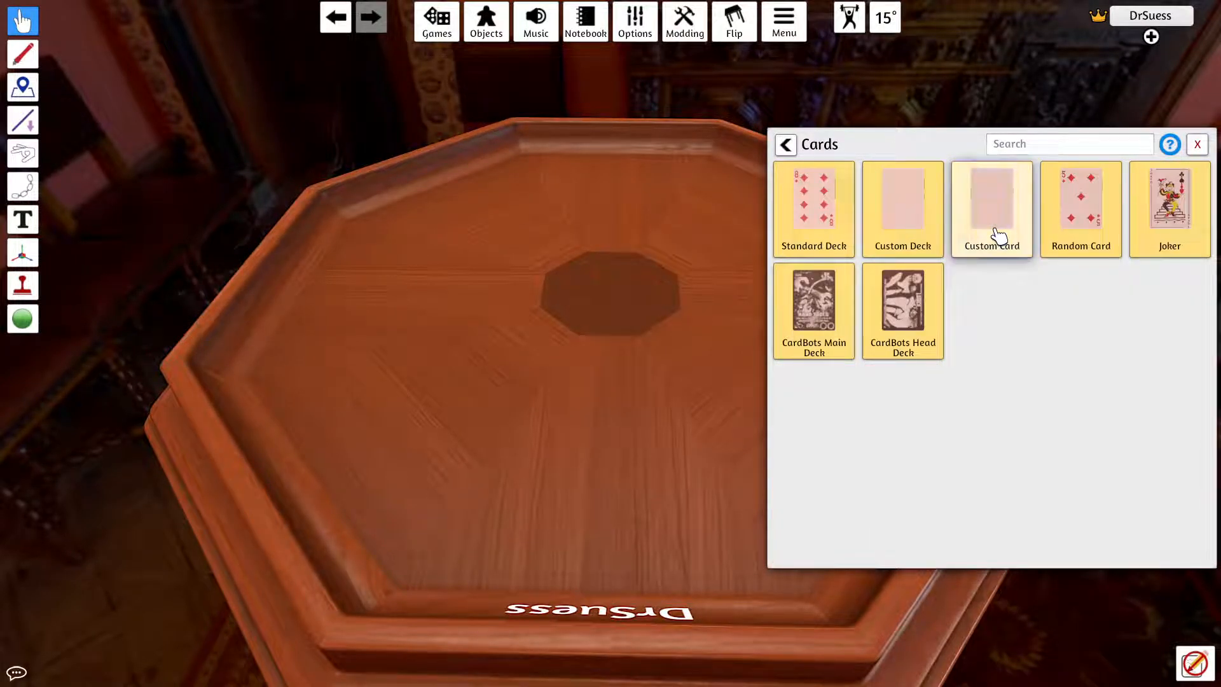
{"action": "left_click", "coordinate": [913, 242]}
{"action": "left_click_drag", "start_coordinate": [910, 221], "coordinate": [515, 330]}
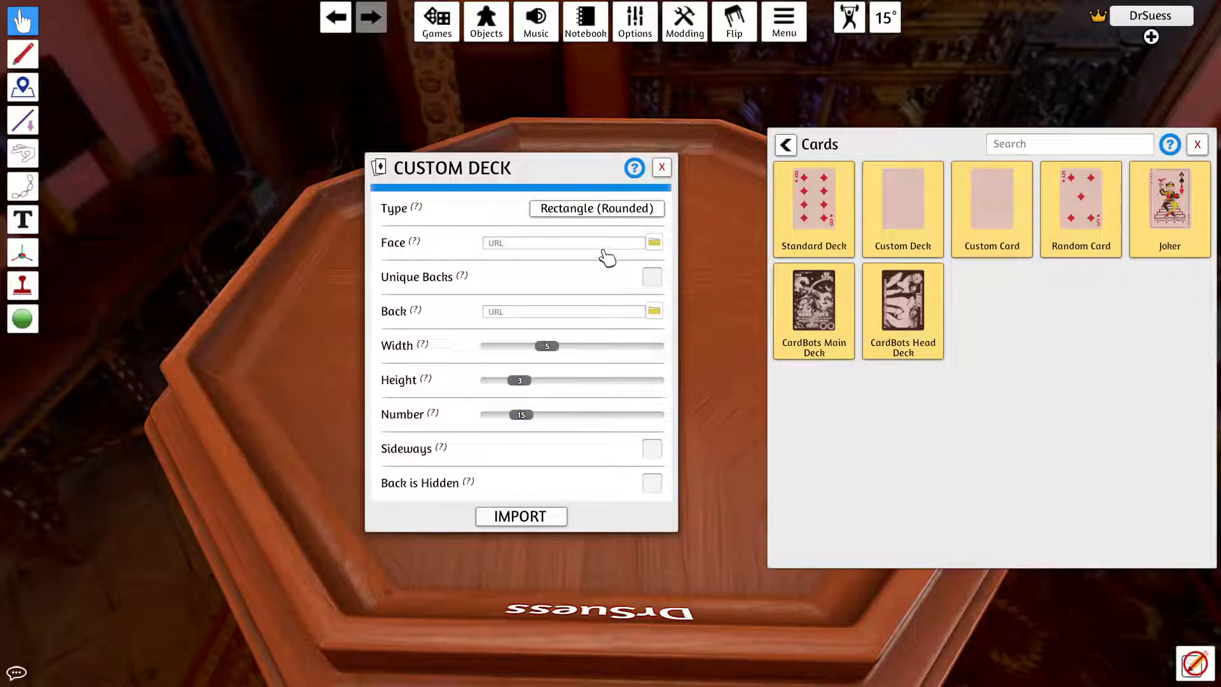
Step: Set the custom deck's face image to AllSoulsNight.png, uploading it to the Steam Cloud
{"action": "left_click", "coordinate": [655, 245]}
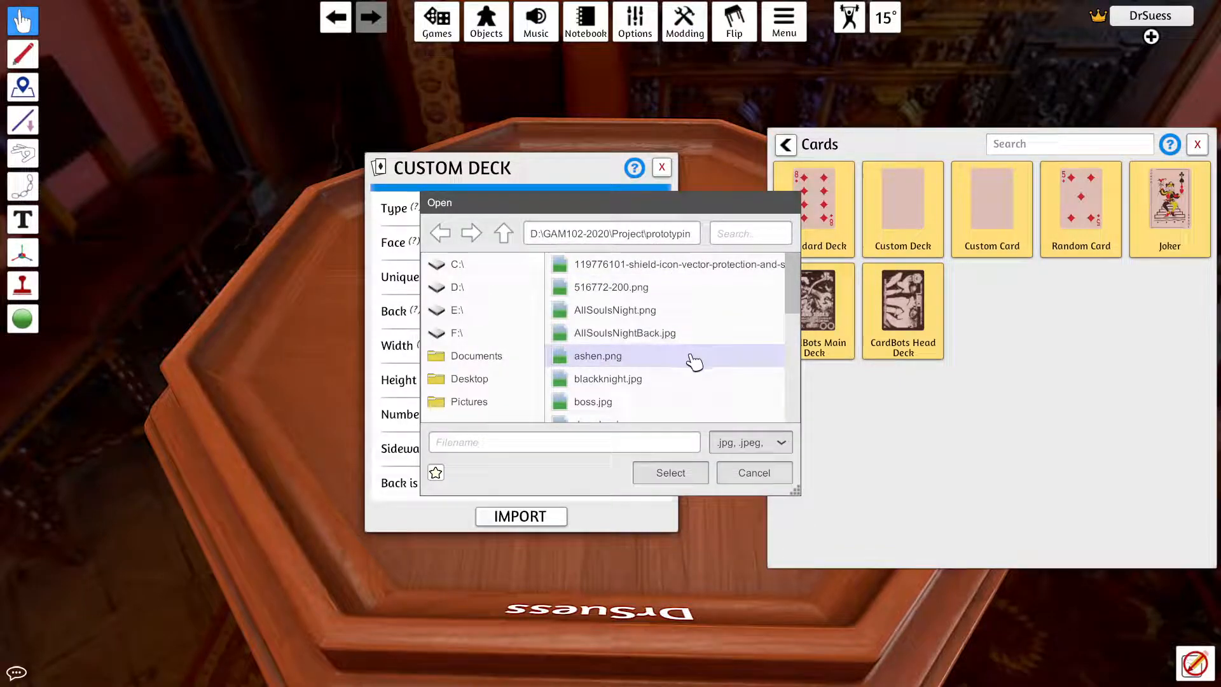
{"action": "left_click", "coordinate": [678, 314]}
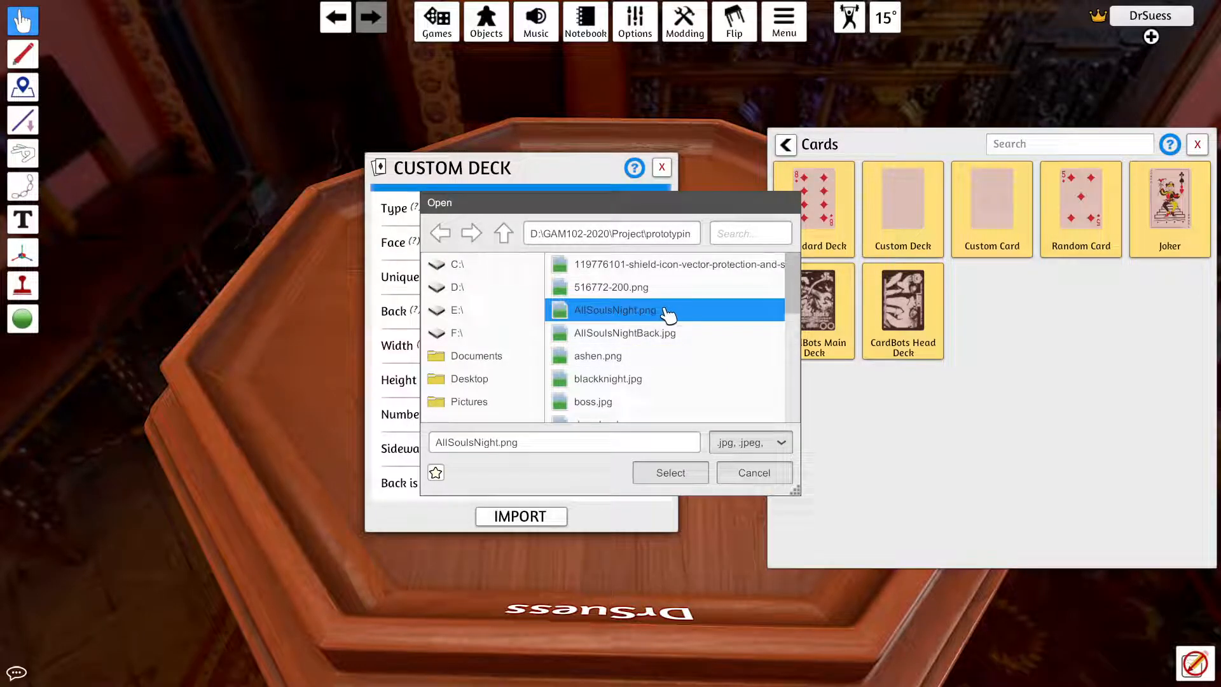
{"action": "left_click", "coordinate": [668, 473]}
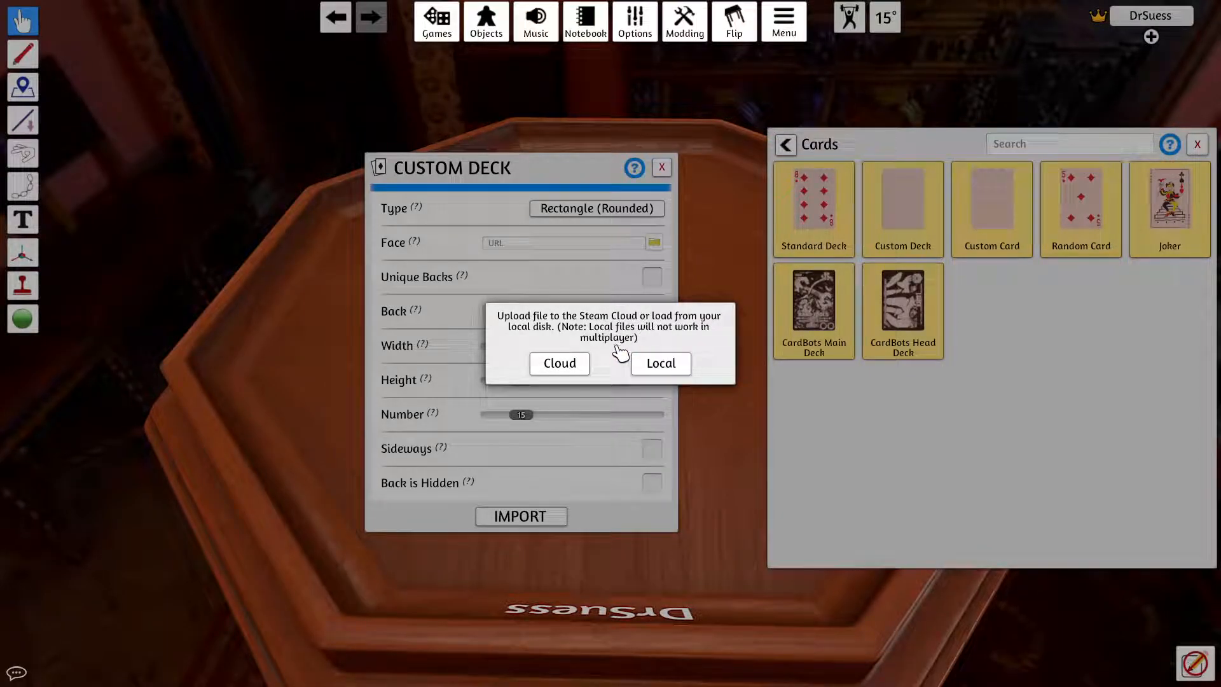
{"action": "left_click", "coordinate": [572, 377]}
{"action": "left_click", "coordinate": [541, 380]}
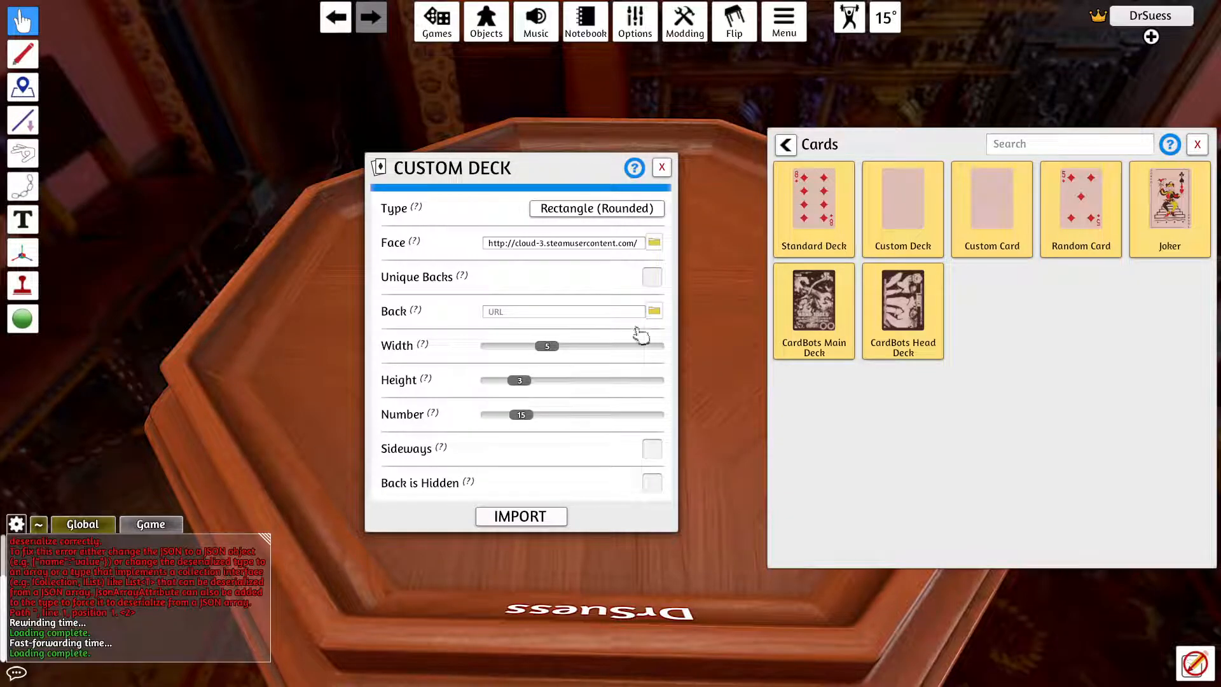
Step: Set the deck's back image to AllSoulsNightBack.jpg, uploaded to the Steam Cloud, and import the deck
{"action": "left_click", "coordinate": [654, 311]}
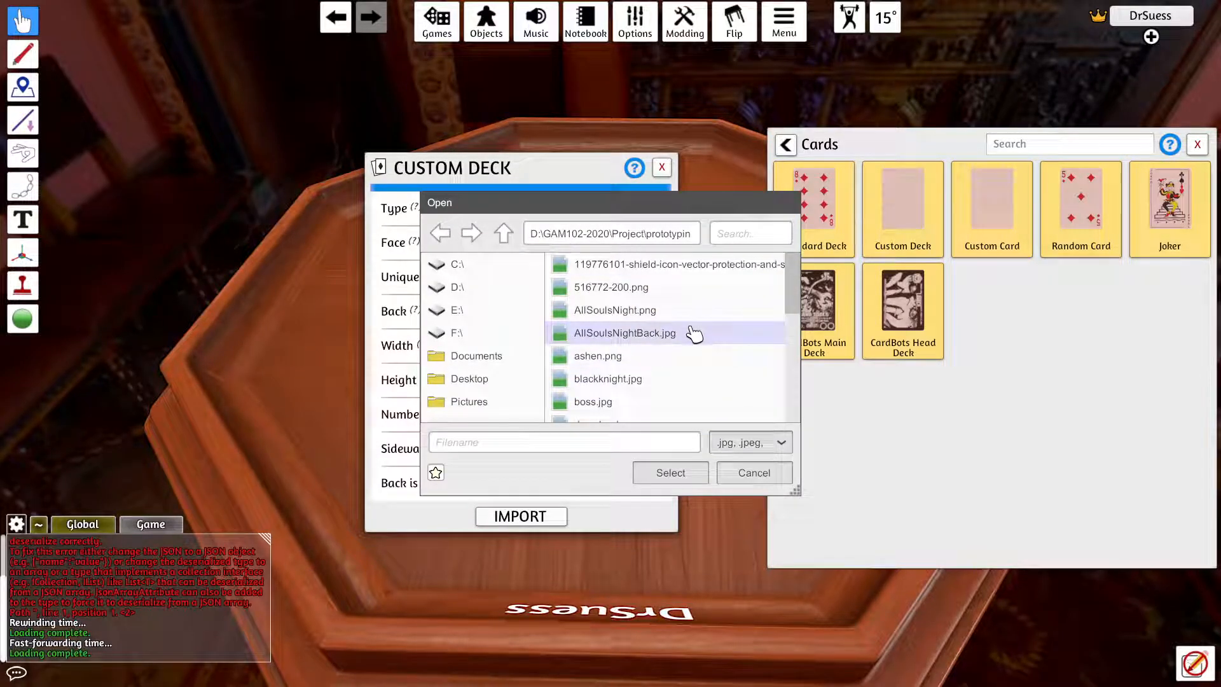
{"action": "left_click", "coordinate": [700, 335]}
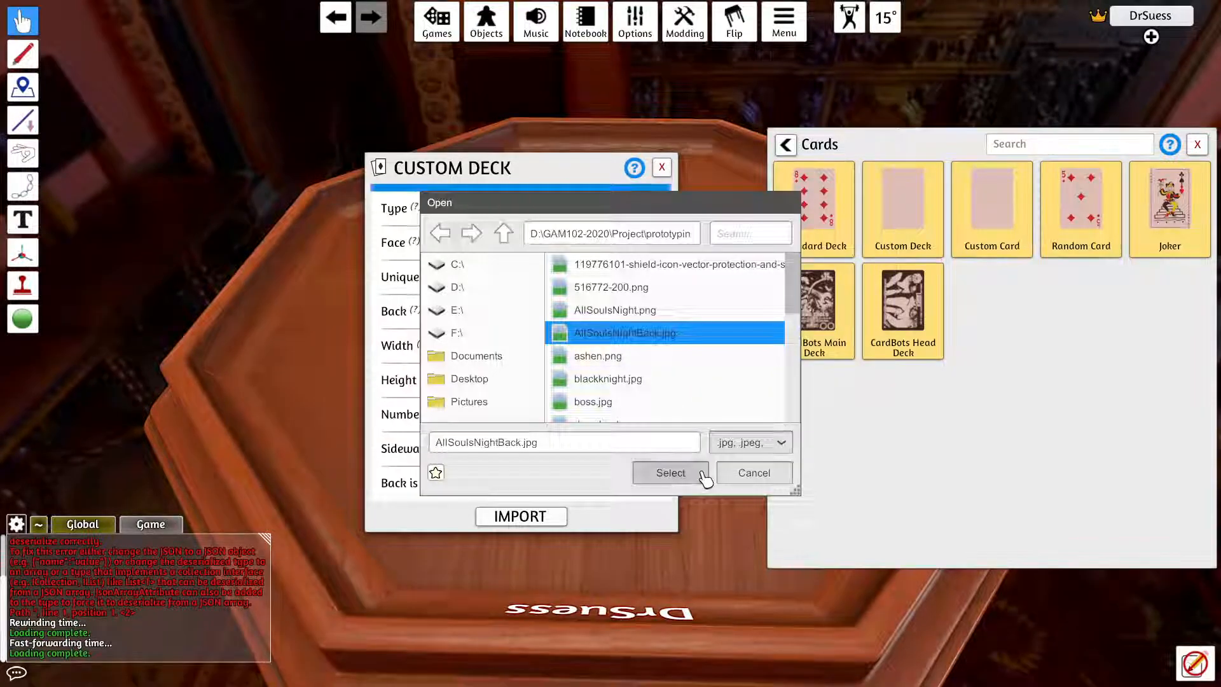
{"action": "left_click", "coordinate": [670, 472]}
{"action": "left_click", "coordinate": [576, 376]}
{"action": "left_click", "coordinate": [562, 382]}
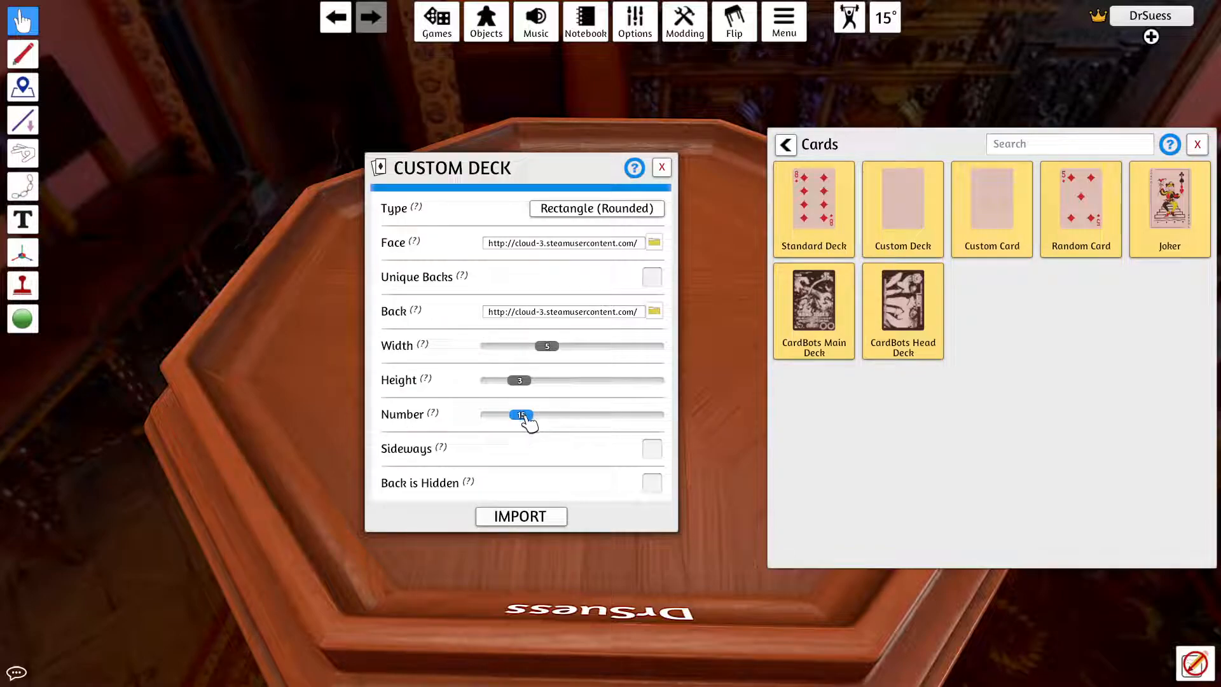
{"action": "left_click", "coordinate": [535, 523]}
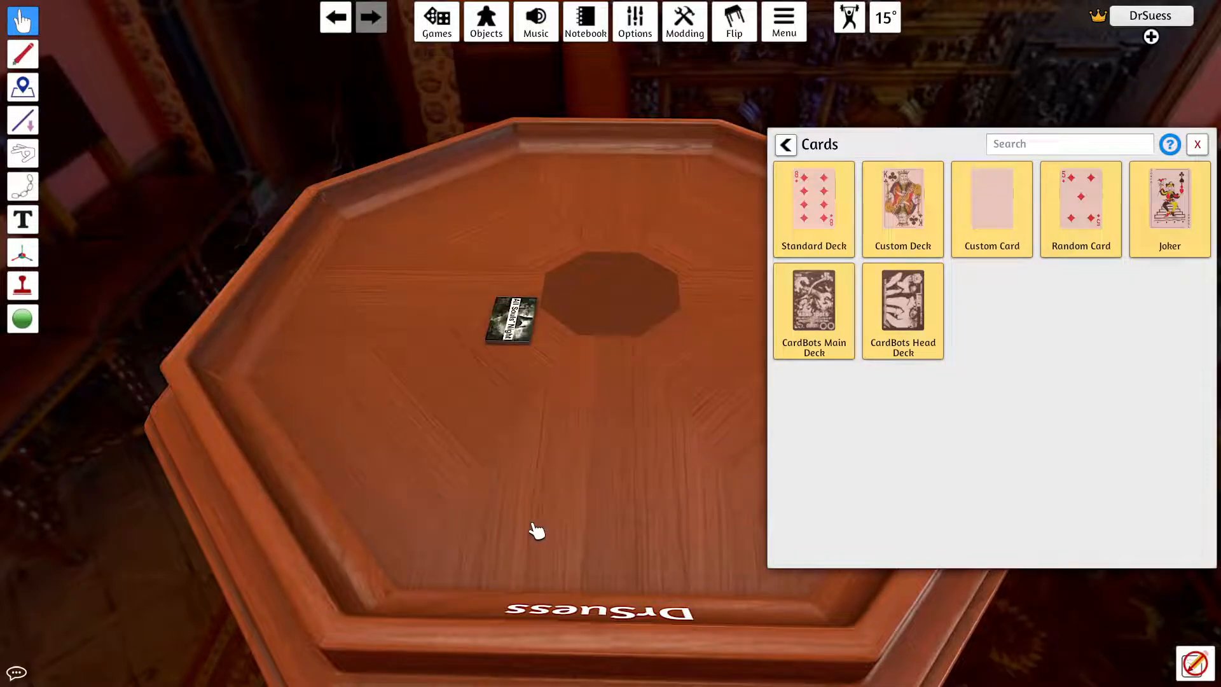
Step: Move the imported deck closer to the player's edge of the table, close the objects window and flip the deck face up
{"action": "left_click_drag", "start_coordinate": [507, 332], "coordinate": [553, 482]}
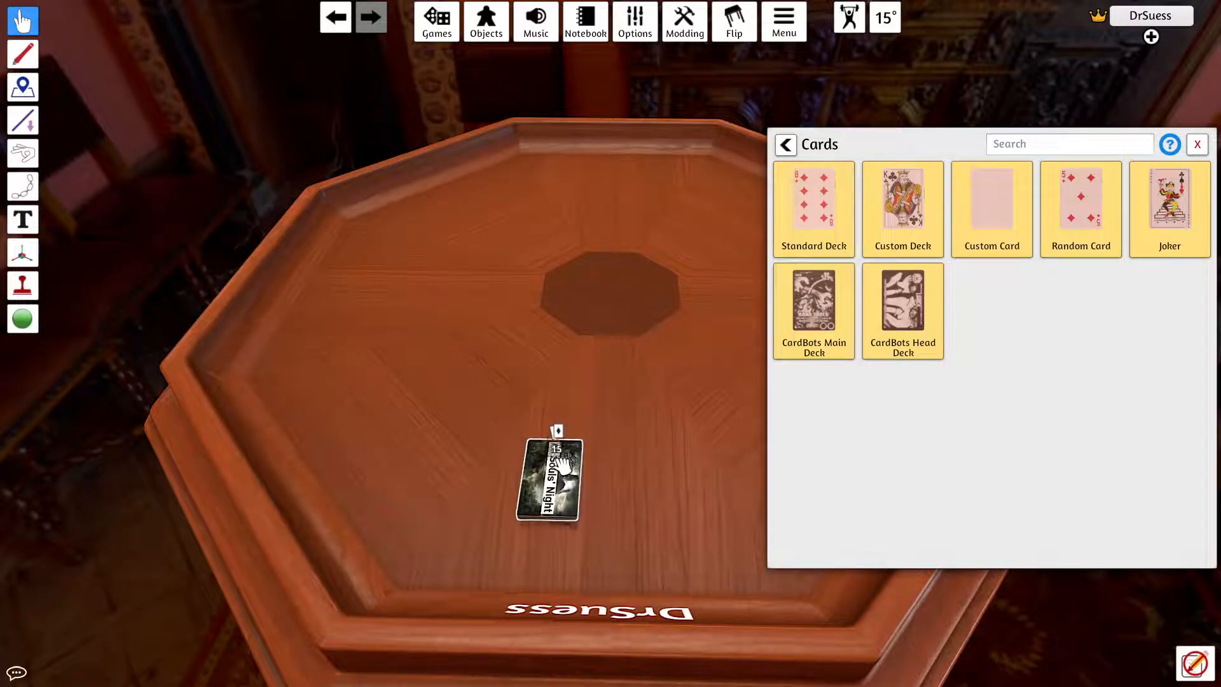
{"action": "left_click", "coordinate": [1196, 144]}
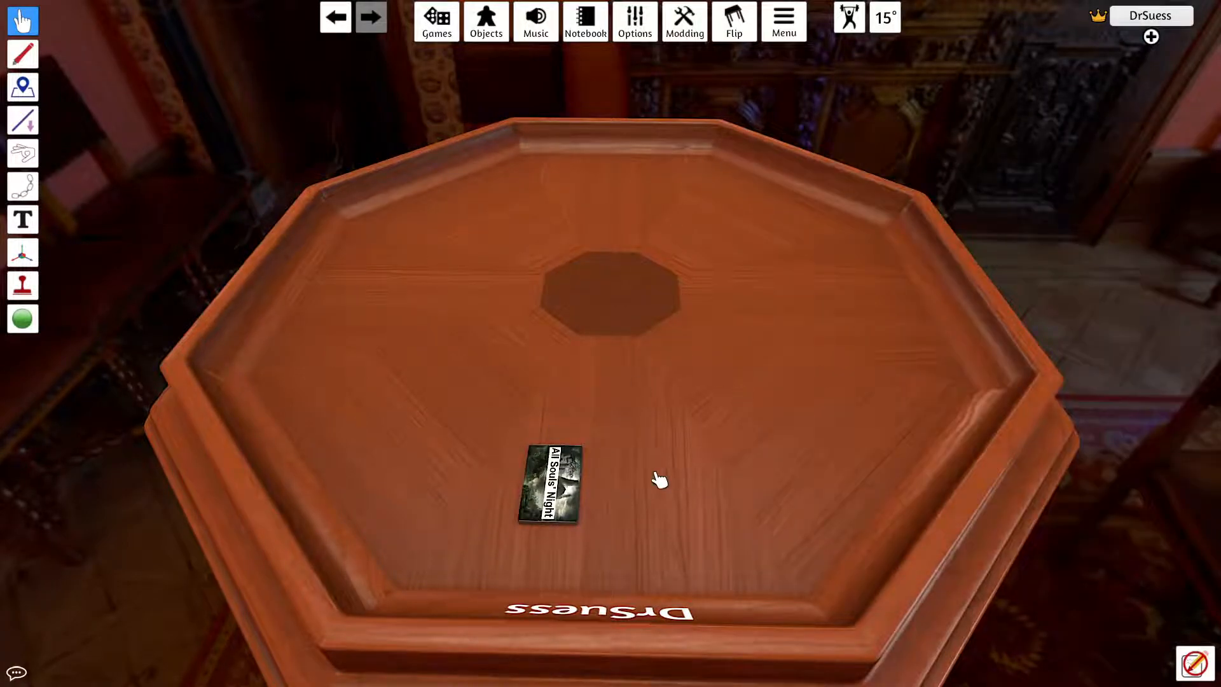
{"action": "scroll", "coordinate": [563, 493], "scroll_direction": "up", "scroll_amount": 3}
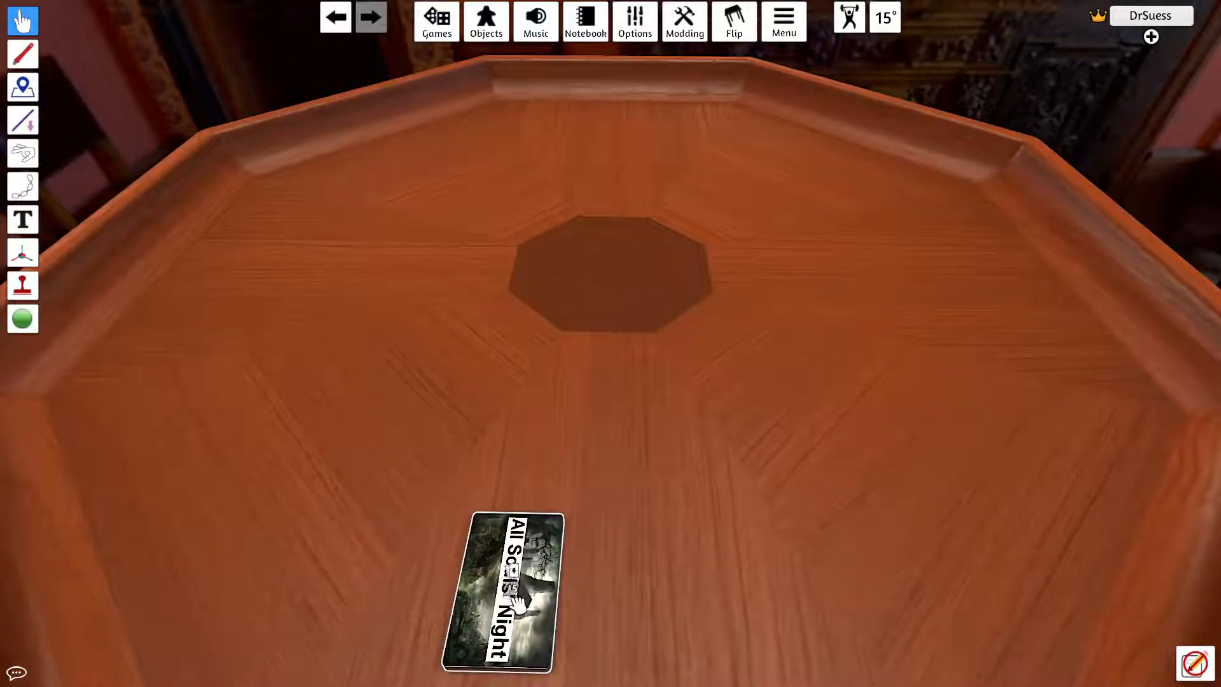
{"action": "key", "text": "f"}
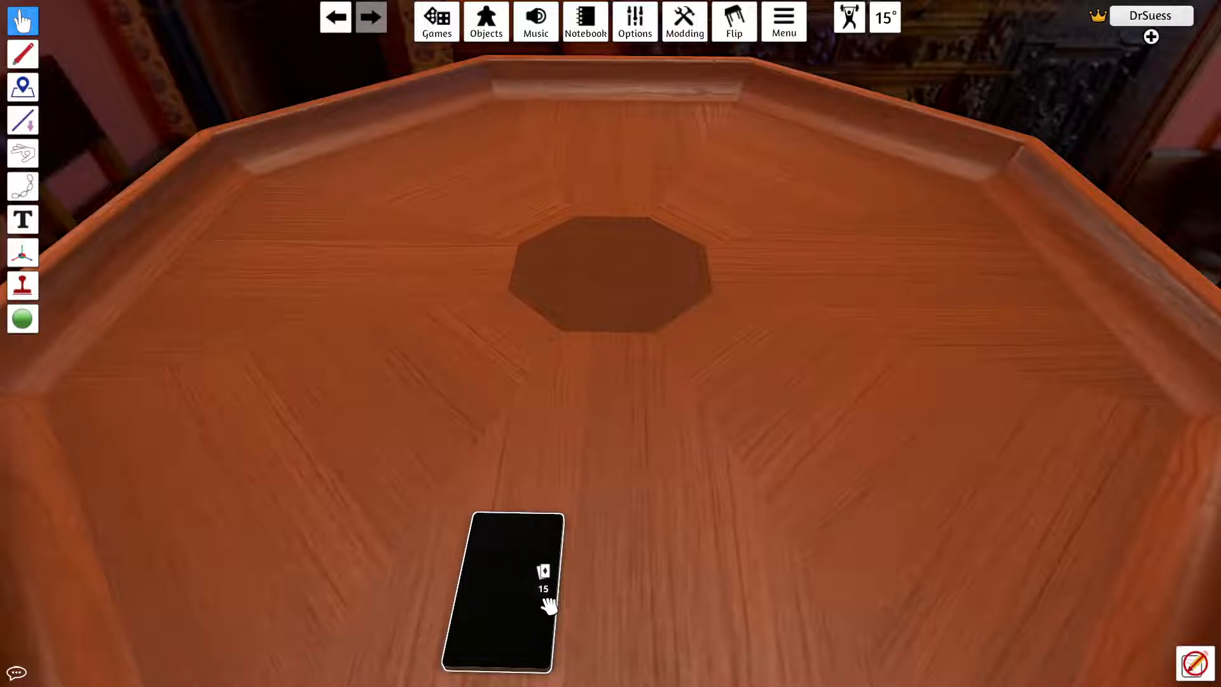
Step: Draw the blank card off the deck and lay out the Elite, Standard and Mook cards beside it
{"action": "left_click_drag", "start_coordinate": [506, 572], "coordinate": [835, 534]}
{"action": "left_click_drag", "start_coordinate": [499, 583], "coordinate": [679, 499]}
{"action": "left_click_drag", "start_coordinate": [541, 604], "coordinate": [778, 524]}
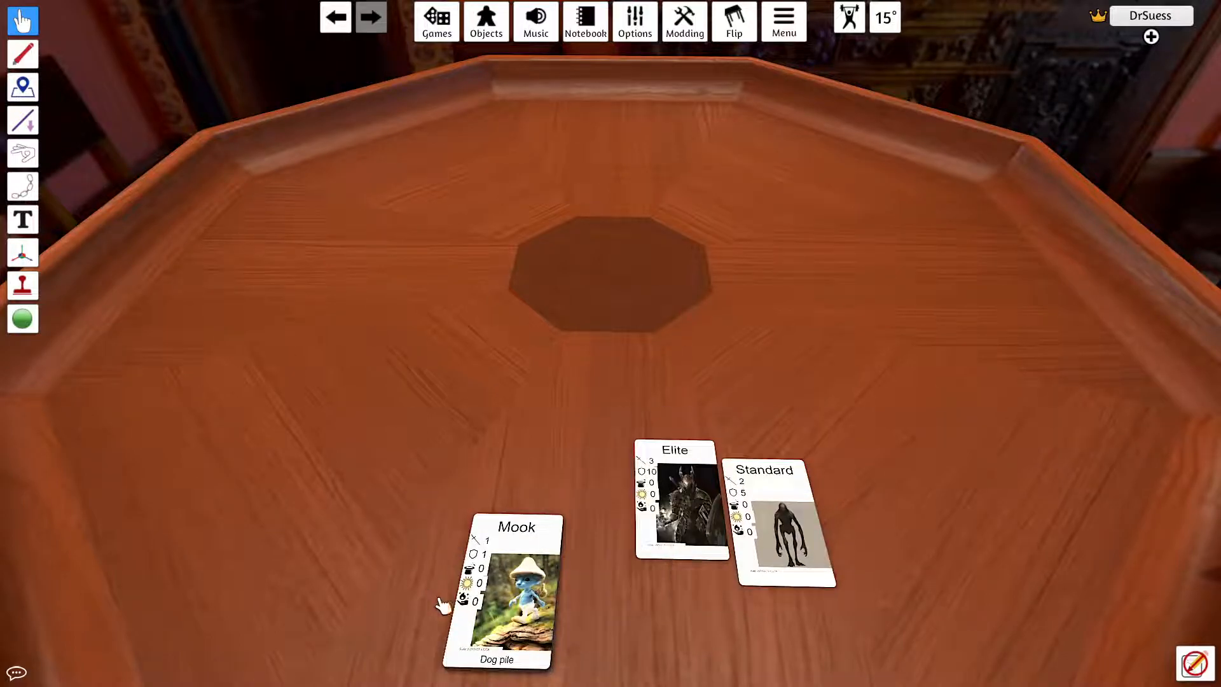
{"action": "left_click_drag", "start_coordinate": [496, 616], "coordinate": [852, 560]}
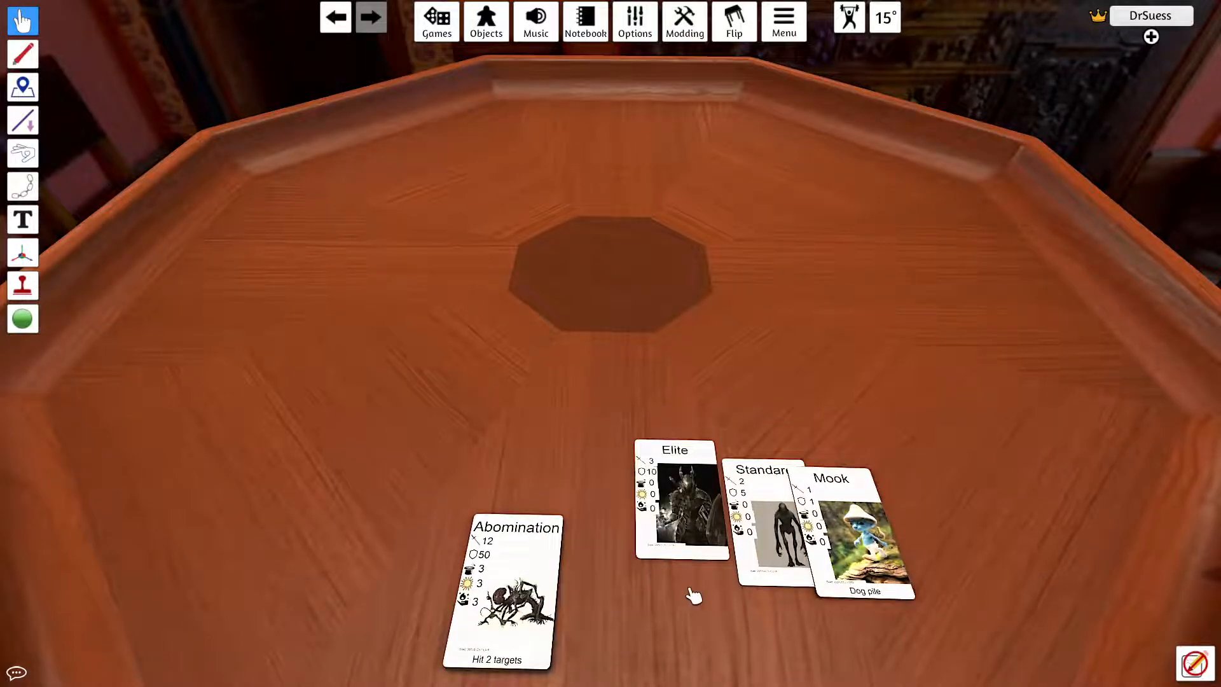
Step: Examine the stats, artwork and build text on the laid-out cards and the deck's Abomination card up close
{"action": "scroll", "coordinate": [616, 571], "scroll_direction": "up", "scroll_amount": 4}
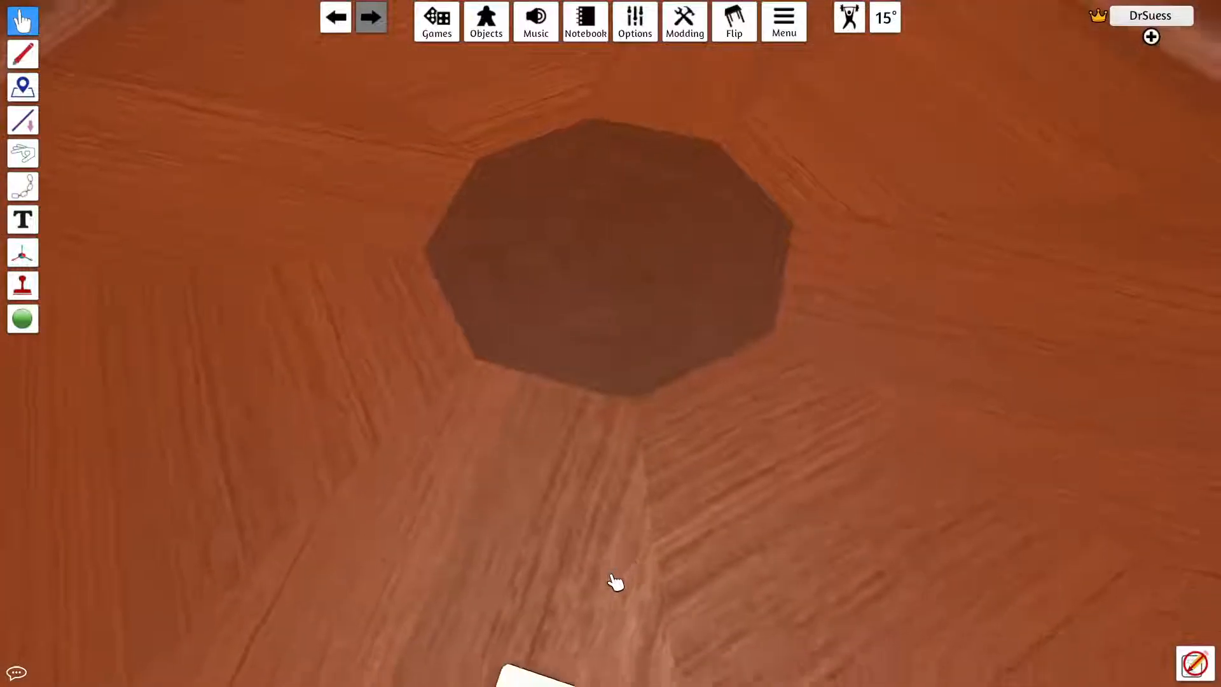
{"action": "key", "text": "s"}
{"action": "scroll", "coordinate": [602, 620], "scroll_direction": "down", "scroll_amount": 3}
{"action": "left_click_drag", "start_coordinate": [601, 620], "coordinate": [619, 559]}
{"action": "scroll", "coordinate": [591, 516], "scroll_direction": "up", "scroll_amount": 3}
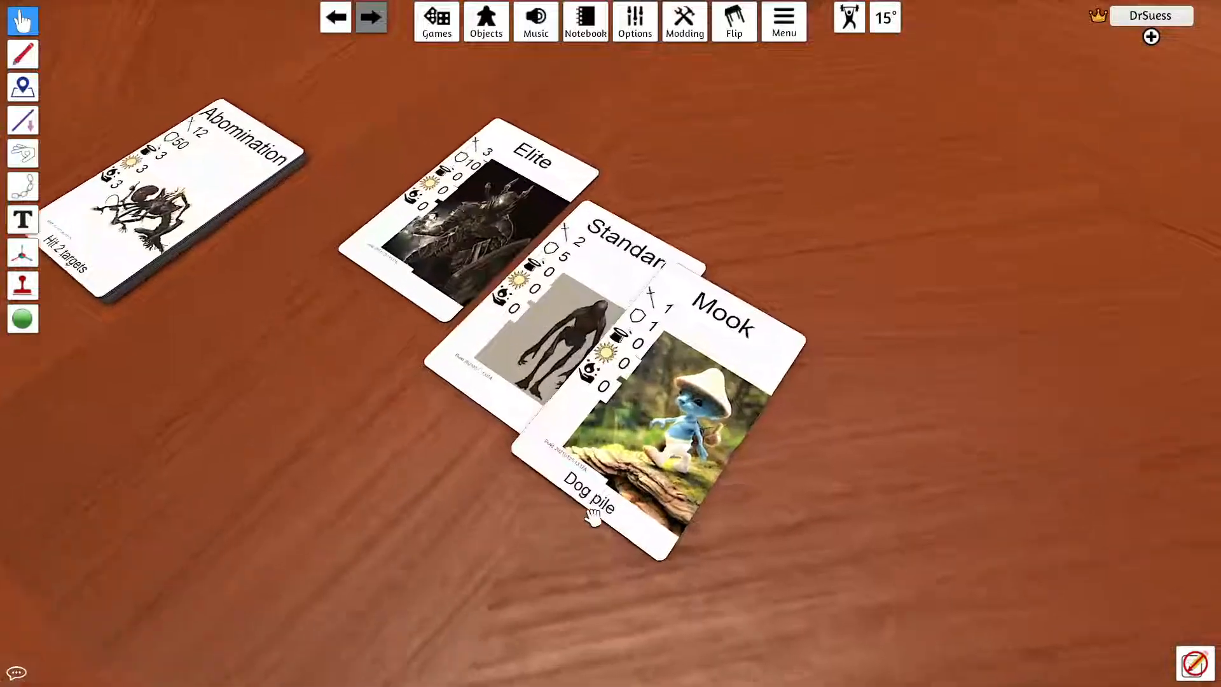
{"action": "scroll", "coordinate": [606, 499], "scroll_direction": "up", "scroll_amount": 1}
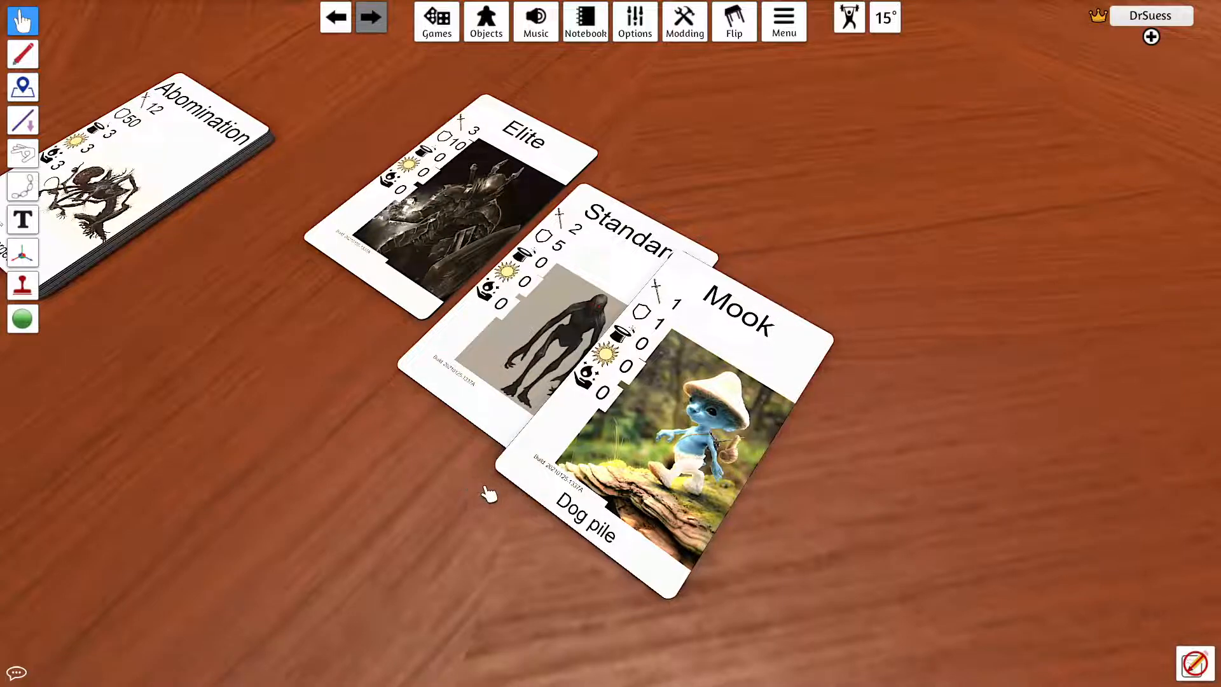
{"action": "left_click_drag", "start_coordinate": [523, 476], "coordinate": [566, 493]}
{"action": "key", "text": "a"}
{"action": "key", "text": "s"}
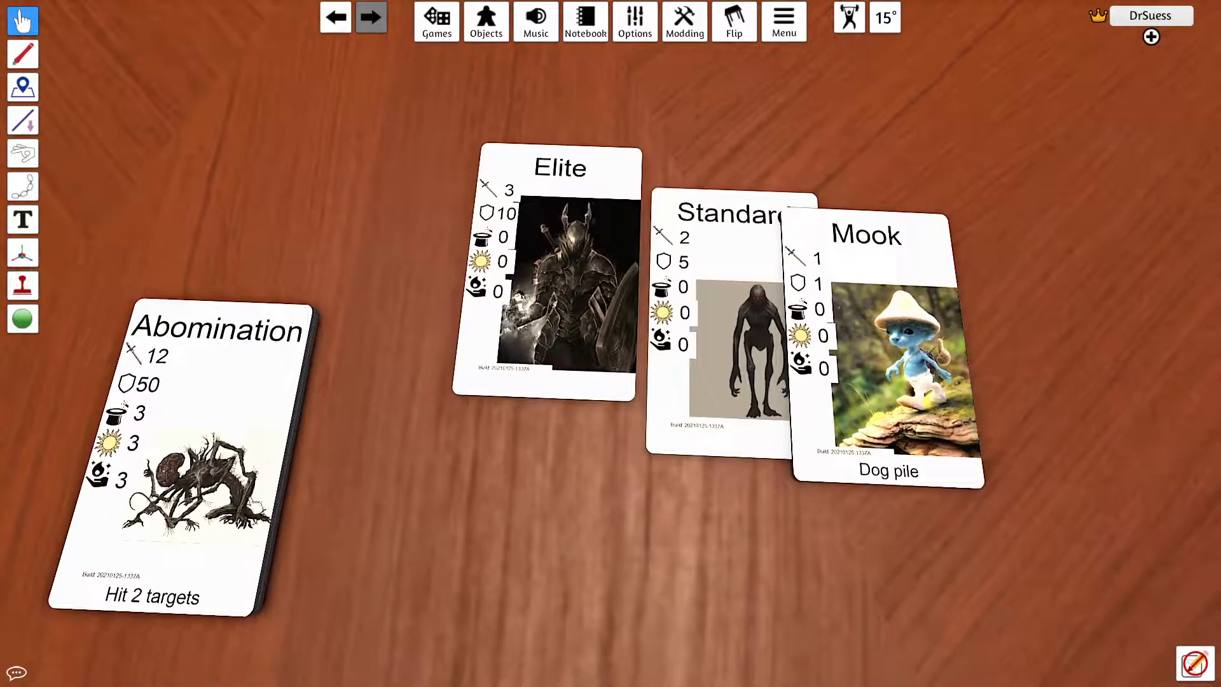
Step: Deal the cards off the deck onto the table, from Abomination and Miniboss through Mage Knight, Pyromancer and Trickster, down to the Mortal card
{"action": "left_click_drag", "start_coordinate": [259, 378], "coordinate": [636, 13]}
{"action": "scroll", "coordinate": [394, 357], "scroll_direction": "down", "scroll_amount": 3}
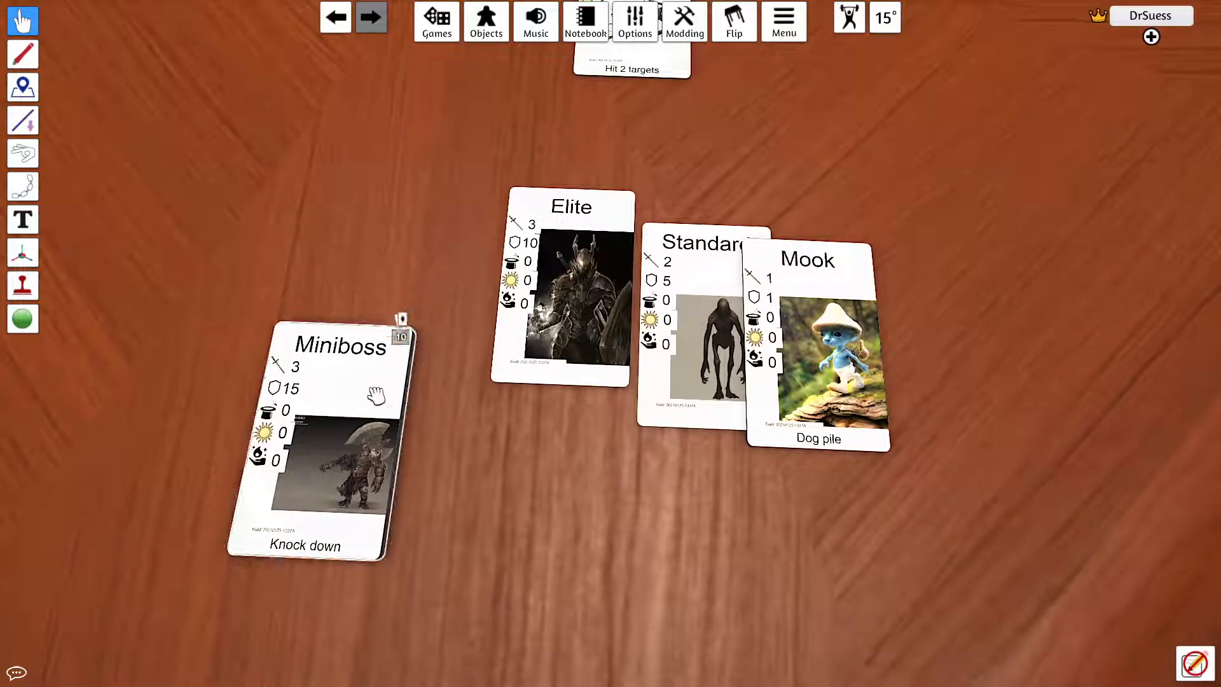
{"action": "left_click_drag", "start_coordinate": [353, 385], "coordinate": [496, 92]}
{"action": "scroll", "coordinate": [441, 327], "scroll_direction": "down", "scroll_amount": 2}
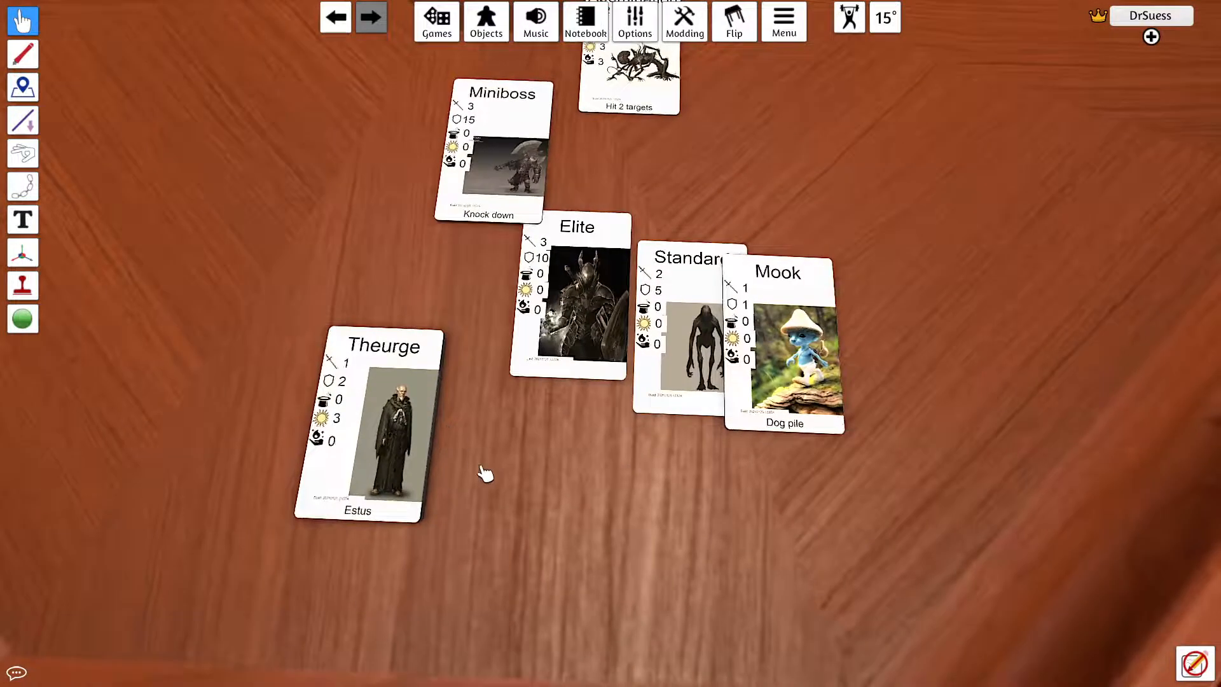
{"action": "left_click_drag", "start_coordinate": [401, 416], "coordinate": [617, 311]}
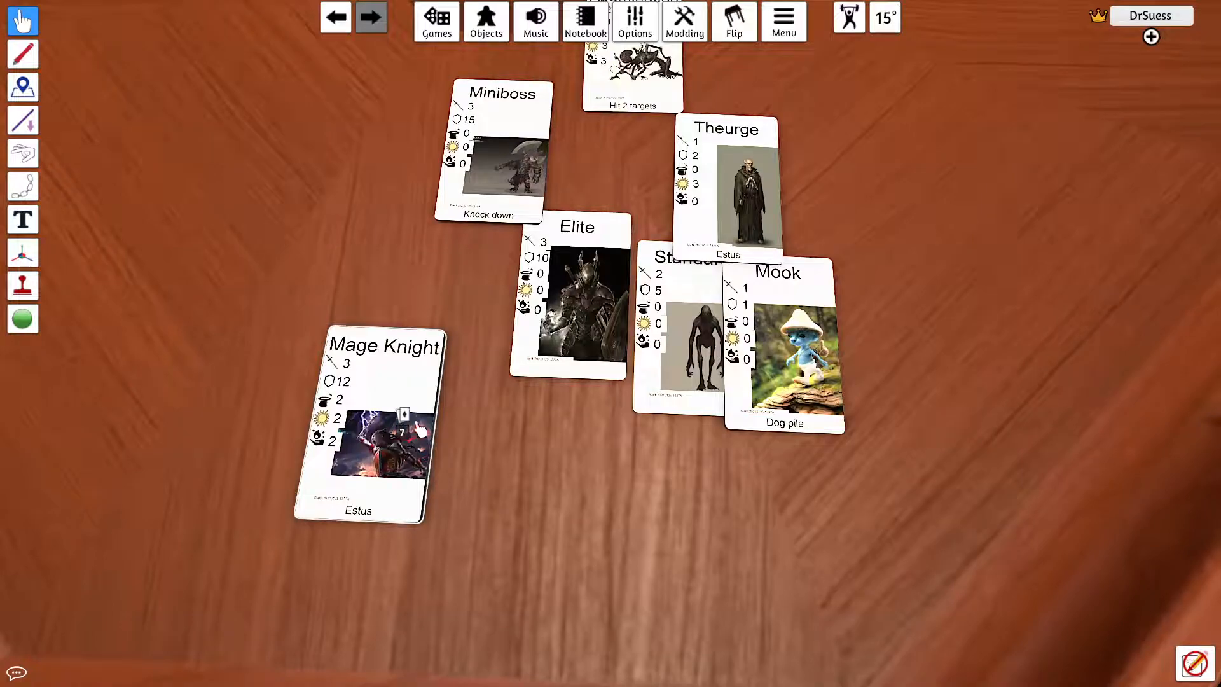
{"action": "left_click_drag", "start_coordinate": [407, 439], "coordinate": [582, 350]}
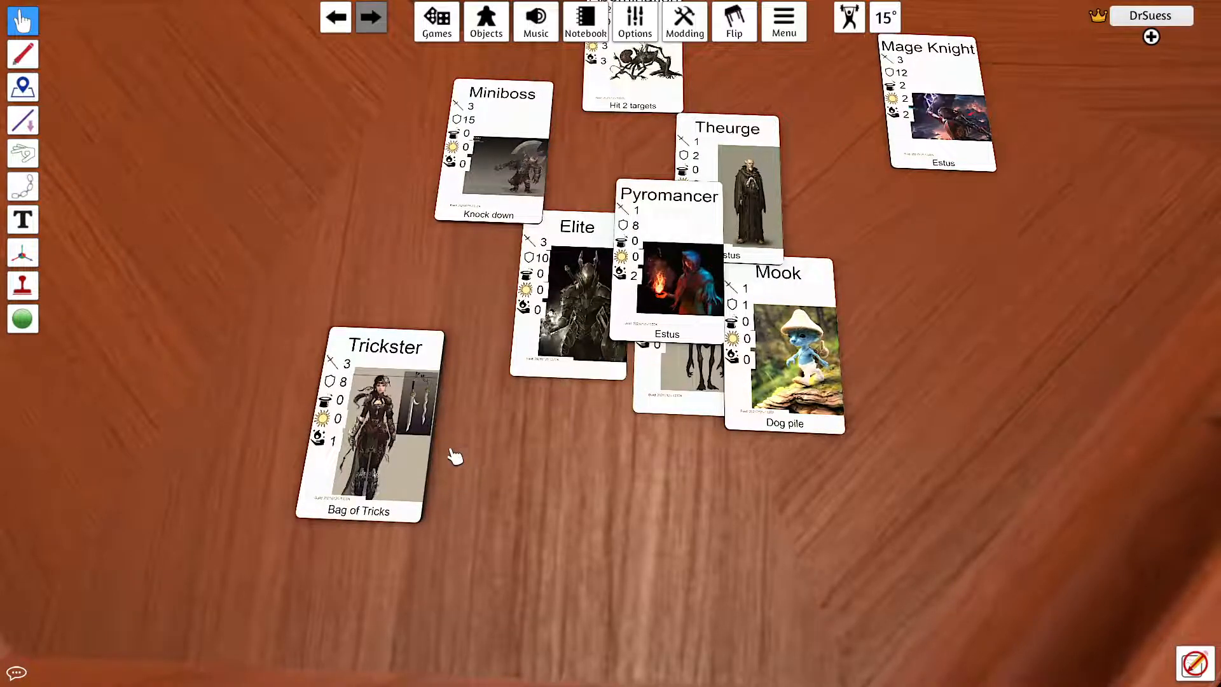
{"action": "left_click_drag", "start_coordinate": [419, 445], "coordinate": [524, 382]}
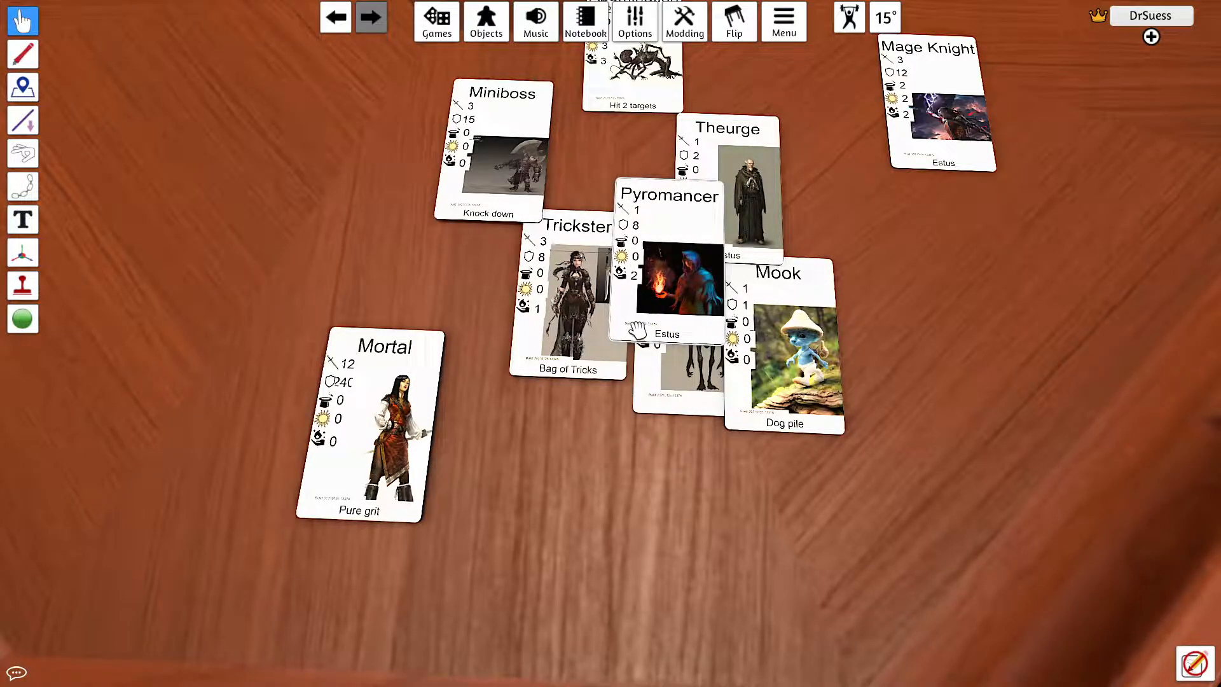
Step: Examine the Mortal card's stats up close and compare them with the neighbouring cards, shifting the Miniboss card slightly
{"action": "scroll", "coordinate": [419, 566], "scroll_direction": "up", "scroll_amount": 3}
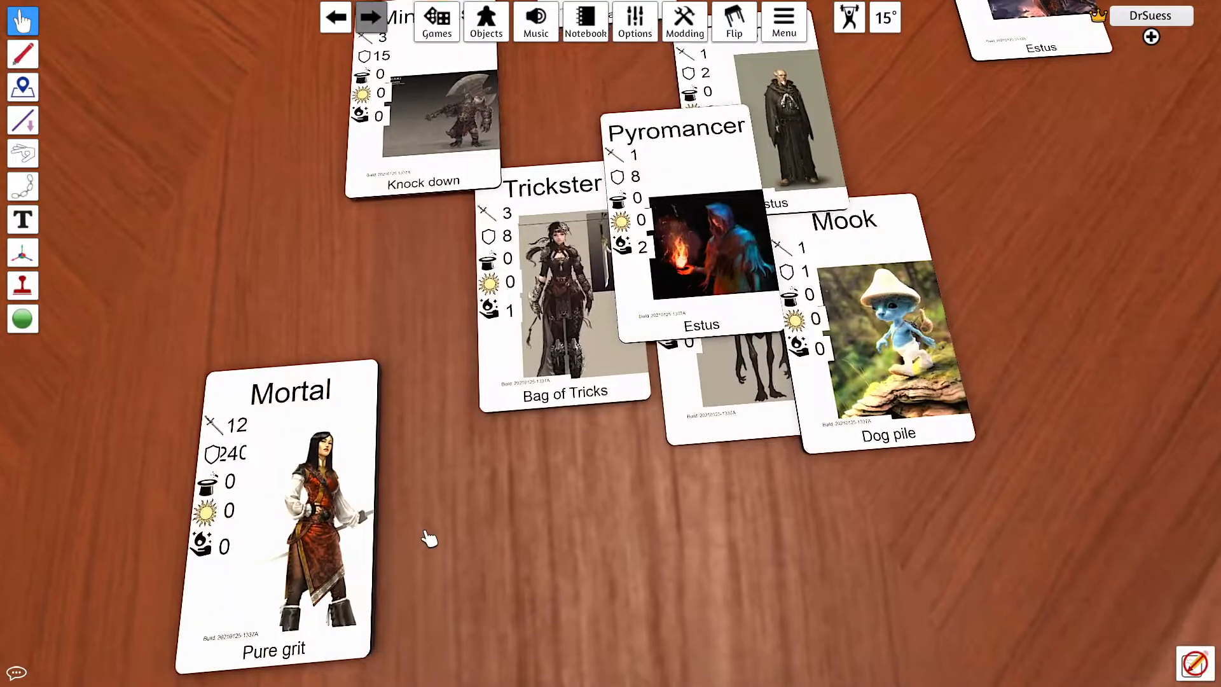
{"action": "key", "text": "a"}
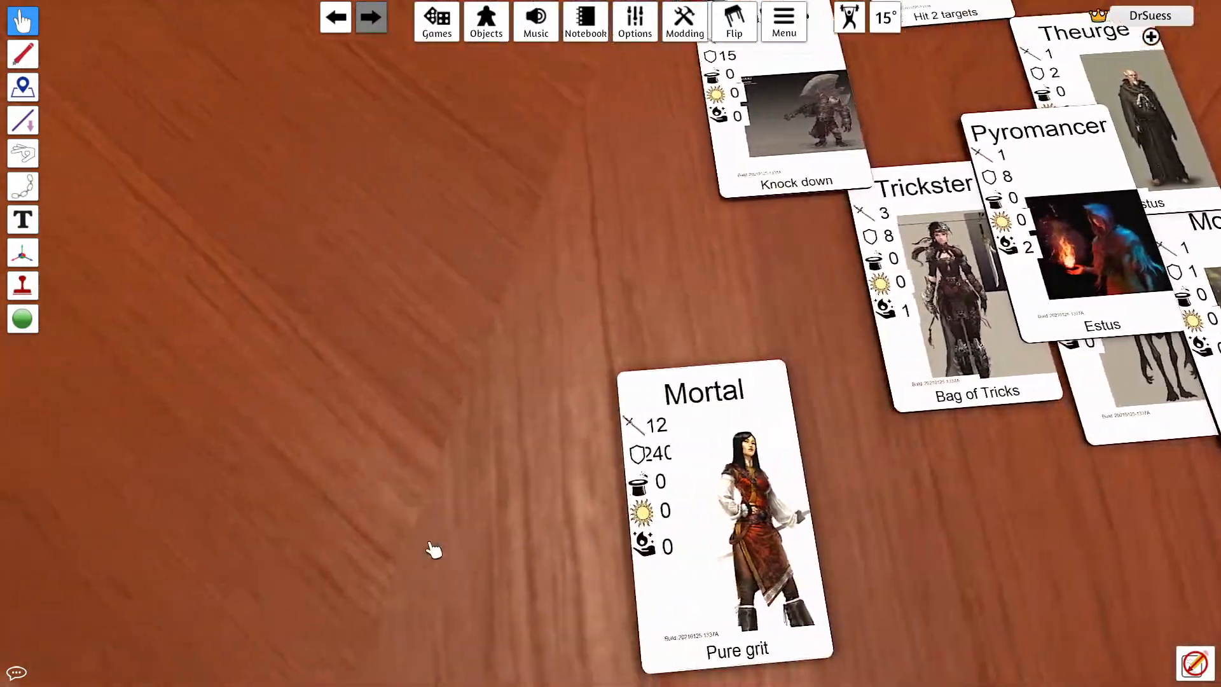
{"action": "key", "text": "d"}
{"action": "key", "text": "s"}
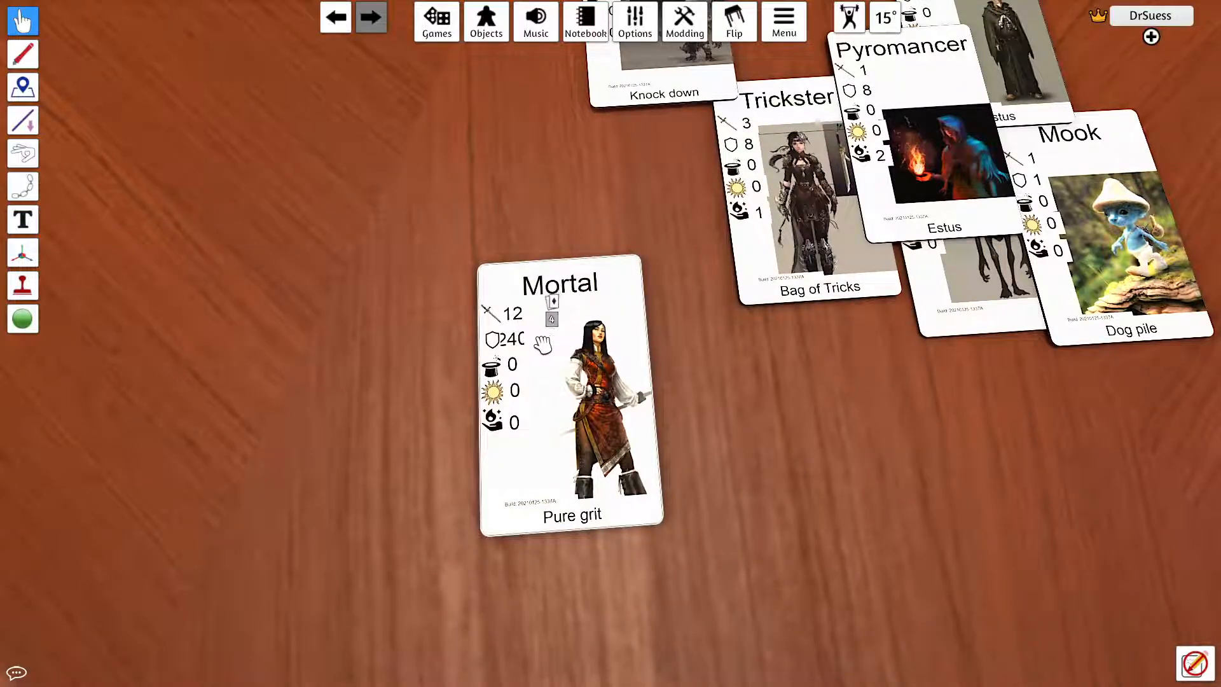
{"action": "left_click_drag", "start_coordinate": [501, 344], "coordinate": [551, 356]}
{"action": "scroll", "coordinate": [749, 422], "scroll_direction": "down", "scroll_amount": 5}
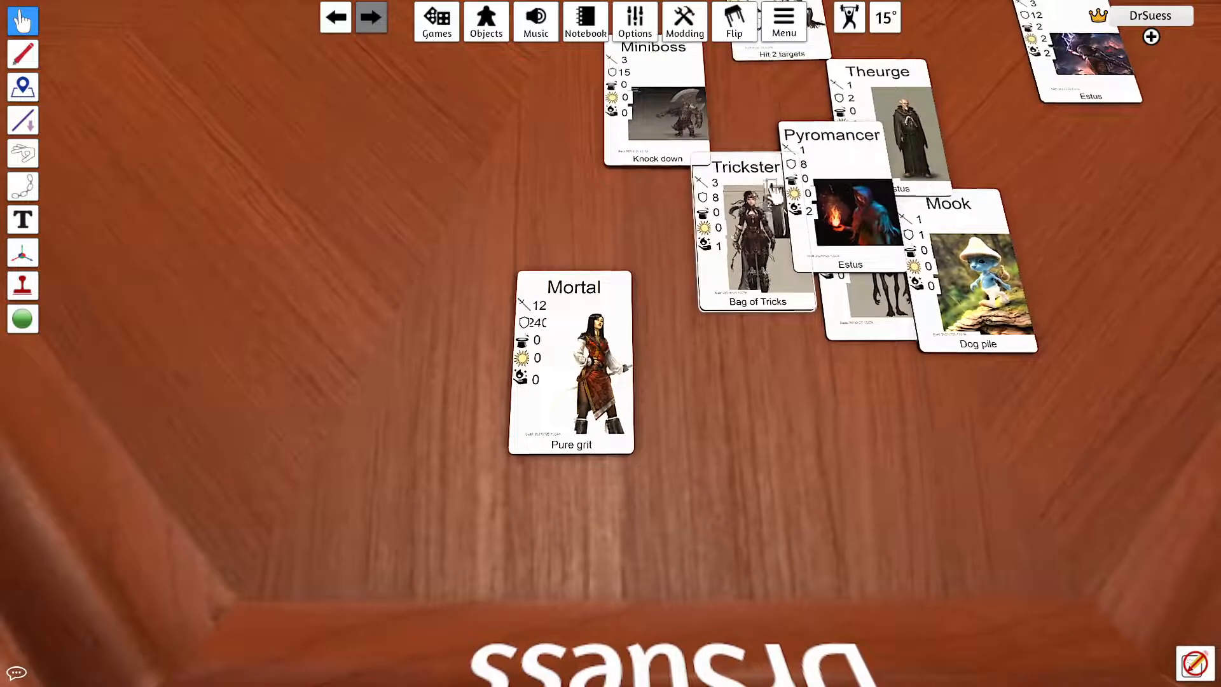
{"action": "left_click_drag", "start_coordinate": [643, 74], "coordinate": [640, 133]}
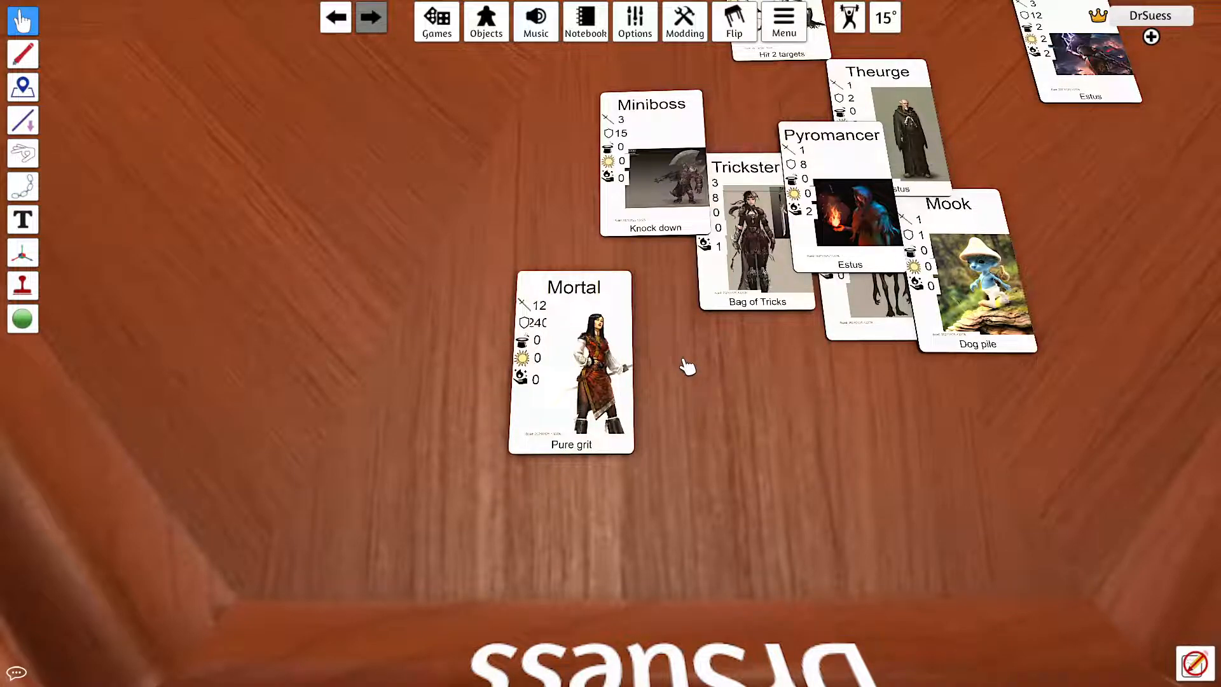
Step: Switch to the GameObjectDatabaseNanDECK sheet in the browser and set the Mortal's resilience to 24
{"action": "key", "text": "alt+Tab"}
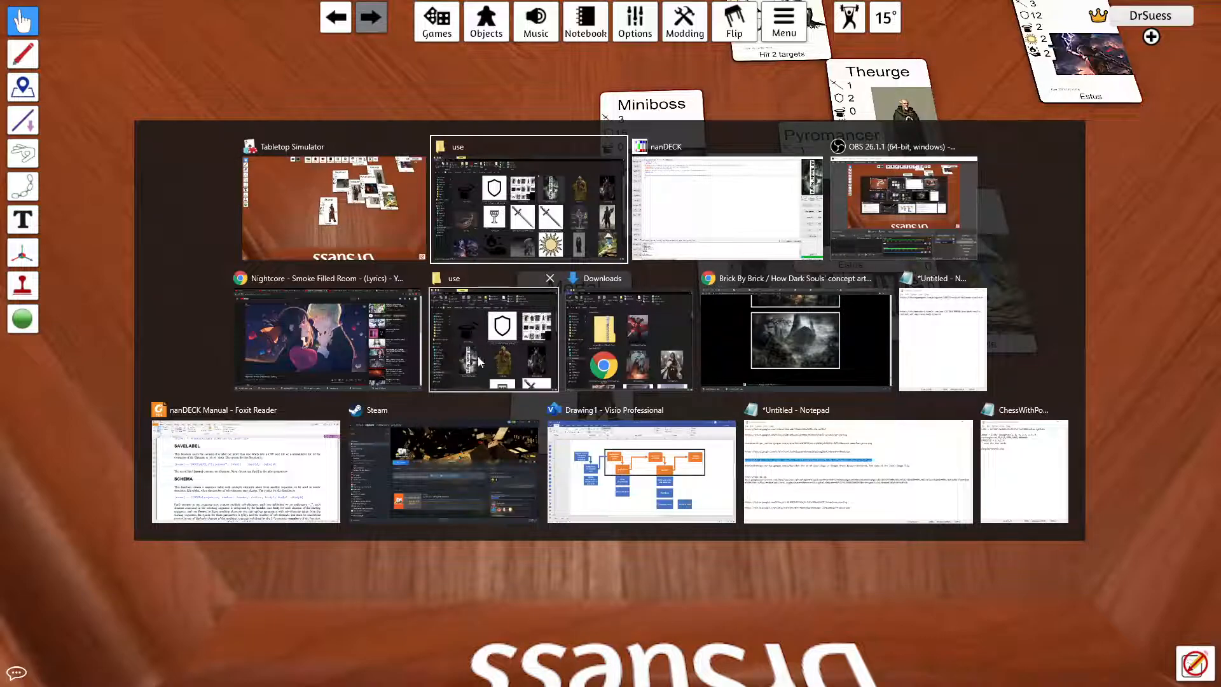
{"action": "left_click", "coordinate": [765, 374]}
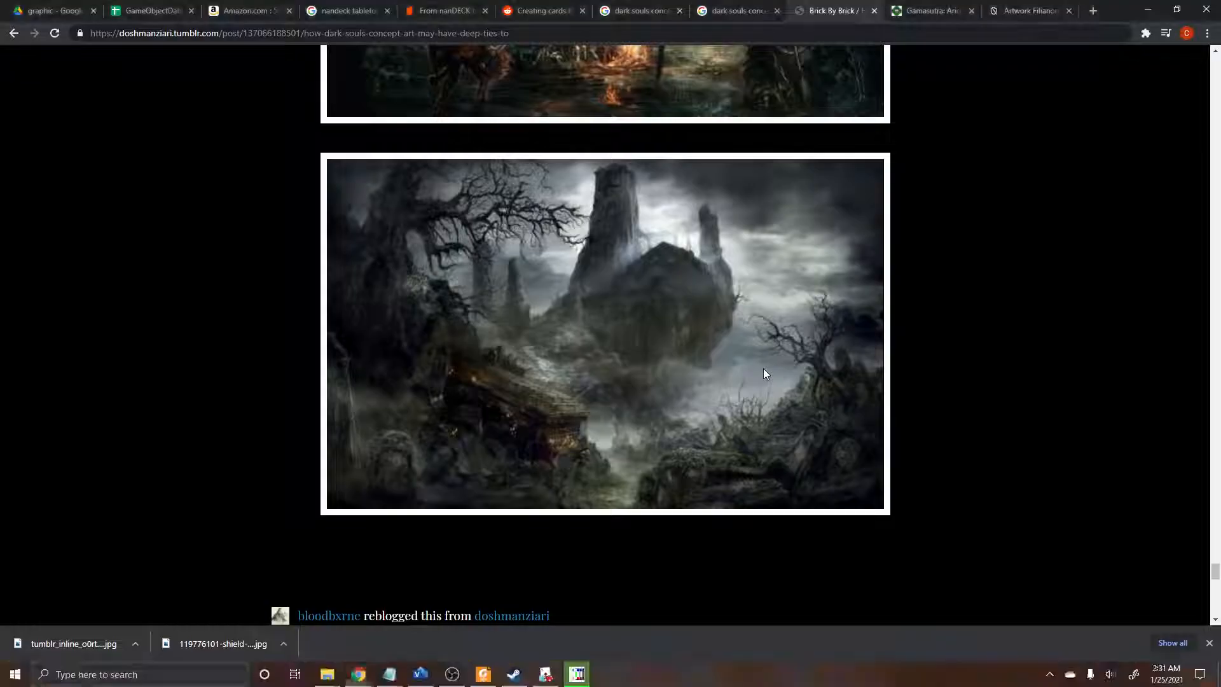
{"action": "left_click", "coordinate": [107, 5]}
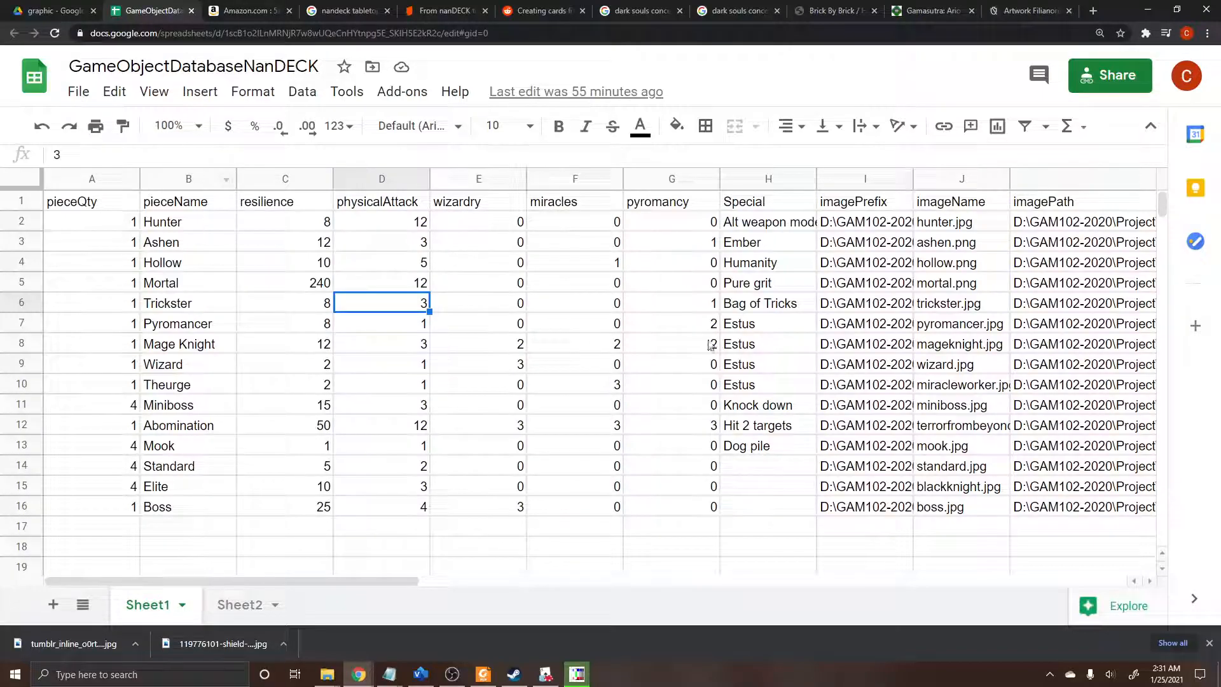
{"action": "left_click", "coordinate": [320, 289]}
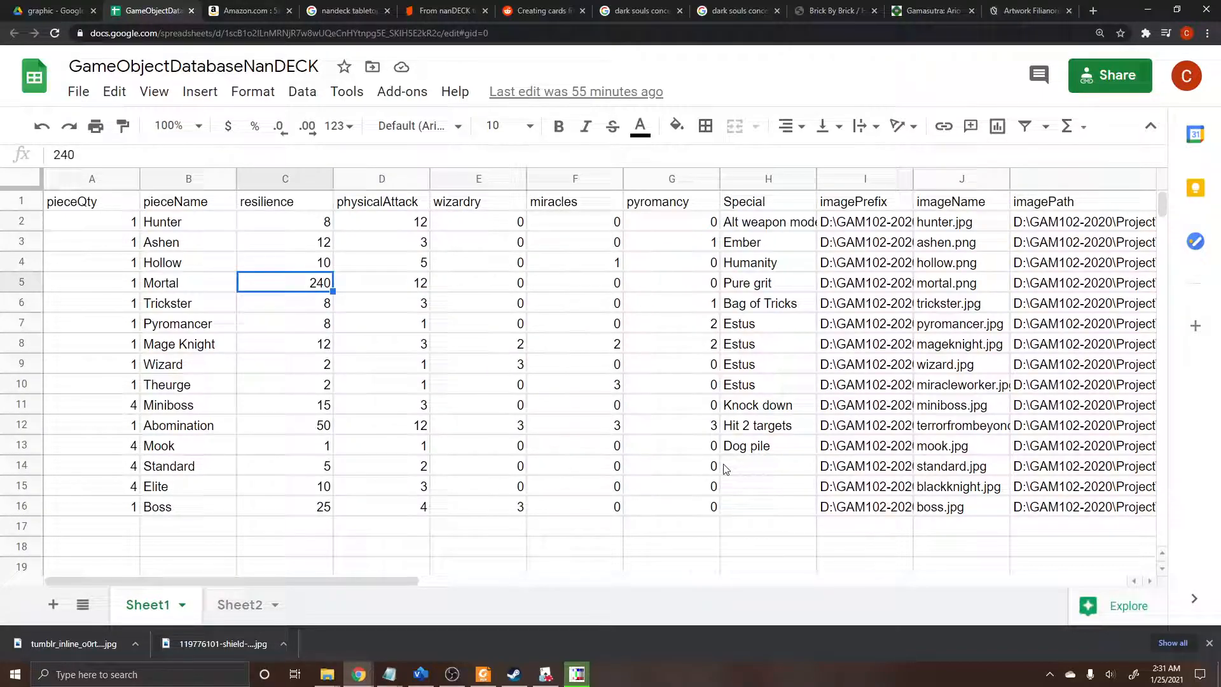
{"action": "type", "text": "2"}
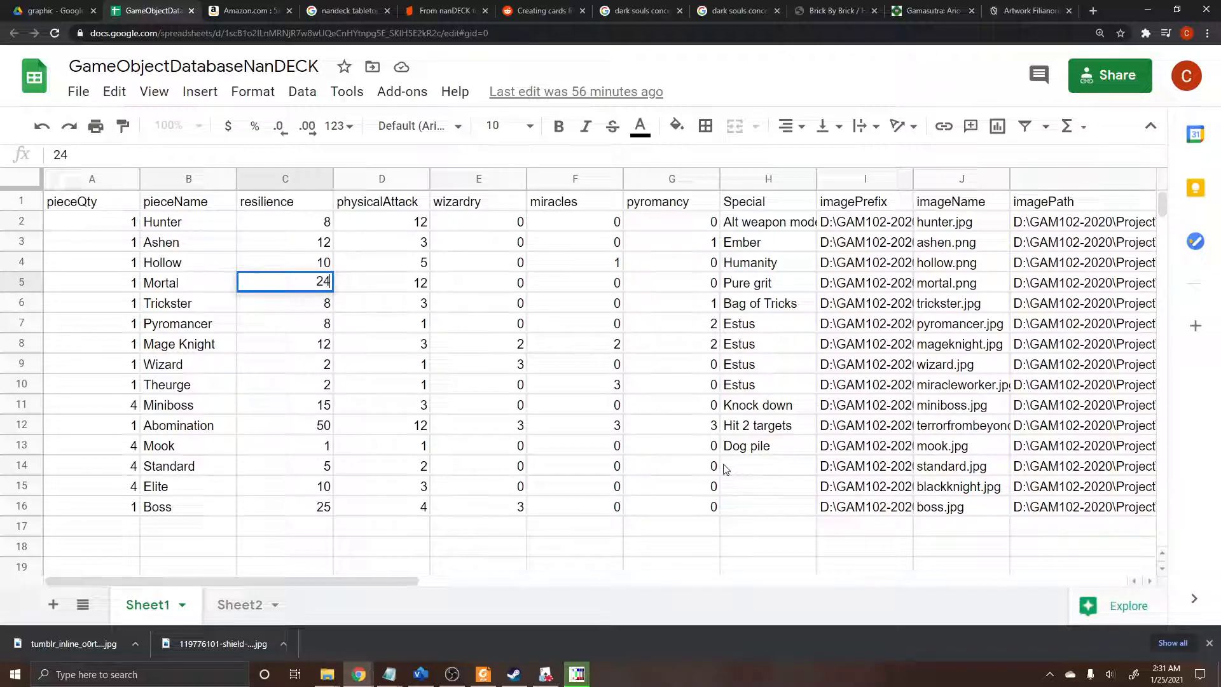
{"action": "key", "text": "Tab"}
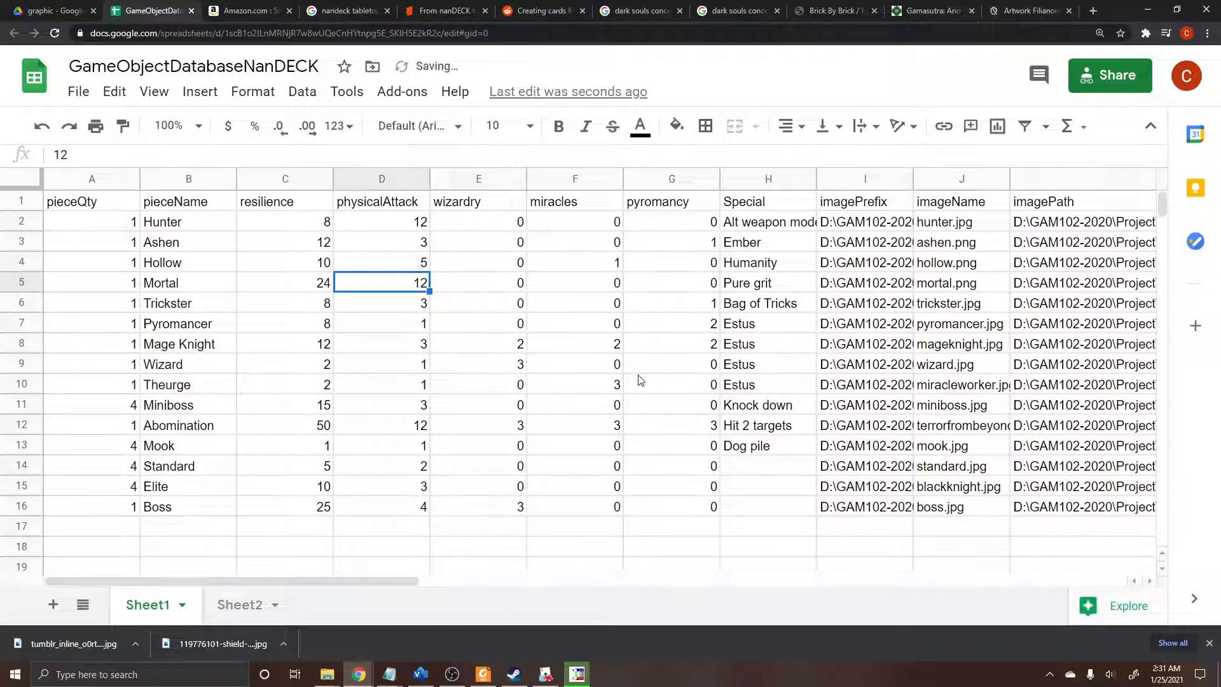
{"action": "left_click_drag", "start_coordinate": [296, 282], "coordinate": [363, 290]}
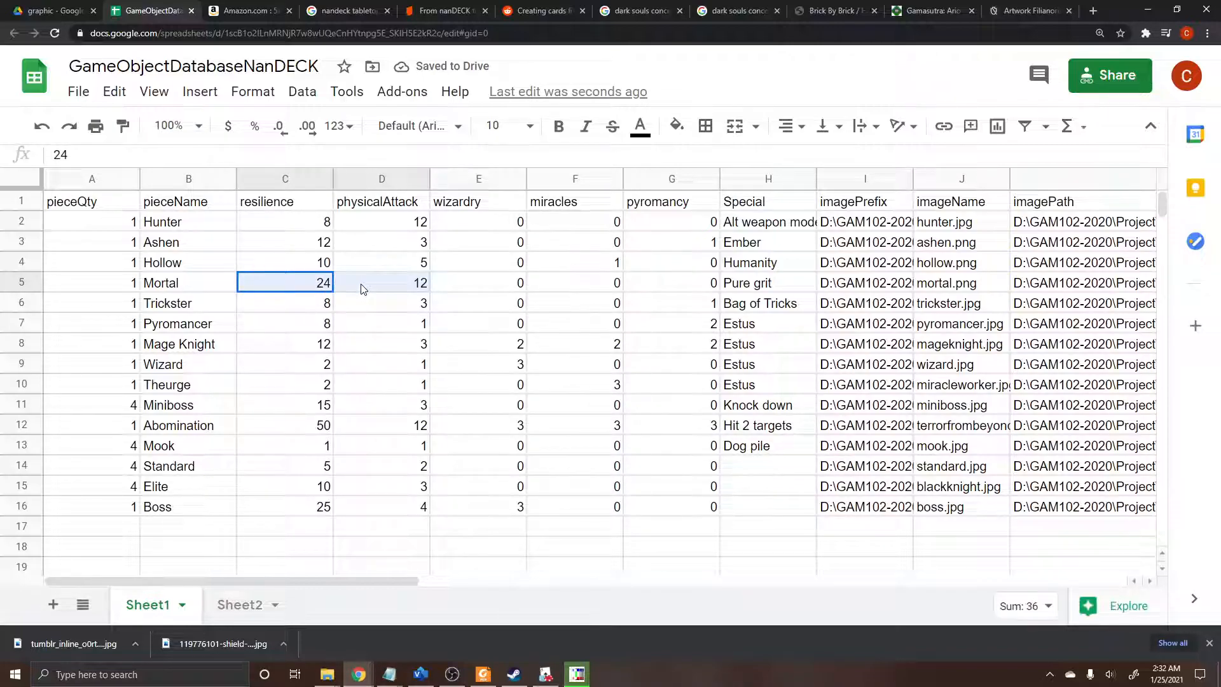
{"action": "left_click", "coordinate": [478, 349]}
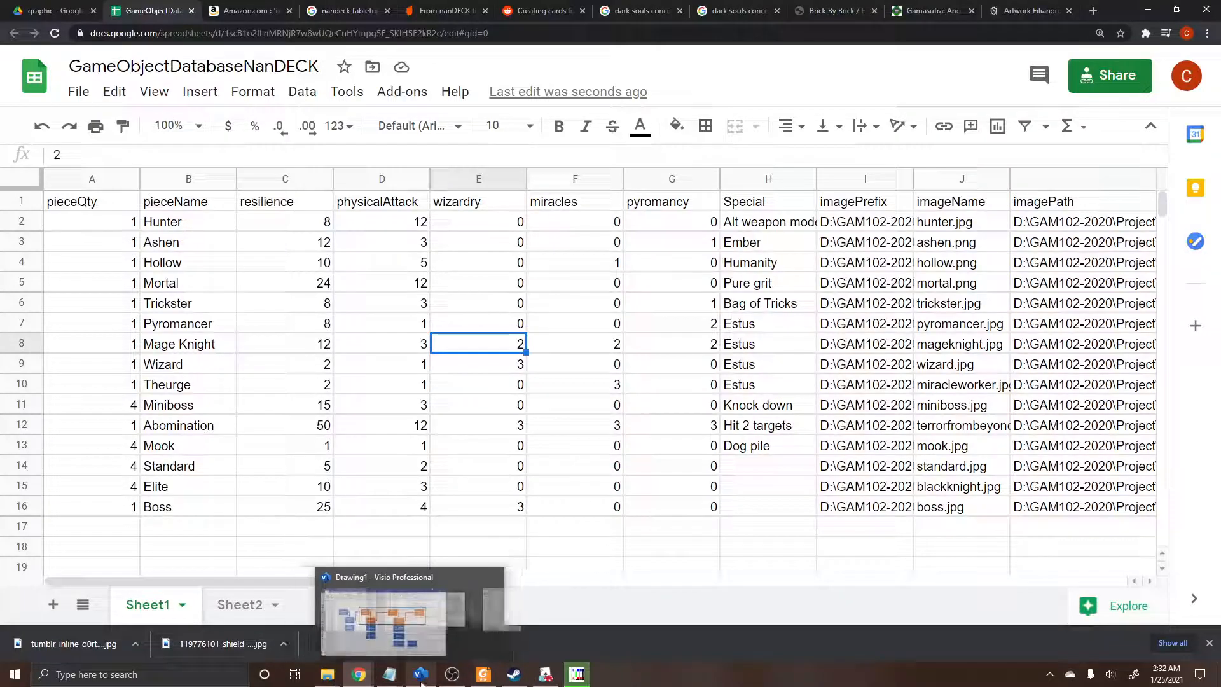
{"action": "left_click", "coordinate": [576, 674]}
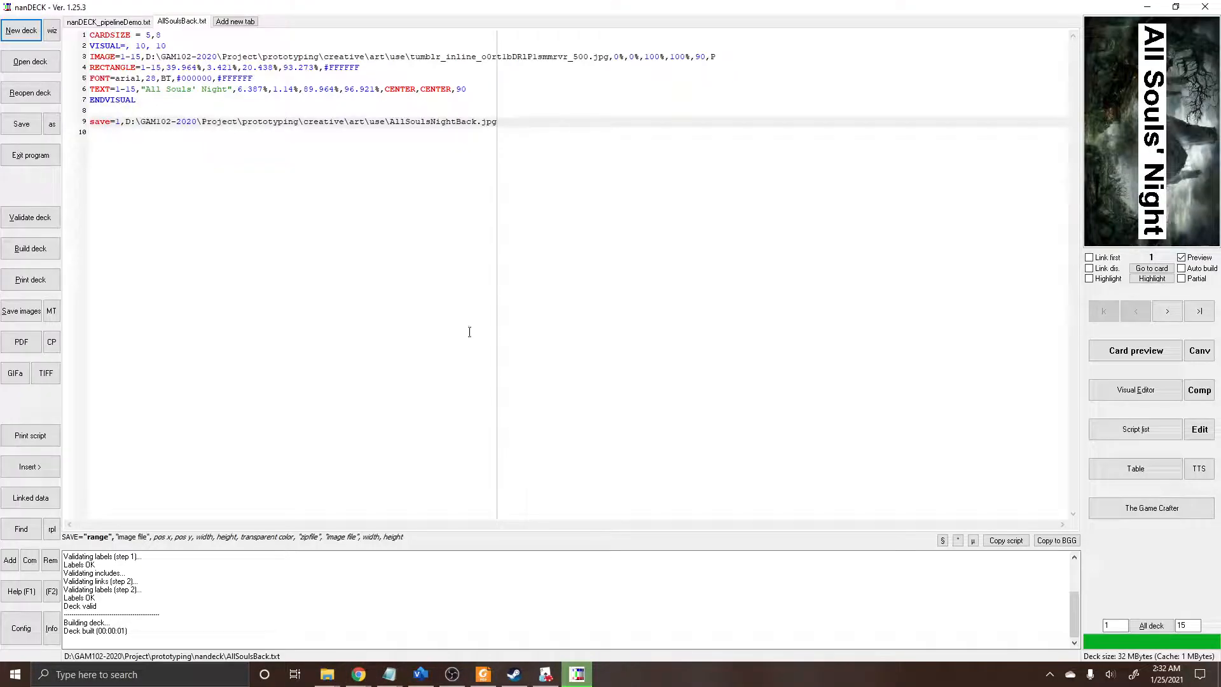
{"action": "left_click", "coordinate": [283, 167]}
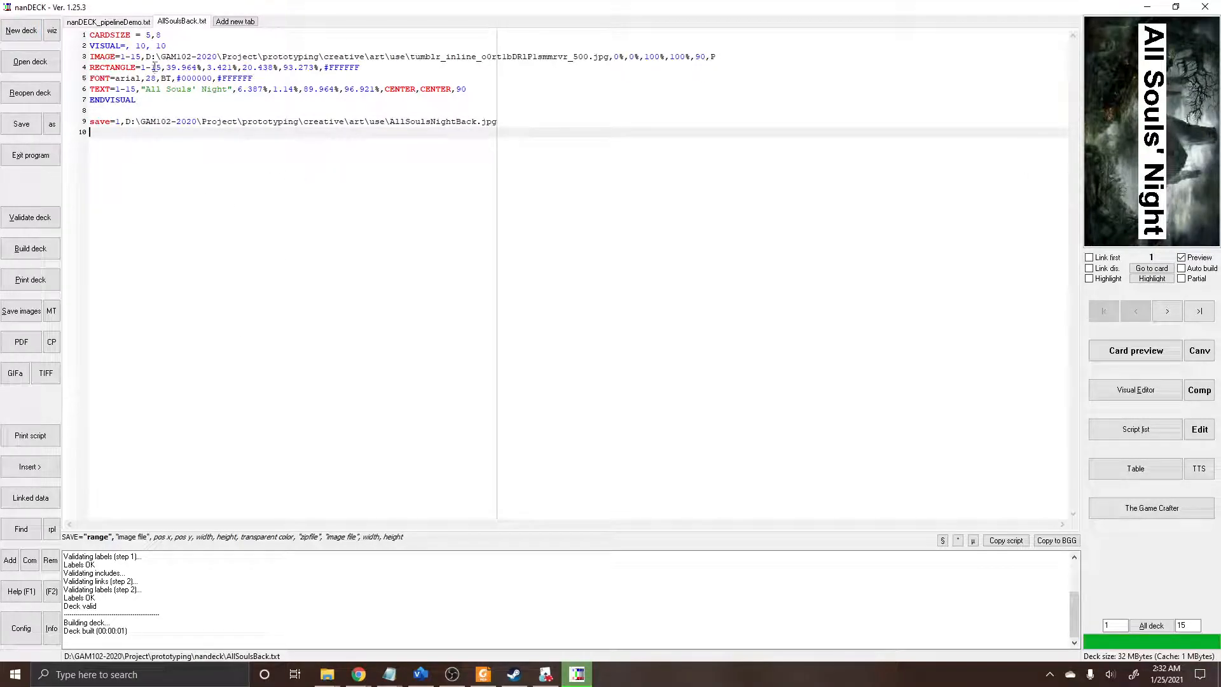
{"action": "left_click", "coordinate": [109, 22]}
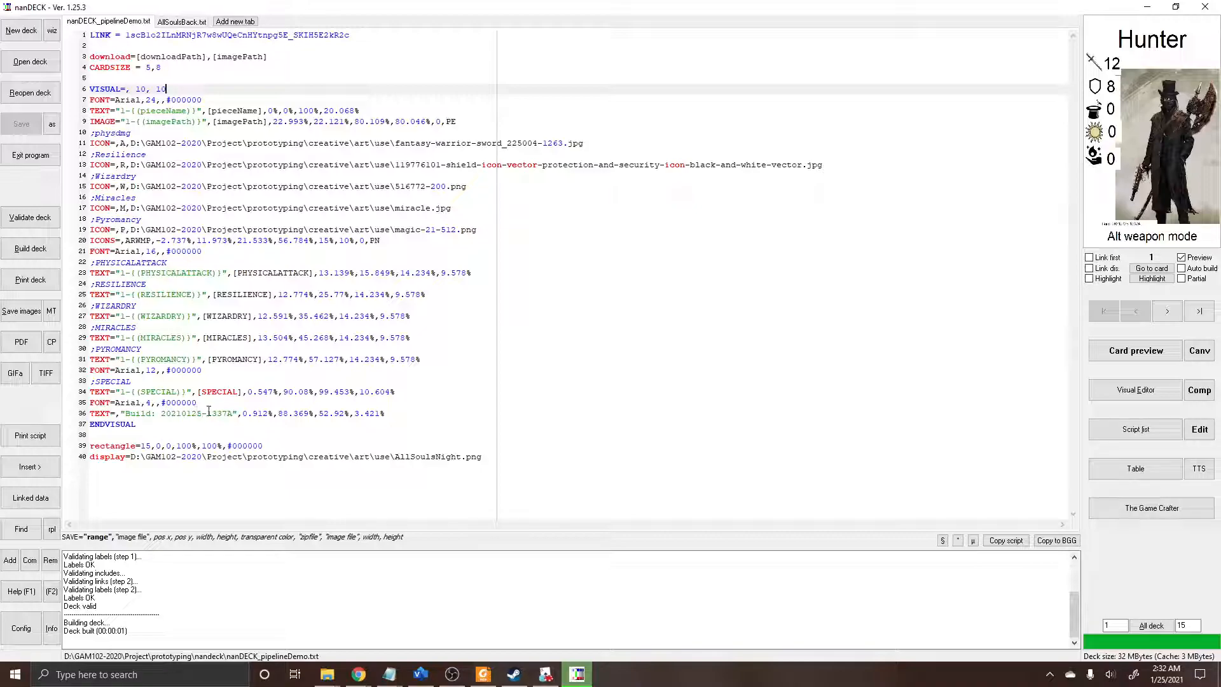
{"action": "left_click", "coordinate": [239, 415]}
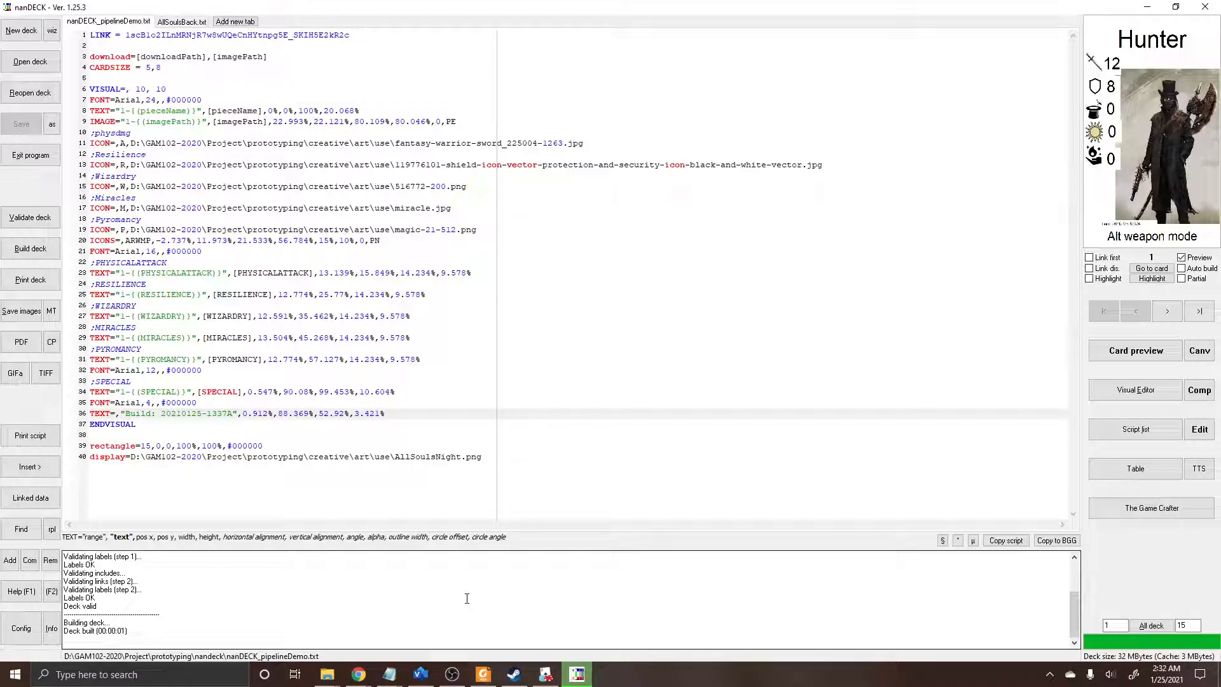
{"action": "key", "text": "BackSpace"}
{"action": "type", "text": "BG"}
{"action": "key", "text": "BackSpace"}
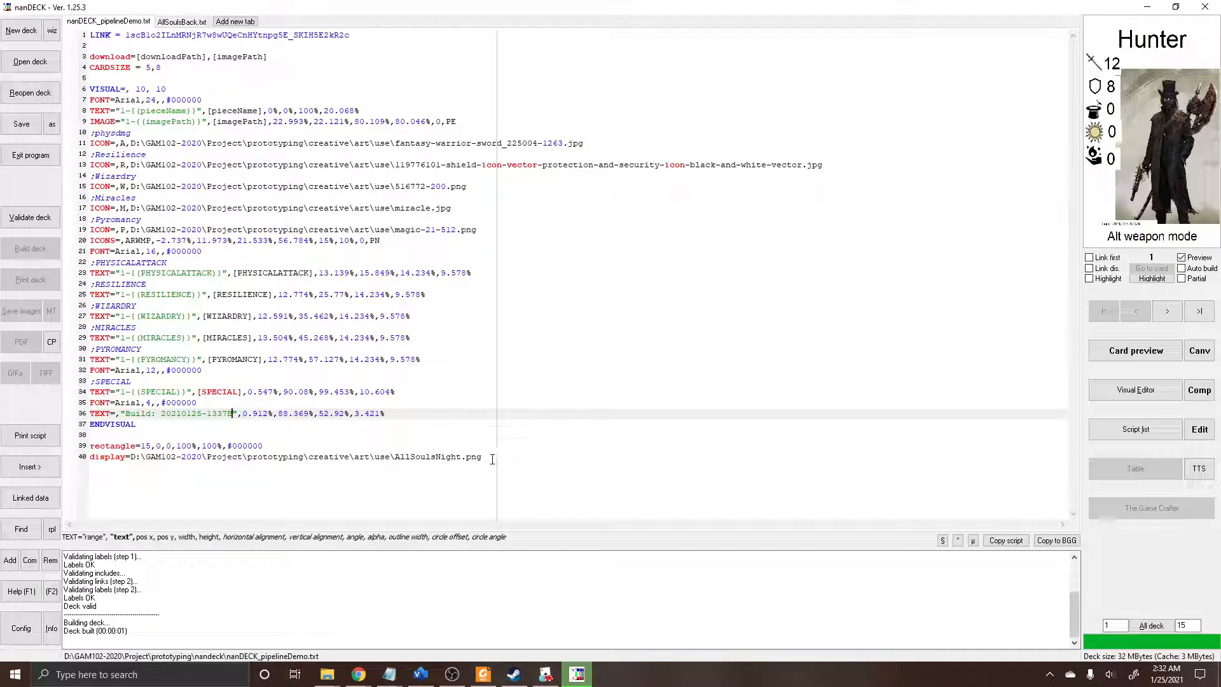
Step: Rename the script's display output image to AllSoulsNightB.png, then validate and build the deck
{"action": "left_click", "coordinate": [471, 454]}
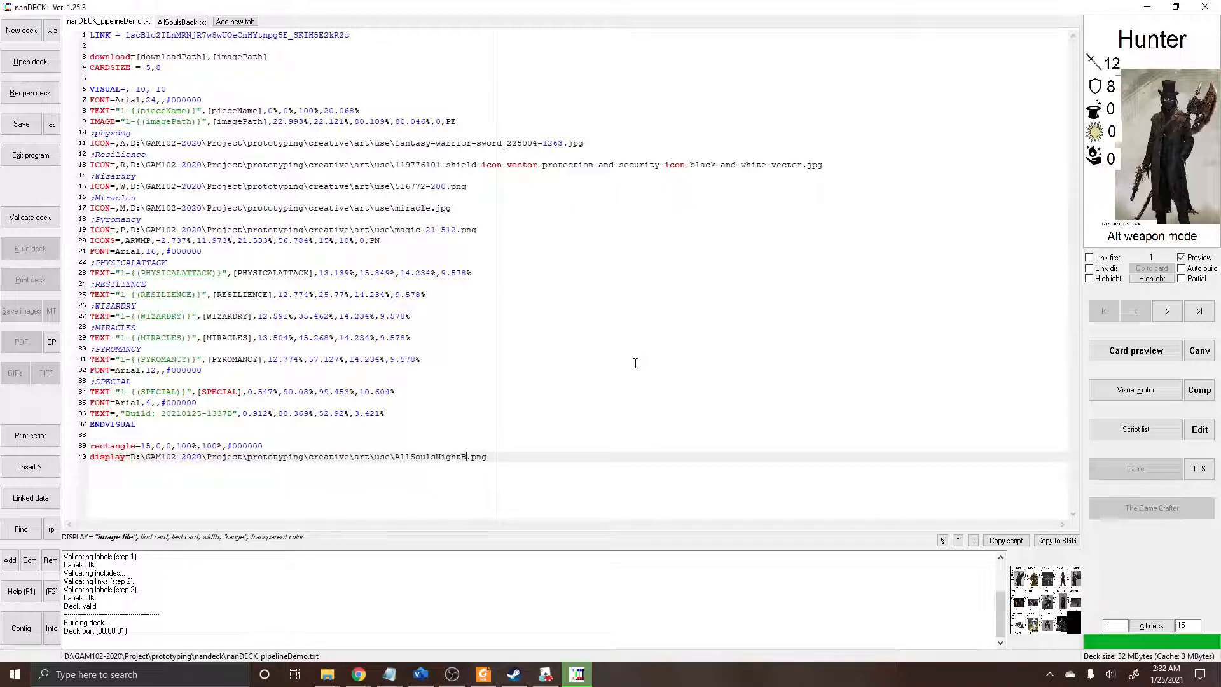
{"action": "left_click", "coordinate": [44, 226]}
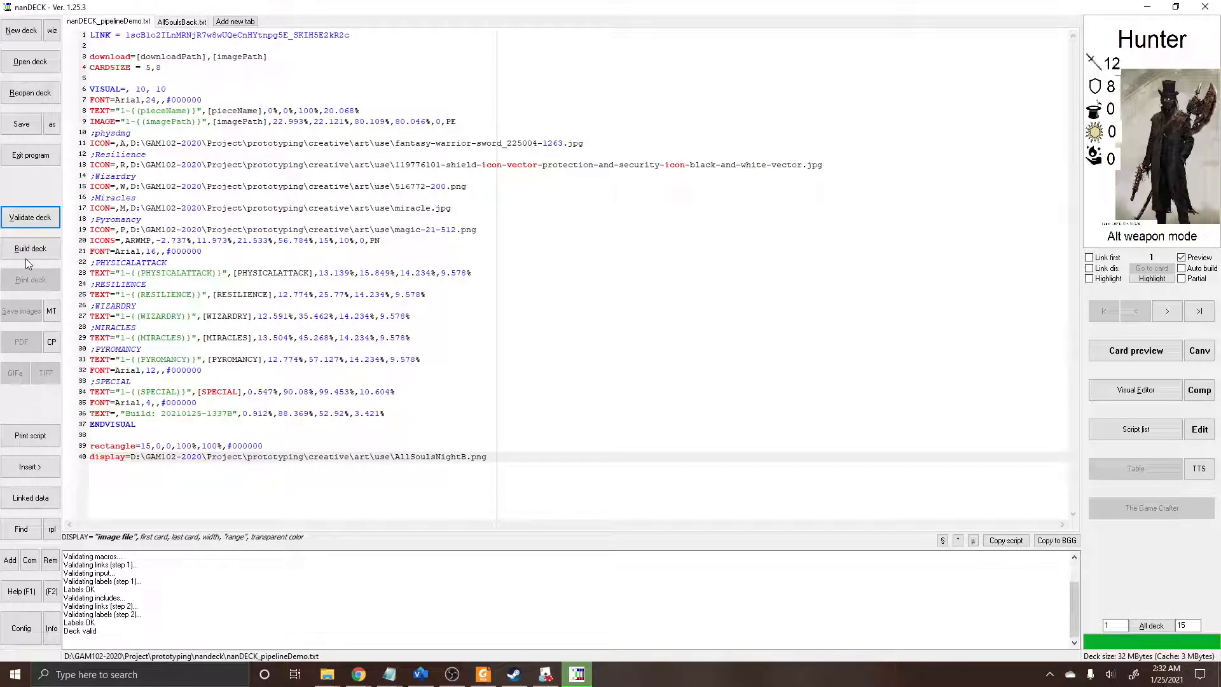
{"action": "left_click", "coordinate": [29, 249]}
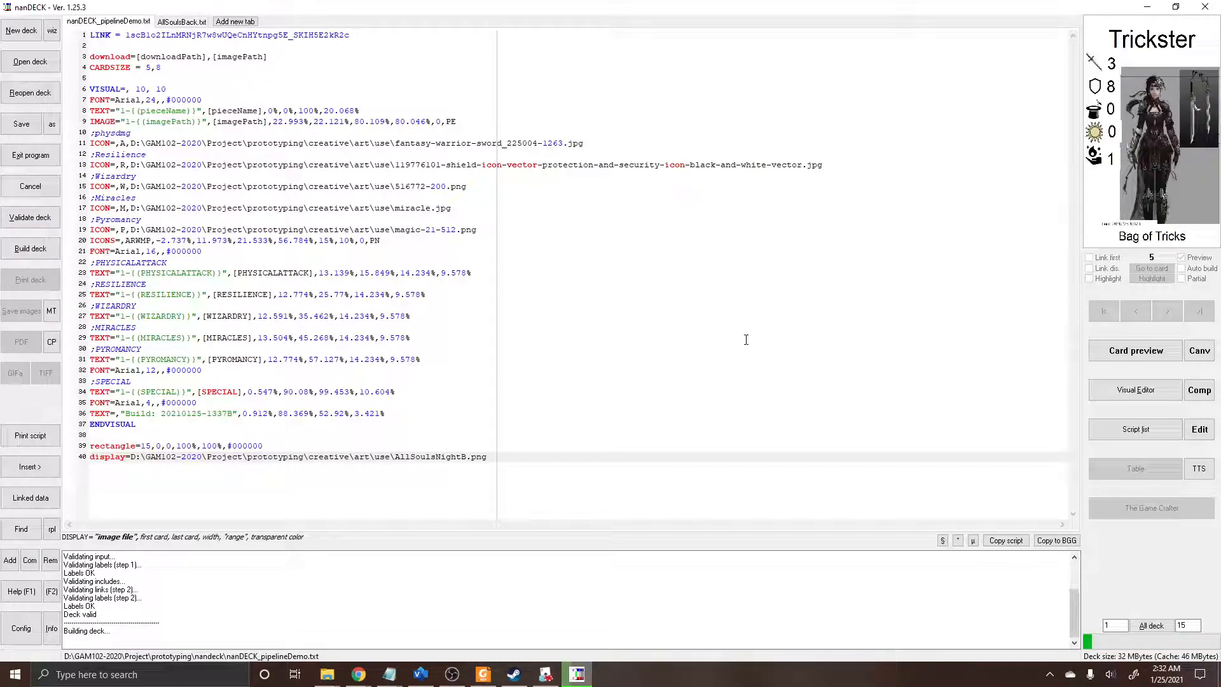
Step: Switch to Tabletop Simulator and delete all the old cards on and around the table
{"action": "left_click", "coordinate": [545, 682]}
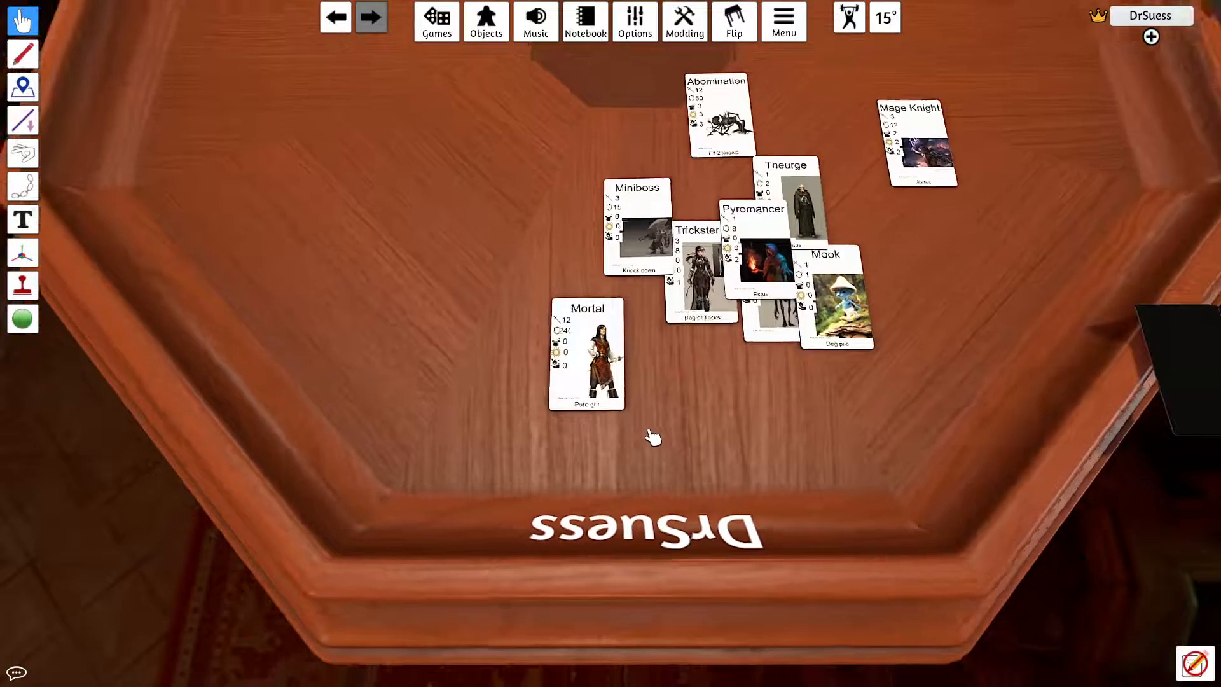
{"action": "scroll", "coordinate": [653, 437], "scroll_direction": "down", "scroll_amount": 5}
{"action": "left_click_drag", "start_coordinate": [505, 102], "coordinate": [1059, 511]}
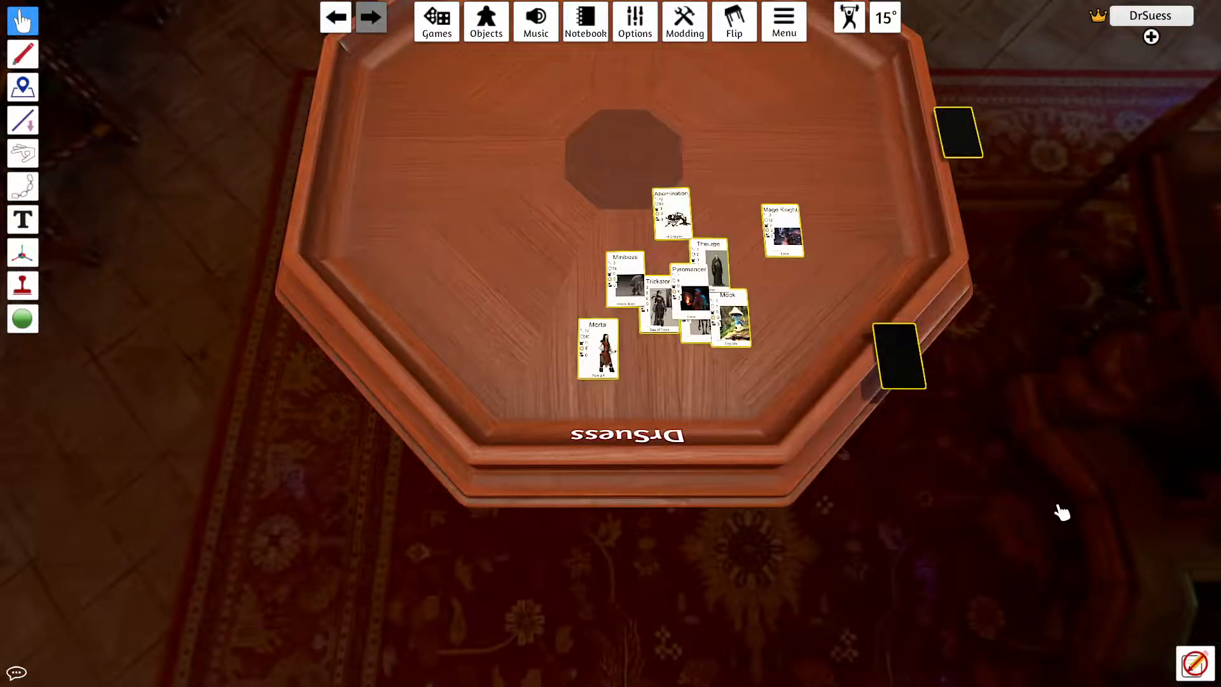
{"action": "key", "text": "Delete"}
Step: Place a new custom deck from the card components onto the empty table
{"action": "scroll", "coordinate": [726, 364], "scroll_direction": "up", "scroll_amount": 2}
{"action": "left_click_drag", "start_coordinate": [727, 364], "coordinate": [684, 311]}
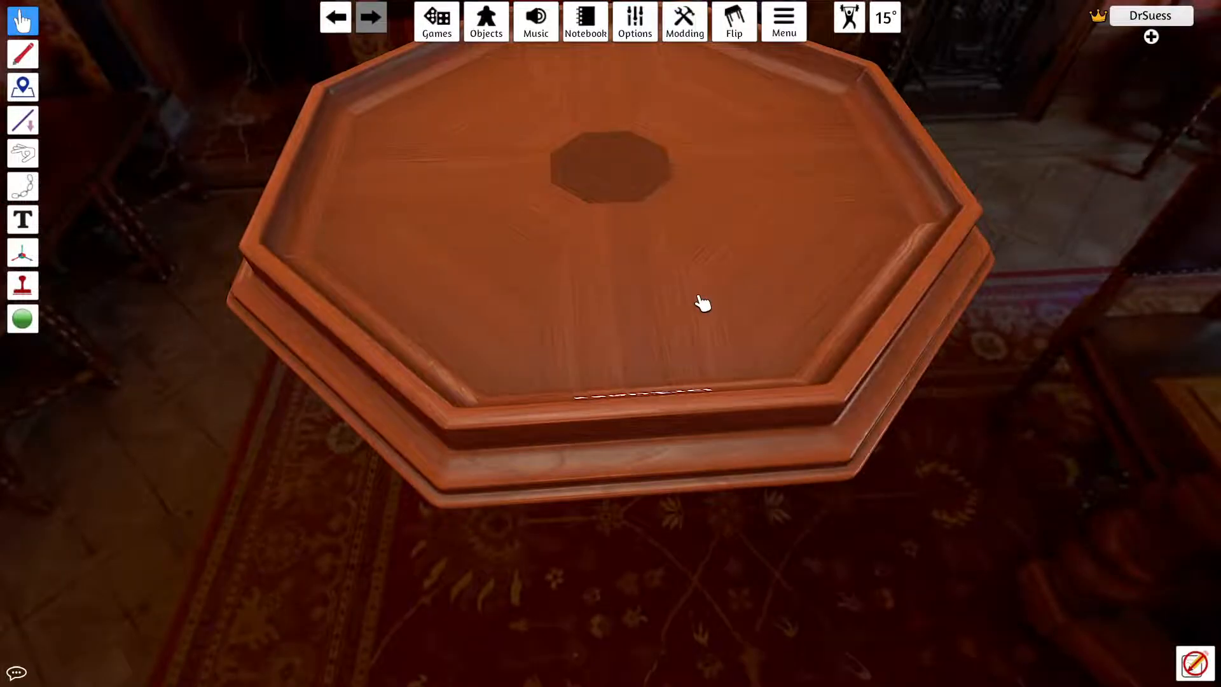
{"action": "key", "text": "w"}
{"action": "key", "text": "s"}
{"action": "left_click", "coordinate": [496, 42]}
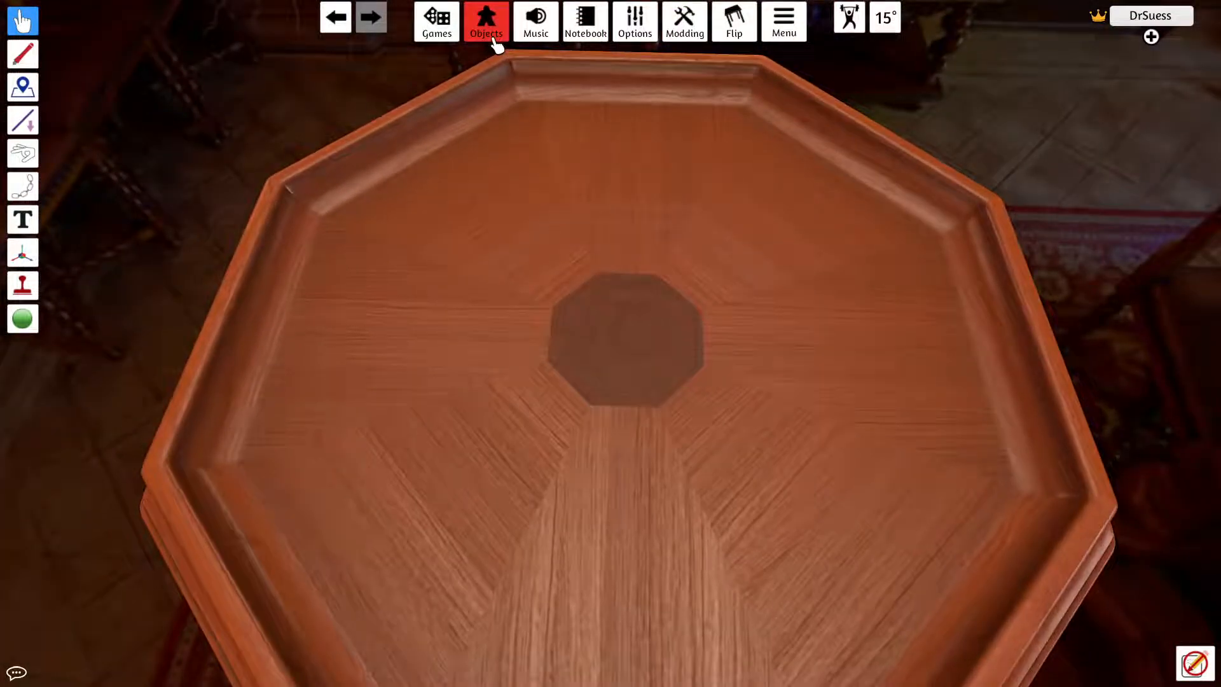
{"action": "left_click", "coordinate": [988, 213]}
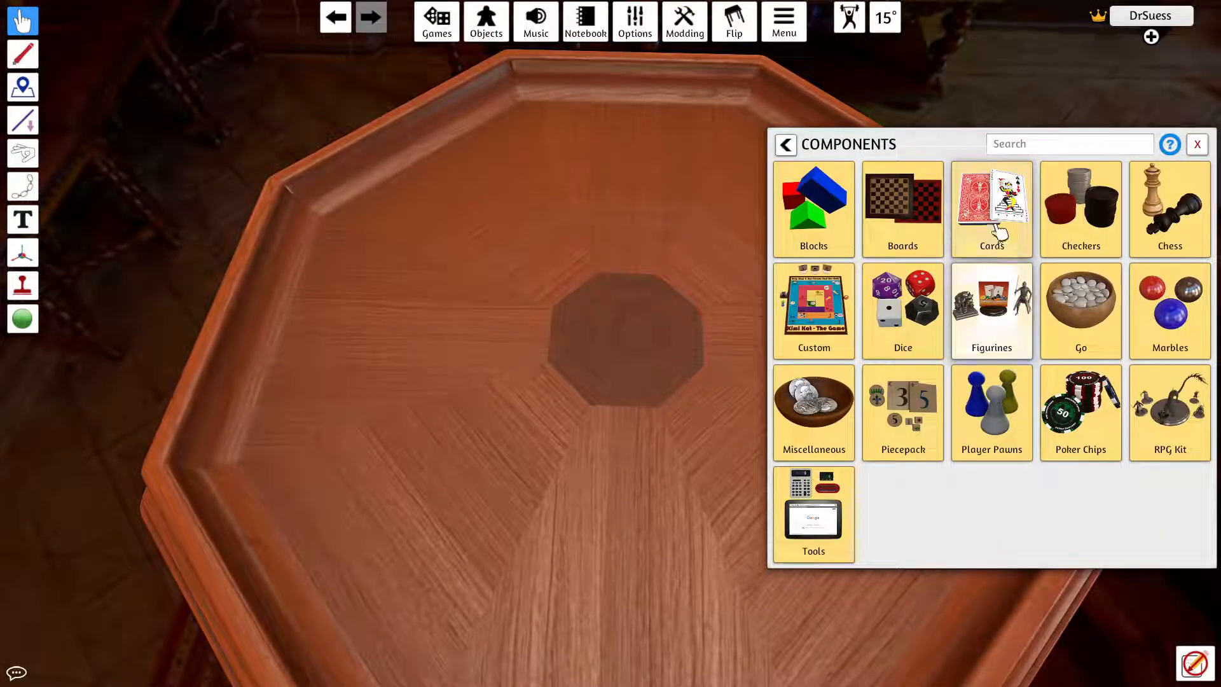
{"action": "left_click", "coordinate": [993, 229]}
{"action": "left_click_drag", "start_coordinate": [921, 235], "coordinate": [639, 464]}
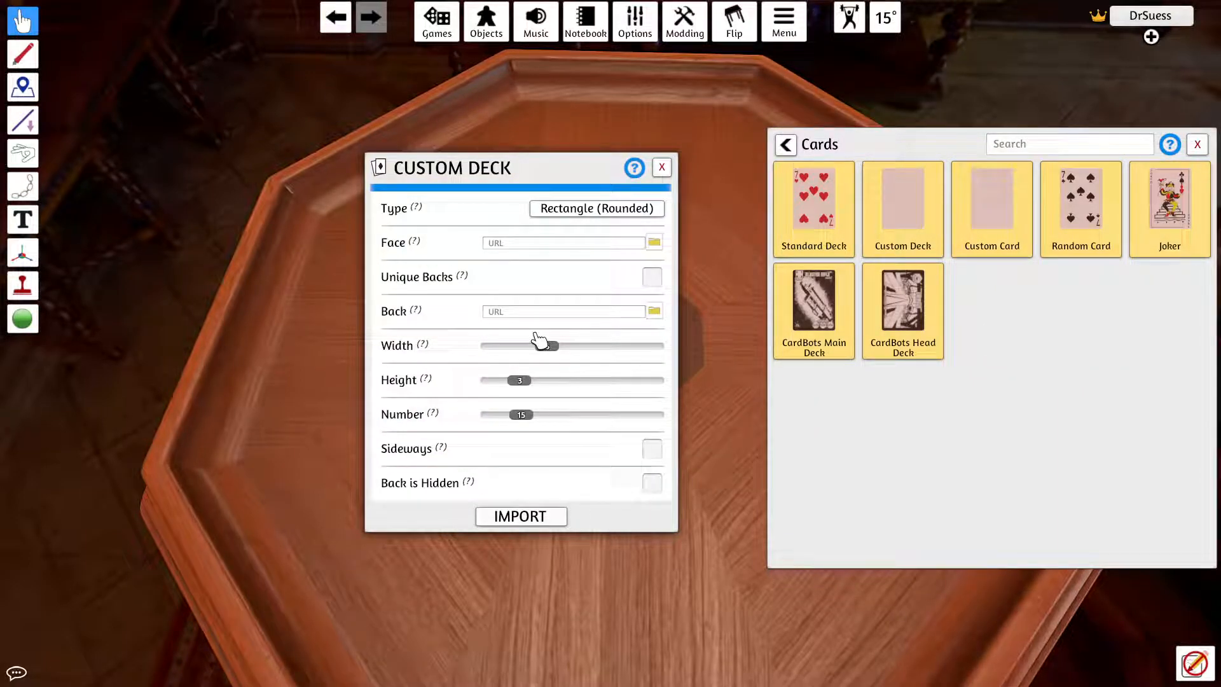
Step: Set the custom deck's face image to AllSoulsNightB.png, uploaded to the Steam Cloud
{"action": "left_click", "coordinate": [655, 243]}
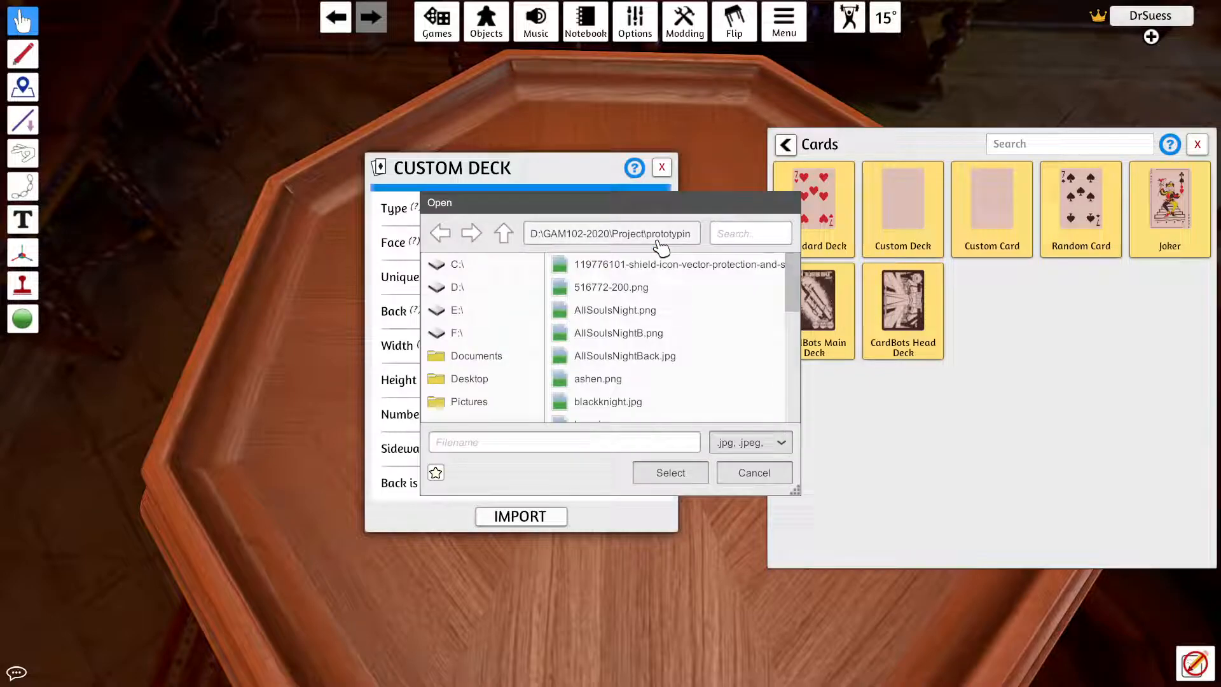
{"action": "left_click", "coordinate": [661, 336]}
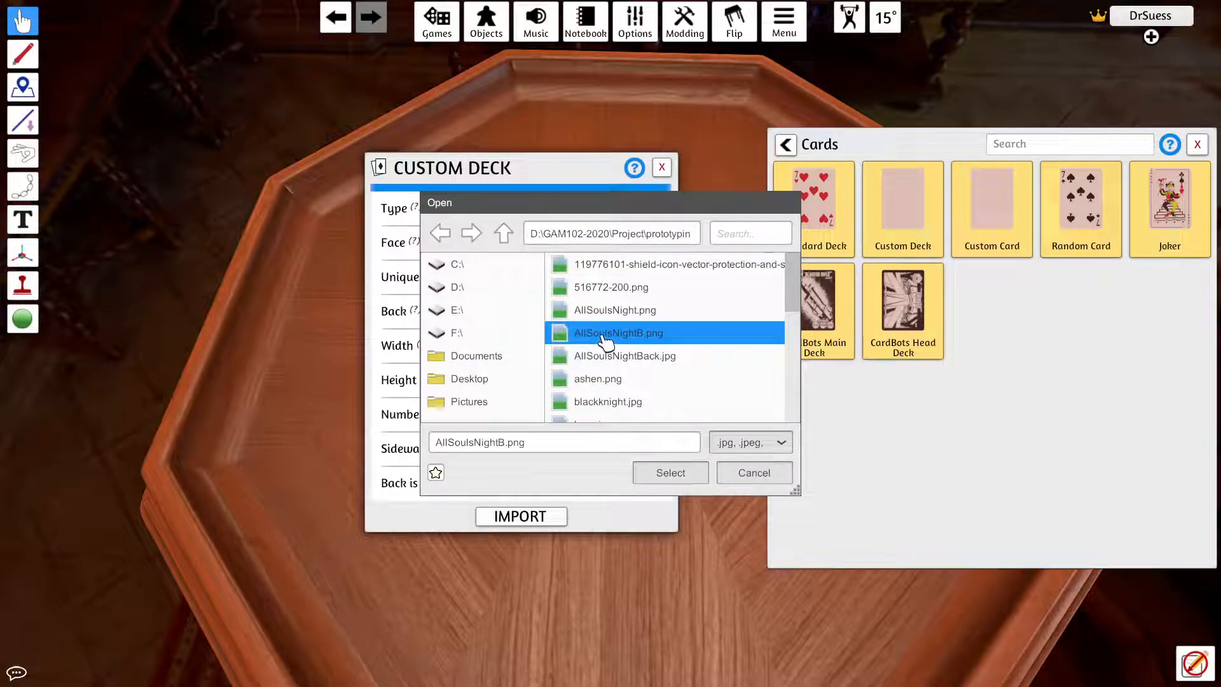
{"action": "left_click", "coordinate": [655, 472]}
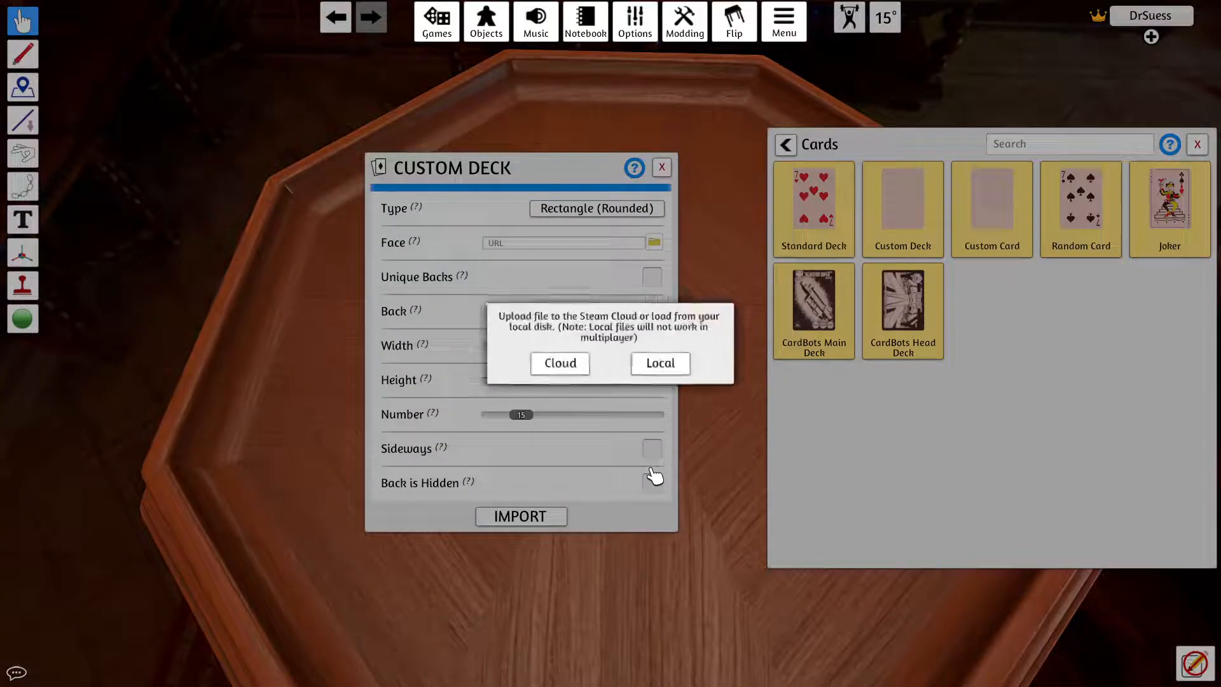
{"action": "left_click", "coordinate": [574, 364]}
{"action": "left_click", "coordinate": [580, 382]}
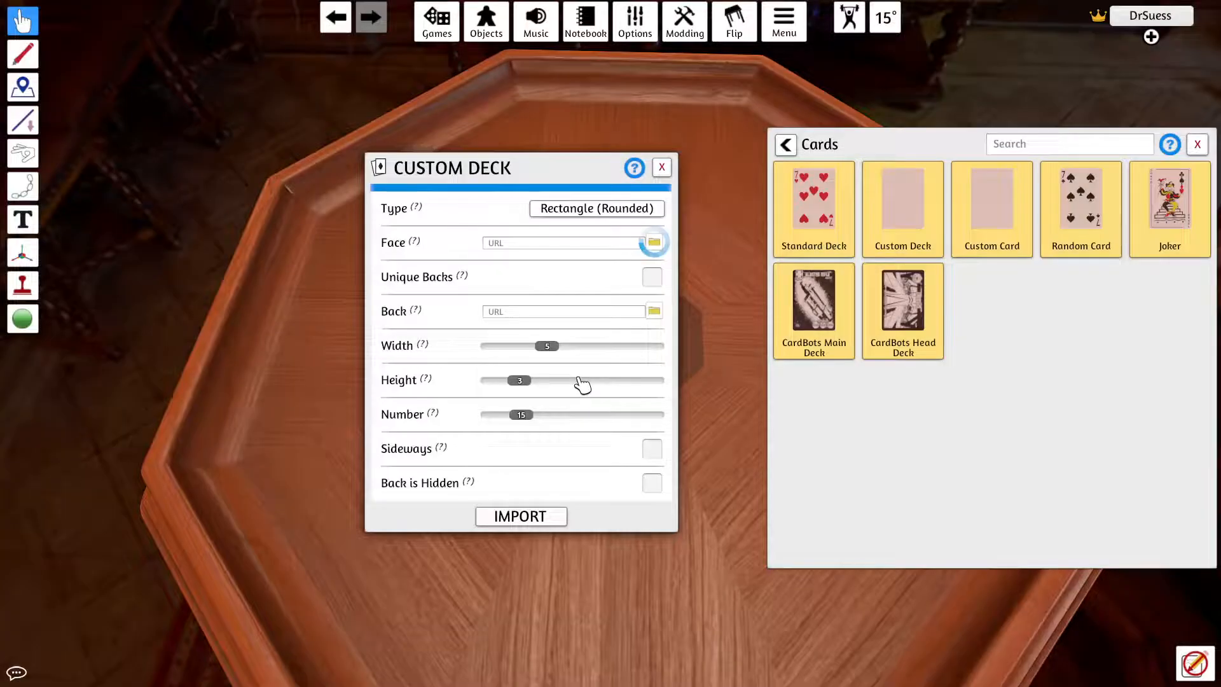
Step: Set the custom deck's back image to AllSoulsNightBack.jpg, uploaded to the Steam Cloud, and import the deck
{"action": "left_click", "coordinate": [653, 311]}
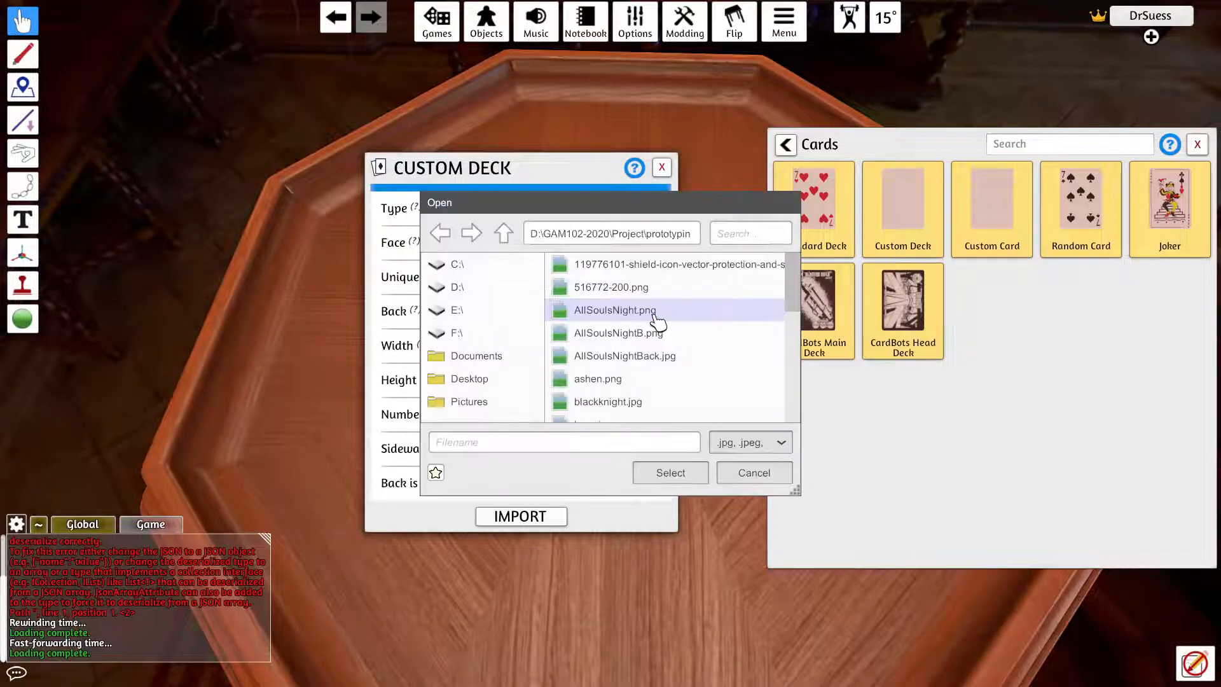
{"action": "left_click", "coordinate": [702, 354]}
{"action": "left_click", "coordinate": [670, 473]}
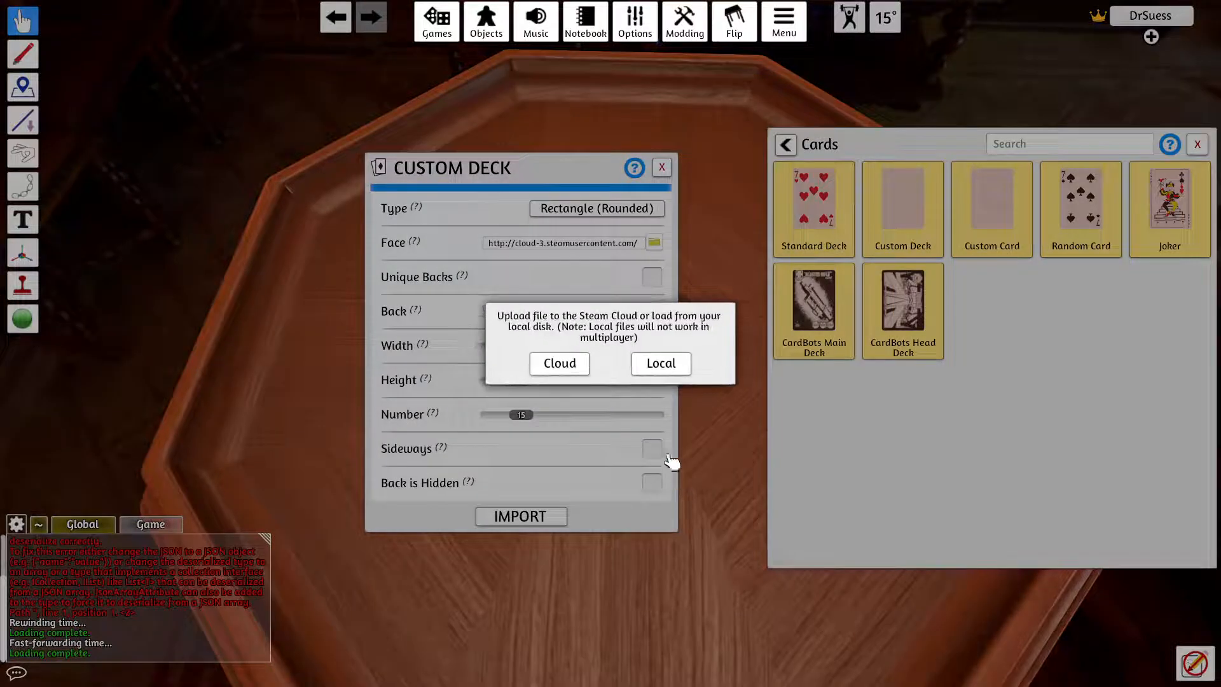
{"action": "left_click", "coordinate": [572, 370]}
{"action": "left_click", "coordinate": [559, 379]}
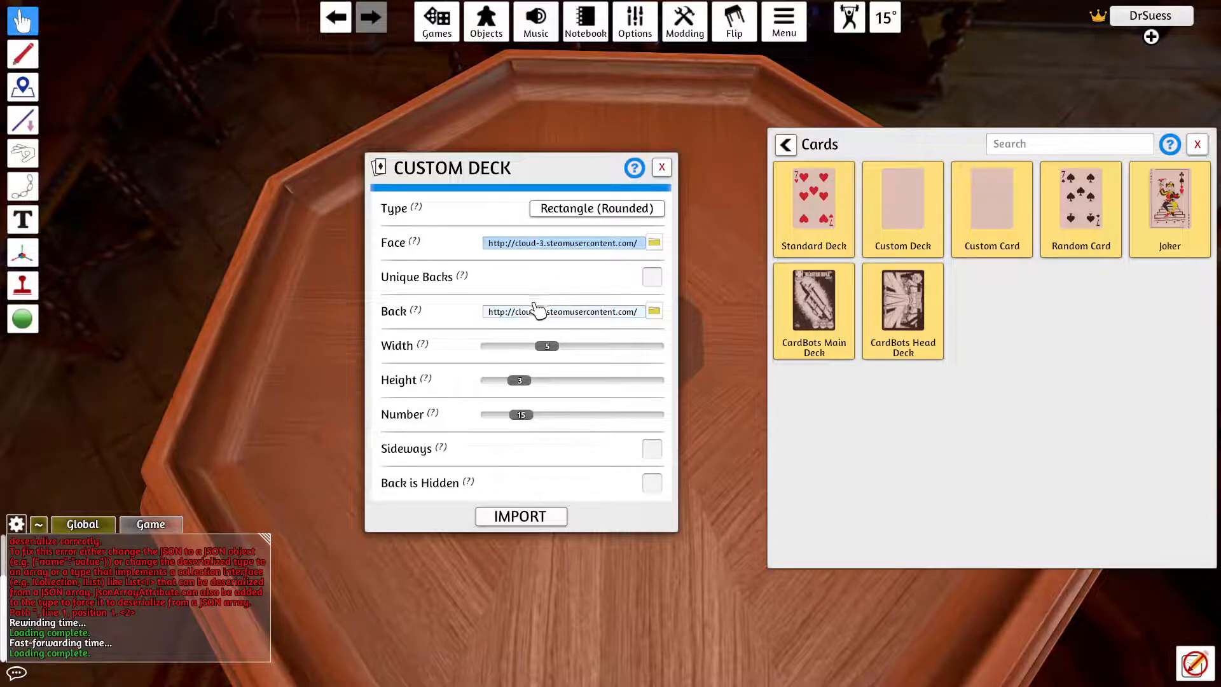
{"action": "left_click", "coordinate": [545, 523]}
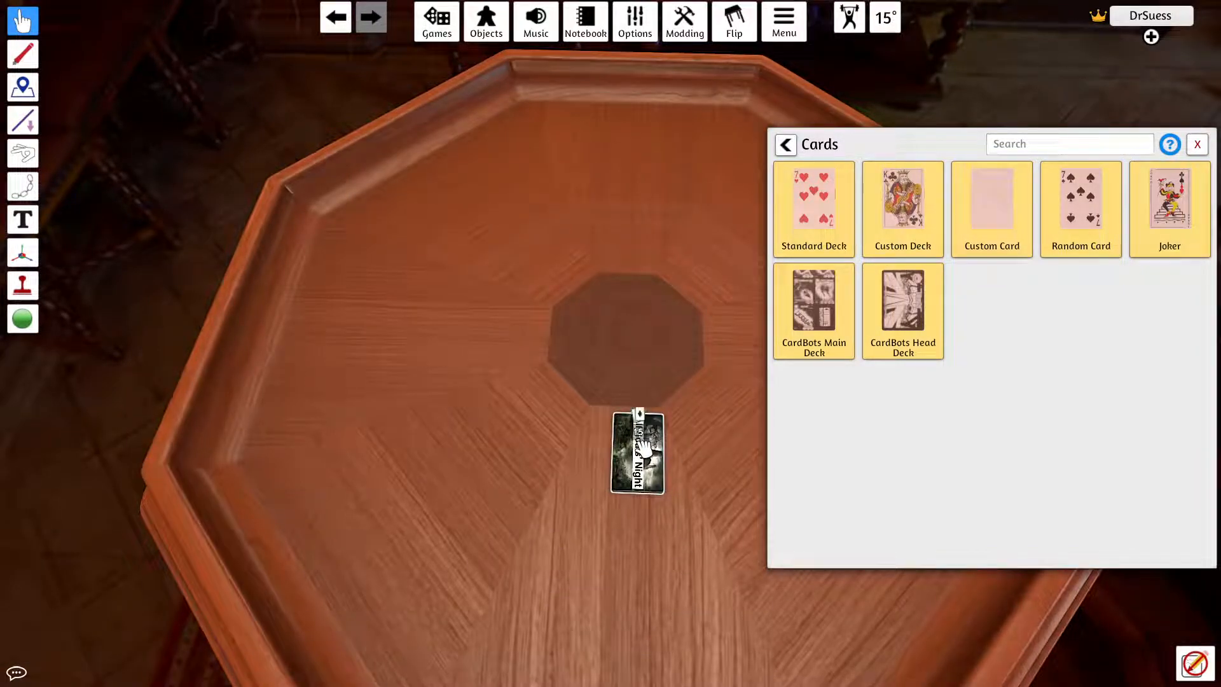
Step: Flip the imported deck face up, spread several cards across the table to inspect them, and close the component browser
{"action": "key", "text": "f"}
{"action": "left_click_drag", "start_coordinate": [628, 469], "coordinate": [632, 389]}
{"action": "left_click_drag", "start_coordinate": [637, 448], "coordinate": [641, 394]}
{"action": "left_click_drag", "start_coordinate": [644, 467], "coordinate": [671, 410]}
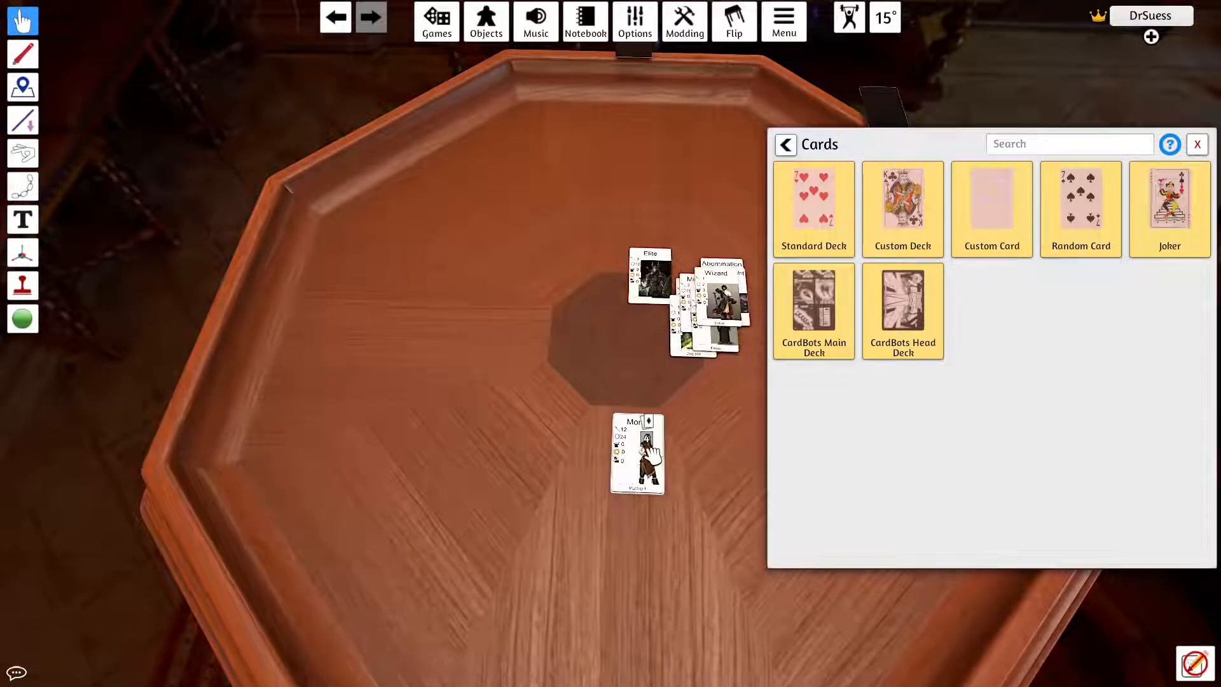
{"action": "scroll", "coordinate": [636, 474], "scroll_direction": "up", "scroll_amount": 5}
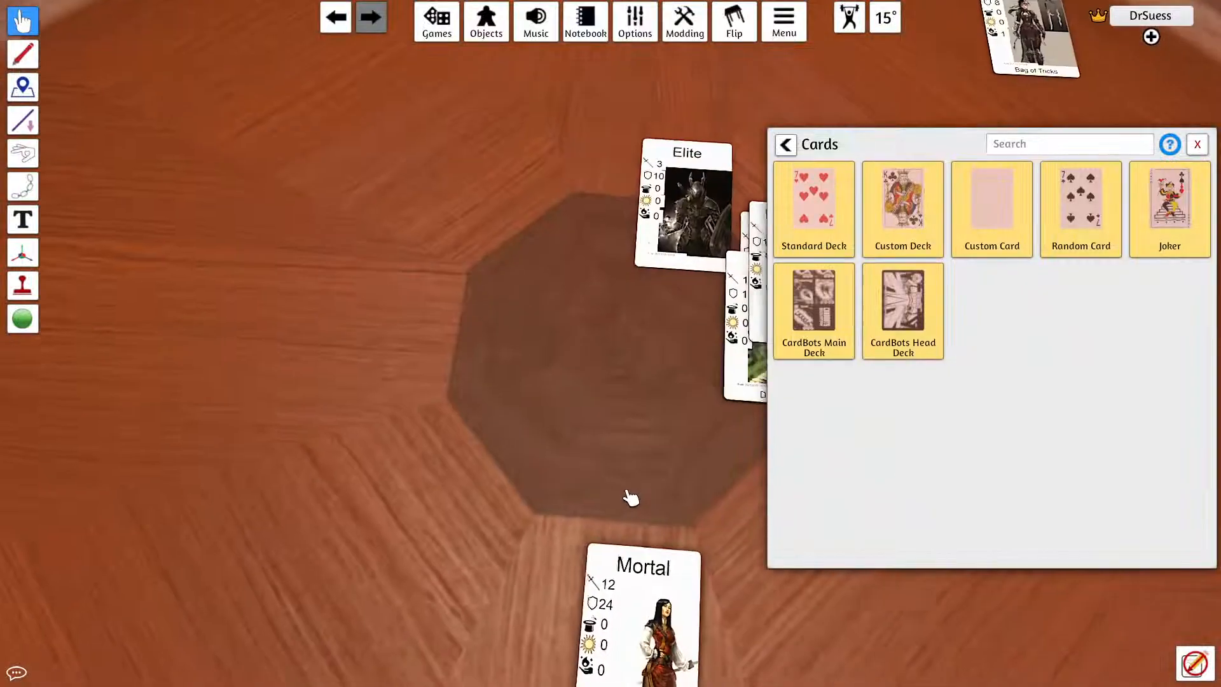
{"action": "left_click_drag", "start_coordinate": [627, 492], "coordinate": [617, 524]}
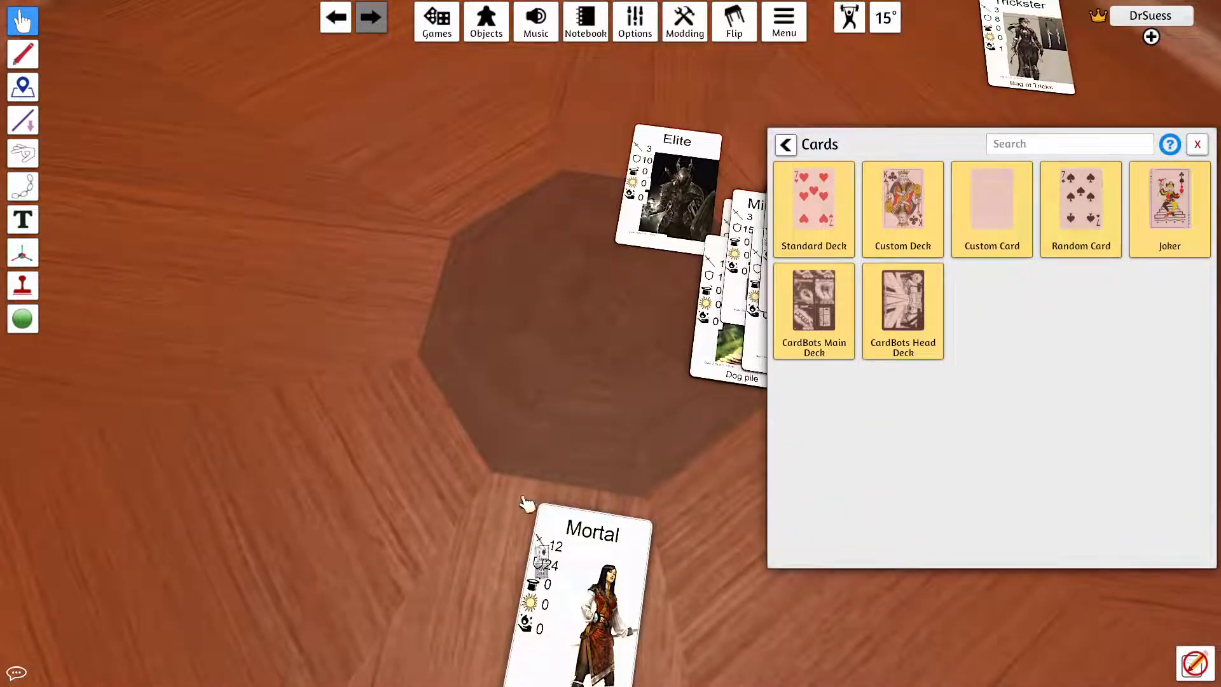
{"action": "scroll", "coordinate": [548, 321], "scroll_direction": "down", "scroll_amount": 8}
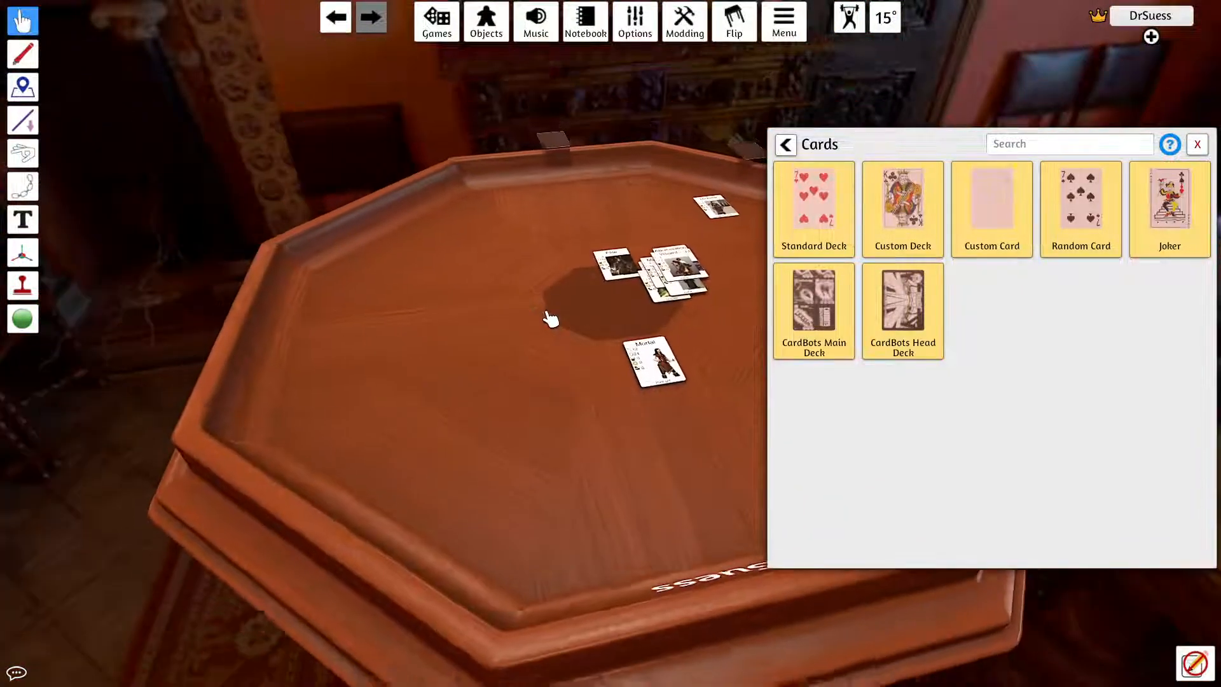
{"action": "left_click_drag", "start_coordinate": [549, 318], "coordinate": [519, 346]}
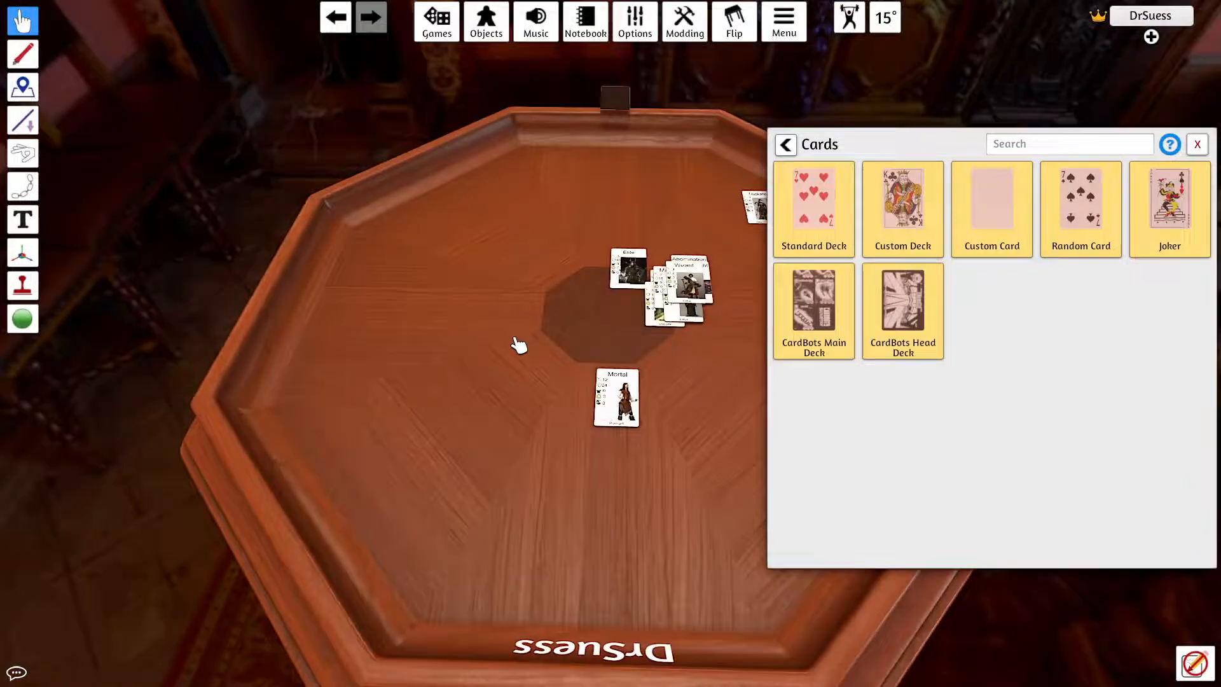
{"action": "scroll", "coordinate": [554, 349], "scroll_direction": "down", "scroll_amount": 2}
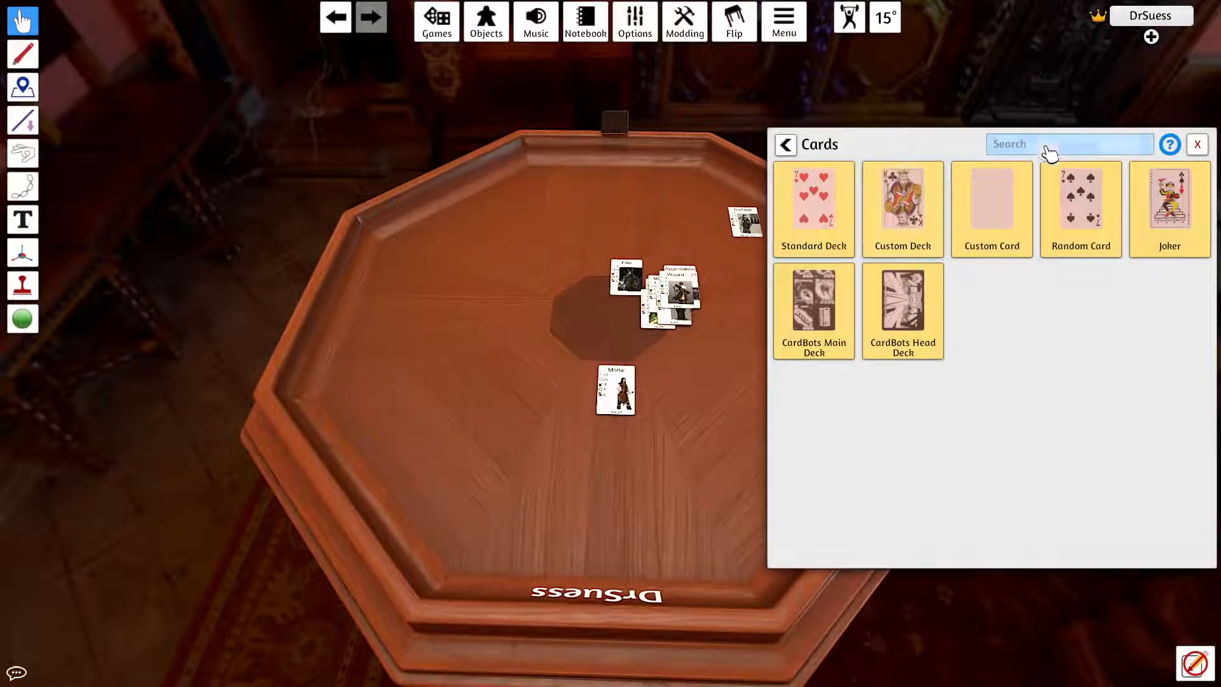
{"action": "left_click", "coordinate": [1198, 147]}
{"action": "left_click_drag", "start_coordinate": [531, 95], "coordinate": [892, 515]}
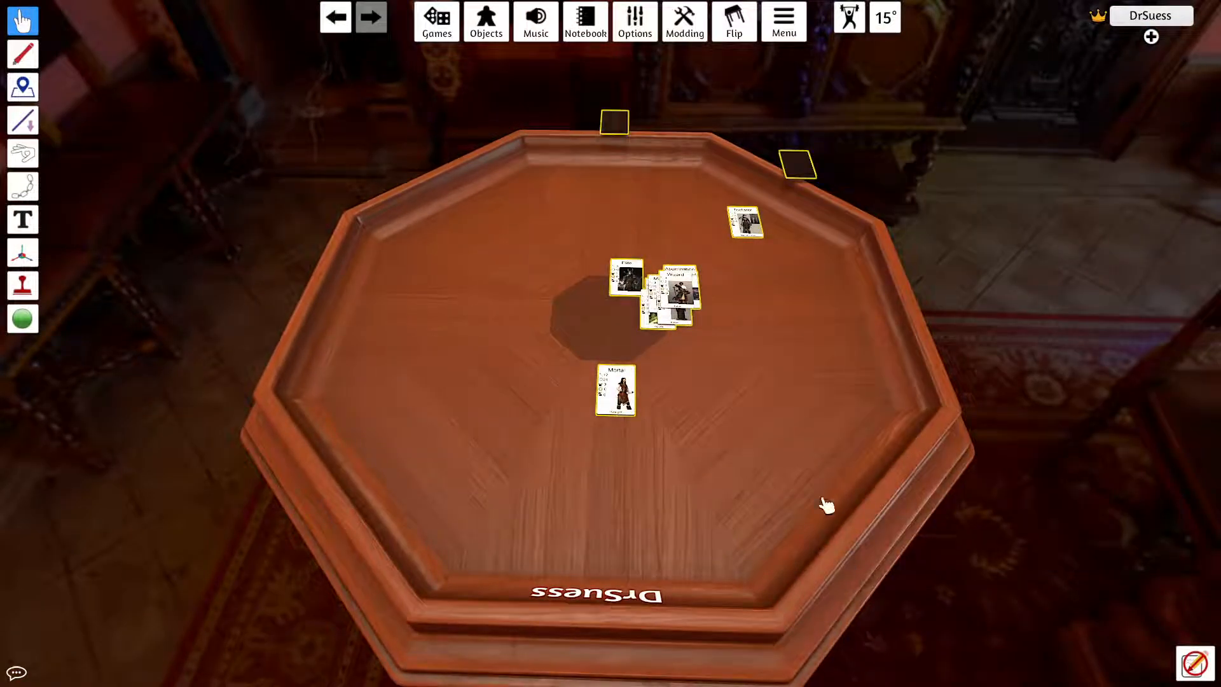
{"action": "right_click", "coordinate": [758, 402]}
{"action": "left_click", "coordinate": [751, 397]}
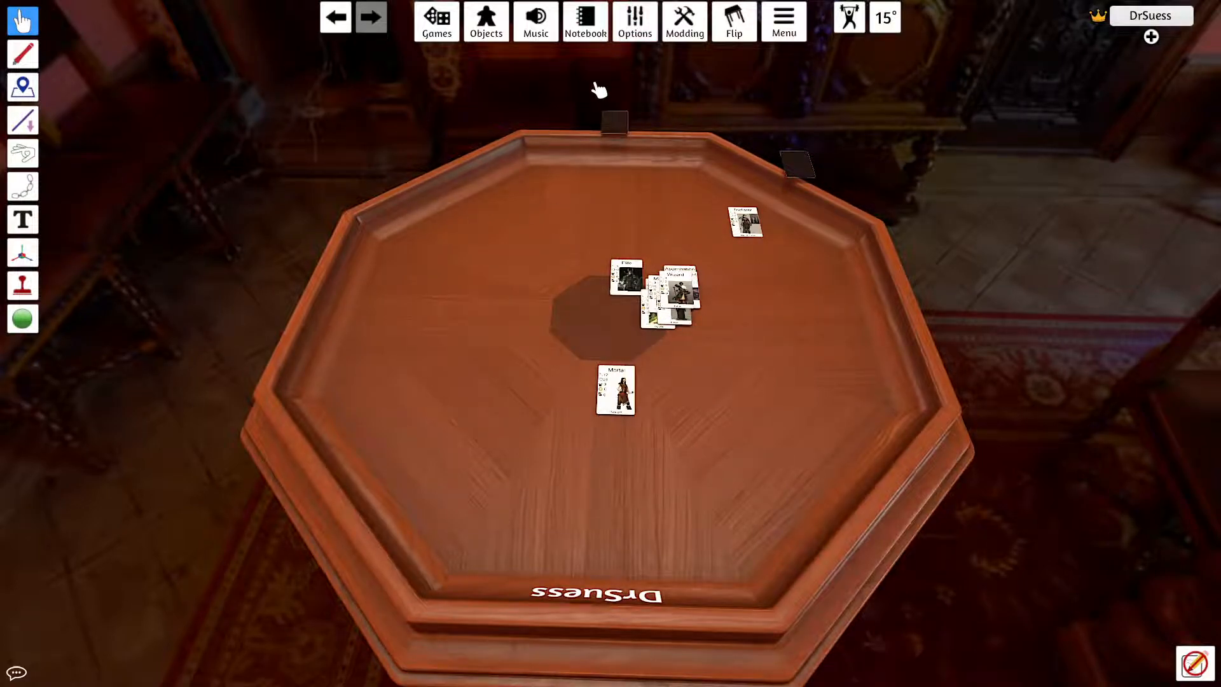
{"action": "left_click", "coordinate": [485, 21]}
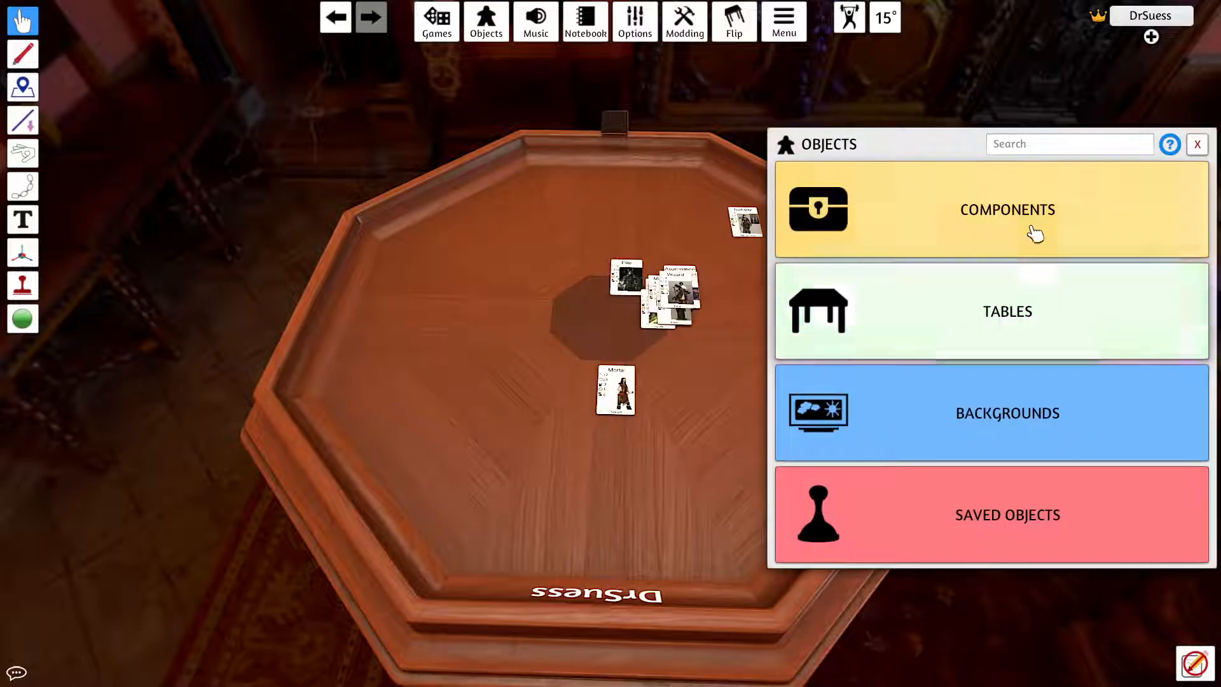
{"action": "left_click", "coordinate": [1197, 144]}
Step: Save the current game as AllSoulsNight01 in the root folder and view the management options for that save
{"action": "left_click", "coordinate": [456, 29]}
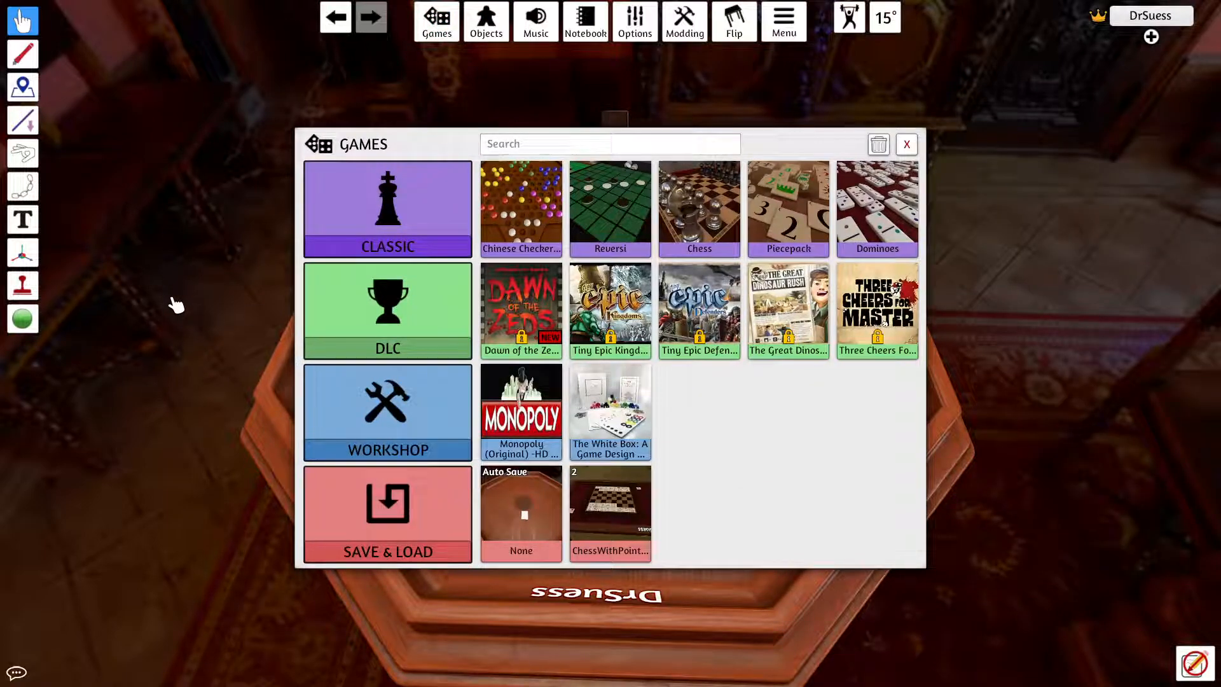
{"action": "left_click", "coordinate": [440, 532]}
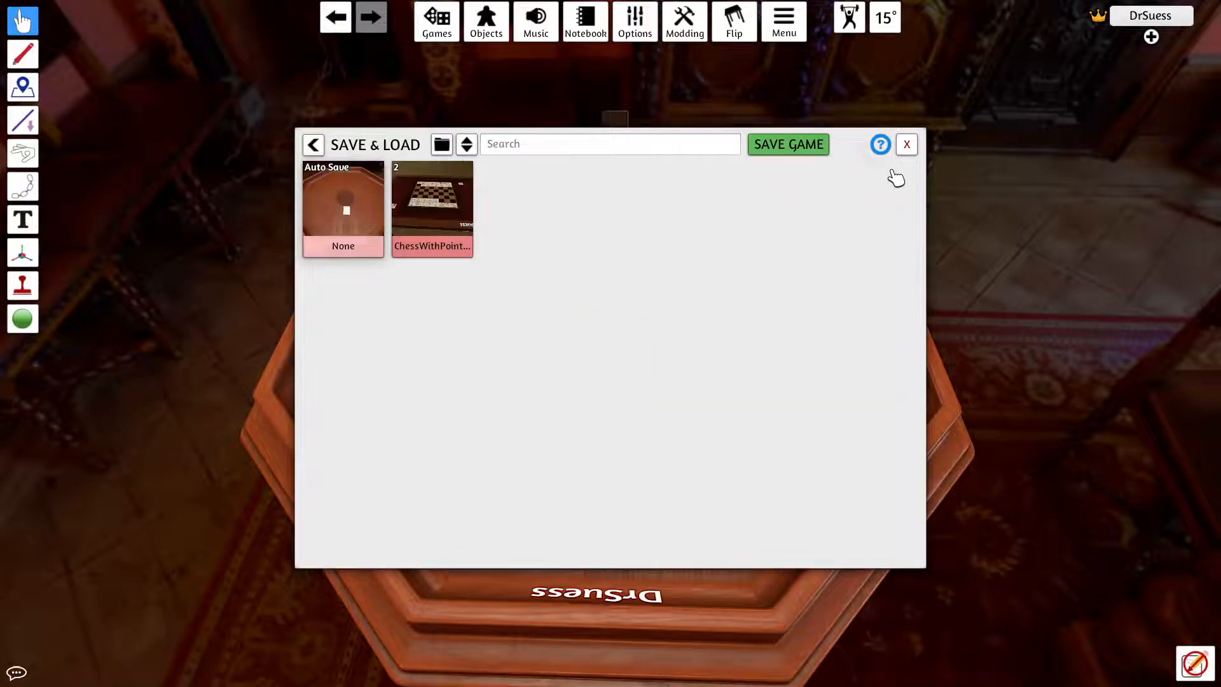
{"action": "left_click", "coordinate": [793, 150]}
{"action": "left_click", "coordinate": [625, 356]}
{"action": "left_click", "coordinate": [619, 337]}
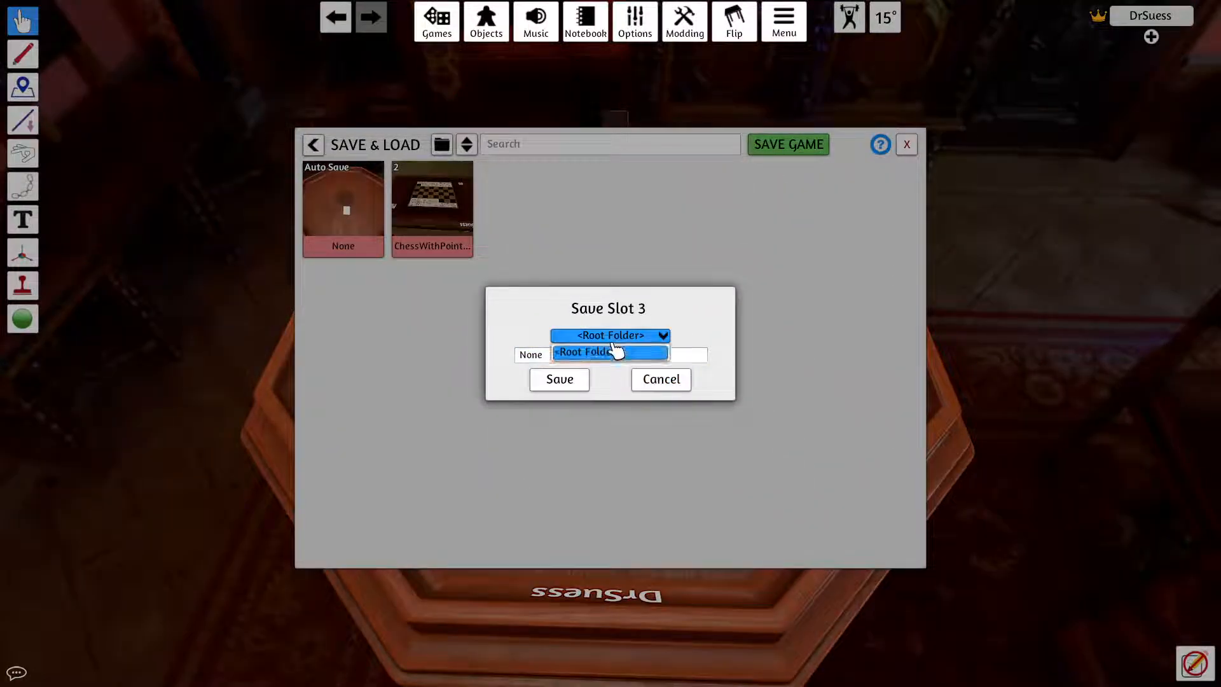
{"action": "left_click", "coordinate": [623, 333]}
{"action": "left_click", "coordinate": [594, 354]}
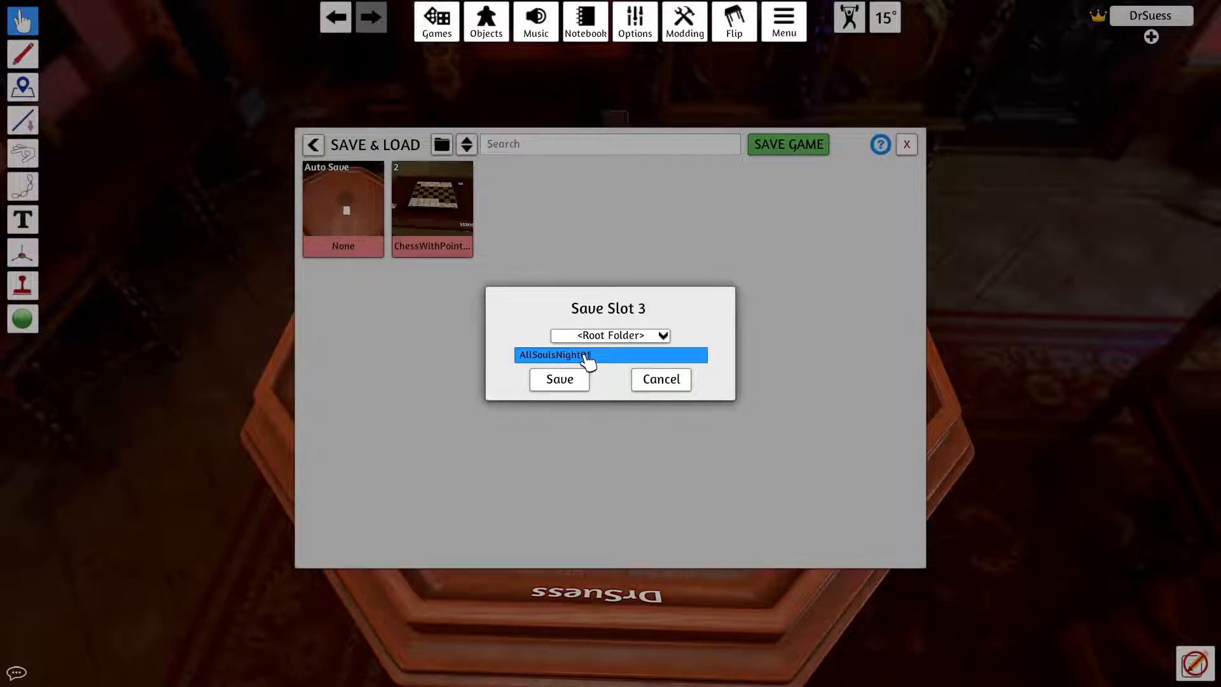
{"action": "left_click", "coordinate": [586, 379]}
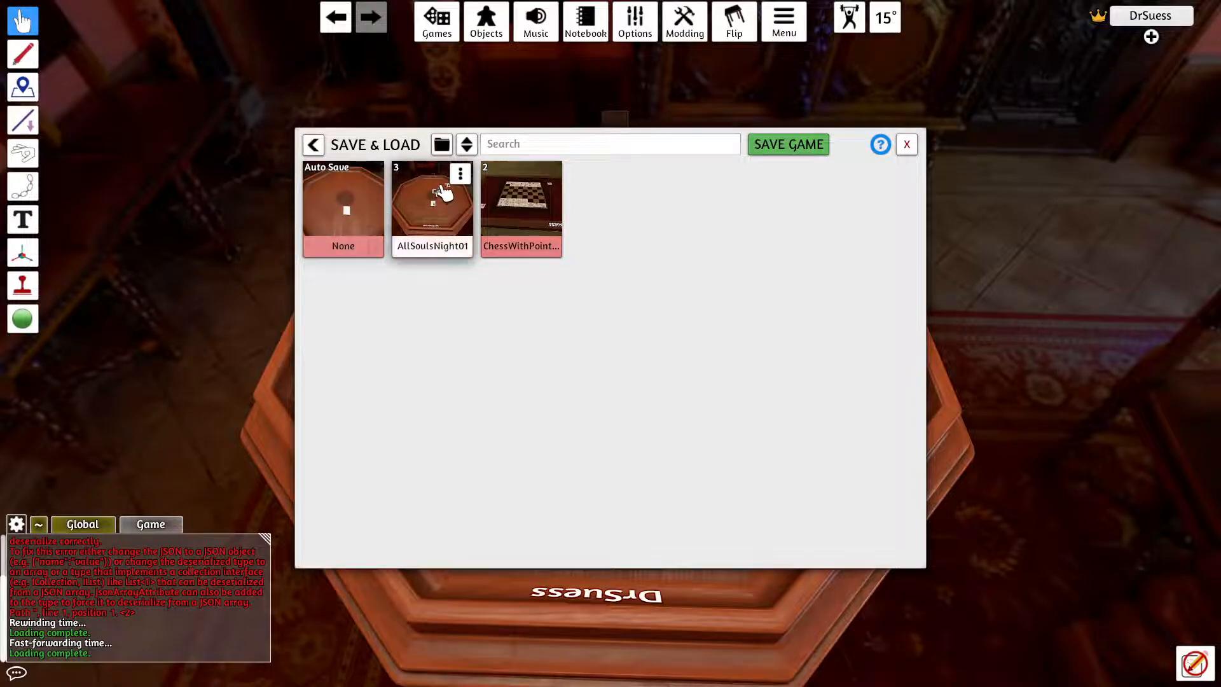
{"action": "left_click", "coordinate": [461, 173]}
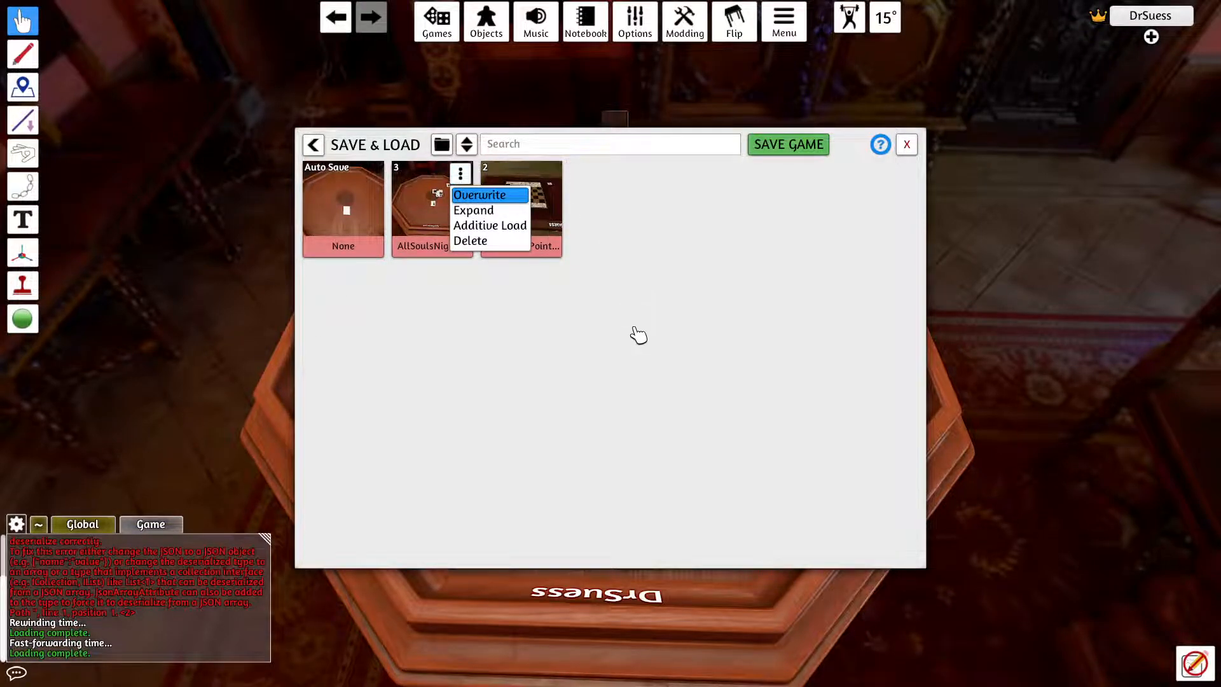
{"action": "left_click", "coordinate": [907, 144]}
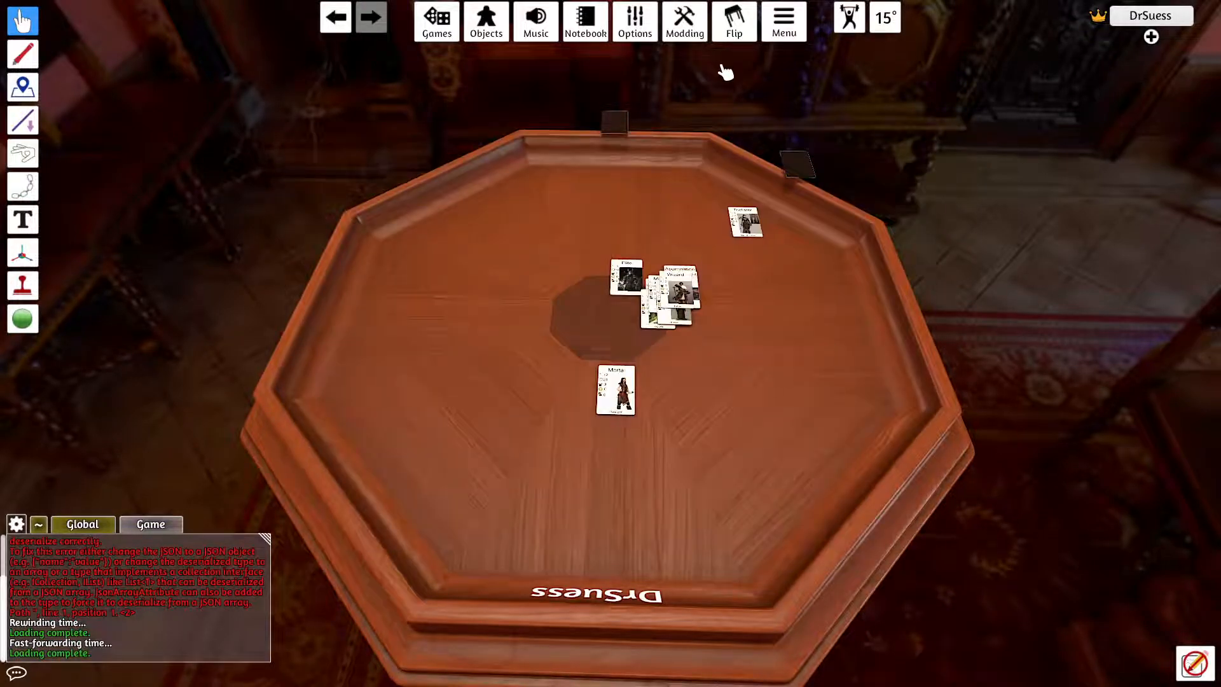
Step: Review the saved objects library and close it
{"action": "left_click", "coordinate": [486, 37]}
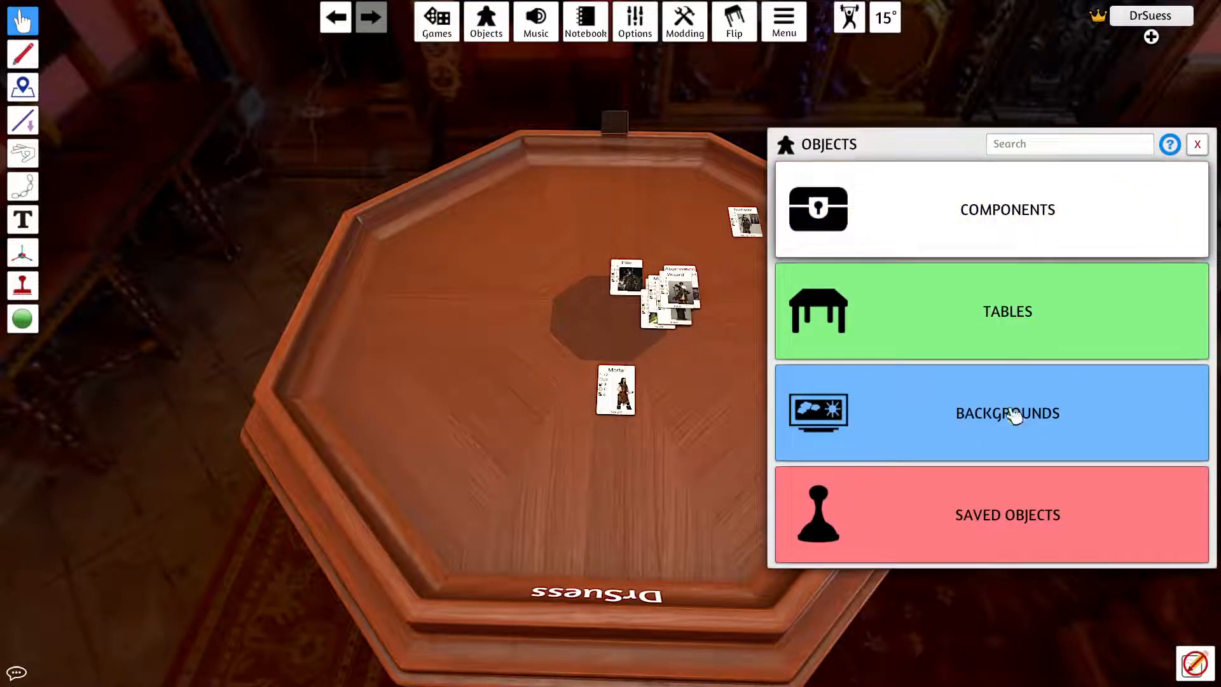
{"action": "left_click", "coordinate": [989, 546]}
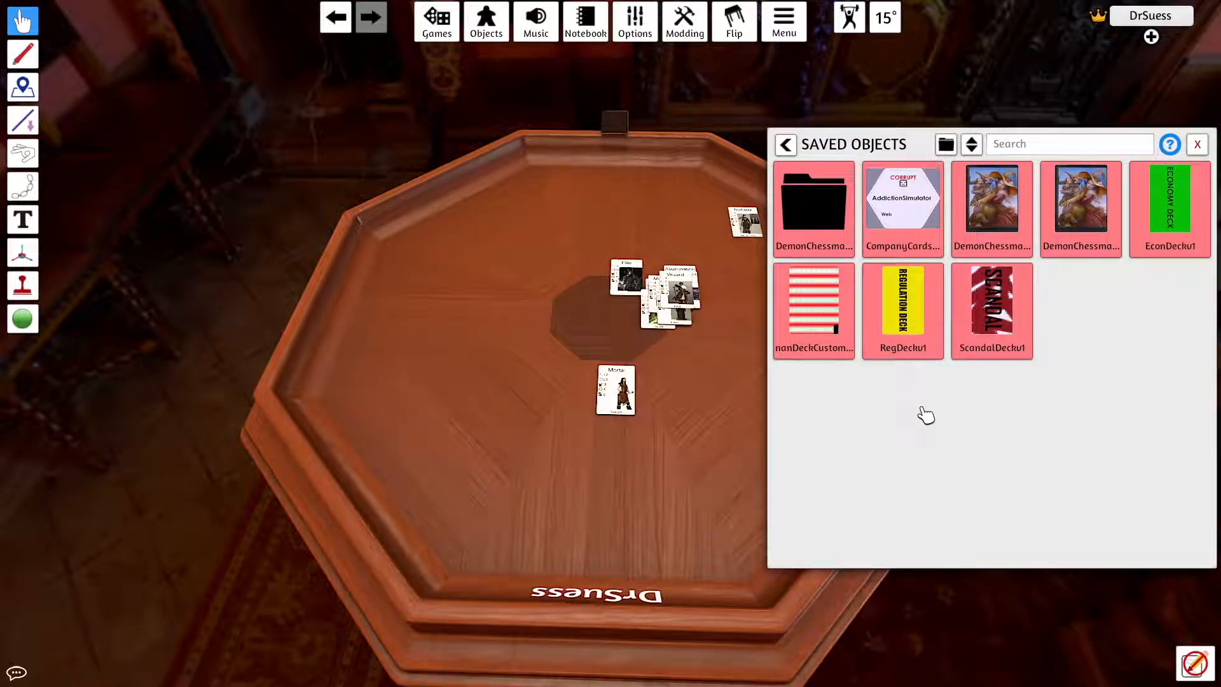
{"action": "left_click", "coordinate": [787, 145]}
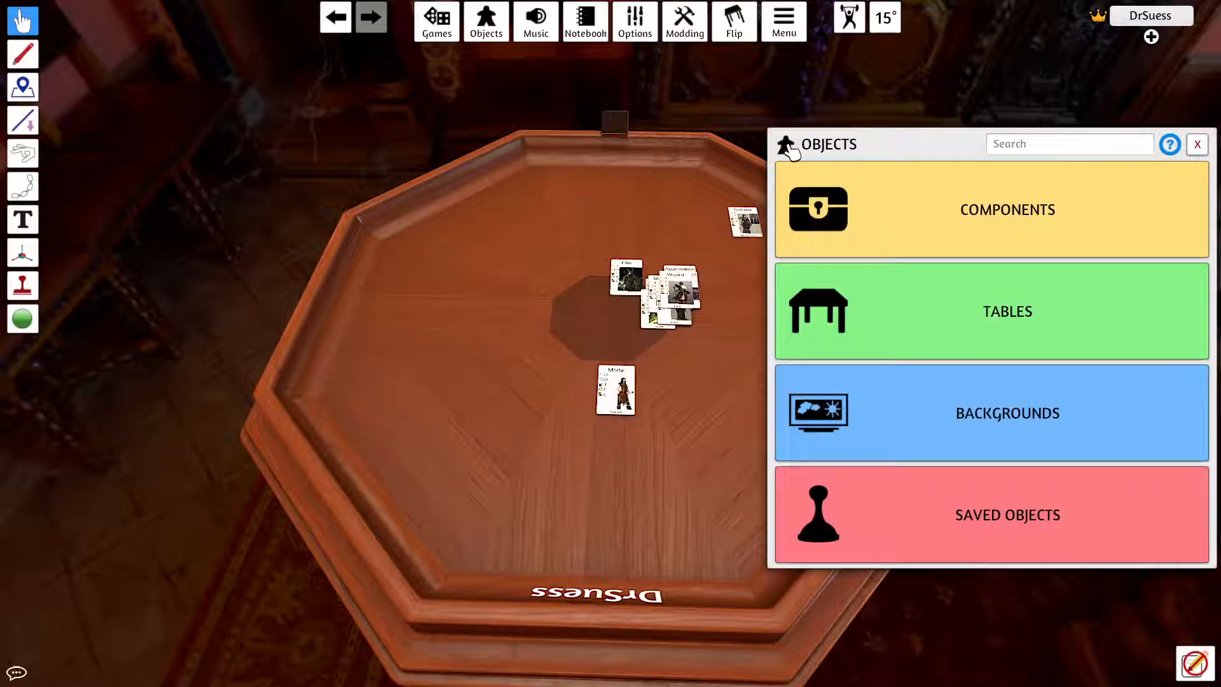
{"action": "left_click", "coordinate": [1199, 143]}
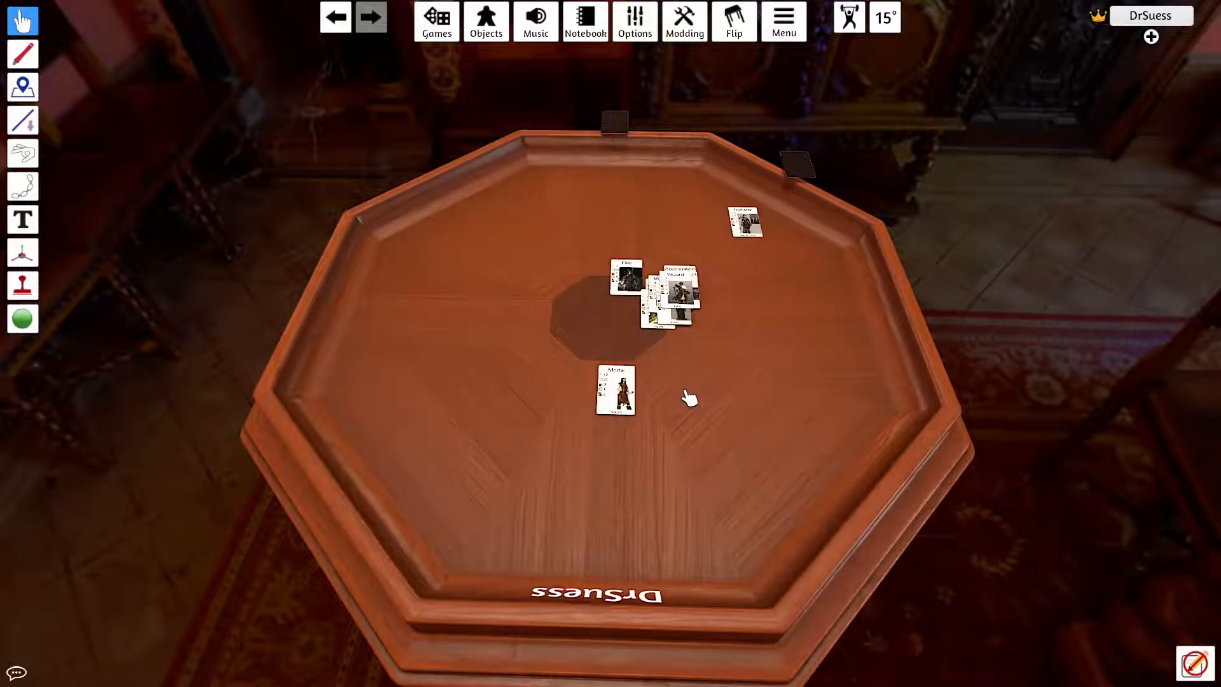
Step: Save the deck with the Mortal card on top as a saved object named ASN01 in the root folder
{"action": "right_click", "coordinate": [630, 395]}
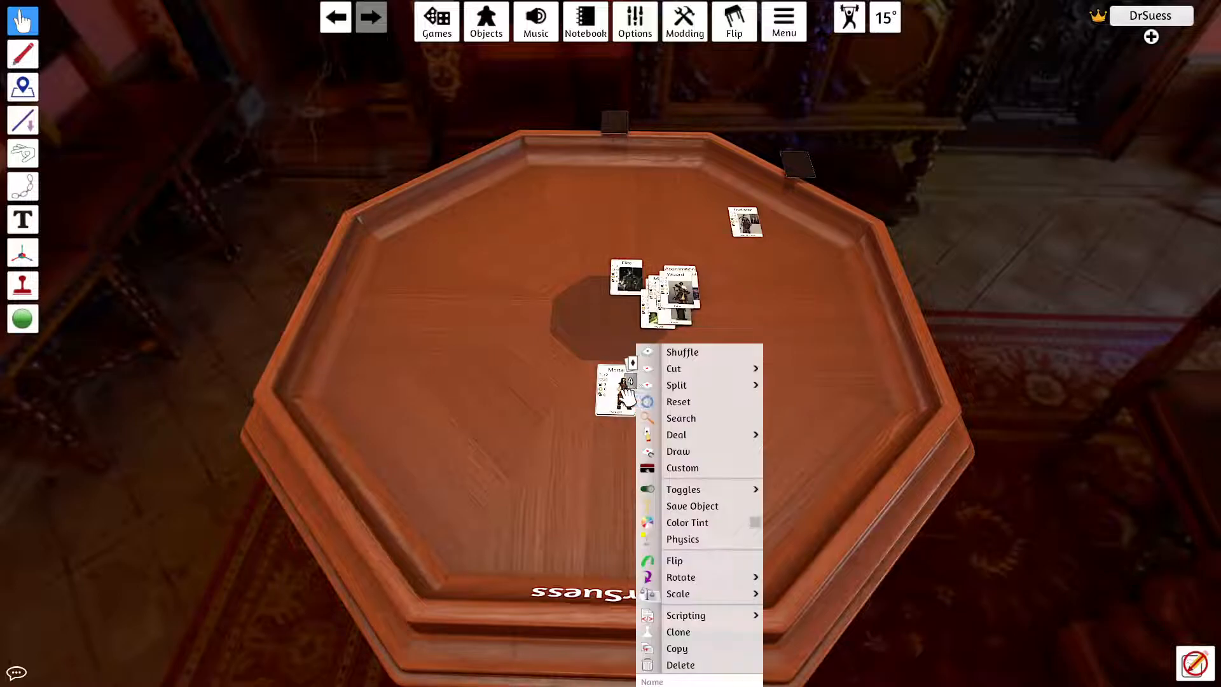
{"action": "mouse_move", "coordinate": [735, 575]}
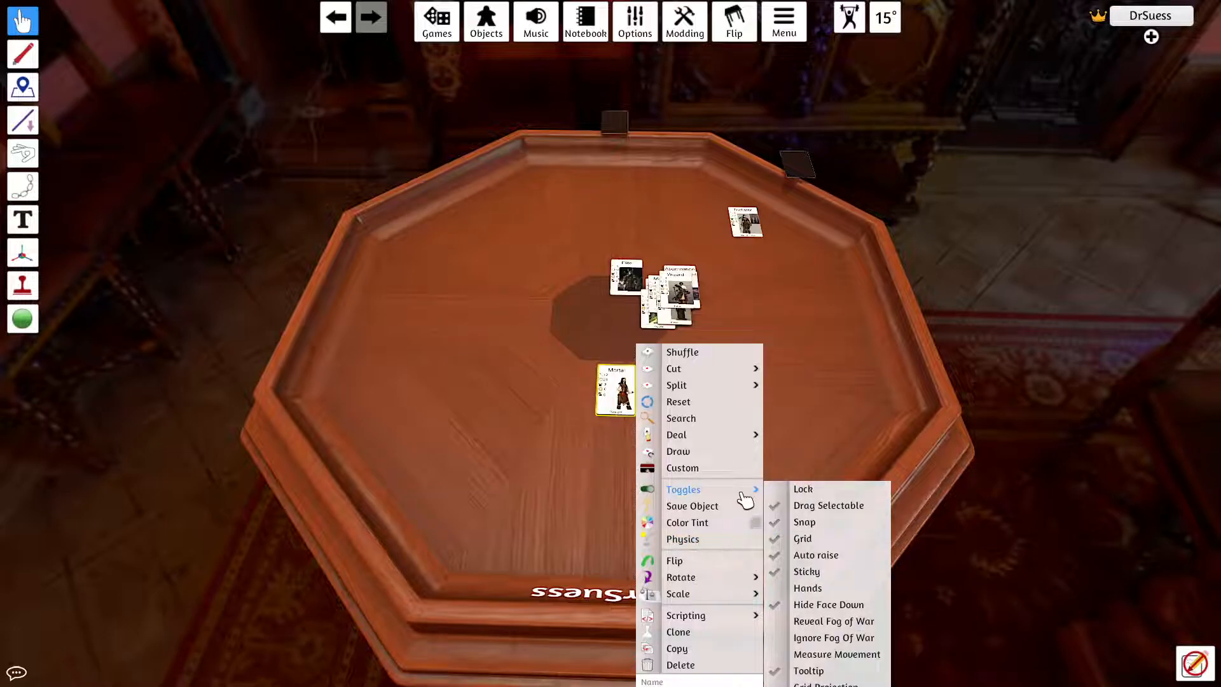
{"action": "left_click", "coordinate": [735, 507]}
{"action": "left_click", "coordinate": [594, 359]}
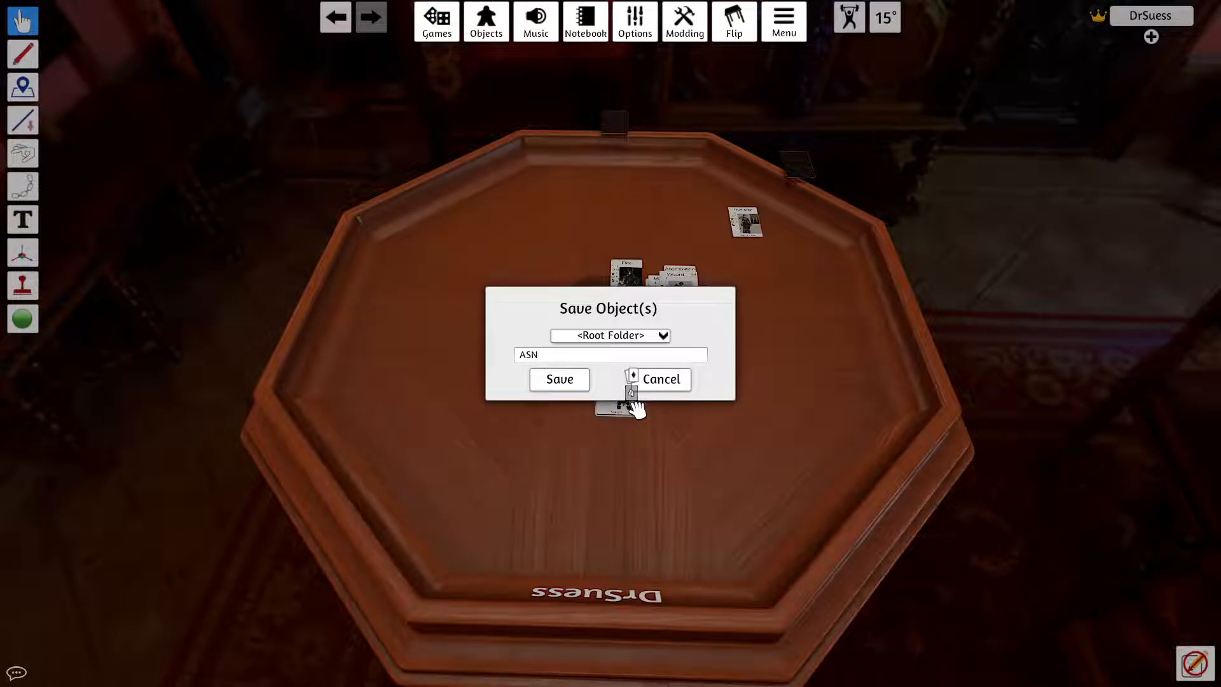
{"action": "left_click", "coordinate": [559, 379]}
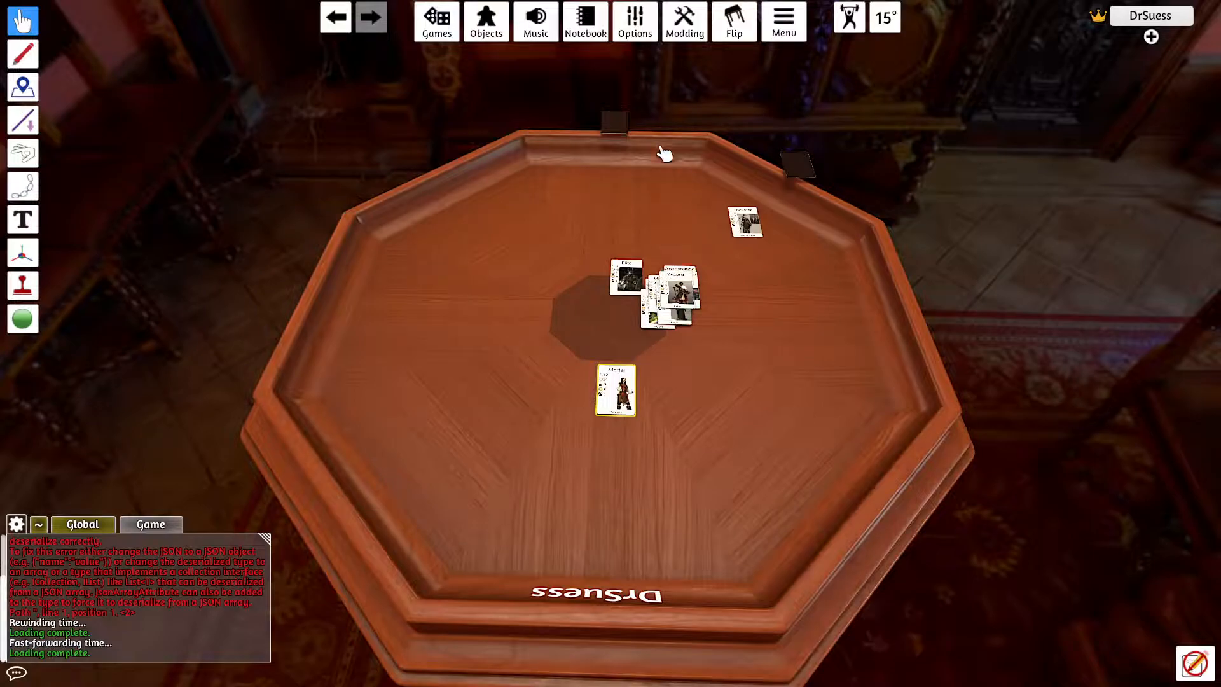
Step: Place a copy of the saved object ASN01 on the table and close the saved objects library
{"action": "left_click", "coordinate": [486, 21]}
{"action": "left_click", "coordinate": [924, 532]}
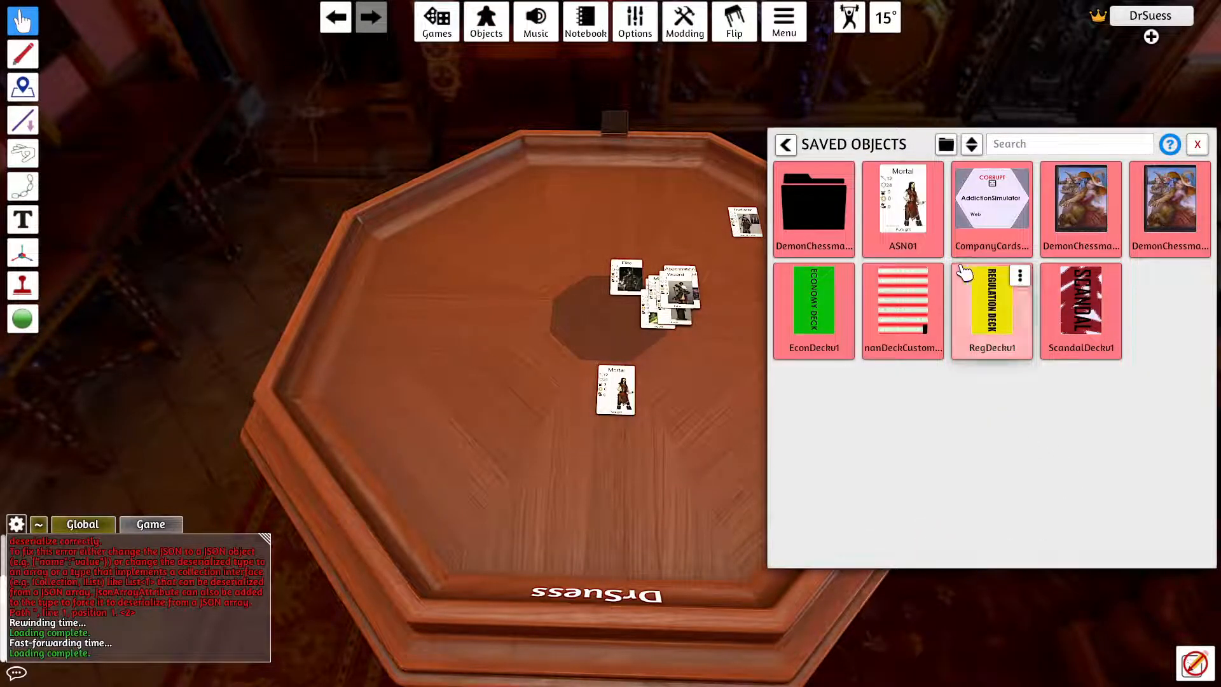
{"action": "left_click", "coordinate": [921, 235]}
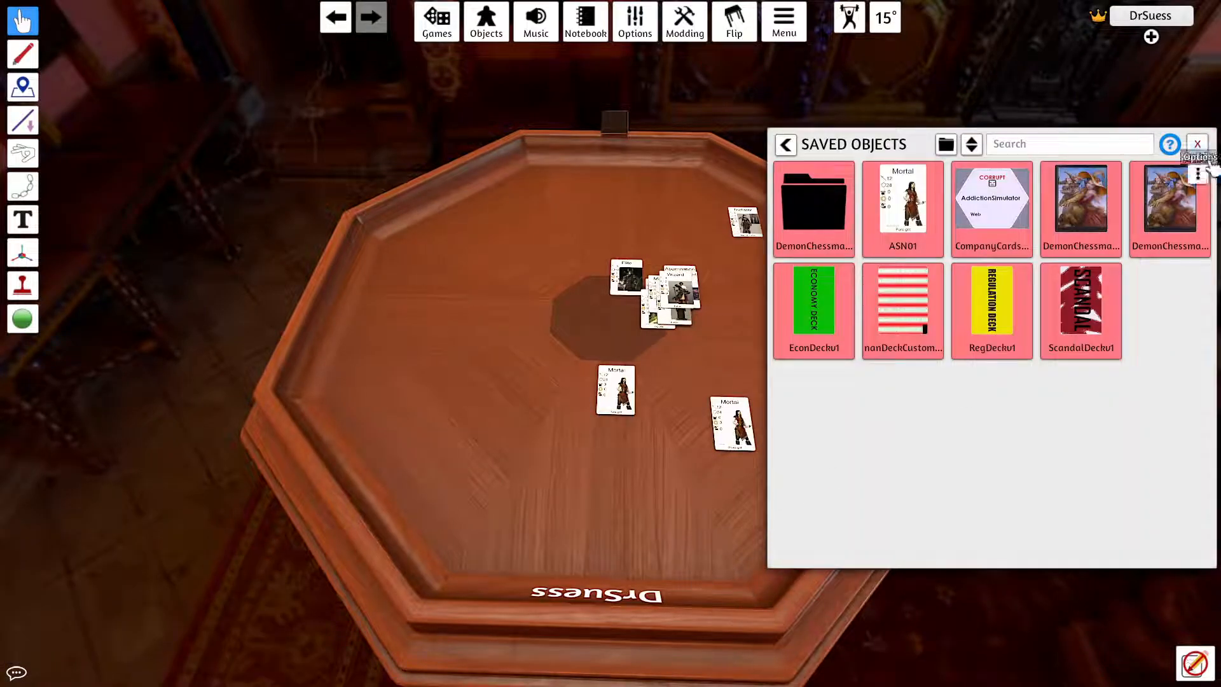
{"action": "left_click", "coordinate": [1203, 145]}
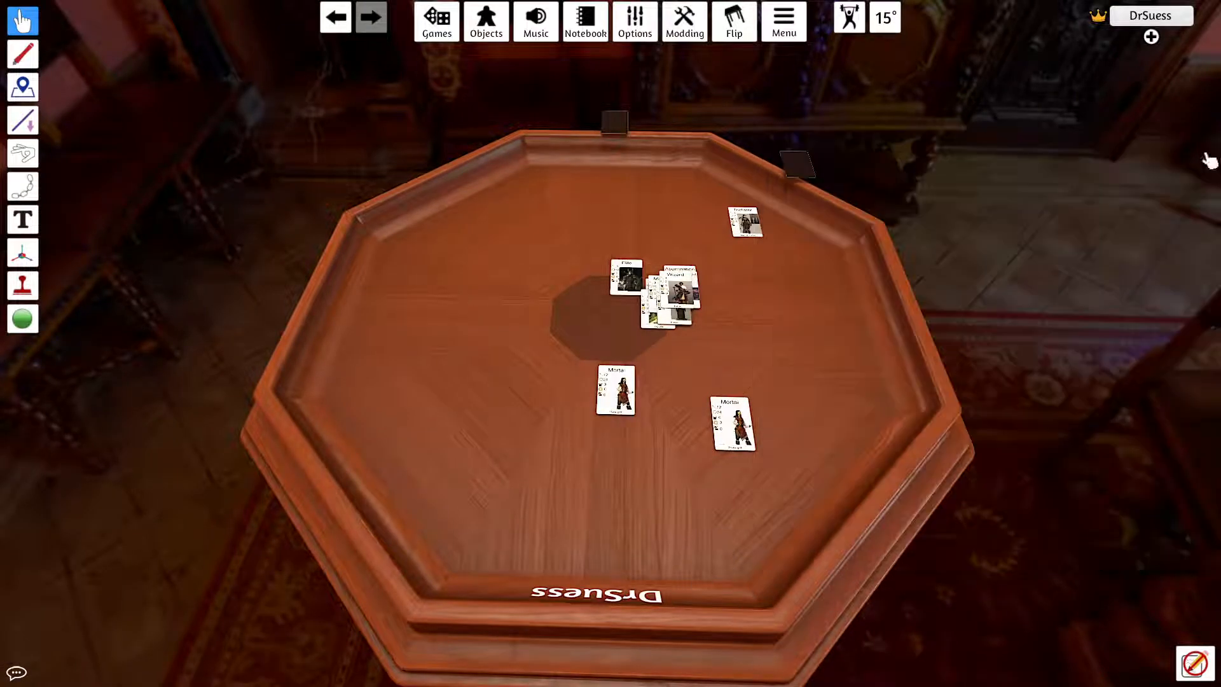
Step: Spread cards from both decks across the table and view the options available for the separate Mortal card
{"action": "left_click_drag", "start_coordinate": [738, 427], "coordinate": [802, 364]}
{"action": "left_click_drag", "start_coordinate": [604, 379], "coordinate": [532, 412]}
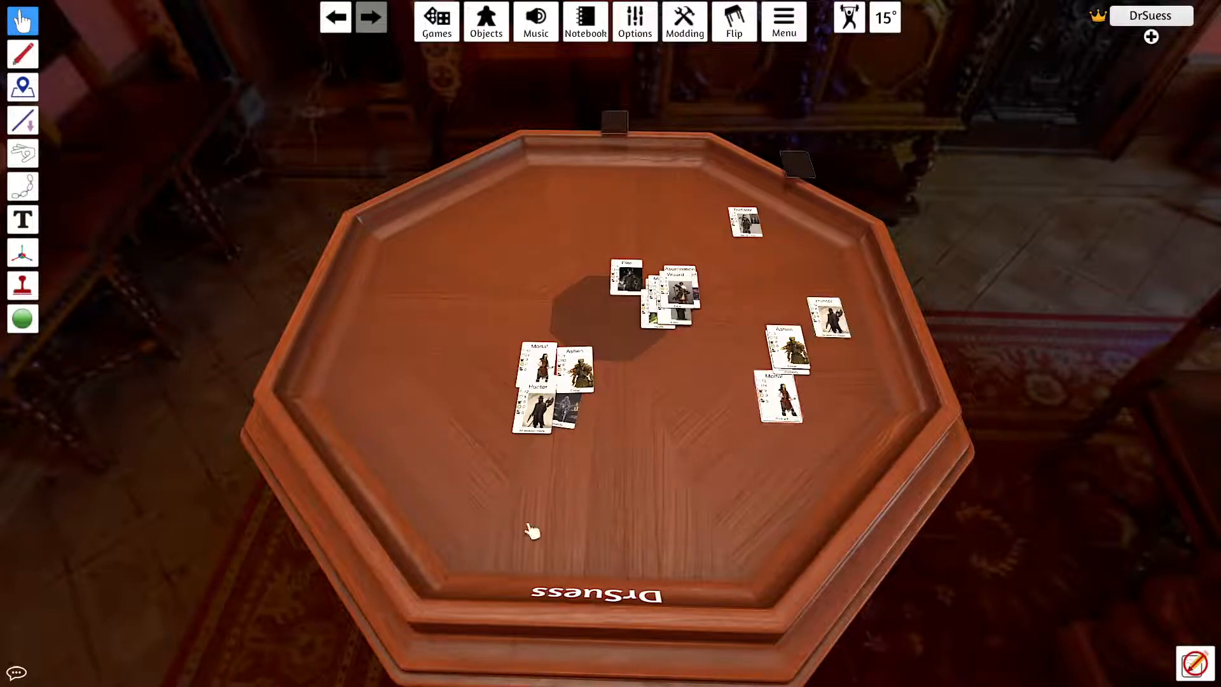
{"action": "right_click", "coordinate": [768, 405]}
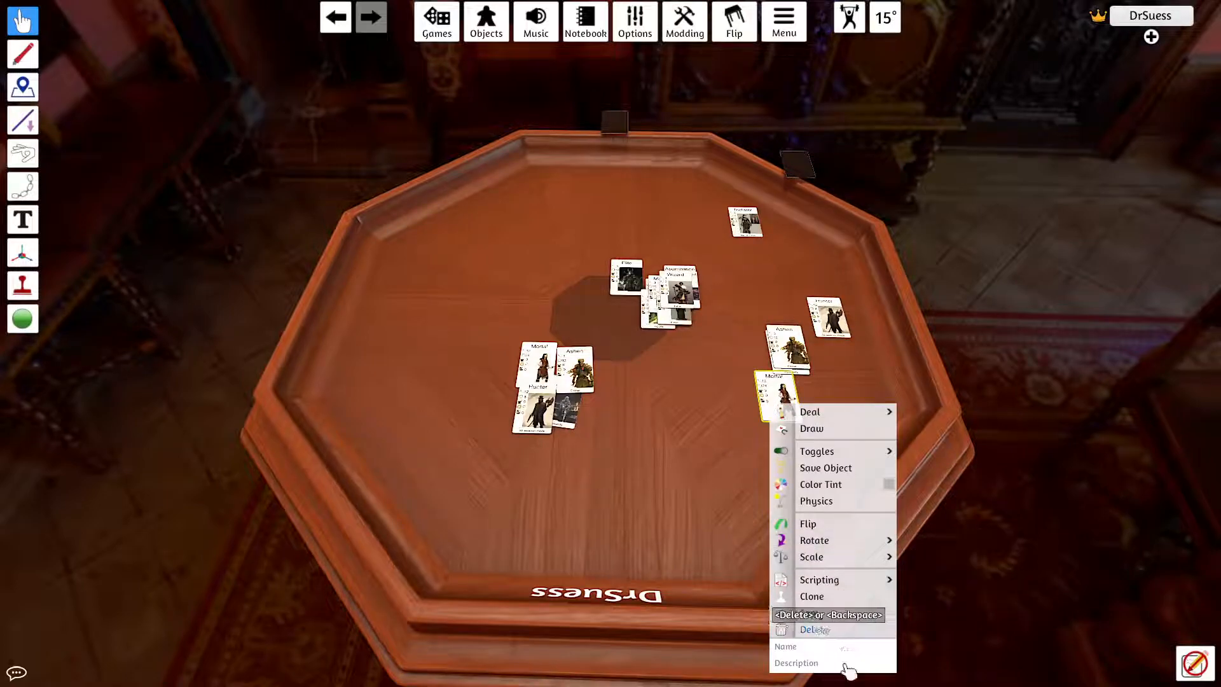
{"action": "left_click", "coordinate": [698, 512]}
{"action": "right_click", "coordinate": [788, 395]}
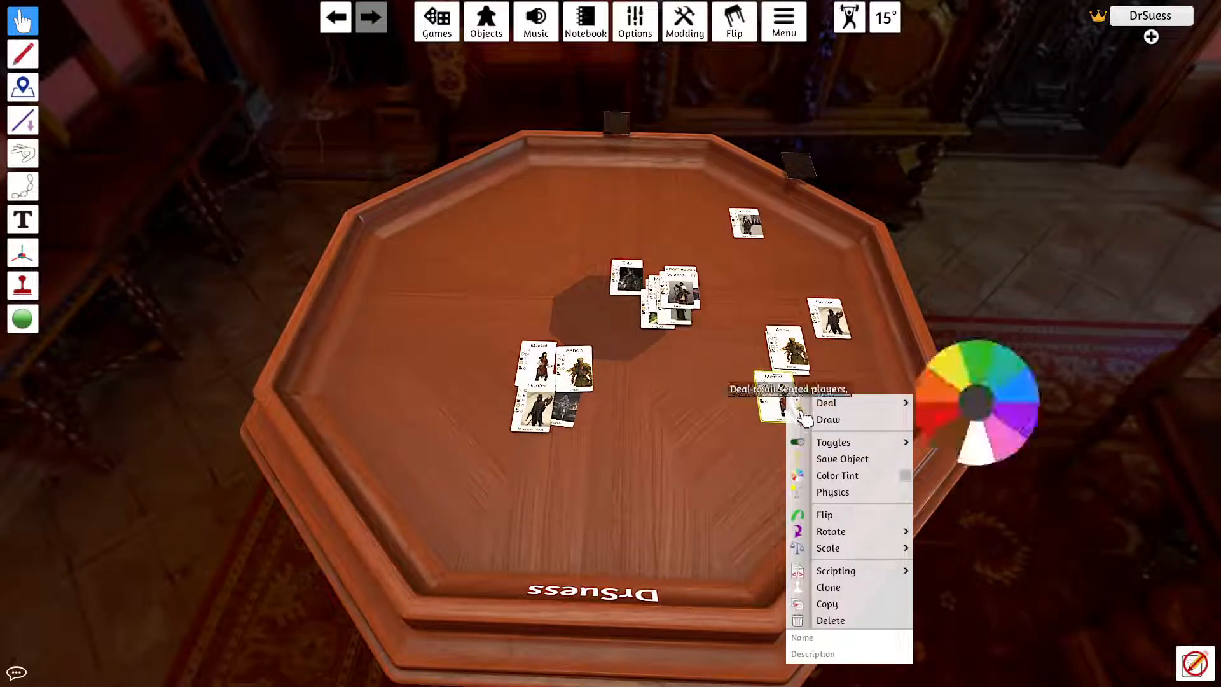
{"action": "left_click", "coordinate": [754, 459]}
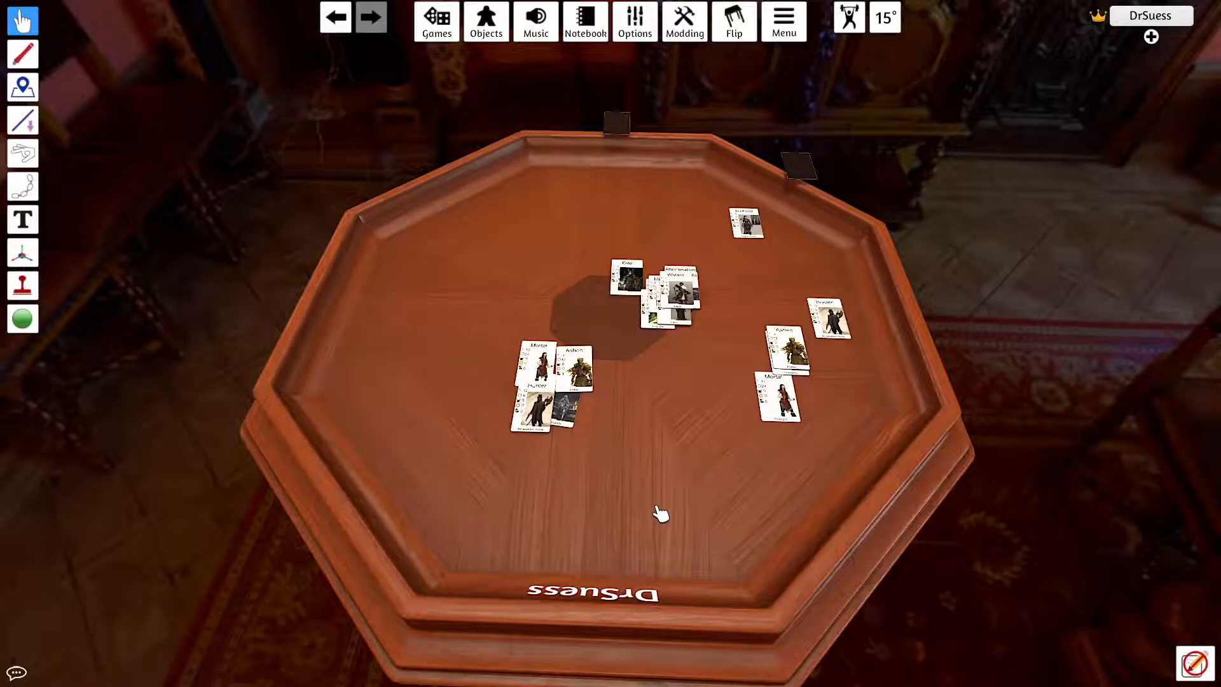
{"action": "key", "text": "alt+Tab"}
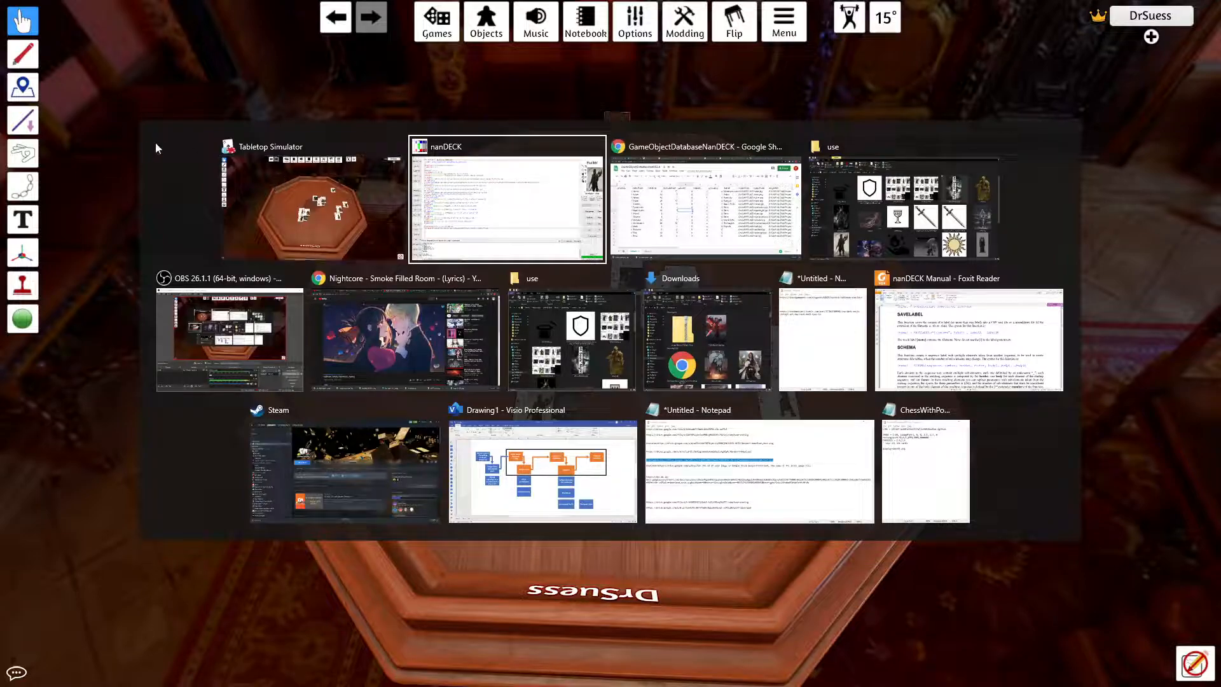
{"action": "left_click", "coordinate": [240, 220]}
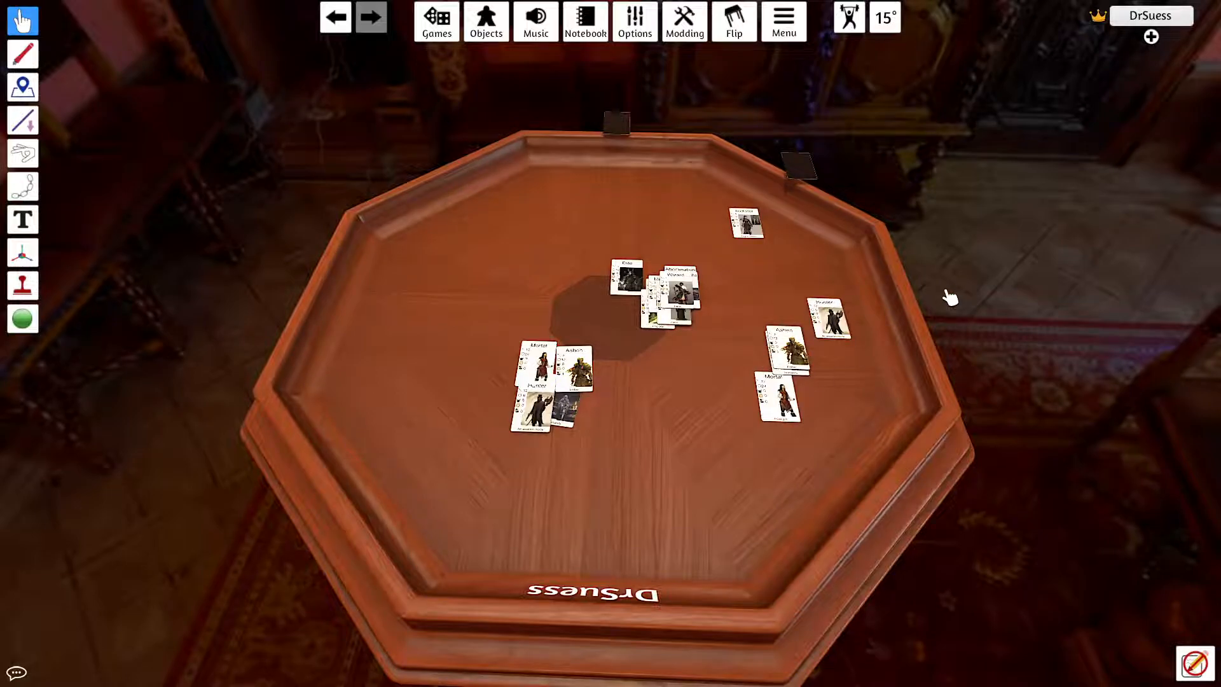
{"action": "key", "text": "alt+Tab"}
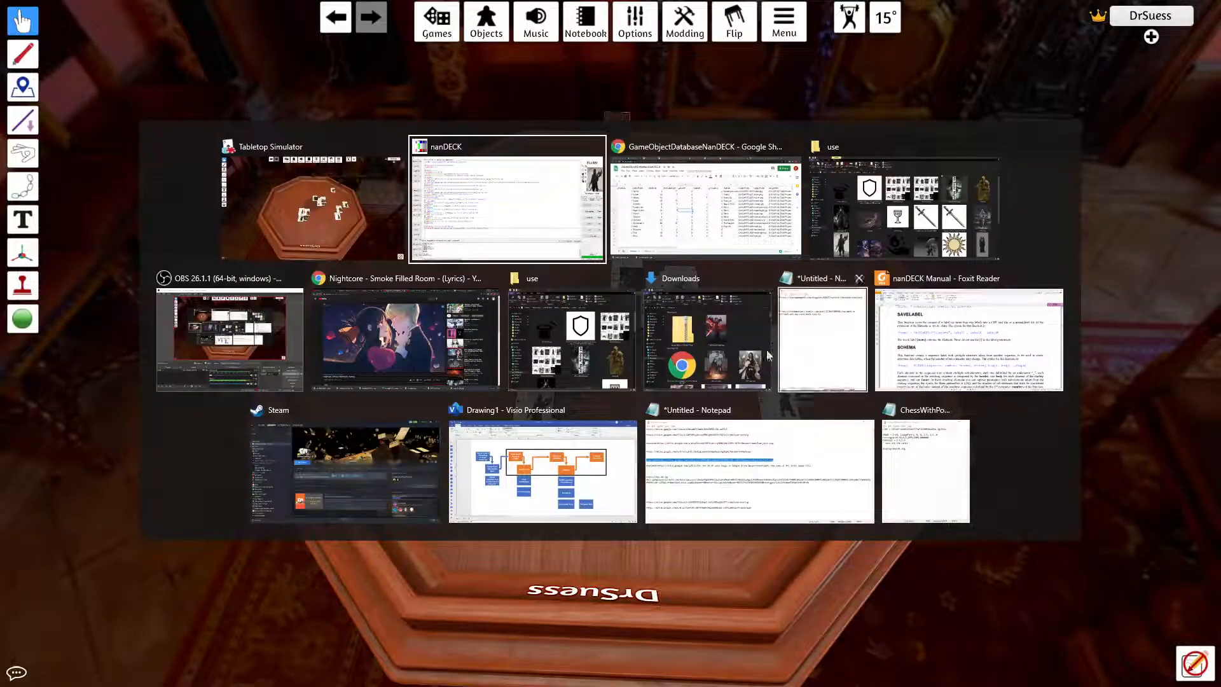
{"action": "left_click", "coordinate": [230, 340]}
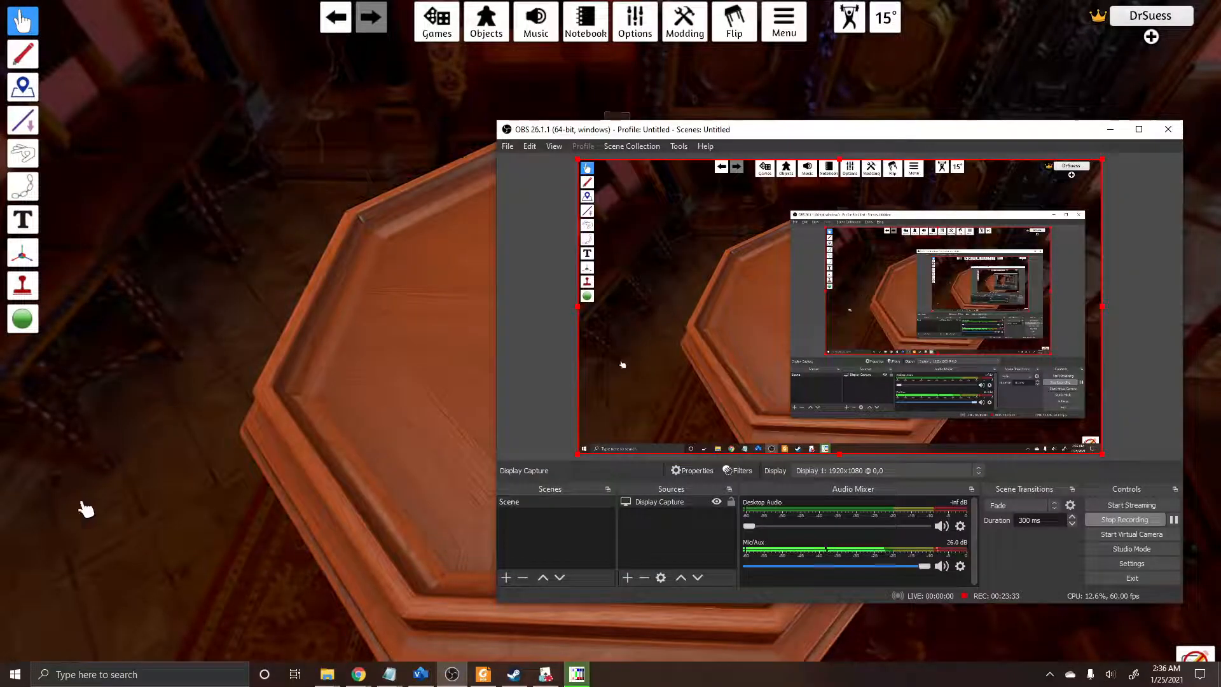